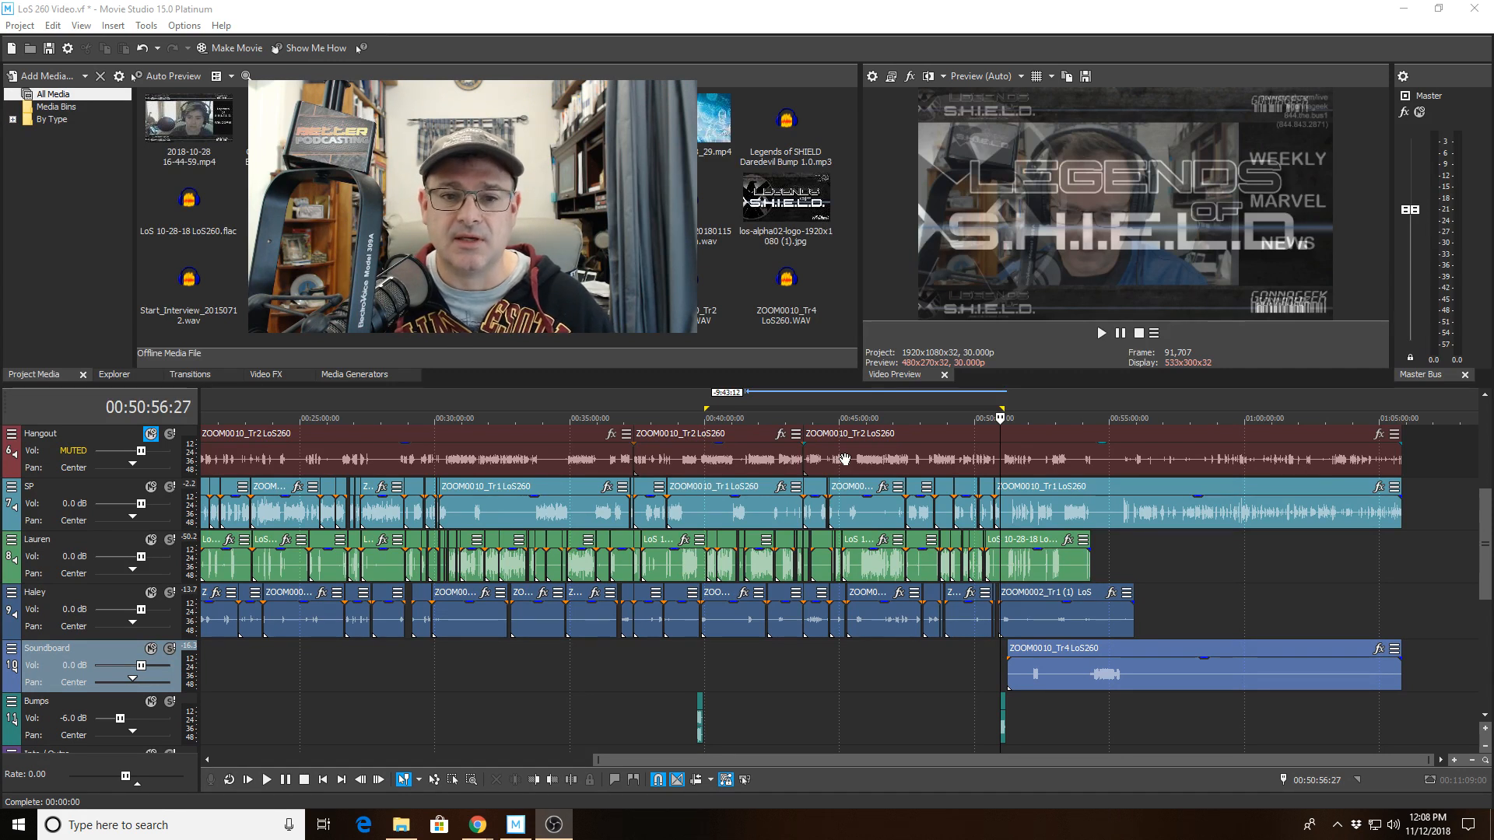
Scan the timeline around the 50-minute mark where the soundboard clip and end bump sit.
{"action": "scroll", "coordinate": [1071, 676], "scroll_direction": "up", "scroll_amount": 5}
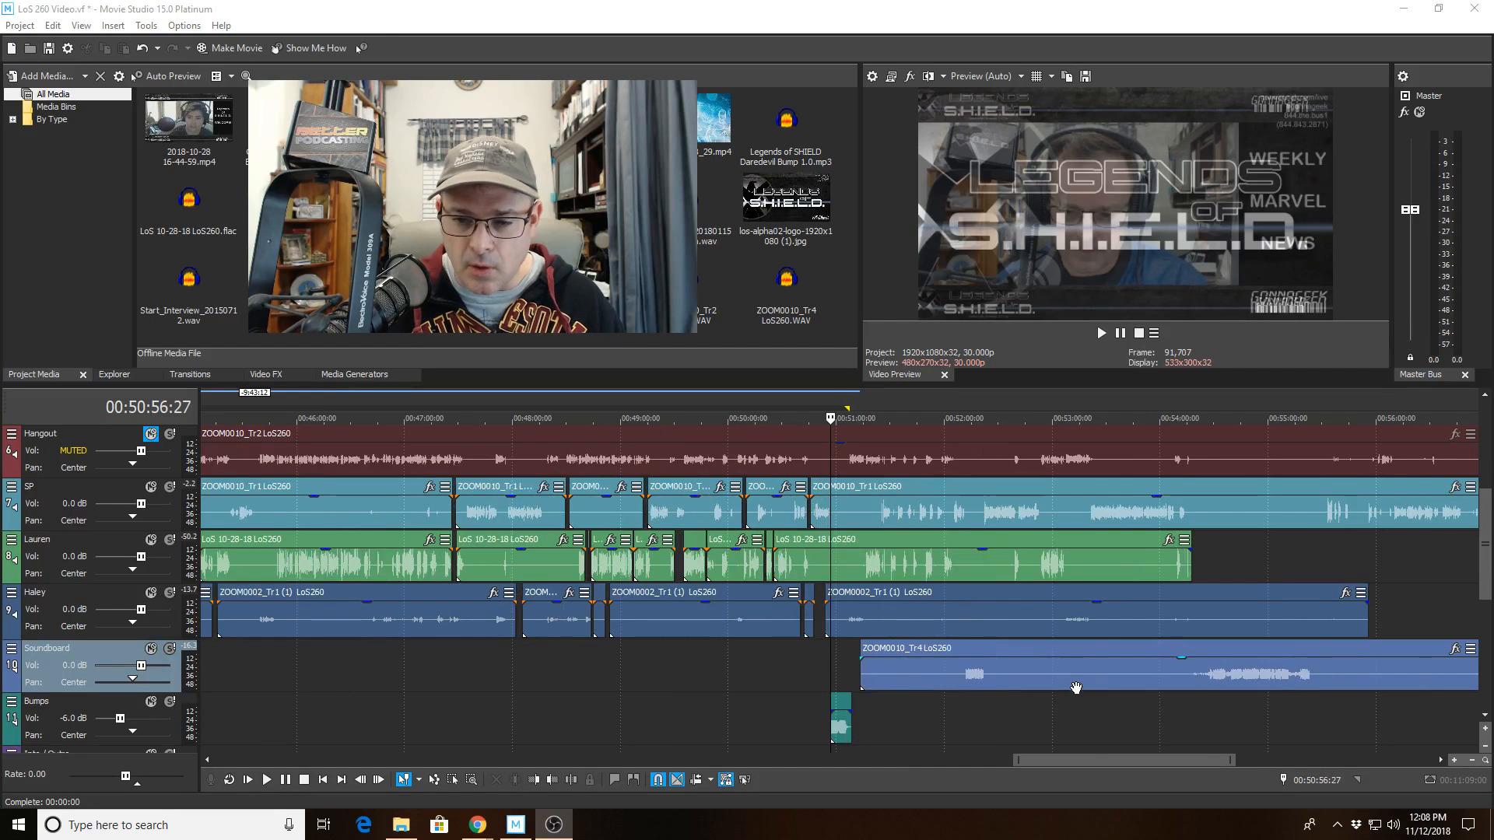
{"action": "left_click", "coordinate": [856, 749]}
{"action": "scroll", "coordinate": [908, 730], "scroll_direction": "down", "scroll_amount": 2}
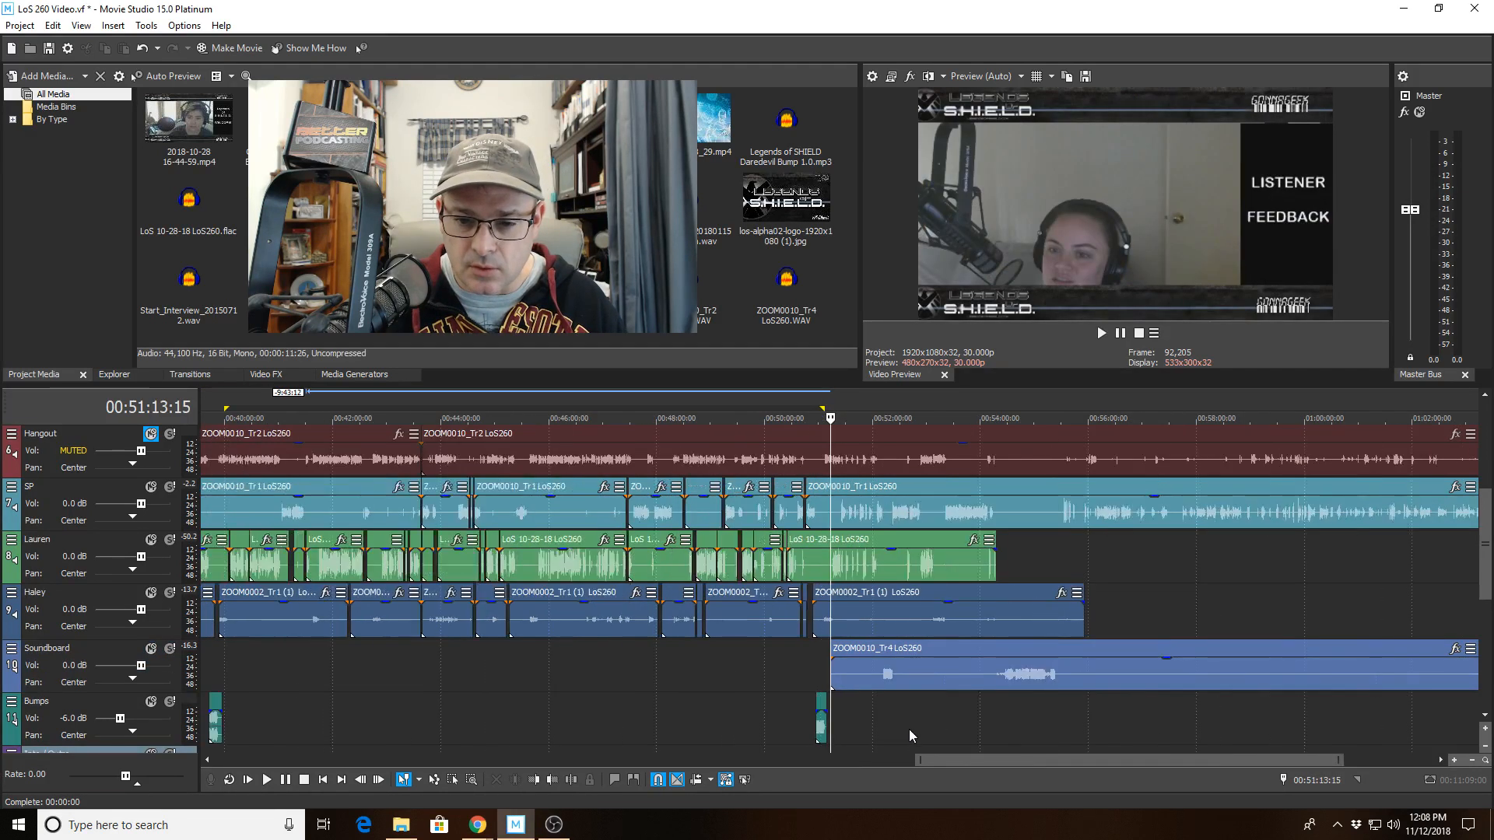
{"action": "left_click_drag", "start_coordinate": [1024, 717], "coordinate": [826, 730]}
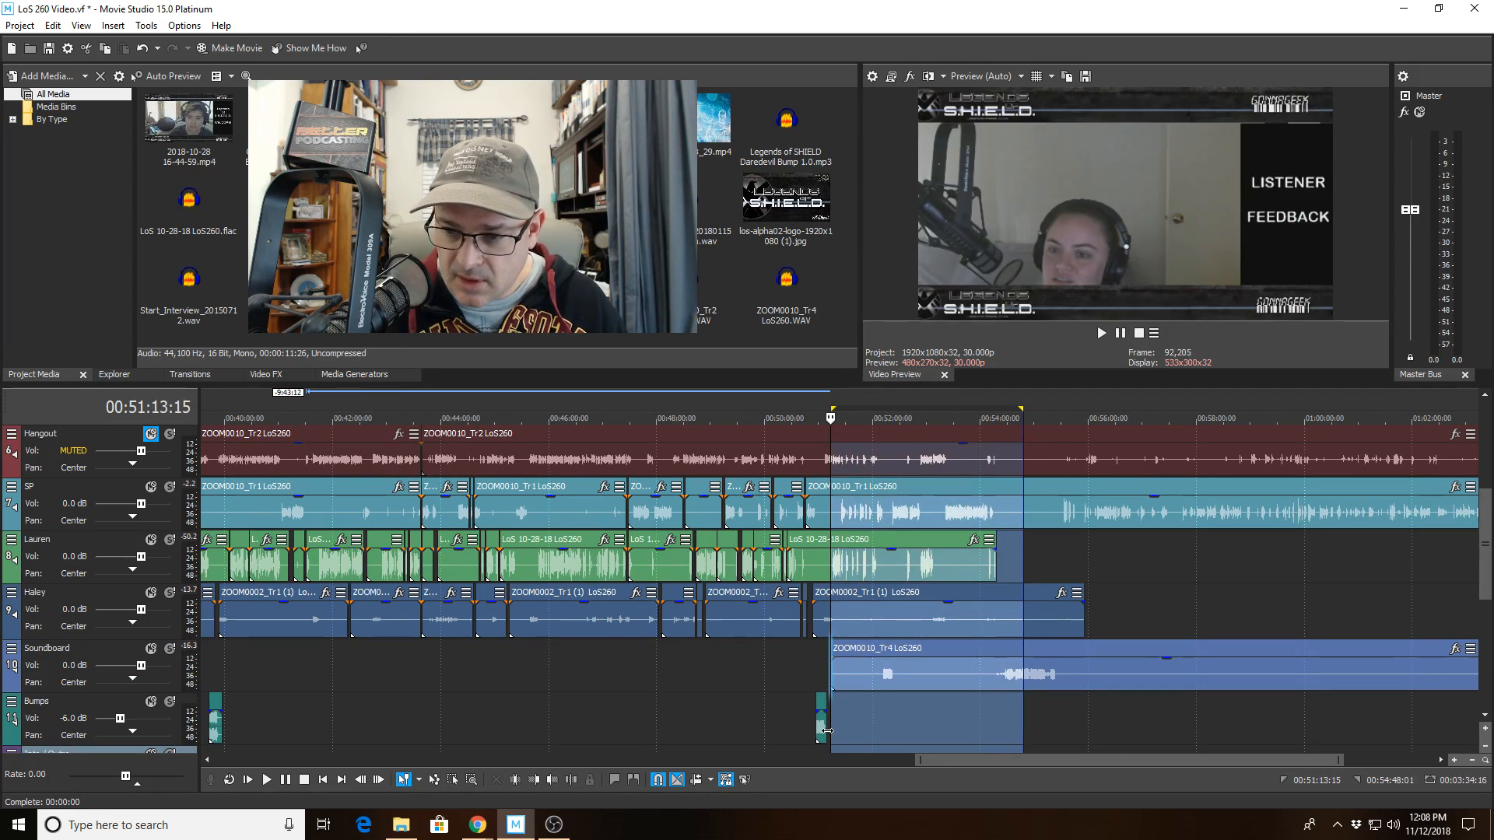
{"action": "left_click", "coordinate": [763, 697]}
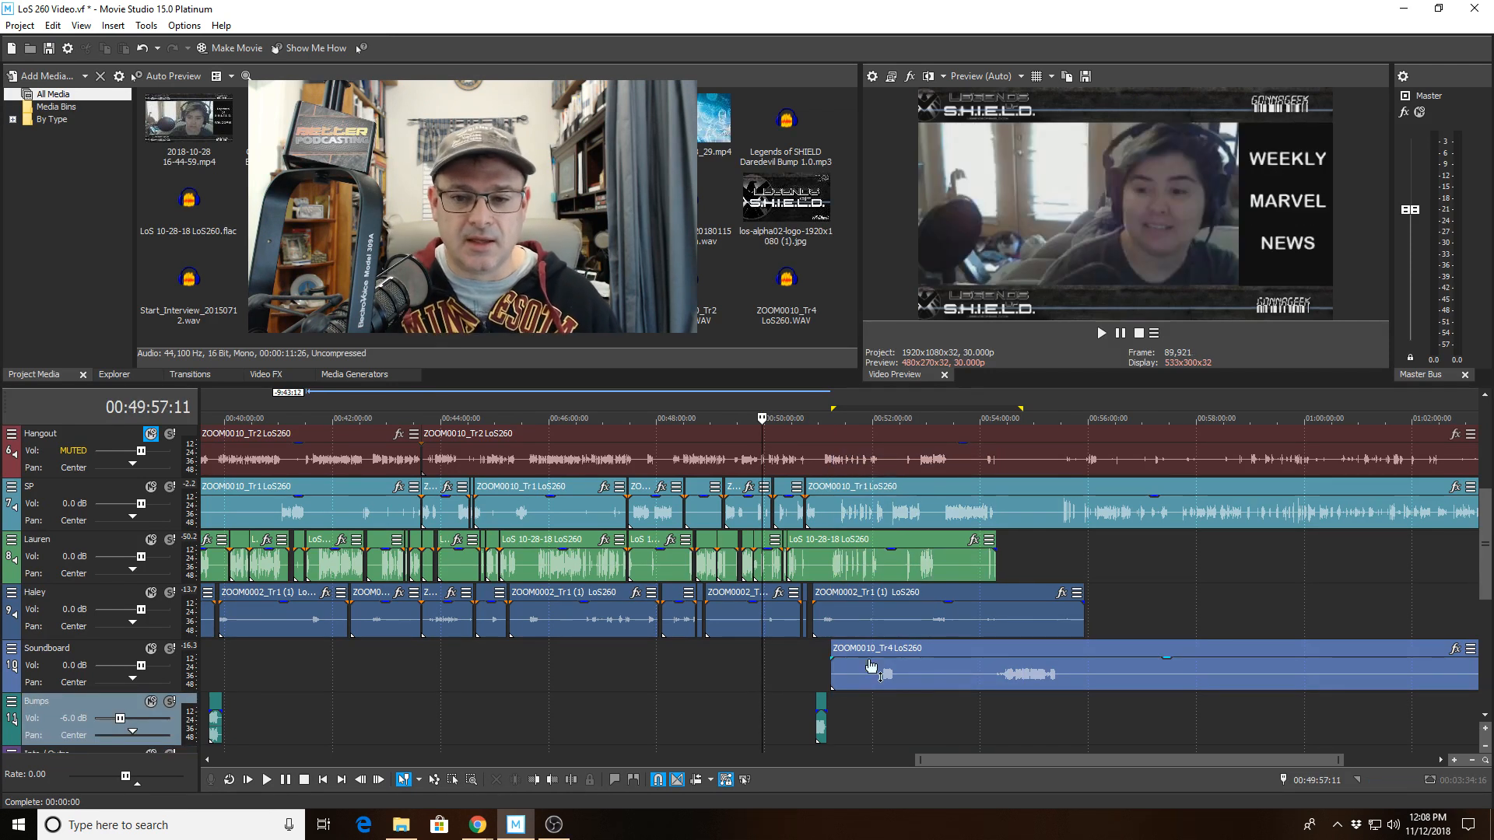
{"action": "scroll", "coordinate": [1108, 573], "scroll_direction": "down", "scroll_amount": 3}
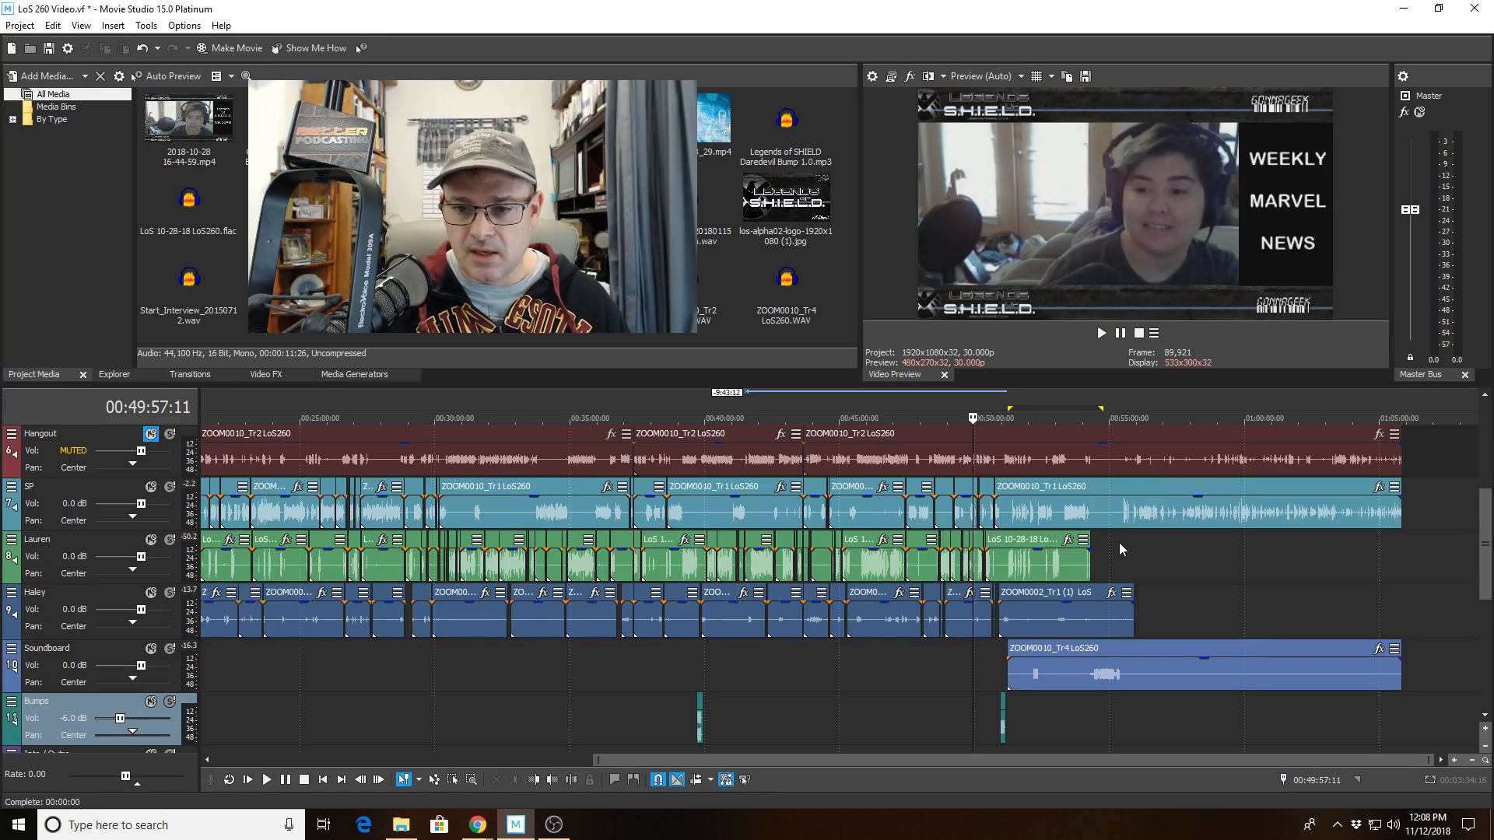
{"action": "left_click_drag", "start_coordinate": [1122, 543], "coordinate": [1404, 543]}
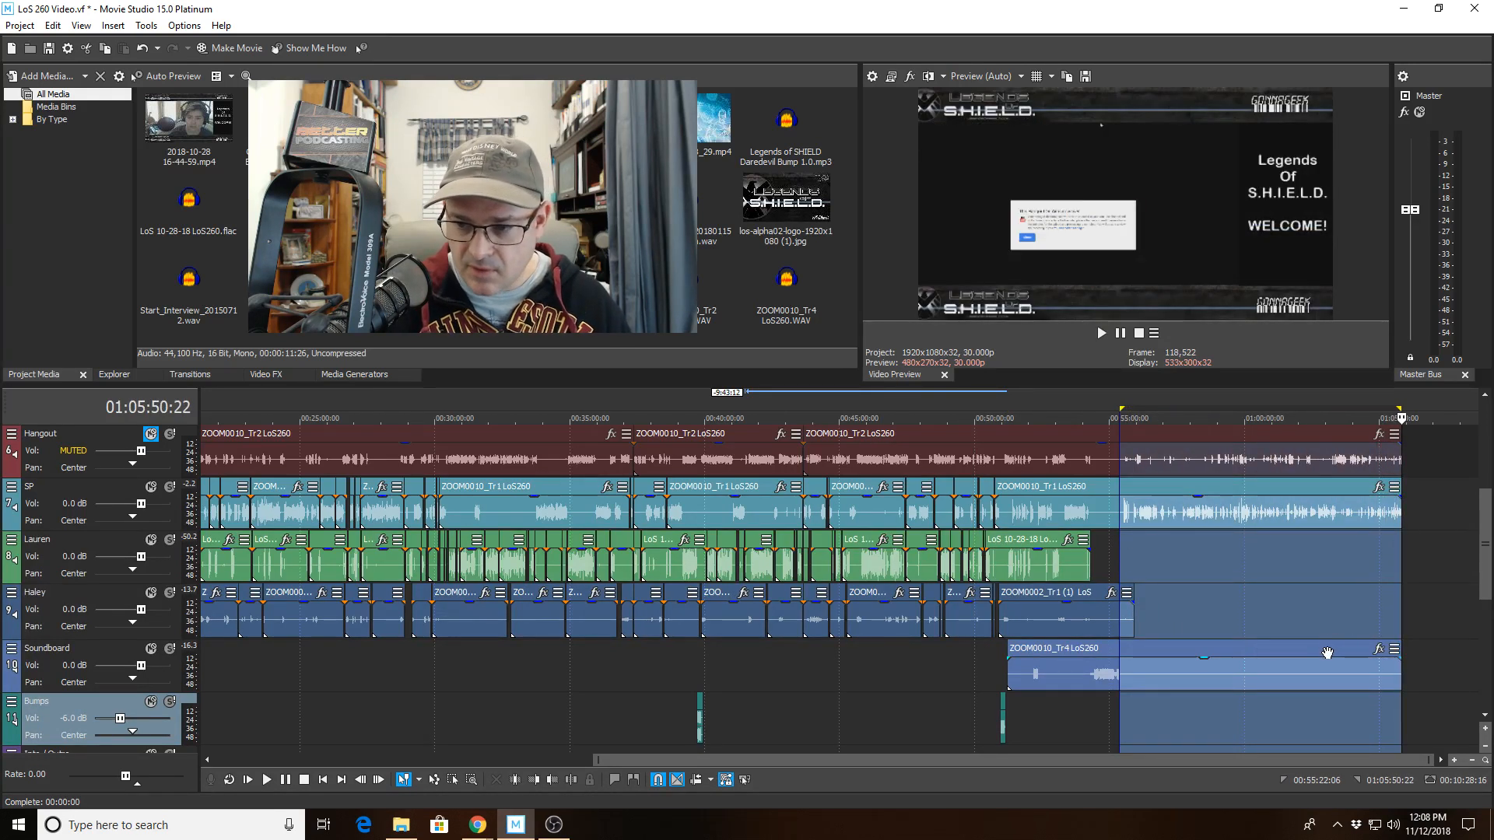
{"action": "left_click", "coordinate": [1109, 557]}
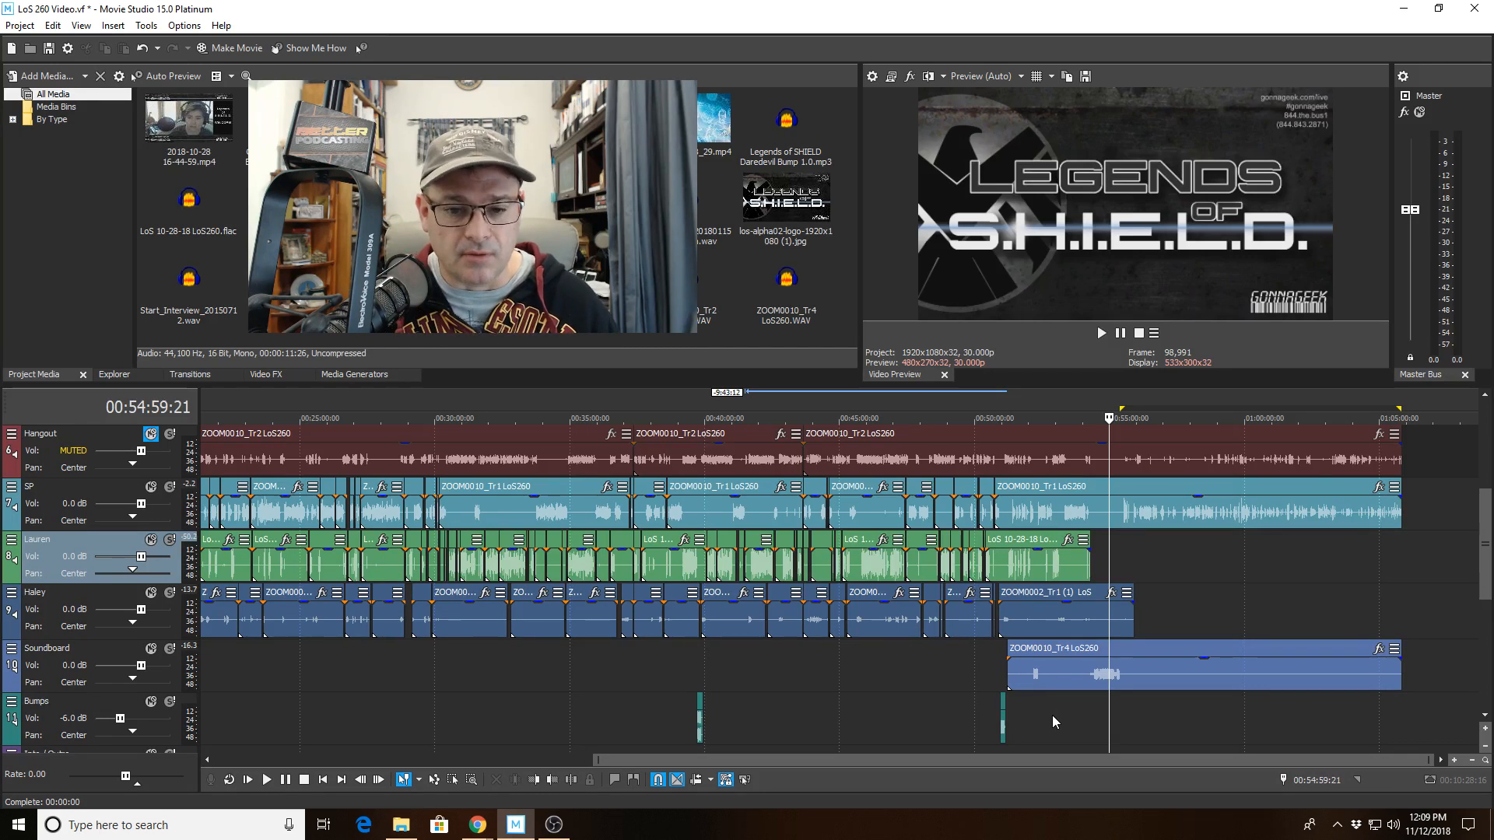
{"action": "left_click", "coordinate": [1001, 655]}
{"action": "scroll", "coordinate": [1001, 655], "scroll_direction": "up", "scroll_amount": 6}
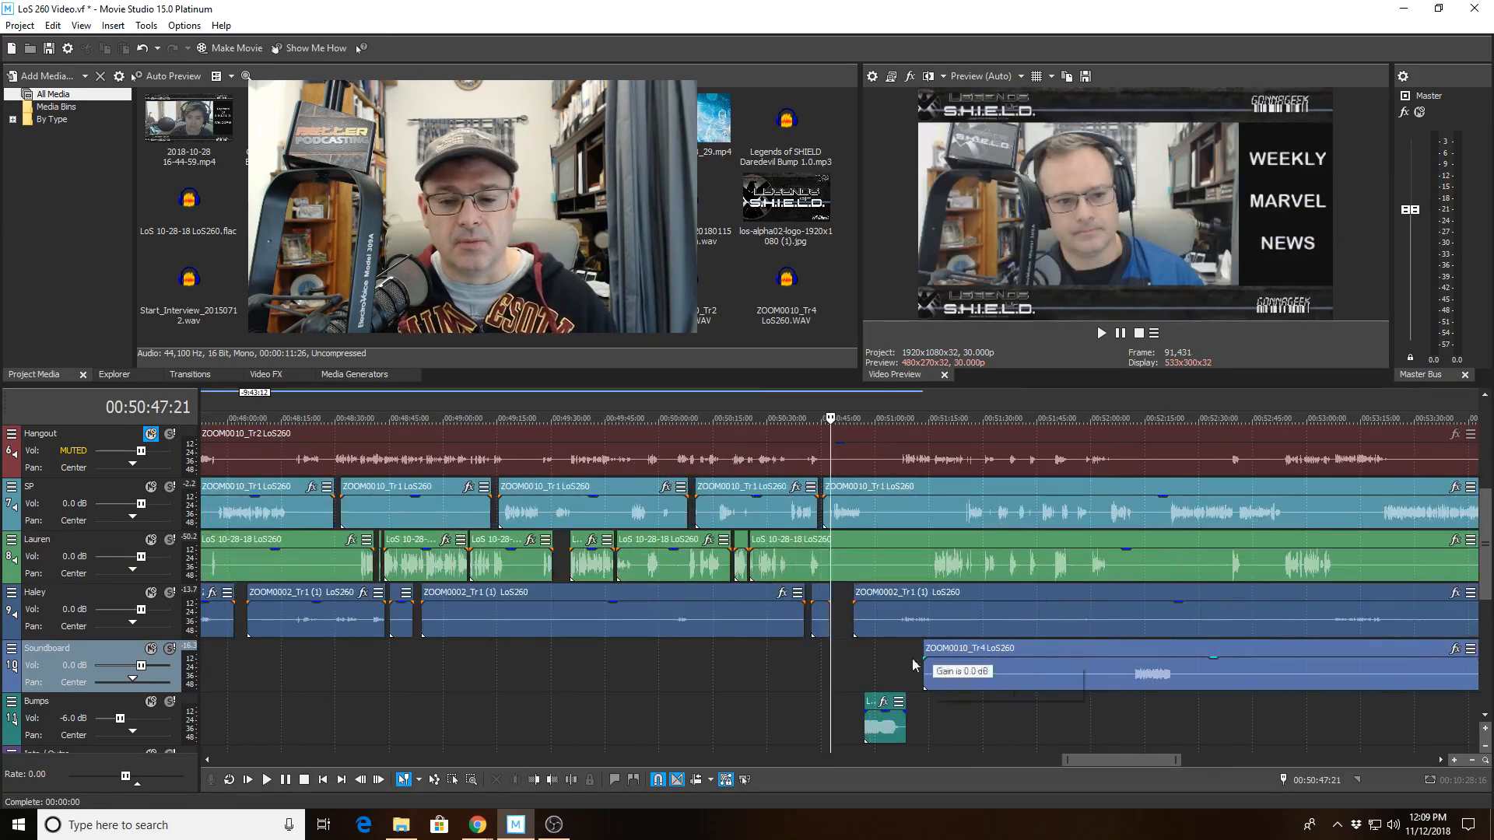
{"action": "left_click", "coordinate": [880, 652]}
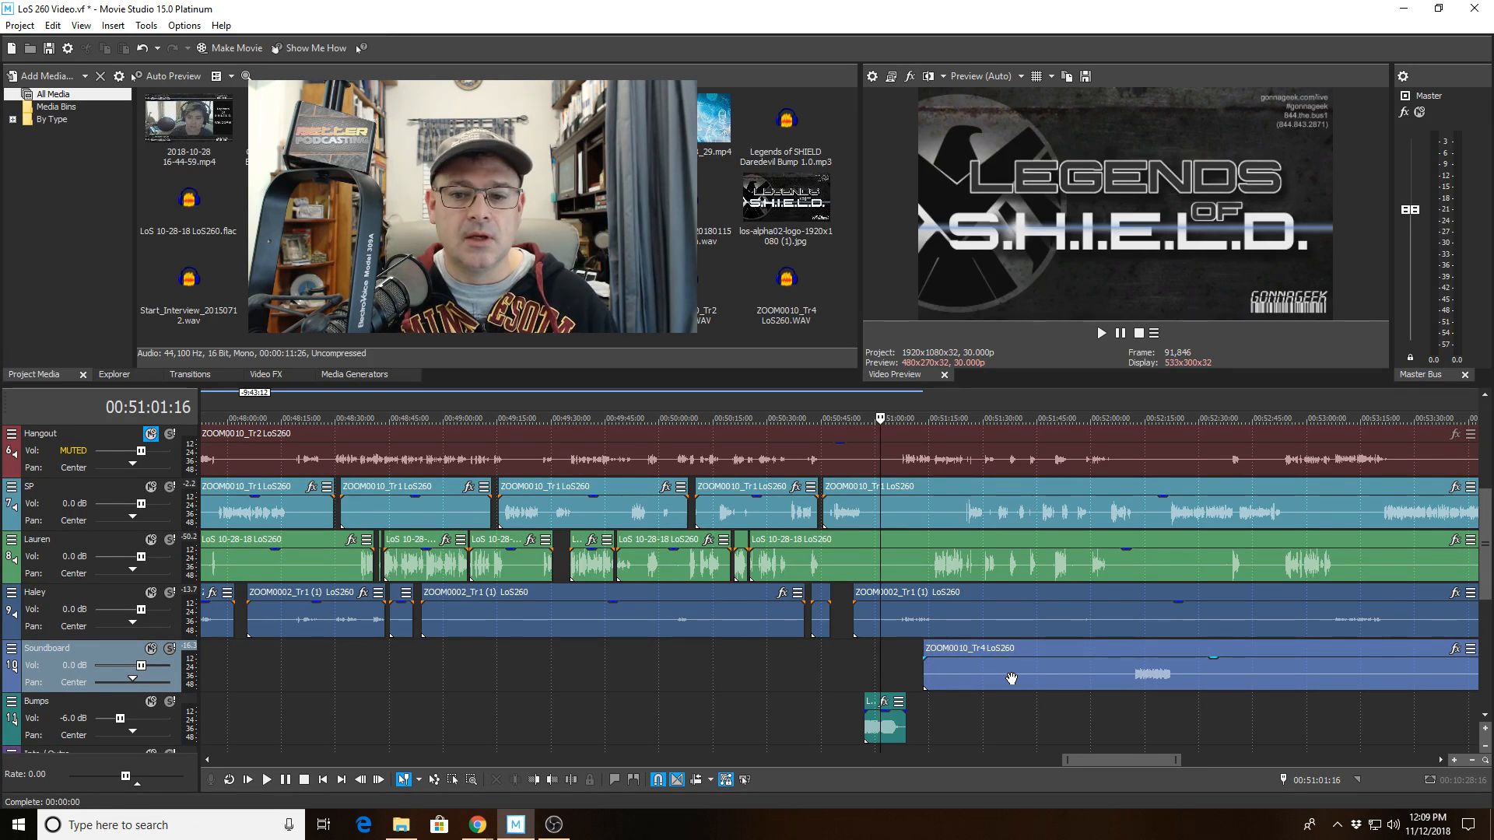
Inspect the clips on the SP, Lauren, Haley and Soundboard tracks near the end bump by selecting each in turn.
{"action": "scroll", "coordinate": [1012, 679], "scroll_direction": "down", "scroll_amount": 3}
{"action": "scroll", "coordinate": [1011, 676], "scroll_direction": "up", "scroll_amount": 2}
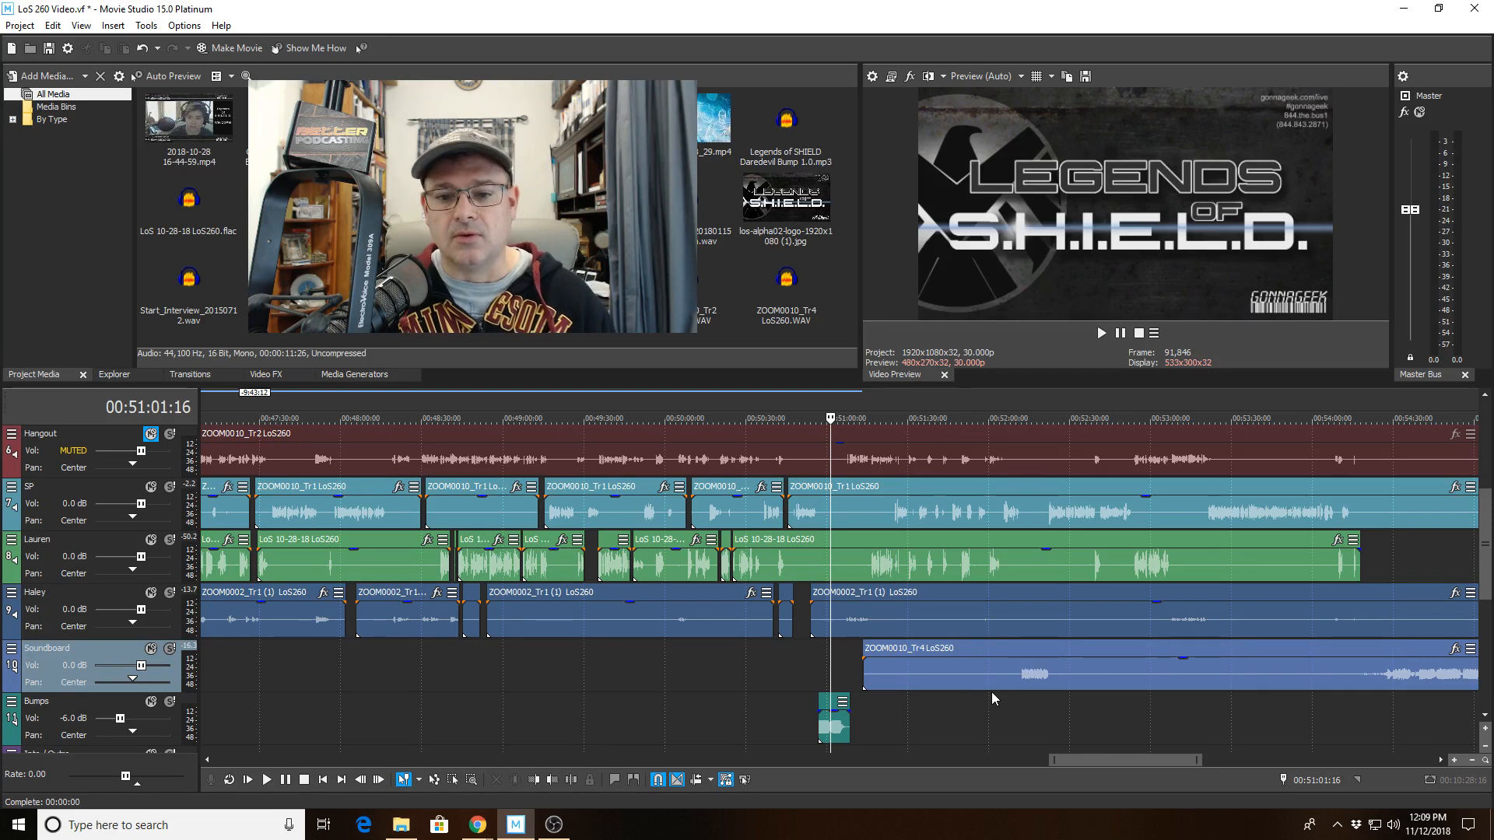
{"action": "scroll", "coordinate": [995, 689], "scroll_direction": "up", "scroll_amount": 4}
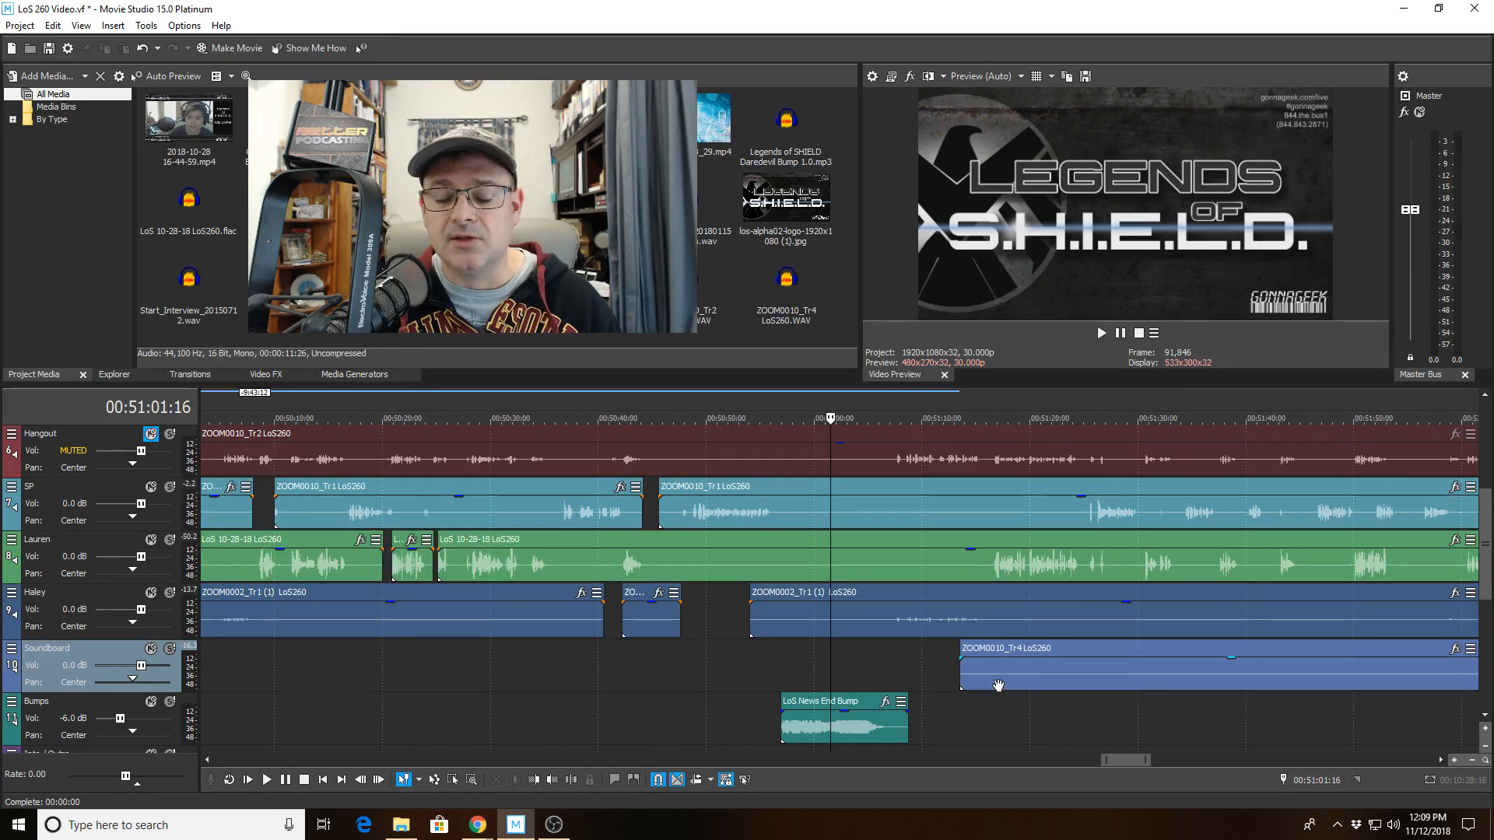
{"action": "scroll", "coordinate": [998, 685], "scroll_direction": "down", "scroll_amount": 1}
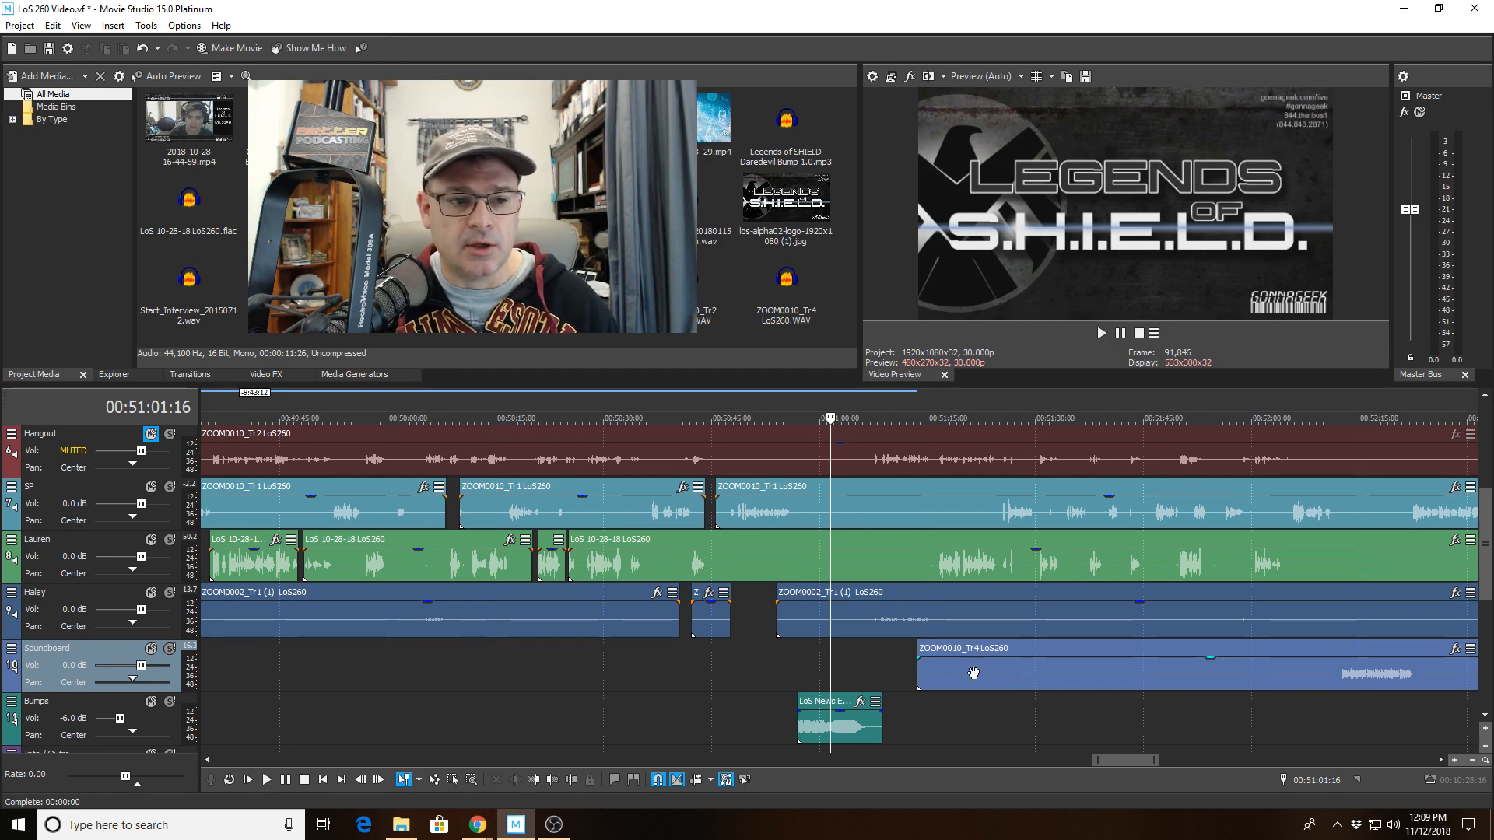
{"action": "left_click", "coordinate": [406, 505]}
{"action": "left_click", "coordinate": [830, 507]}
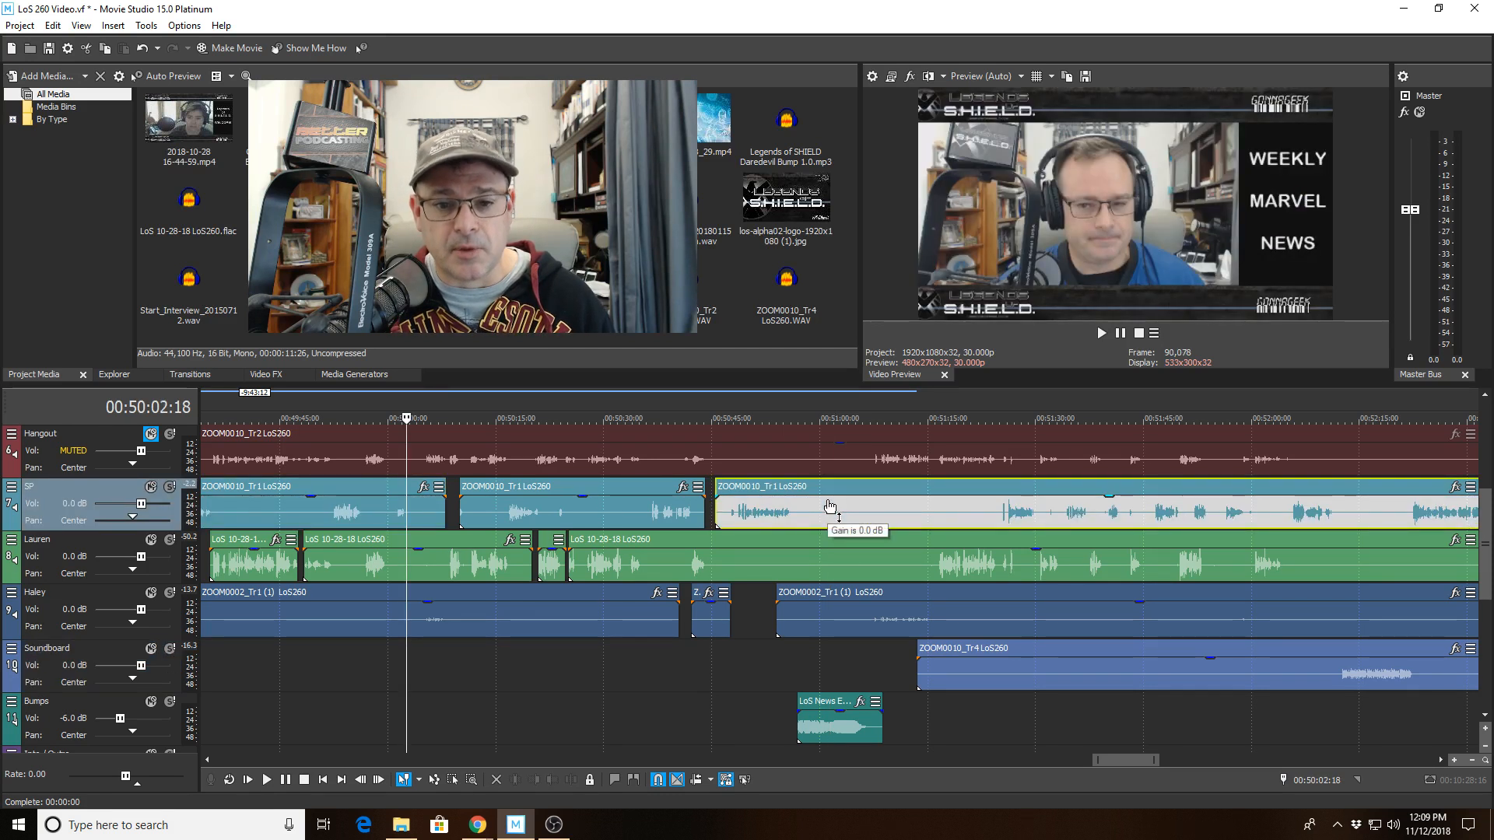
{"action": "left_click", "coordinate": [855, 561]}
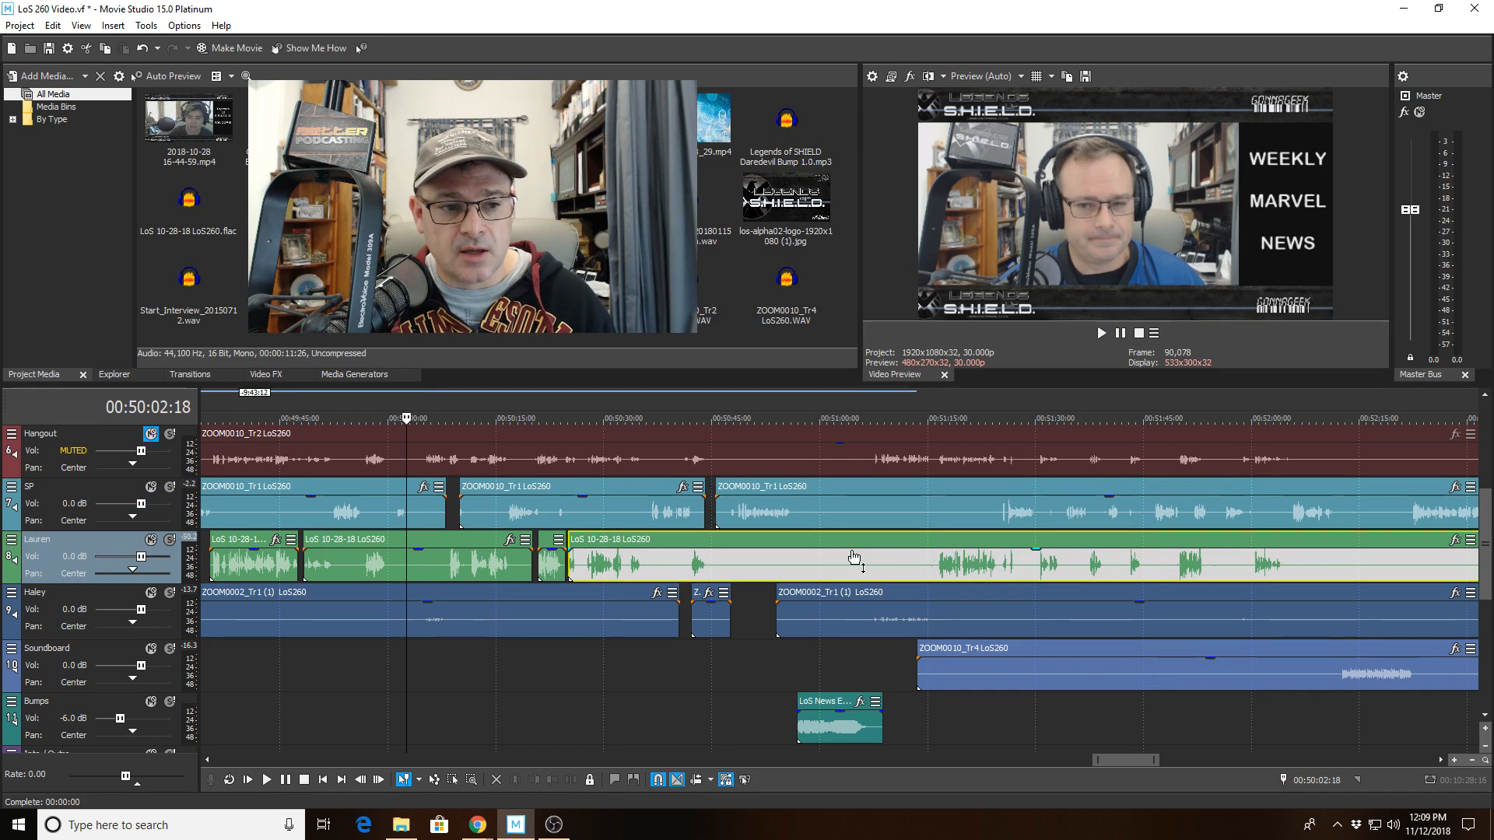
{"action": "left_click", "coordinate": [1014, 622]}
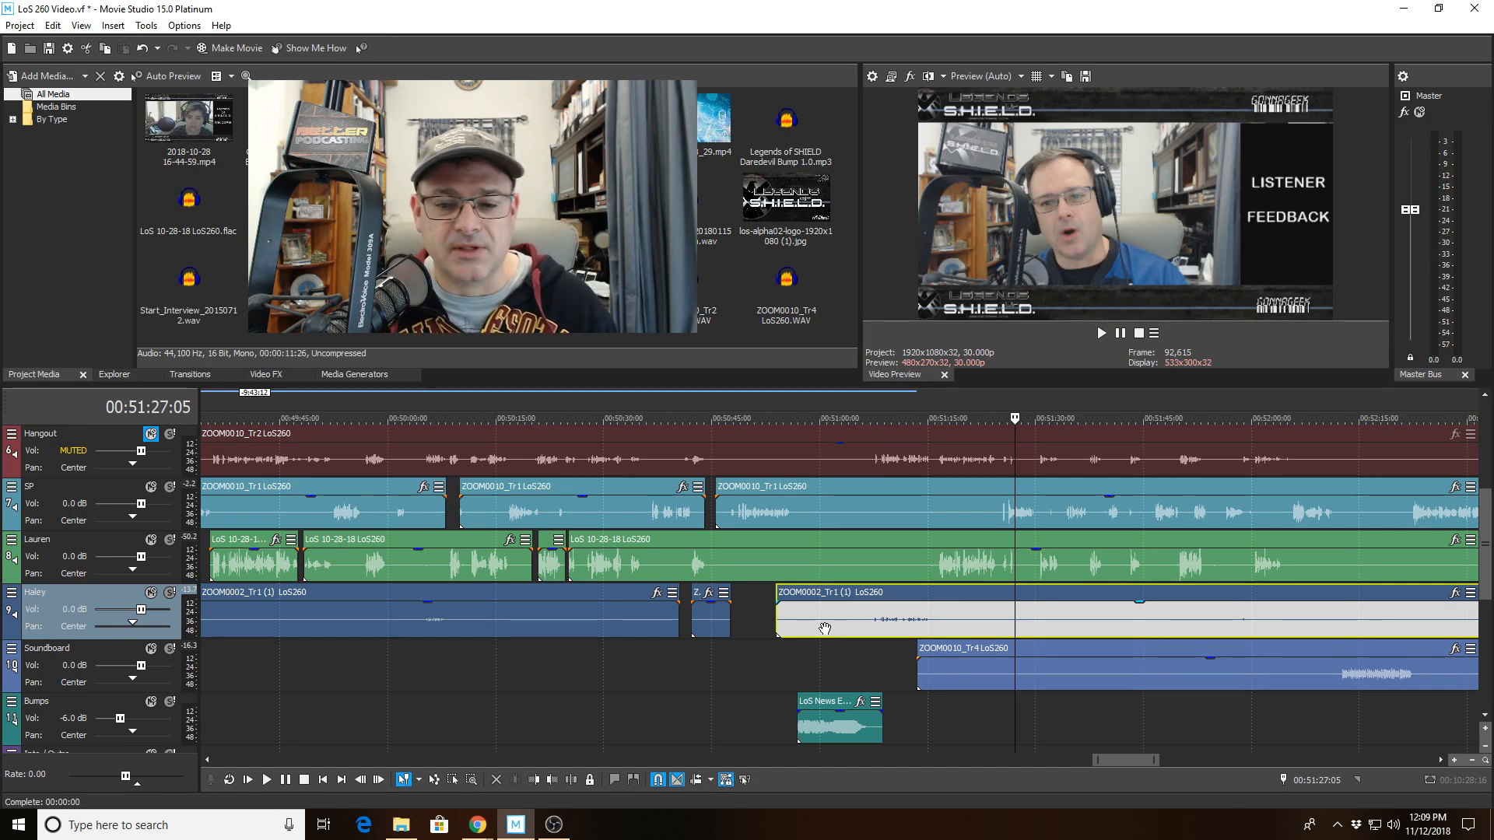
{"action": "left_click", "coordinate": [852, 656]}
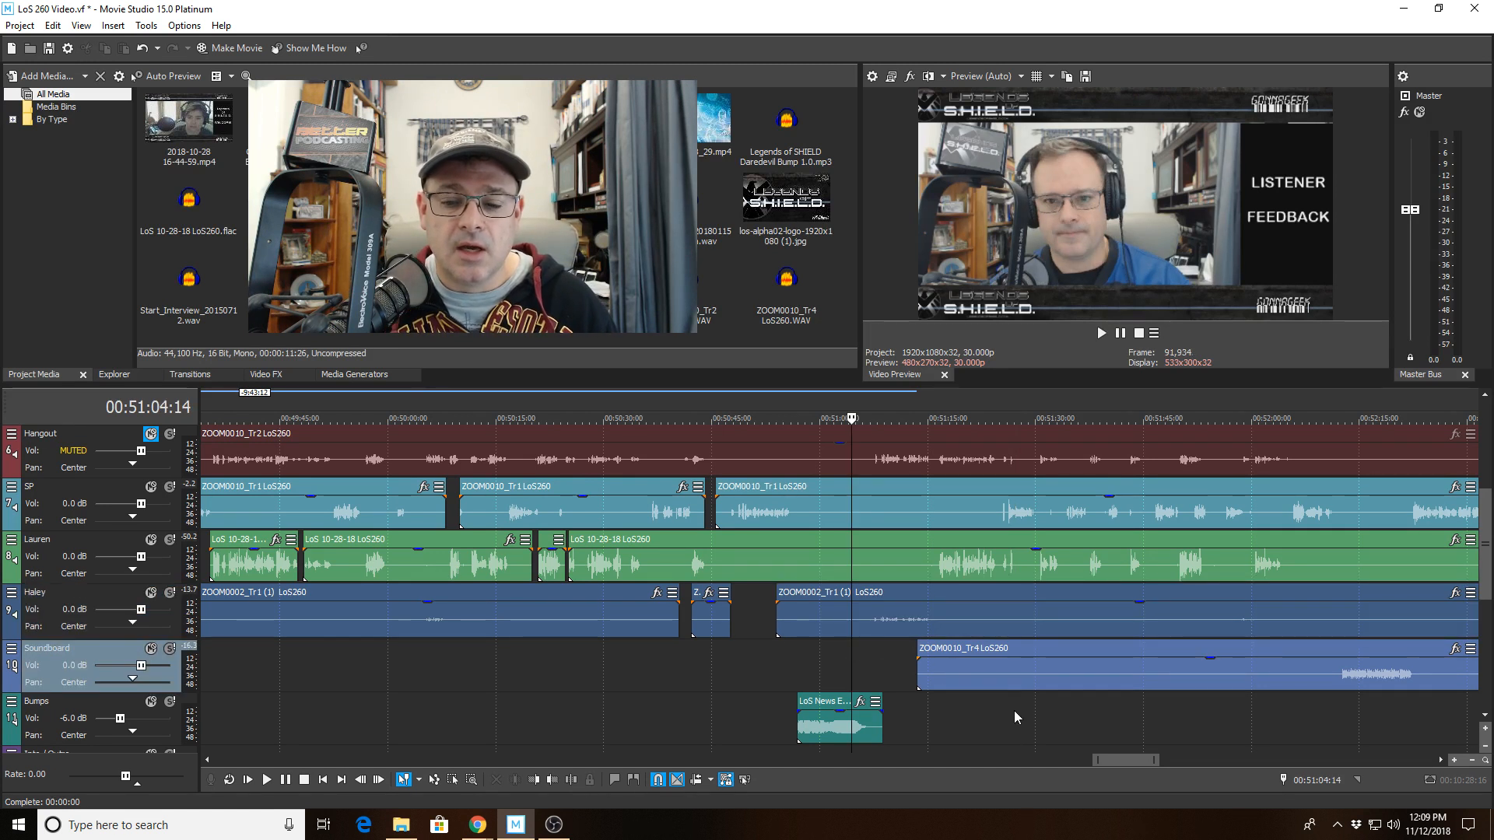
{"action": "left_click", "coordinate": [1054, 673]}
Scroll through the timeline and track list to review the Hangout, Audio and Video tracks.
{"action": "scroll", "coordinate": [1052, 674], "scroll_direction": "down", "scroll_amount": 1}
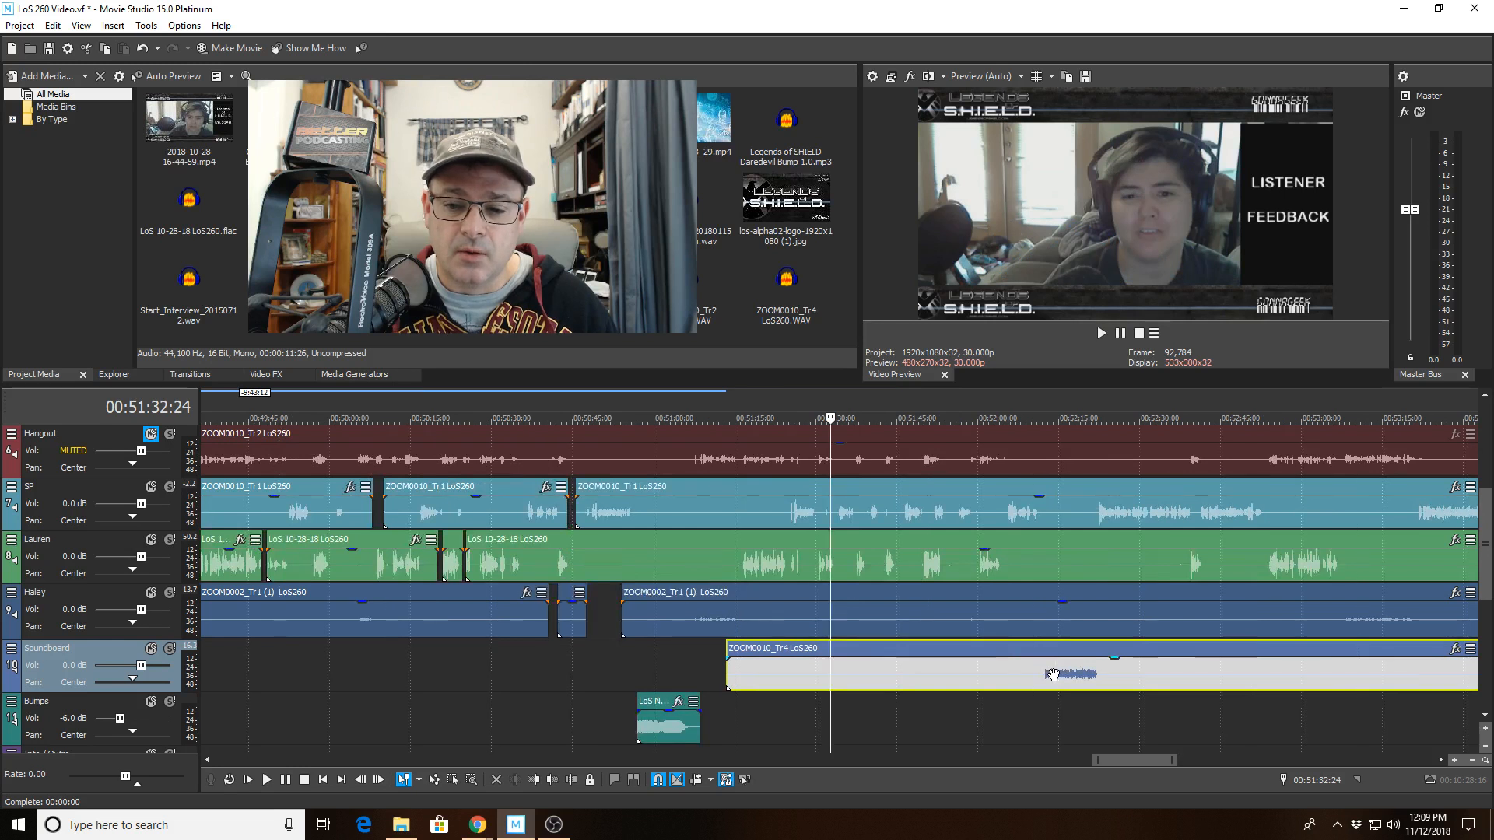
{"action": "scroll", "coordinate": [1052, 674], "scroll_direction": "down", "scroll_amount": 3}
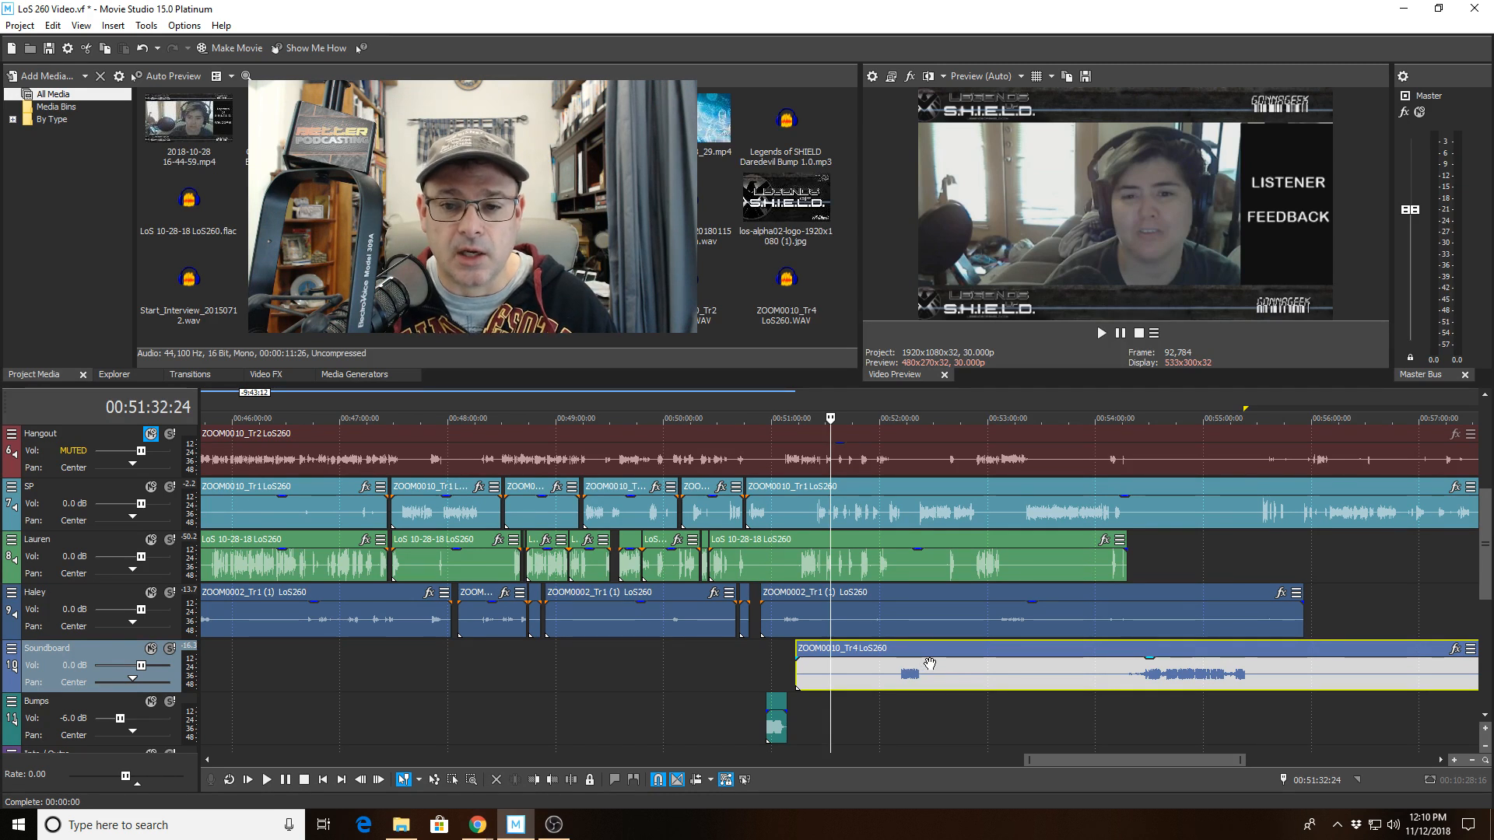
{"action": "scroll", "coordinate": [930, 664], "scroll_direction": "up", "scroll_amount": 2}
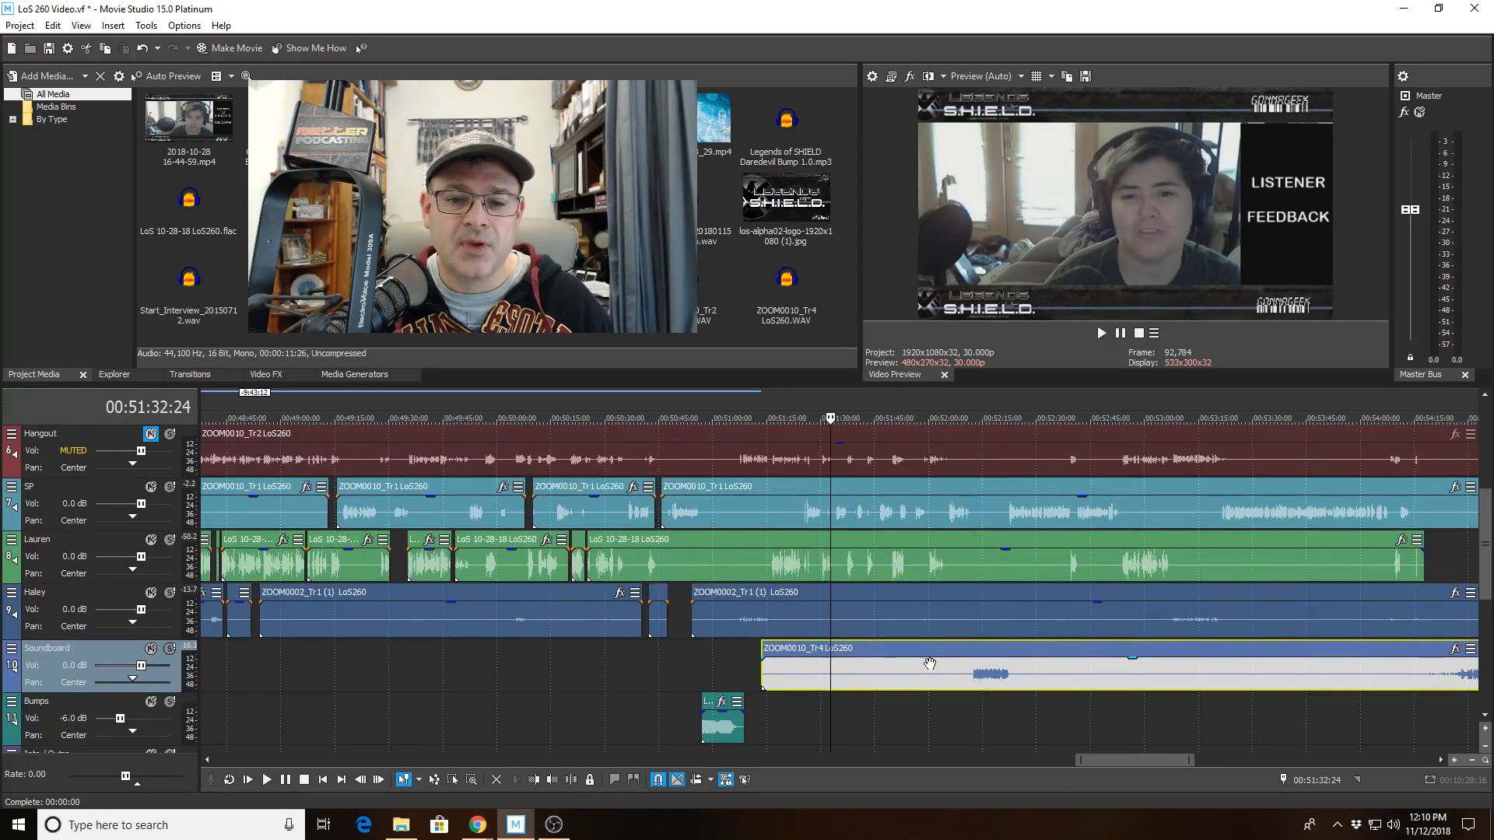
{"action": "scroll", "coordinate": [930, 664], "scroll_direction": "up", "scroll_amount": 1}
{"action": "left_click", "coordinate": [1042, 459]}
{"action": "scroll", "coordinate": [1037, 460], "scroll_direction": "down", "scroll_amount": 2}
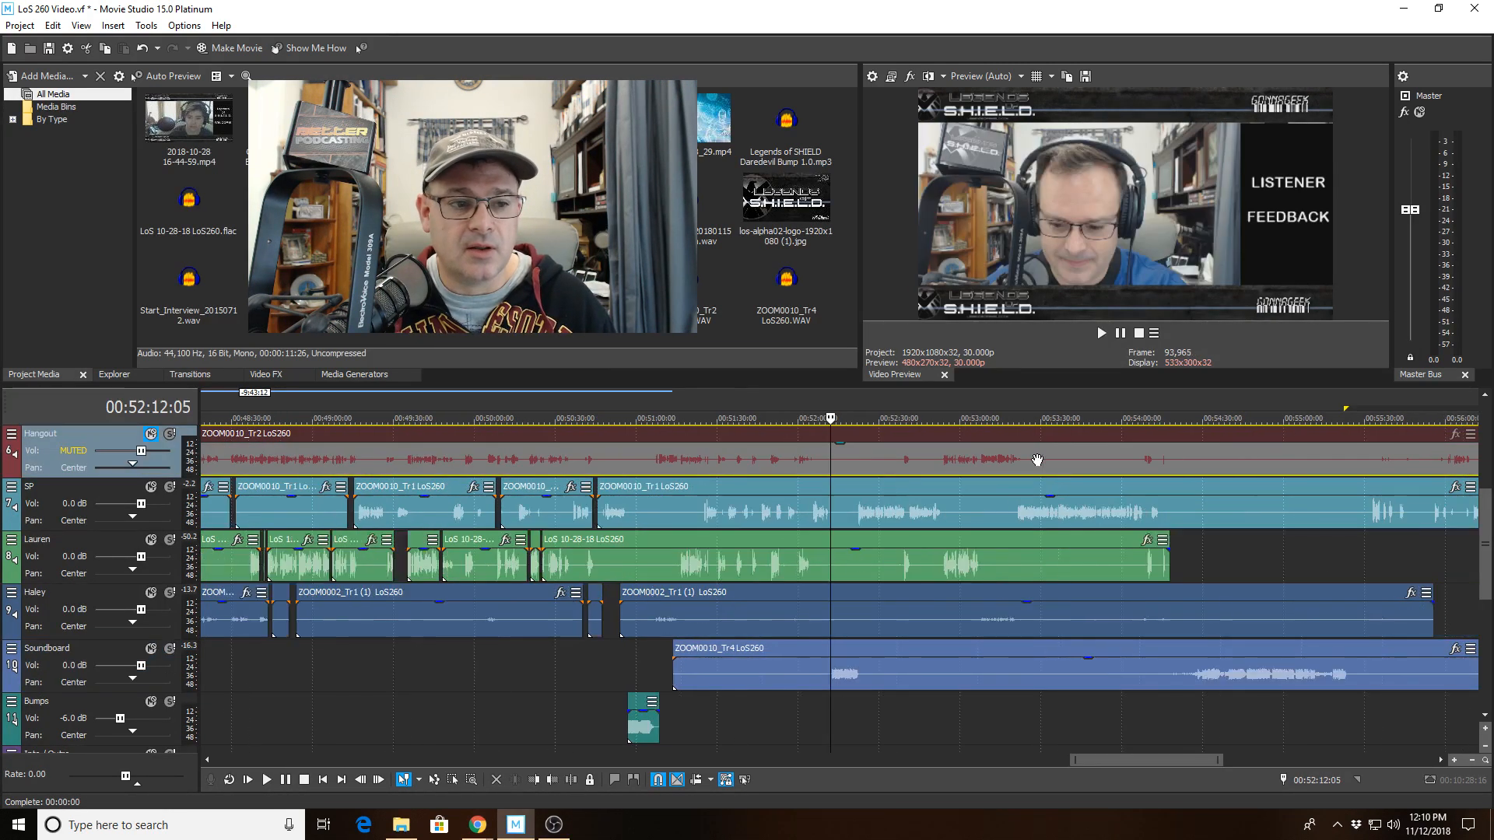
{"action": "scroll", "coordinate": [1037, 460], "scroll_direction": "down", "scroll_amount": 1}
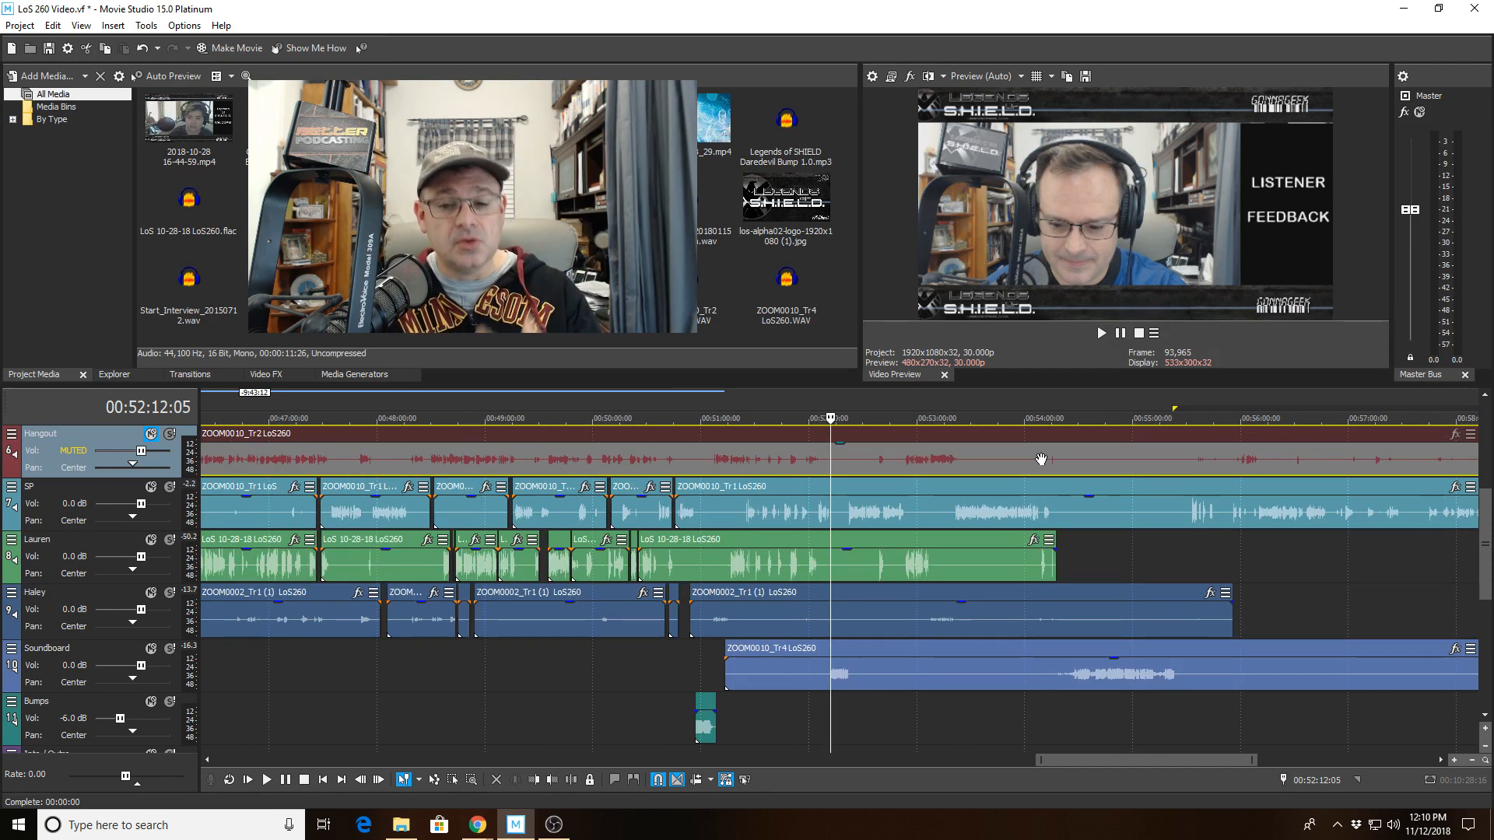
{"action": "scroll", "coordinate": [1041, 459], "scroll_direction": "down", "scroll_amount": 1}
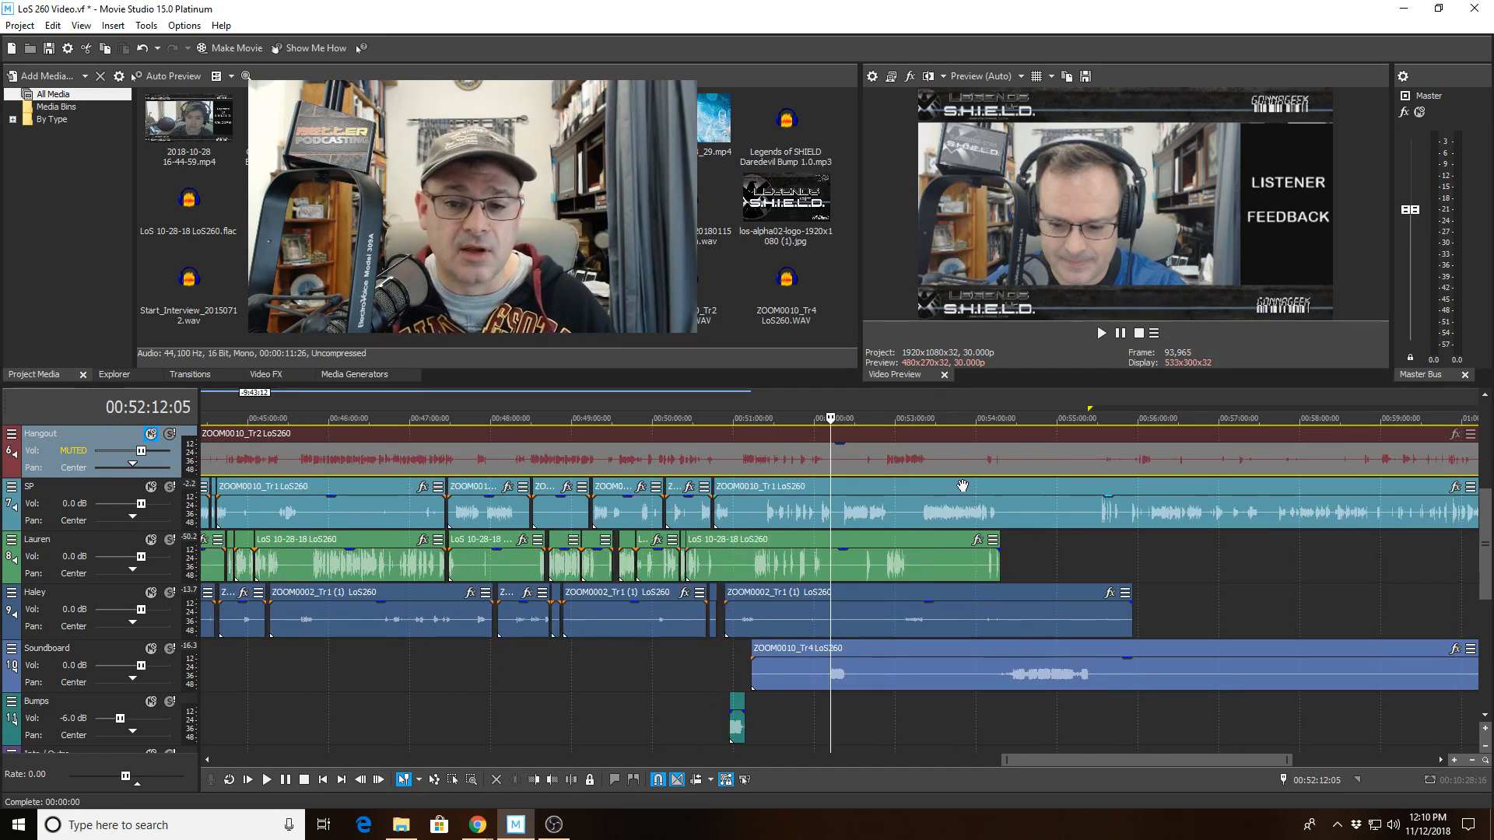
{"action": "scroll", "coordinate": [1487, 576], "scroll_direction": "up", "scroll_amount": 1}
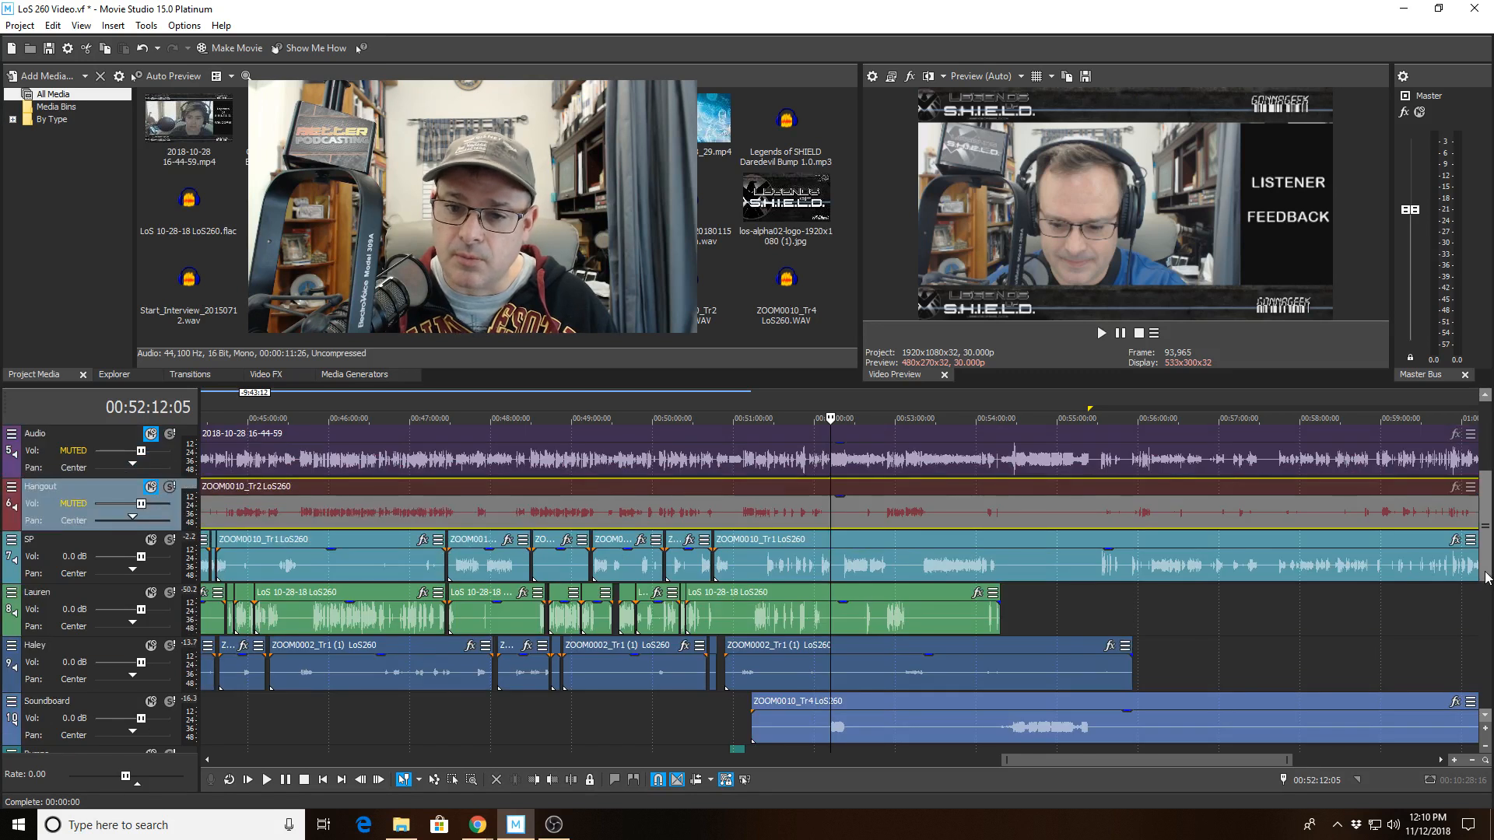
{"action": "scroll", "coordinate": [1486, 575], "scroll_direction": "up", "scroll_amount": 1}
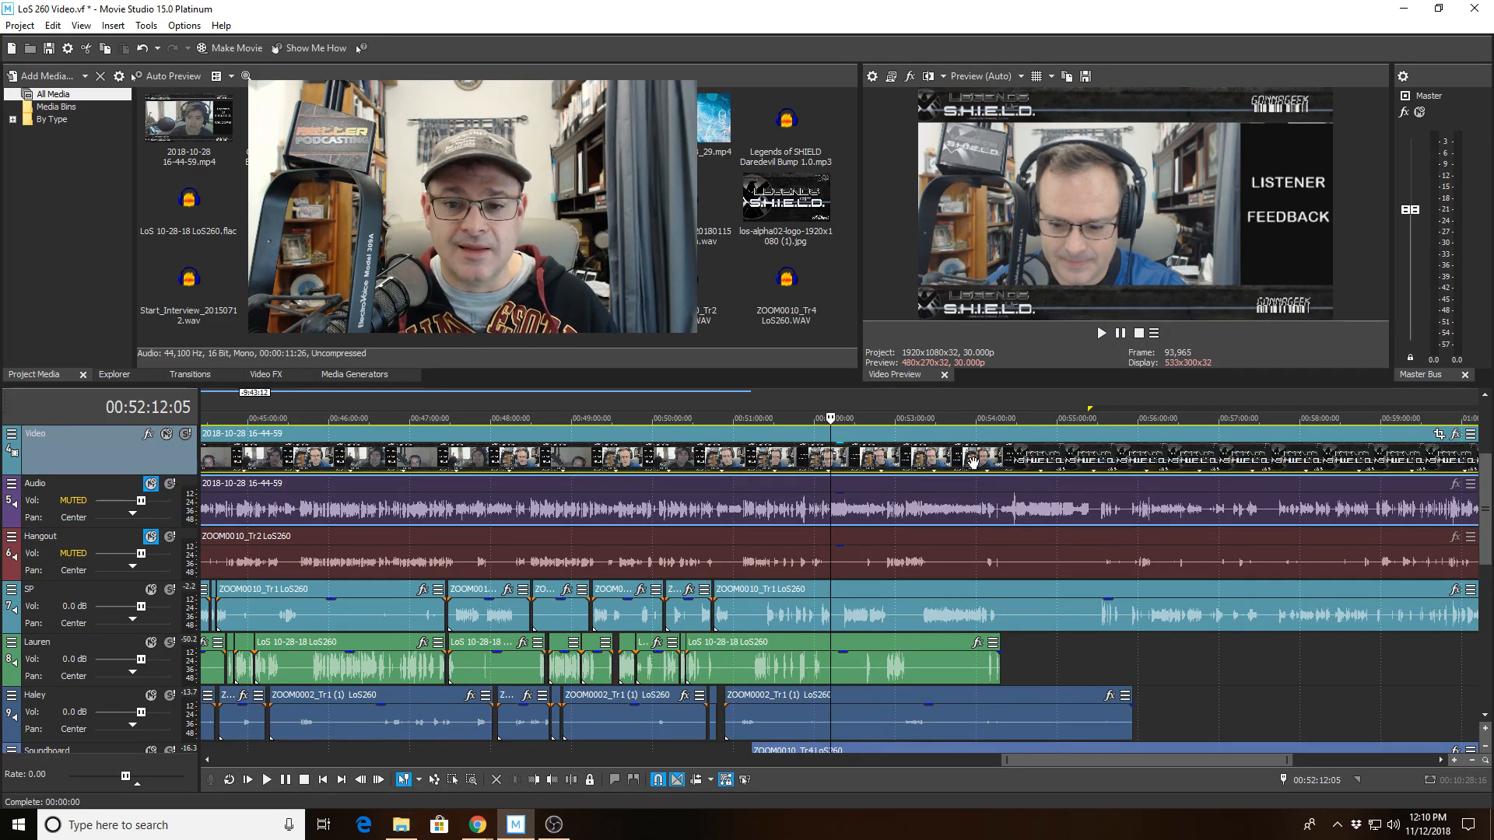
Mute and unmute the Video track.
{"action": "left_click", "coordinate": [166, 435]}
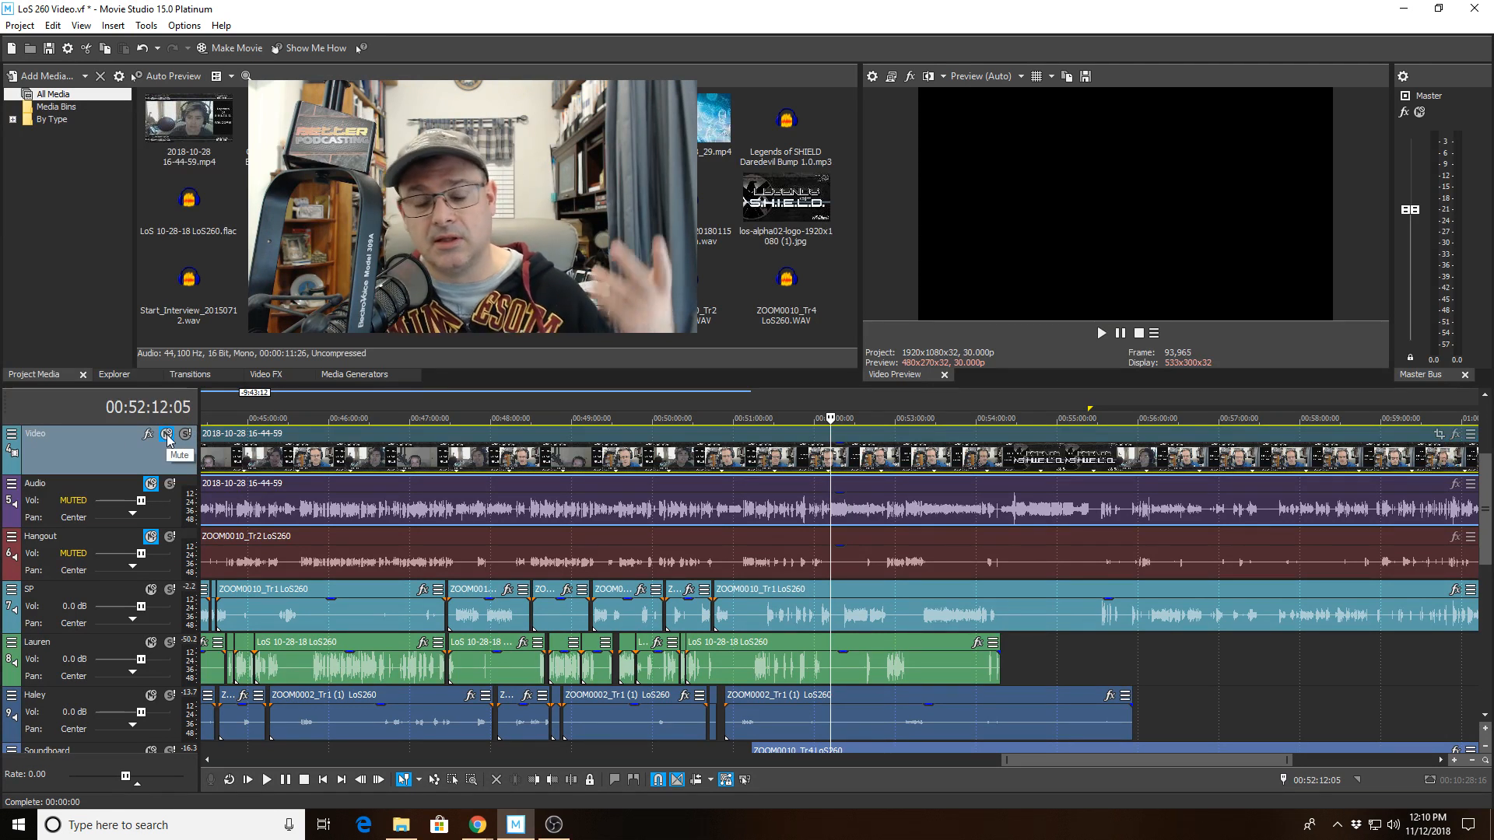
{"action": "left_click", "coordinate": [166, 435]}
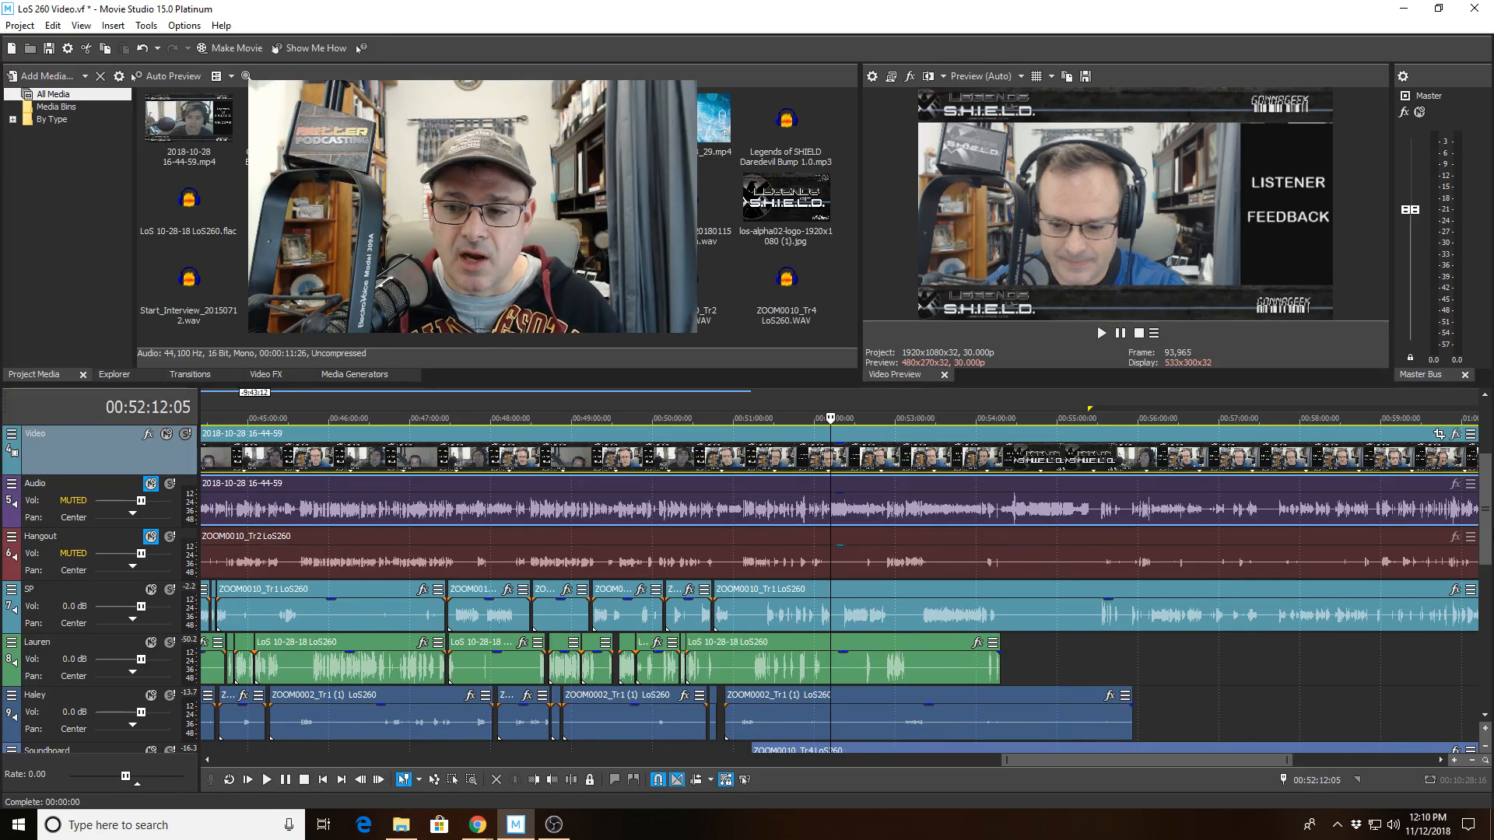
{"action": "mouse_move", "coordinate": [1484, 531]}
{"action": "left_mouse_down"}
{"action": "mouse_move", "coordinate": [1482, 553]}
{"action": "mouse_move", "coordinate": [1481, 534]}
{"action": "left_mouse_up"}
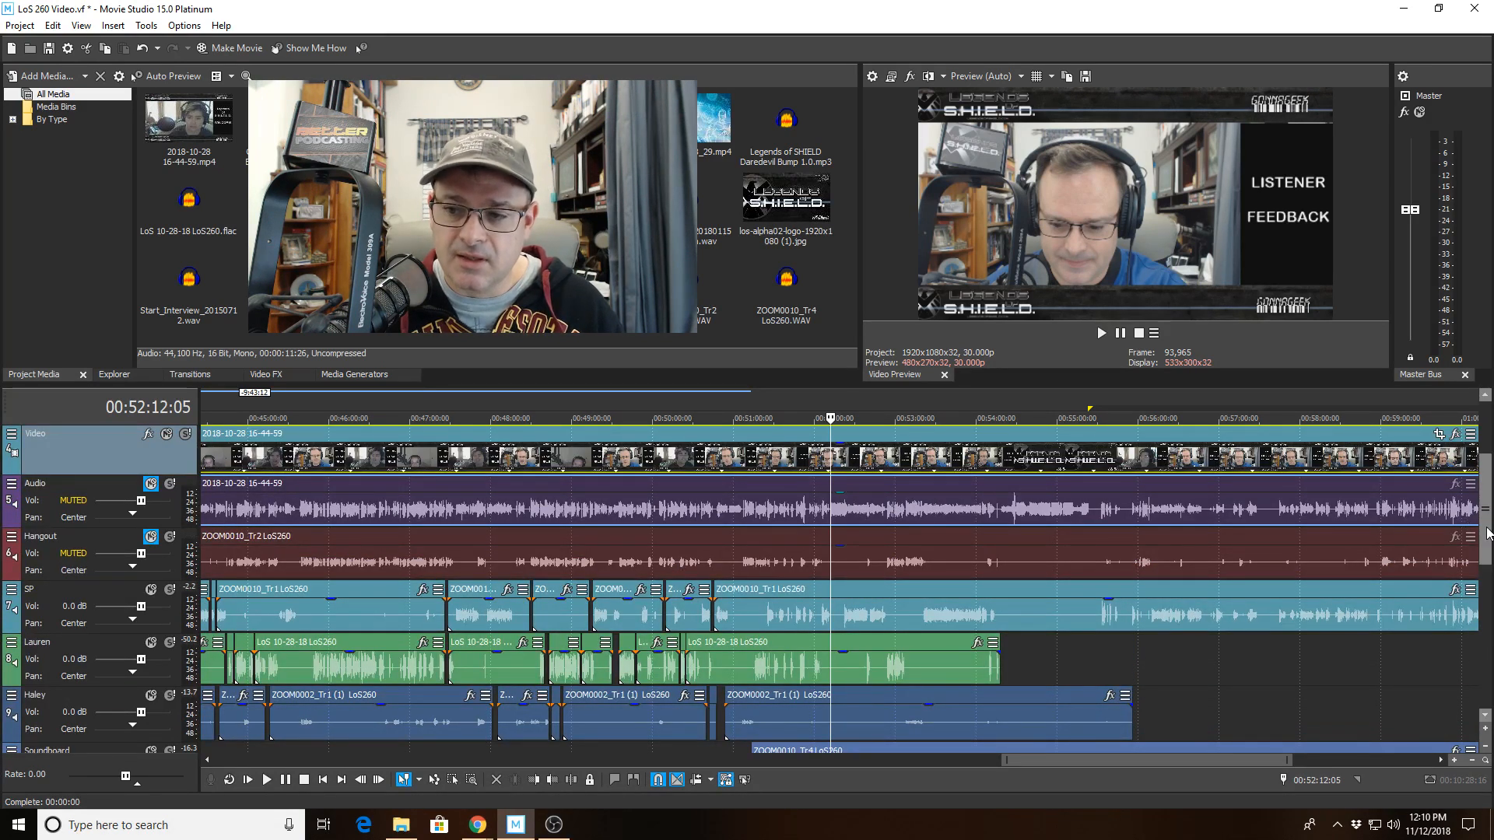
Review the Bumps and Intro / Outro tracks below the speaker tracks around the end bump.
{"action": "scroll", "coordinate": [1488, 534], "scroll_direction": "down", "scroll_amount": 3}
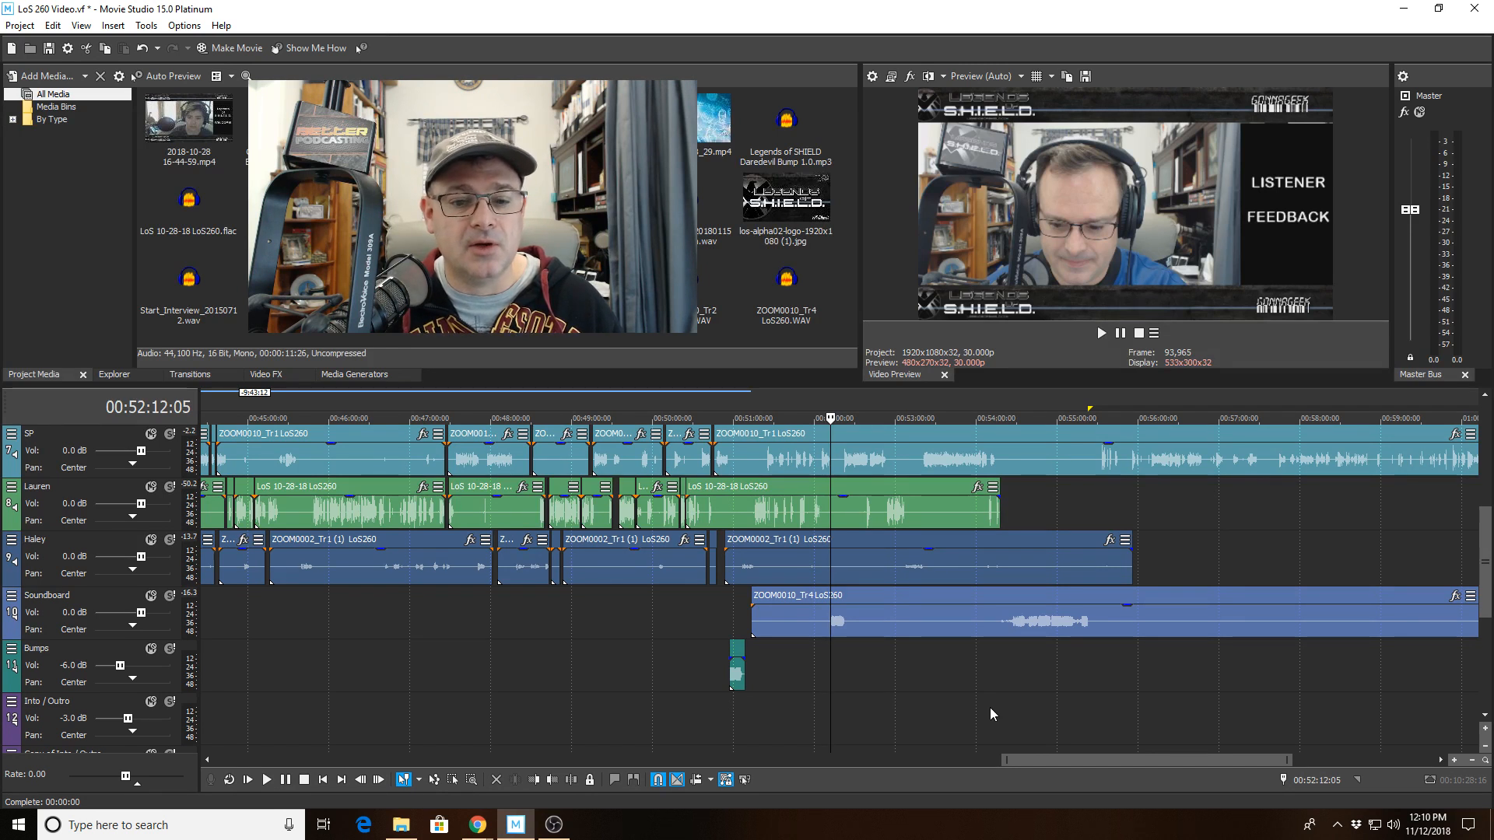
{"action": "scroll", "coordinate": [990, 708], "scroll_direction": "up", "scroll_amount": 5}
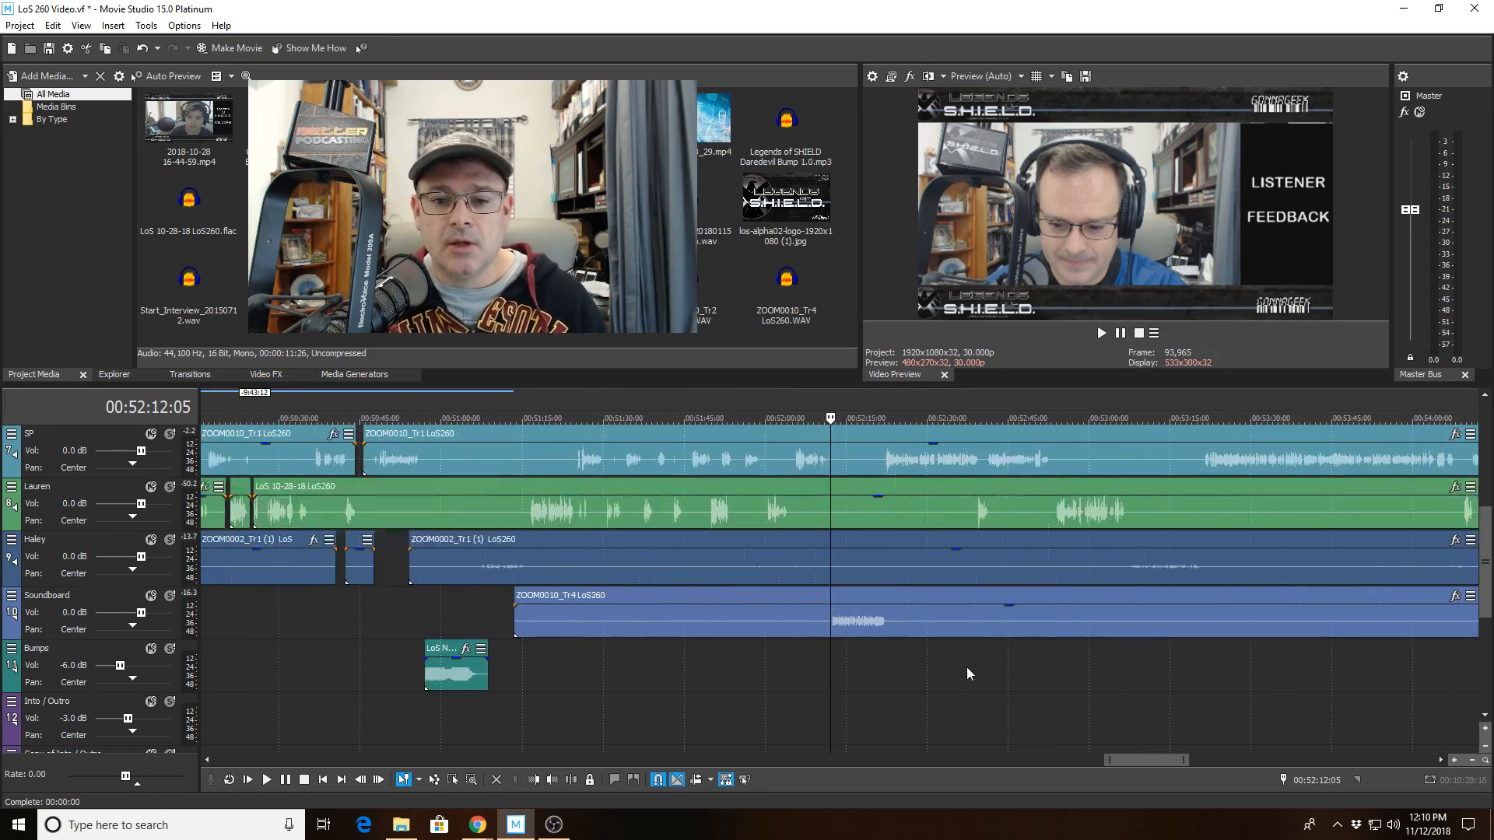
{"action": "scroll", "coordinate": [1034, 658], "scroll_direction": "down", "scroll_amount": 2}
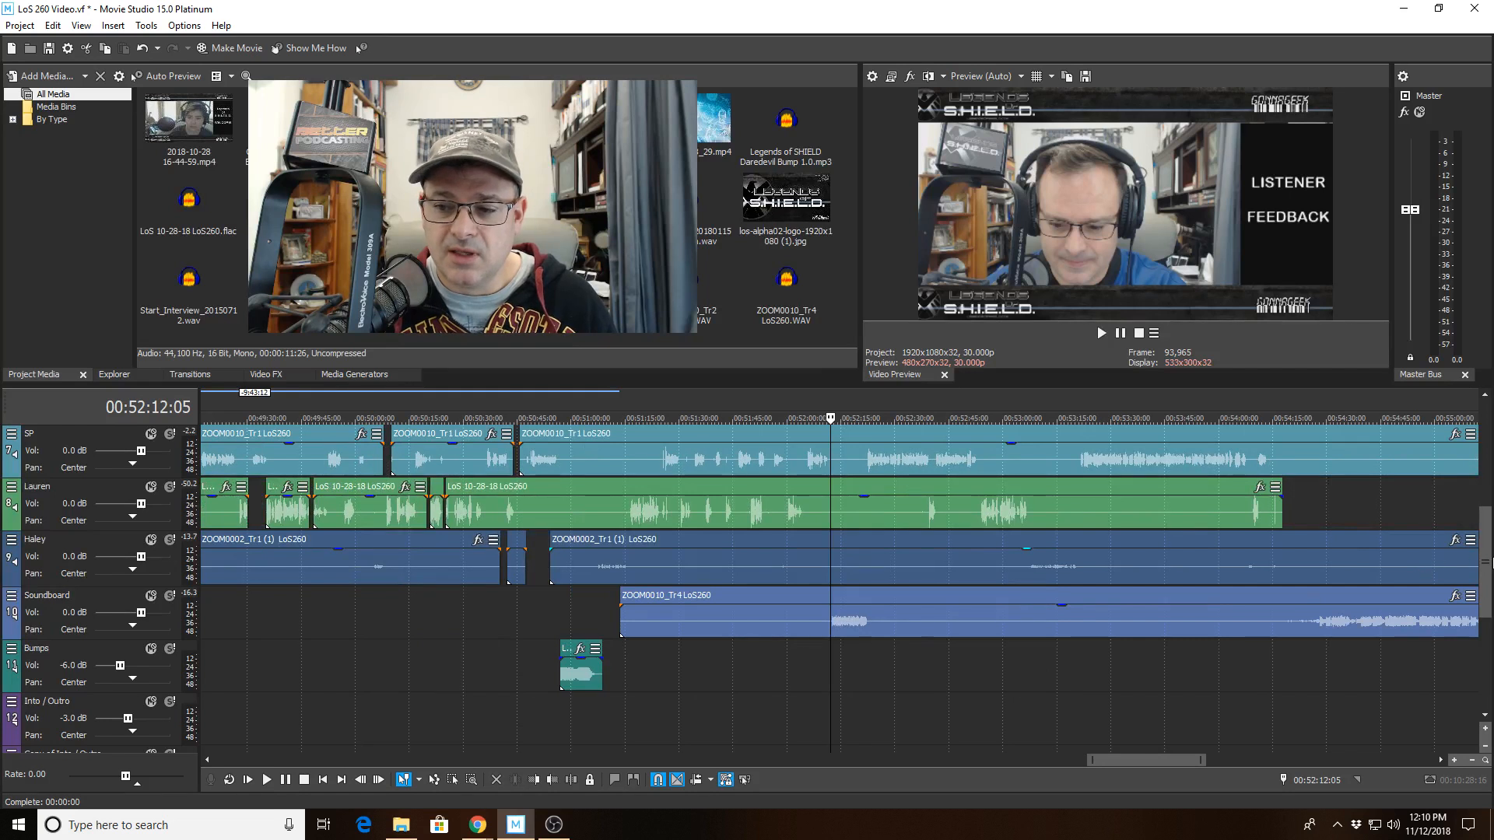
{"action": "scroll", "coordinate": [1486, 561], "scroll_direction": "up", "scroll_amount": 3}
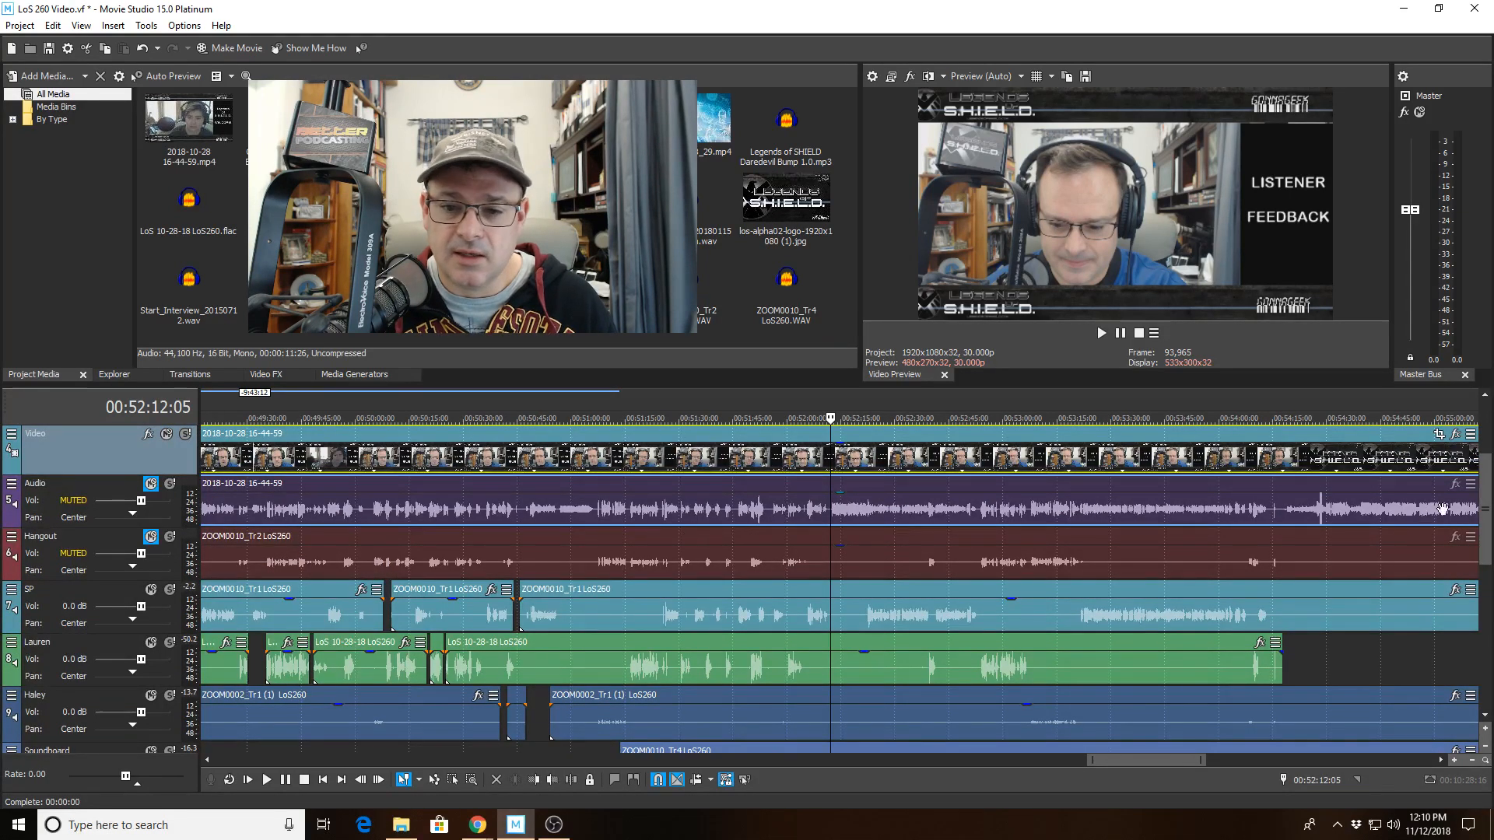
{"action": "scroll", "coordinate": [1486, 545], "scroll_direction": "down", "scroll_amount": 2}
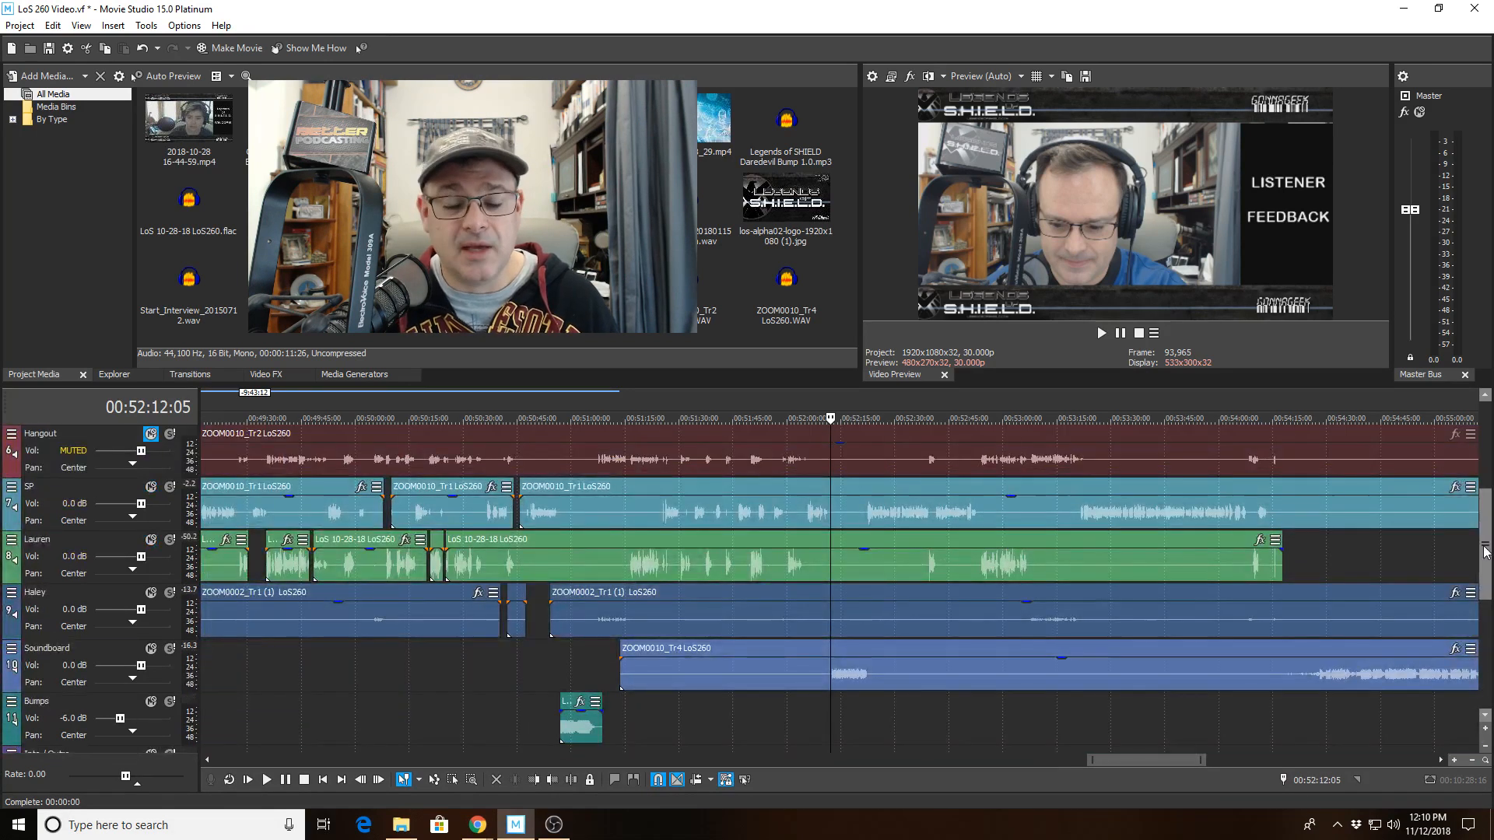
Play back the project from just before the LoS News End Bump clip.
{"action": "left_click", "coordinate": [585, 662]}
{"action": "scroll", "coordinate": [625, 666], "scroll_direction": "up", "scroll_amount": 4}
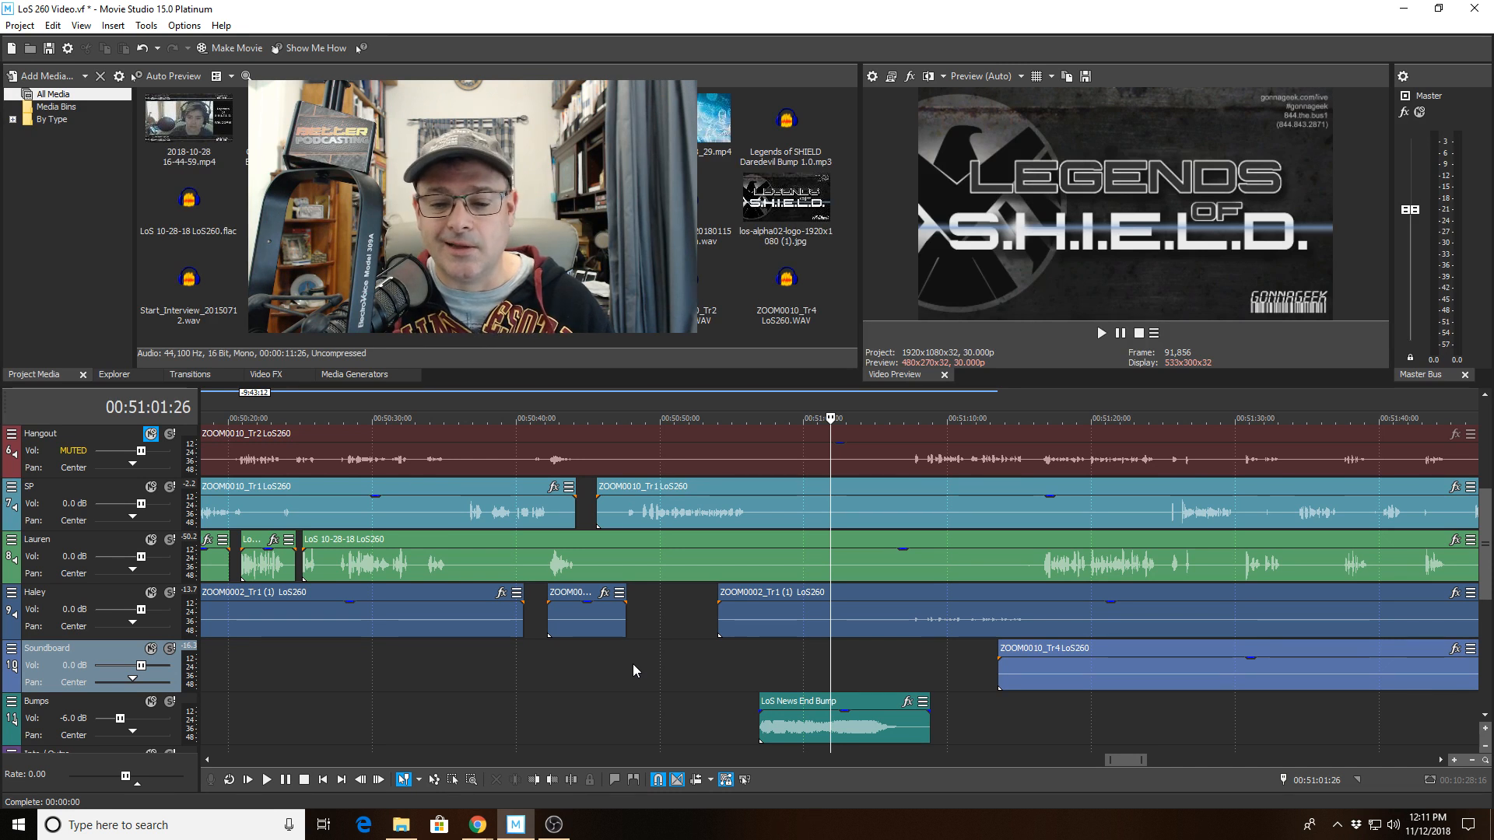
{"action": "left_click", "coordinate": [268, 779]}
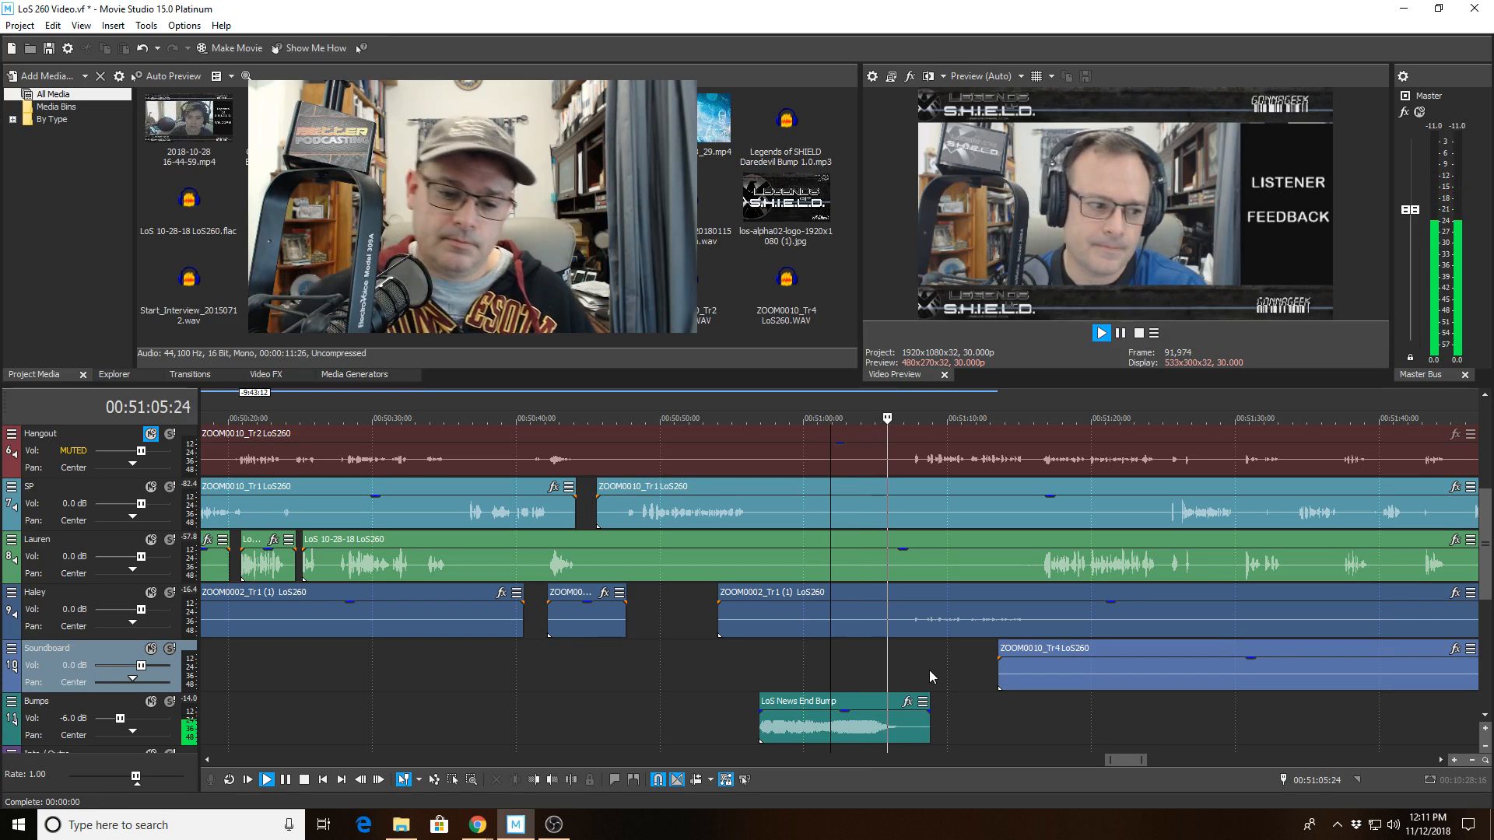
{"action": "scroll", "coordinate": [899, 662], "scroll_direction": "up", "scroll_amount": 2}
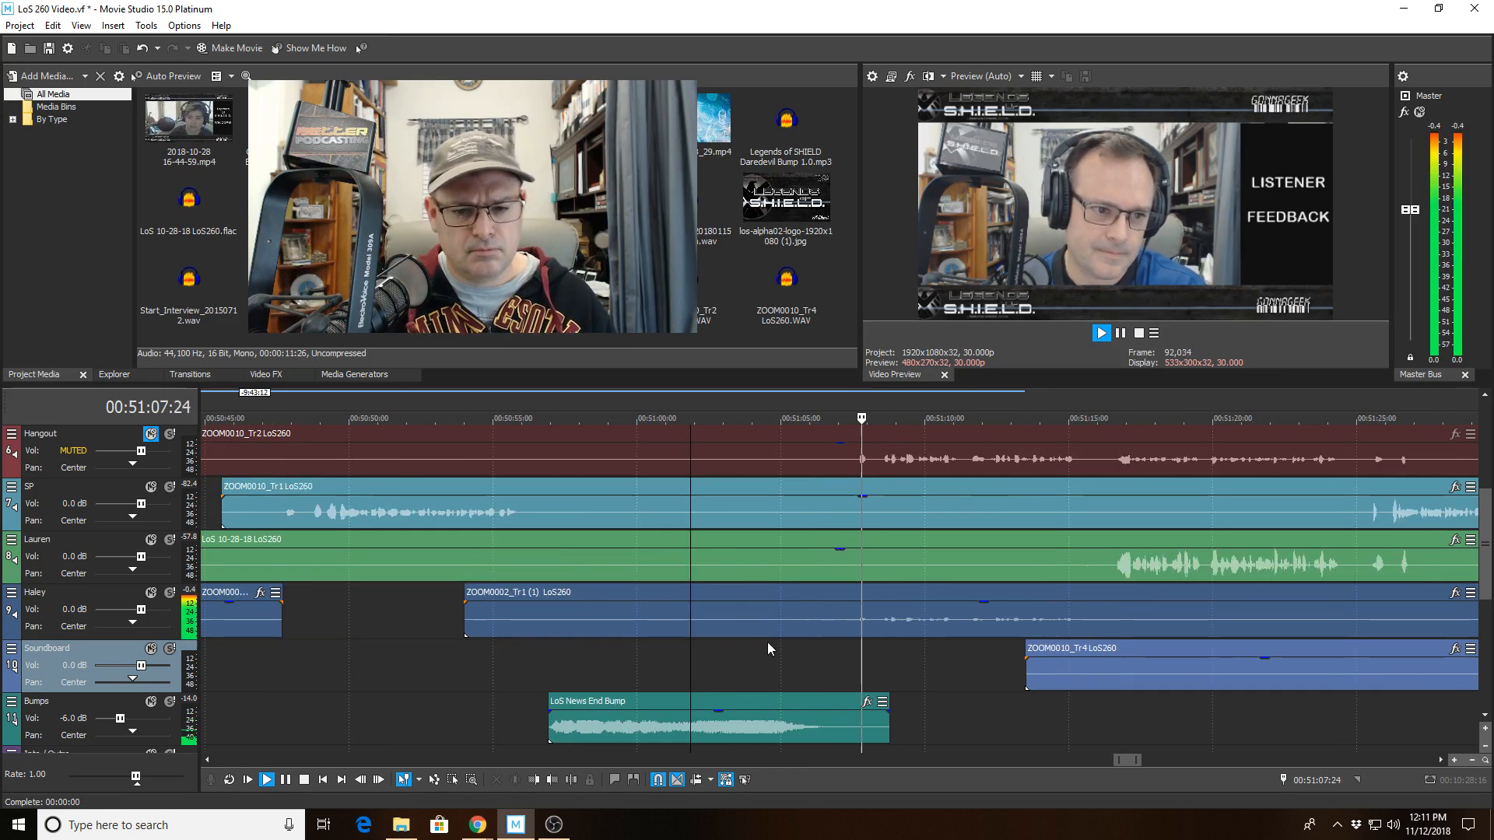
Stop playback and trim the start of Haley's ZOOM0002_Tr1 clip to about 00:51:07.
{"action": "key", "text": "space"}
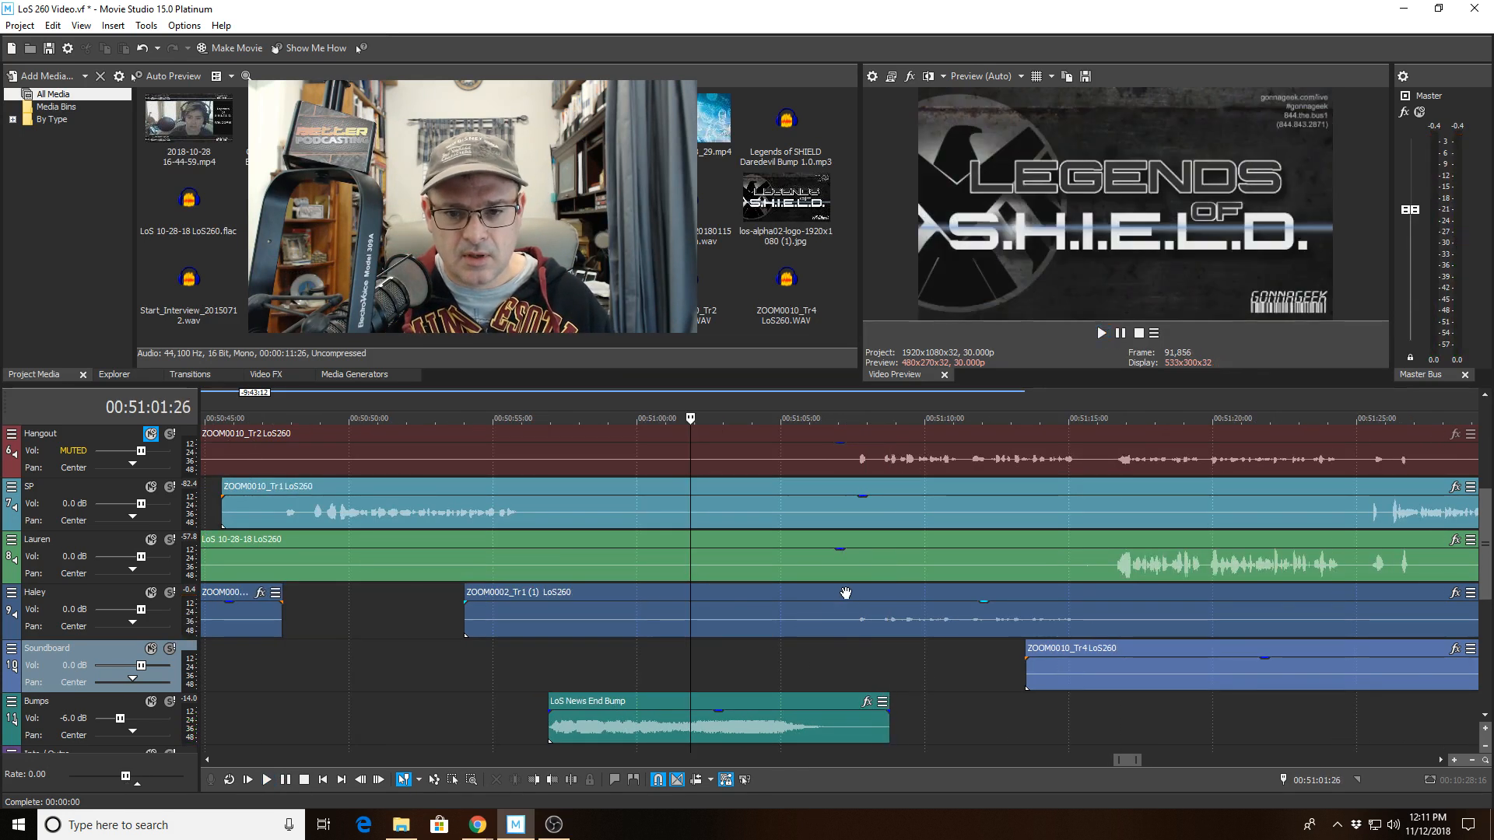
{"action": "left_click", "coordinate": [846, 595]}
{"action": "left_click", "coordinate": [549, 780]}
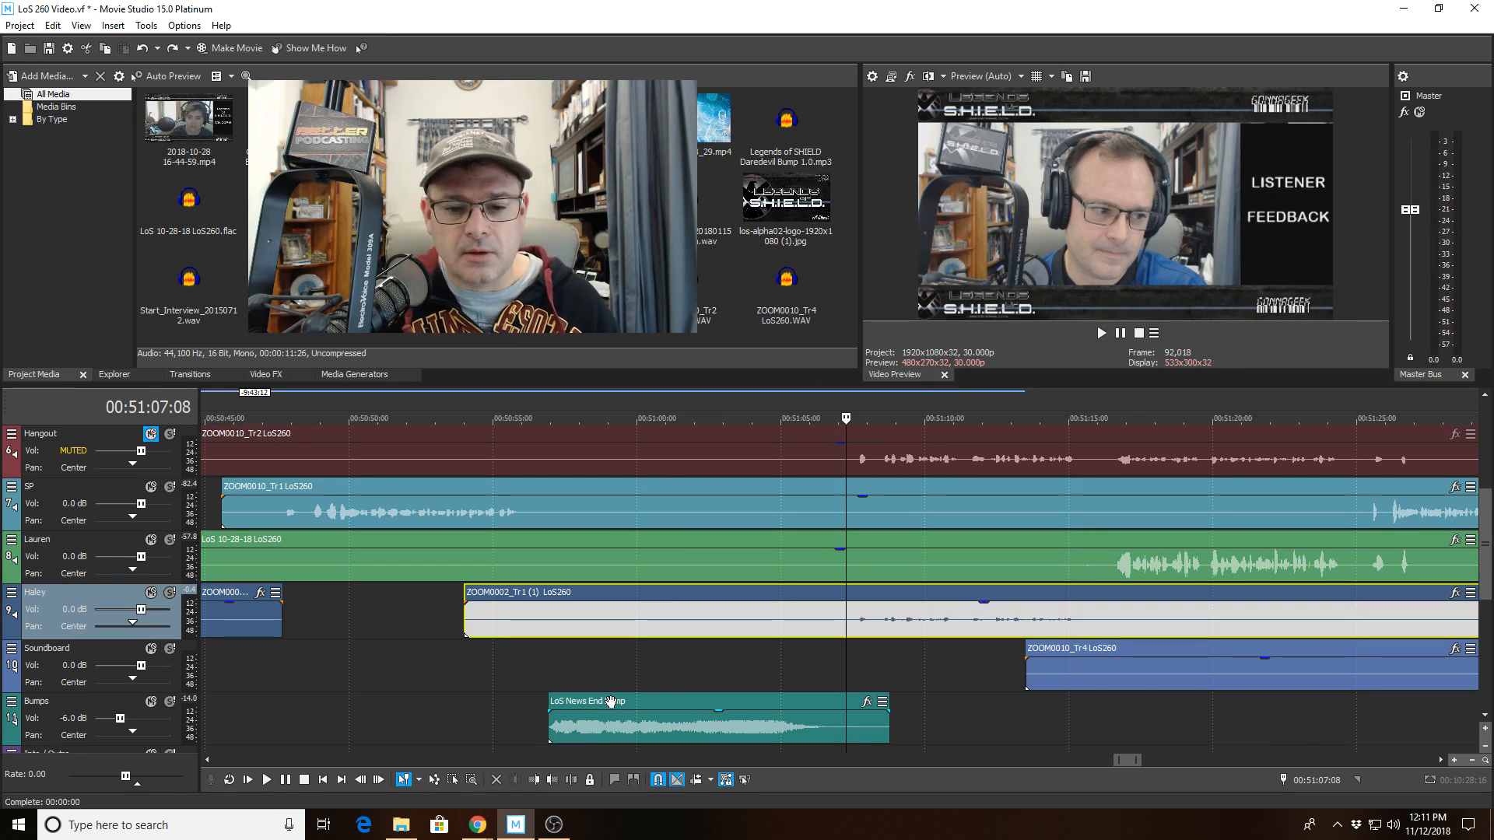
{"action": "left_click", "coordinate": [530, 782]}
Play from about 00:51:00 and trim Haley's clip further so it starts at about 00:51:08.
{"action": "left_click", "coordinate": [652, 607]}
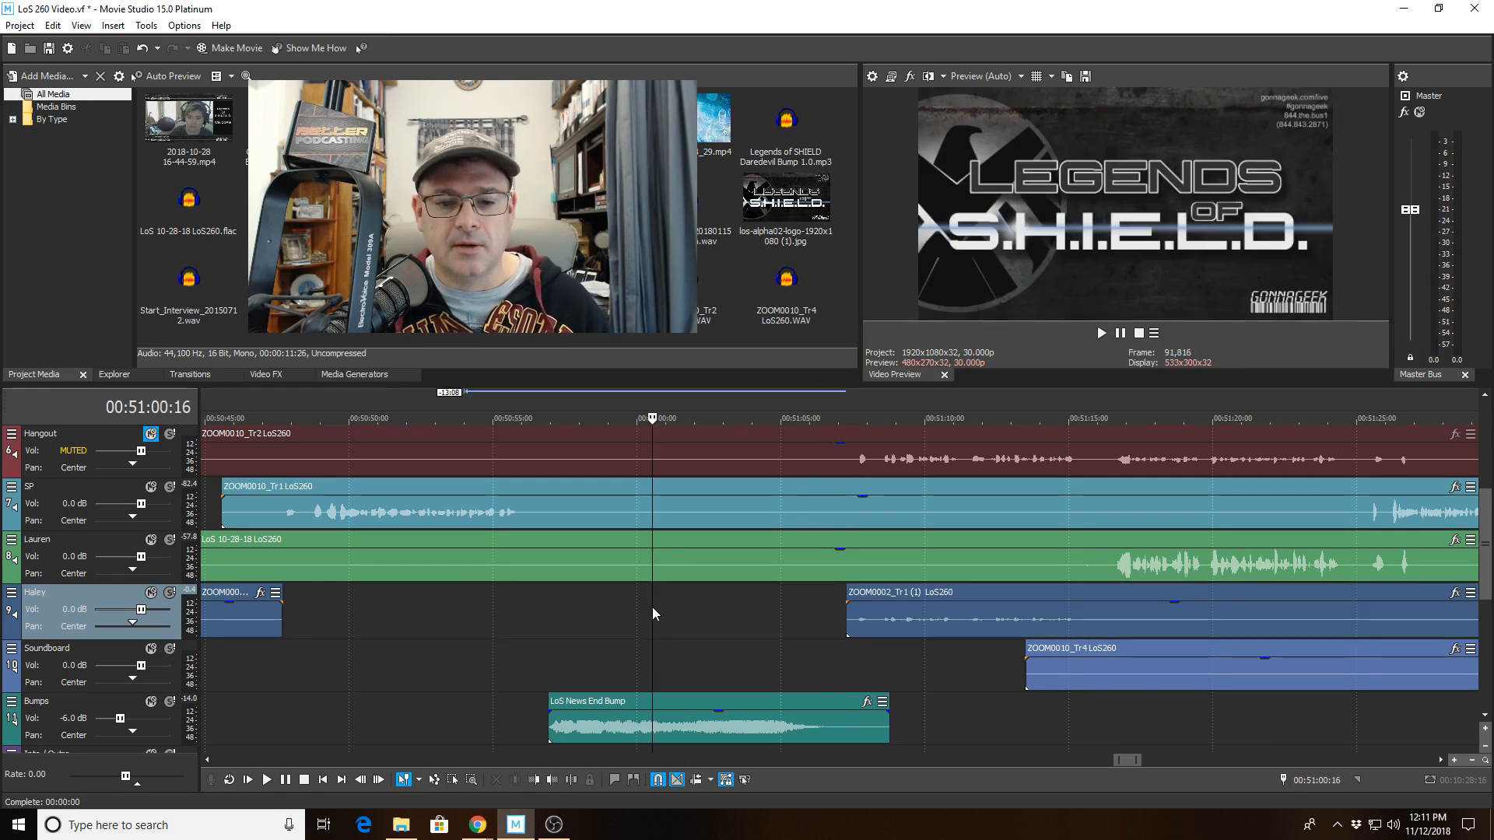
{"action": "key", "text": "space"}
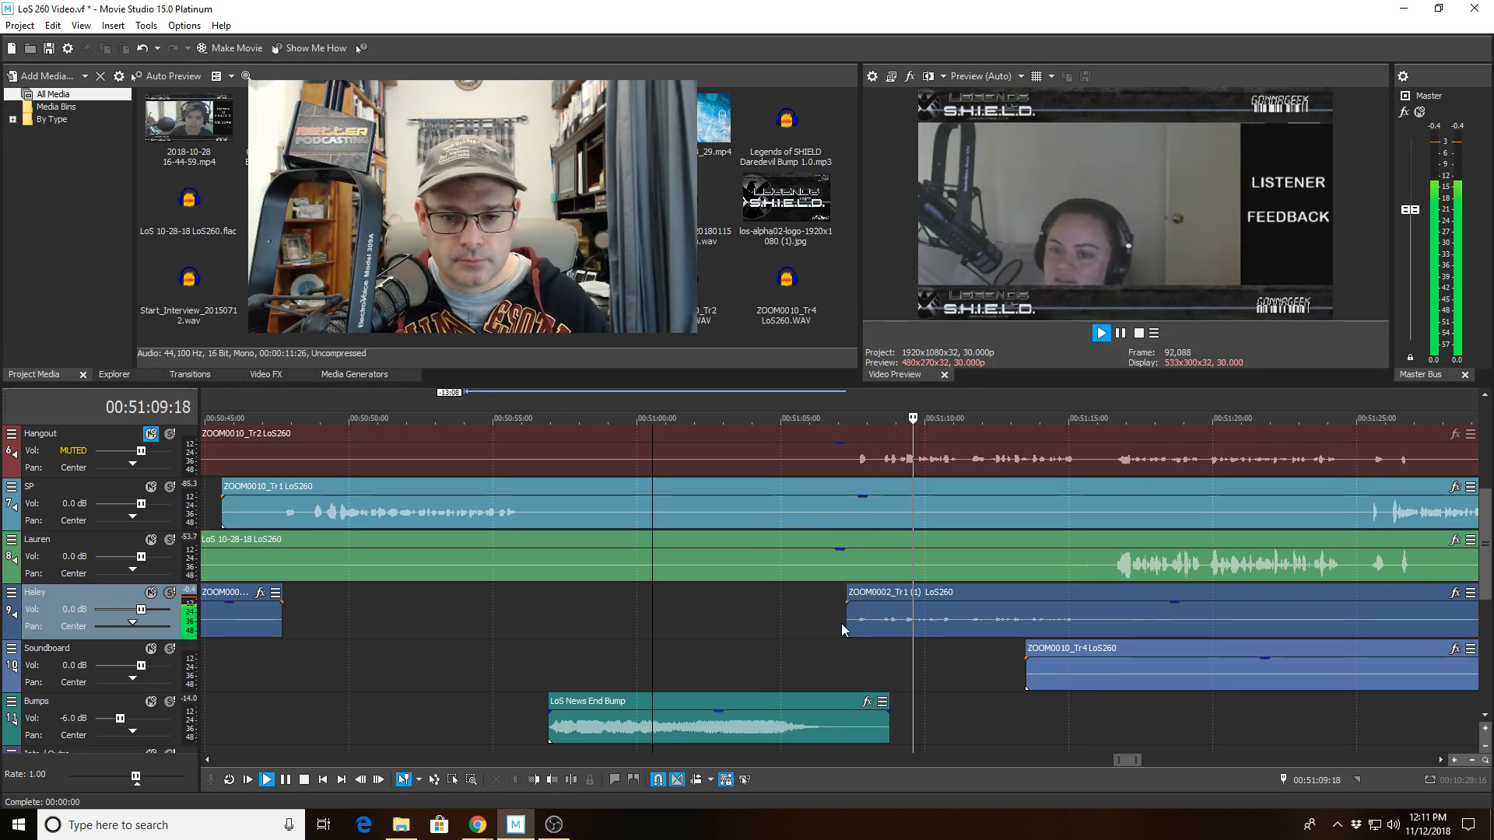
{"action": "left_click", "coordinate": [877, 606]}
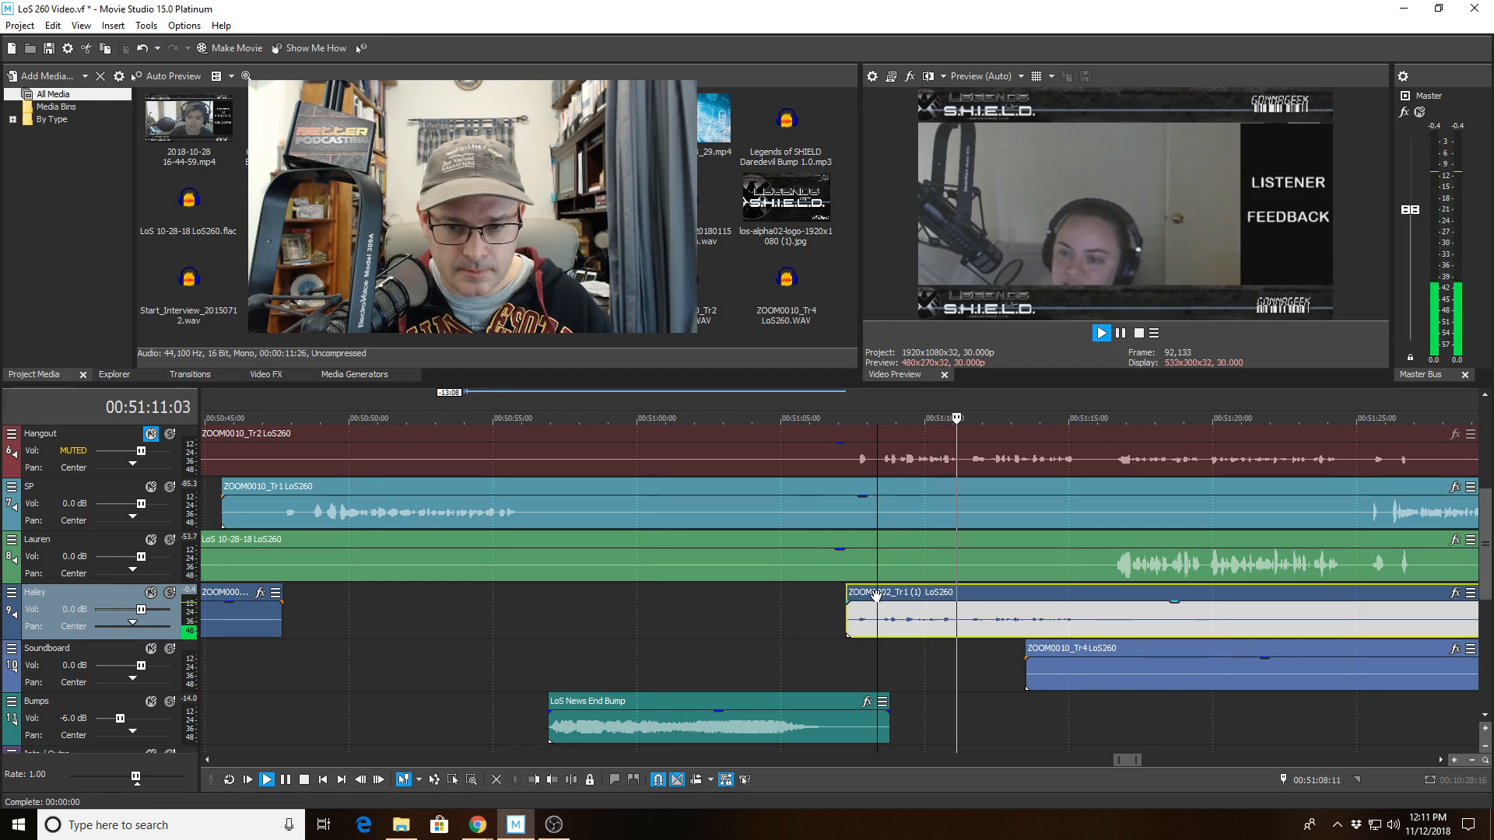
{"action": "left_click", "coordinate": [534, 780]}
Split Haley's clip at about 00:51:11 and trim the second piece to start at about 00:51:12.
{"action": "left_click", "coordinate": [963, 626]}
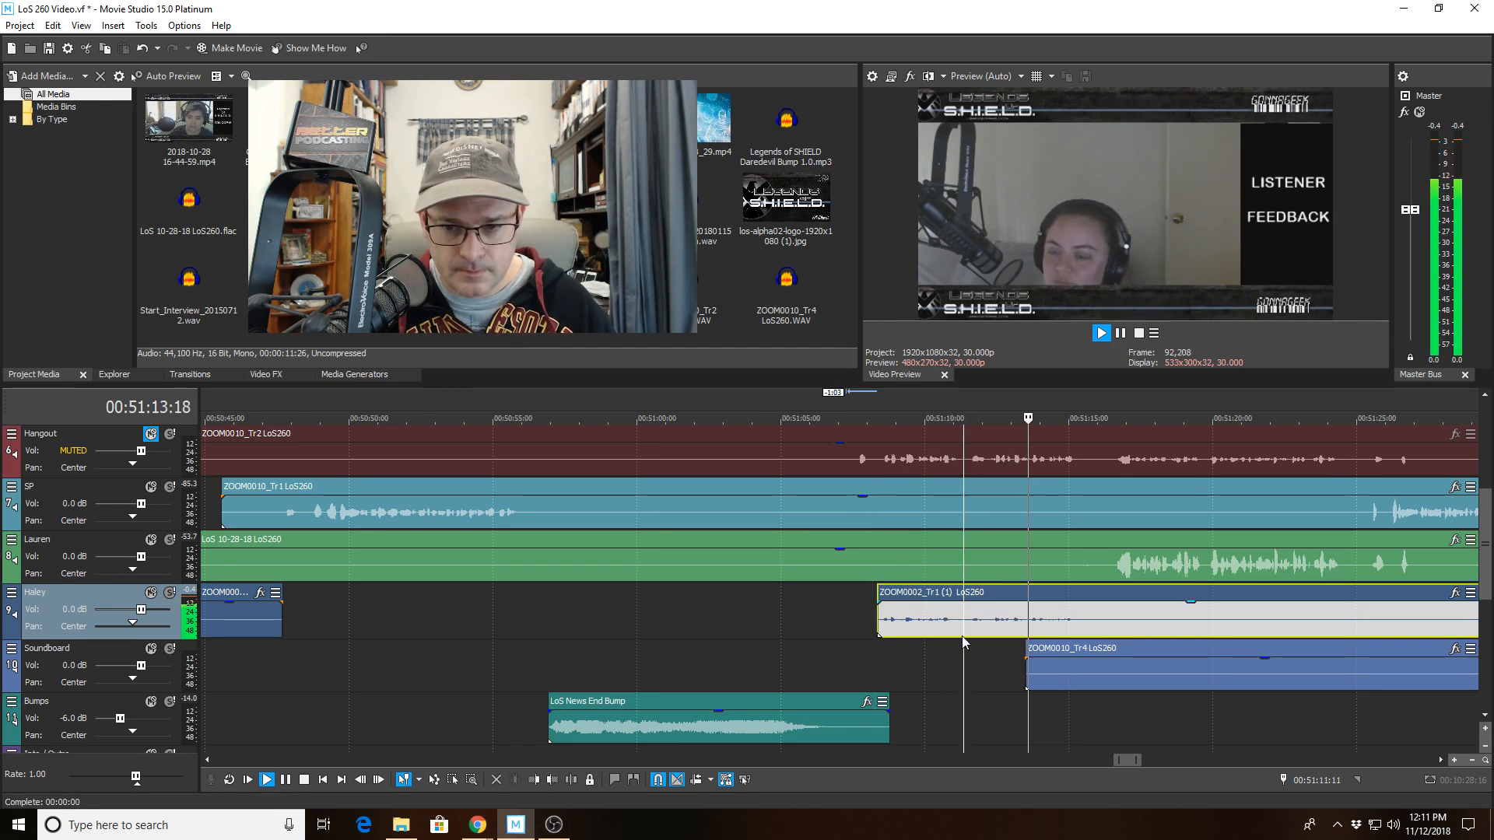
{"action": "key", "text": "space"}
{"action": "scroll", "coordinate": [891, 691], "scroll_direction": "up", "scroll_amount": 3}
{"action": "scroll", "coordinate": [806, 710], "scroll_direction": "up", "scroll_amount": 1}
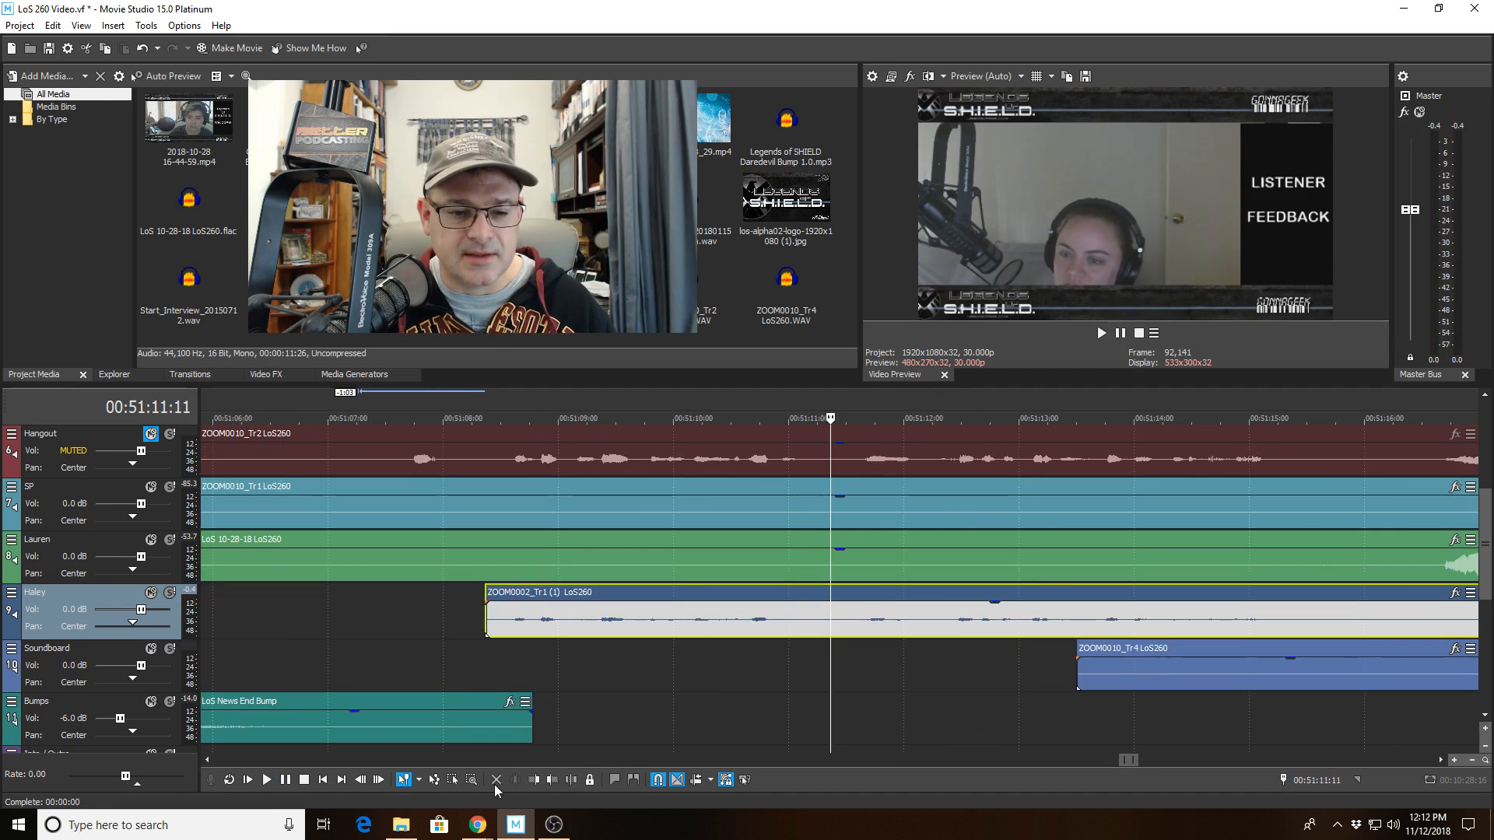
{"action": "left_click", "coordinate": [267, 779]}
{"action": "key", "text": "space"}
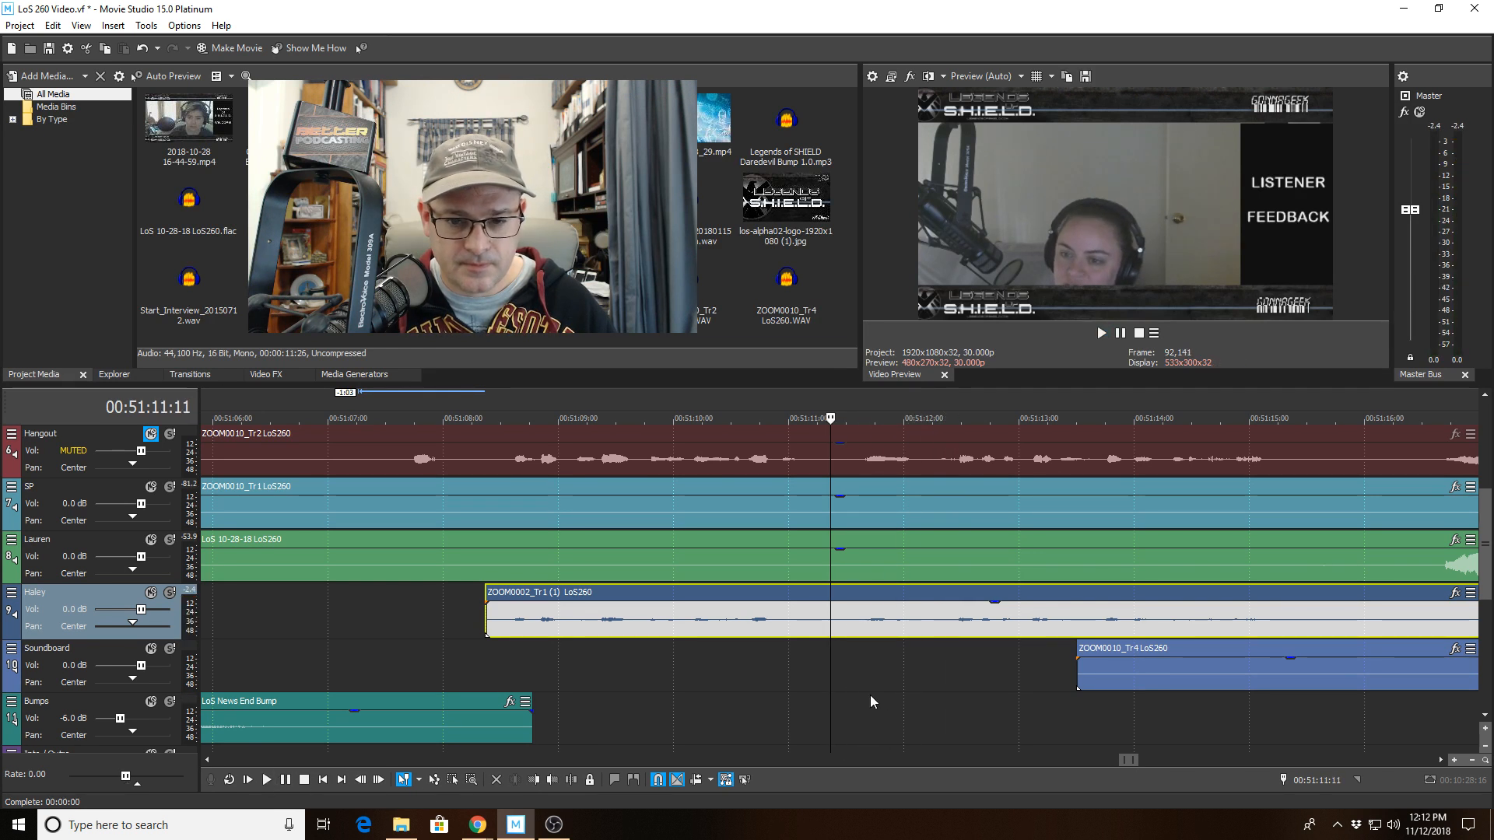
{"action": "left_click", "coordinate": [559, 782]}
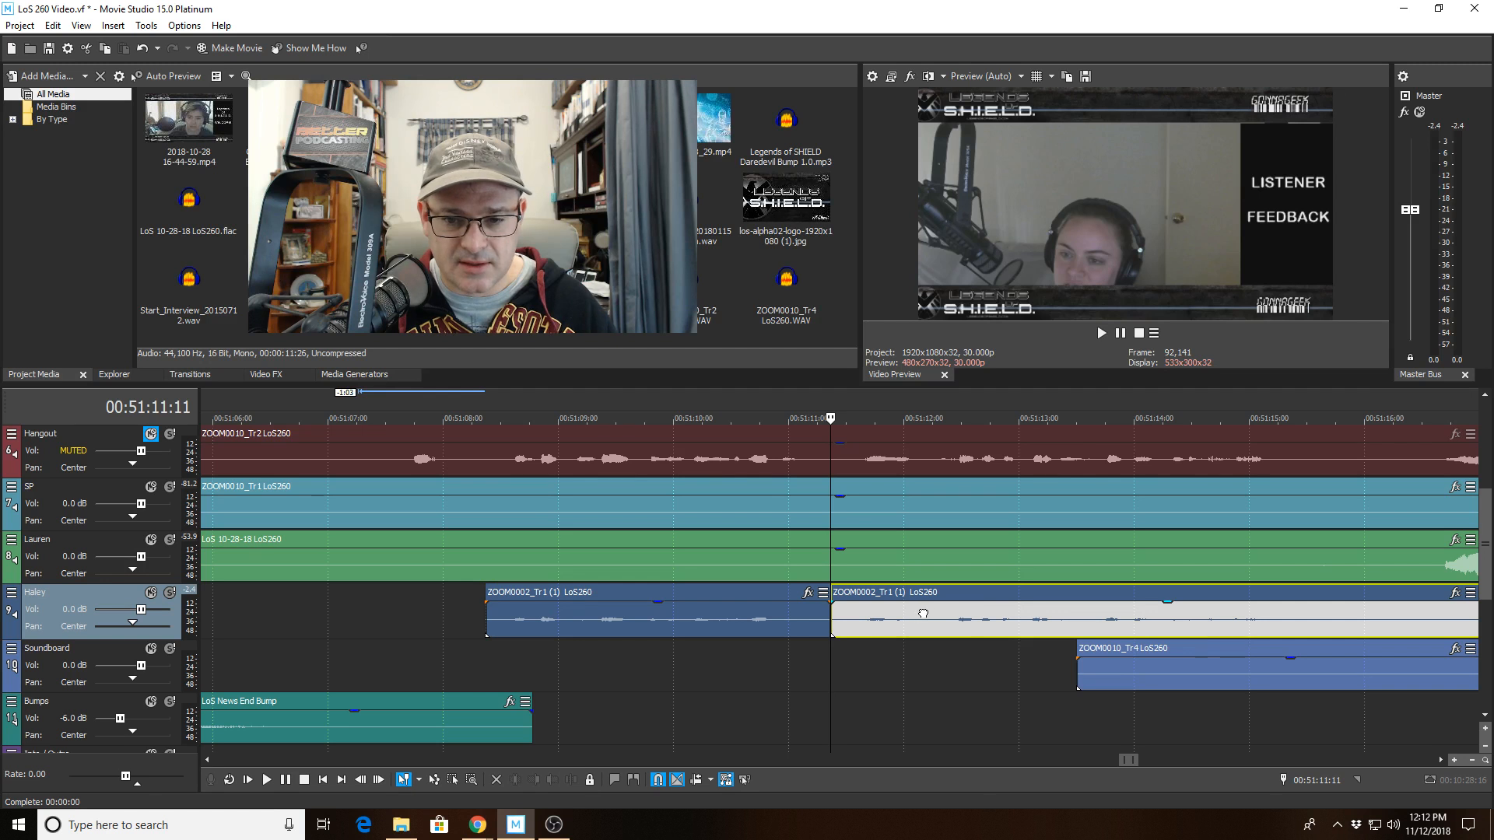
{"action": "key", "text": "space"}
{"action": "left_click", "coordinate": [543, 782]}
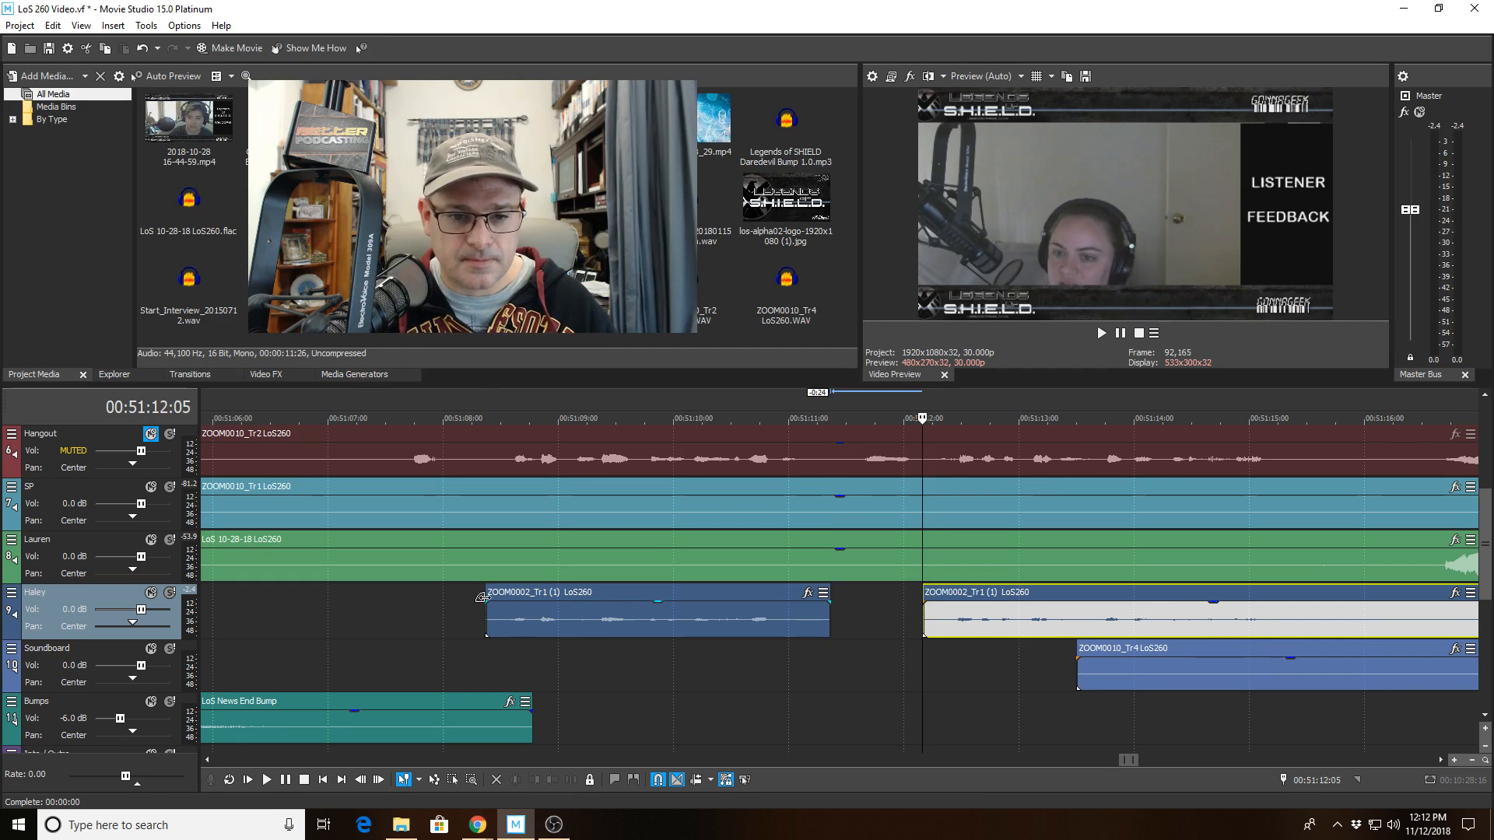
Play back from about 00:51:08 to review the trimmed Haley track against the other speakers.
{"action": "left_click", "coordinate": [440, 611]}
{"action": "key", "text": "space"}
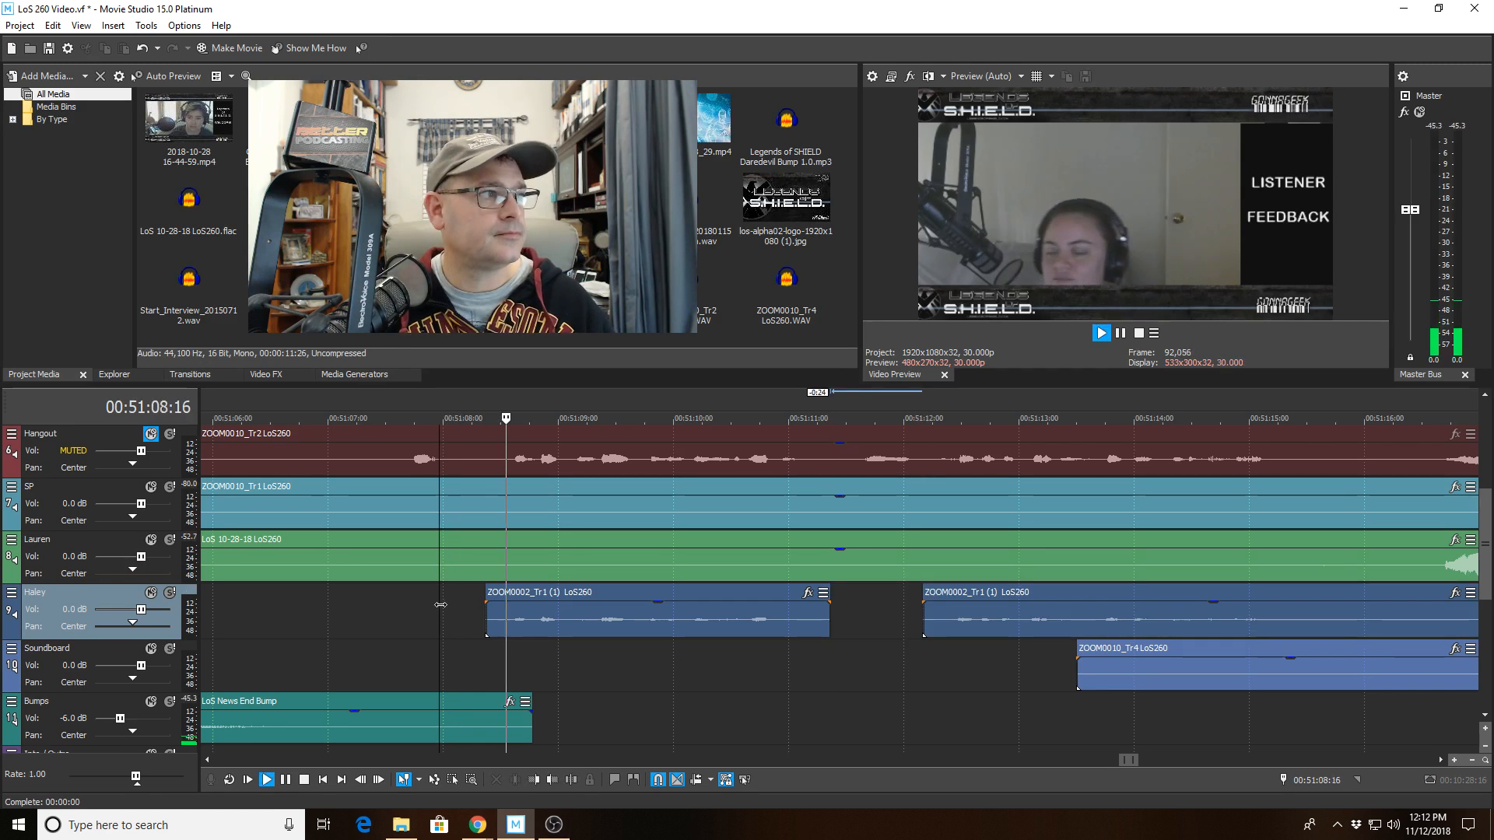
{"action": "scroll", "coordinate": [440, 605], "scroll_direction": "down", "scroll_amount": 2}
{"action": "scroll", "coordinate": [440, 605], "scroll_direction": "down", "scroll_amount": 2}
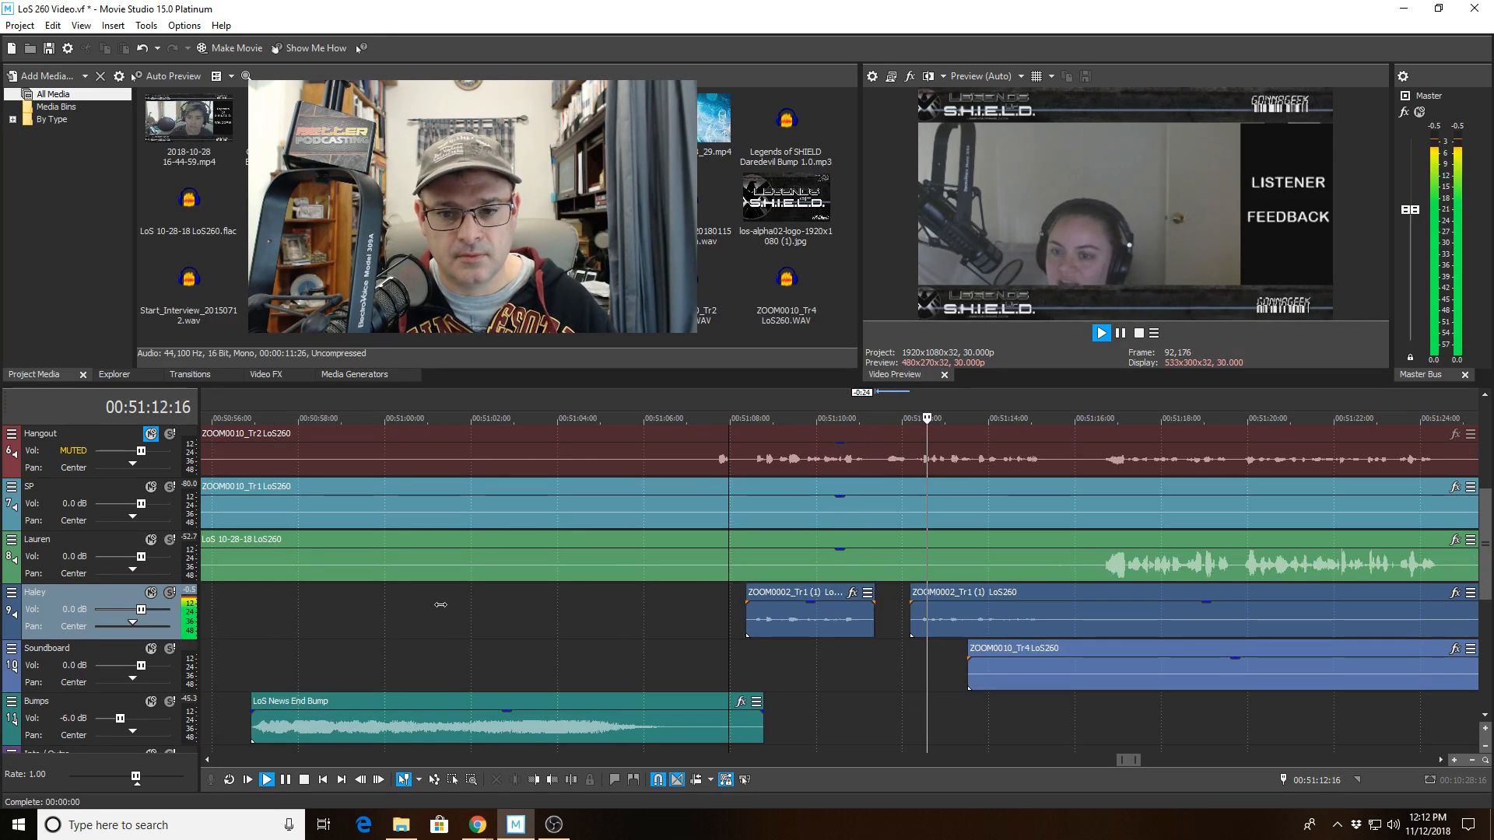
{"action": "scroll", "coordinate": [440, 605], "scroll_direction": "down", "scroll_amount": 2}
{"action": "scroll", "coordinate": [440, 605], "scroll_direction": "down", "scroll_amount": 1}
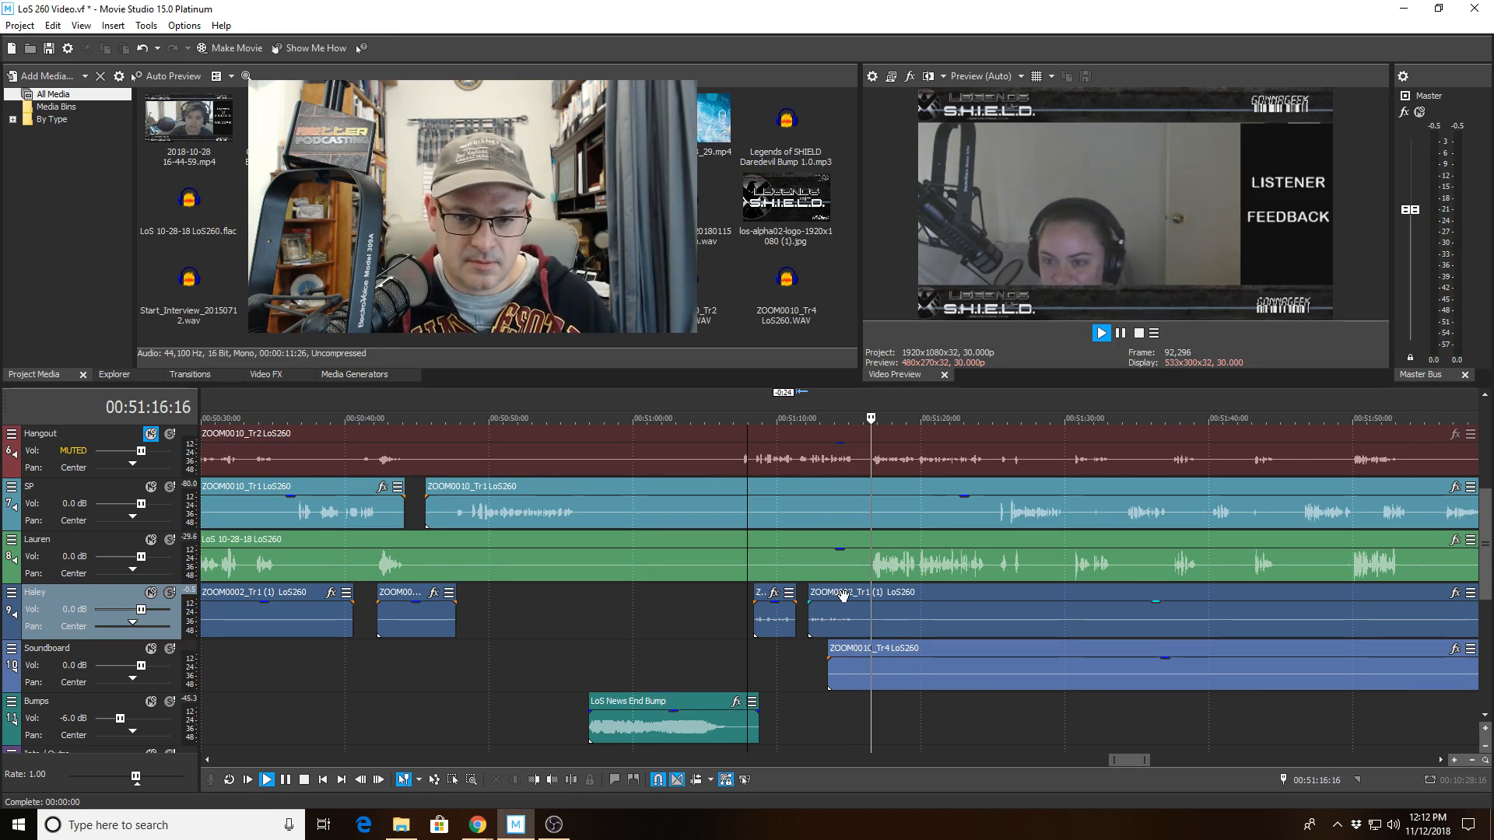
{"action": "scroll", "coordinate": [822, 570], "scroll_direction": "up", "scroll_amount": 4}
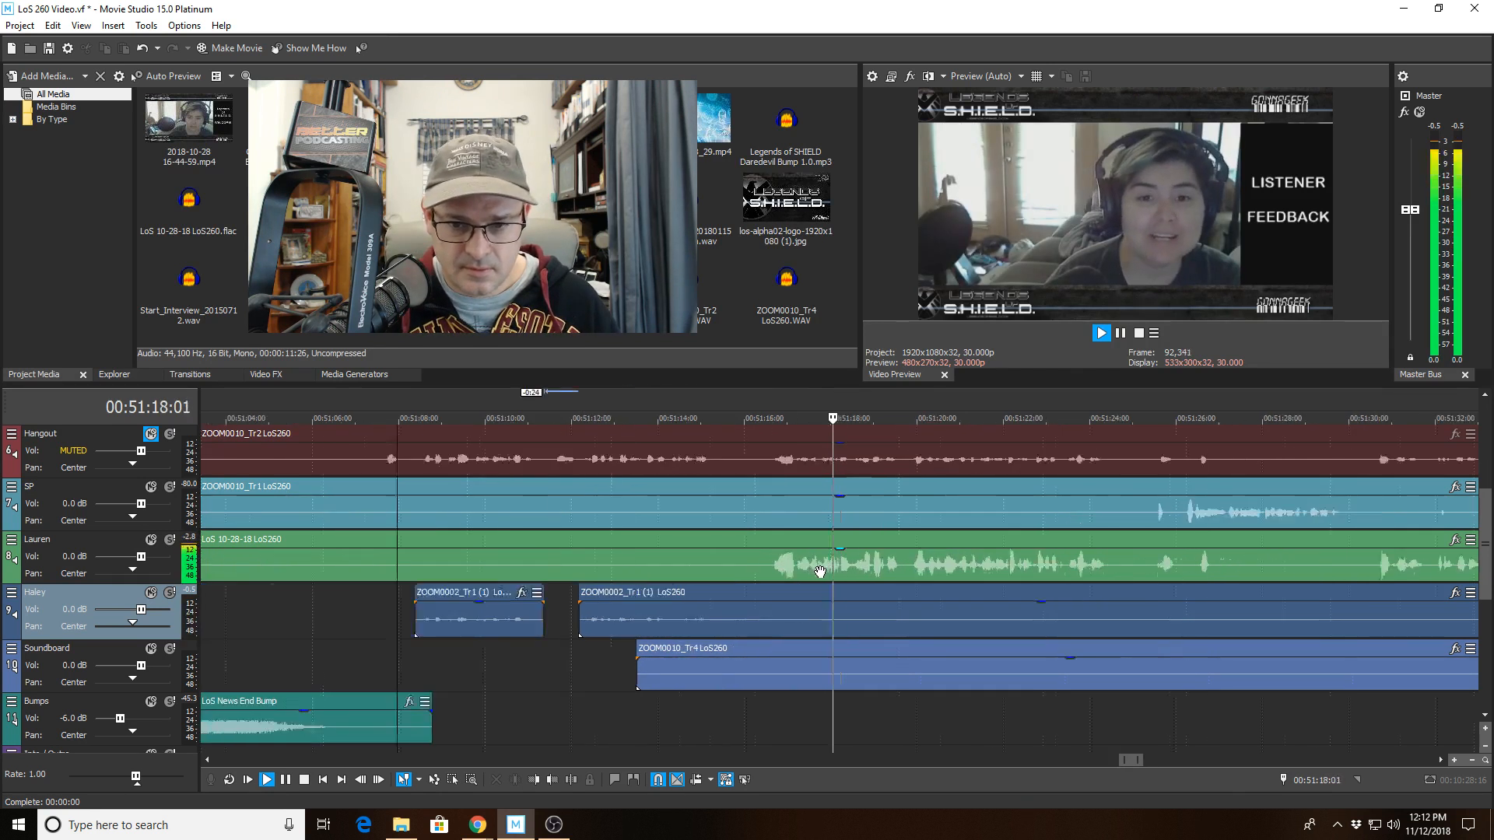
Split Lauren's clip at about 00:51:15 and trim the second piece to start at about 00:51:16.
{"action": "left_click", "coordinate": [638, 560]}
{"action": "left_click", "coordinate": [571, 780]}
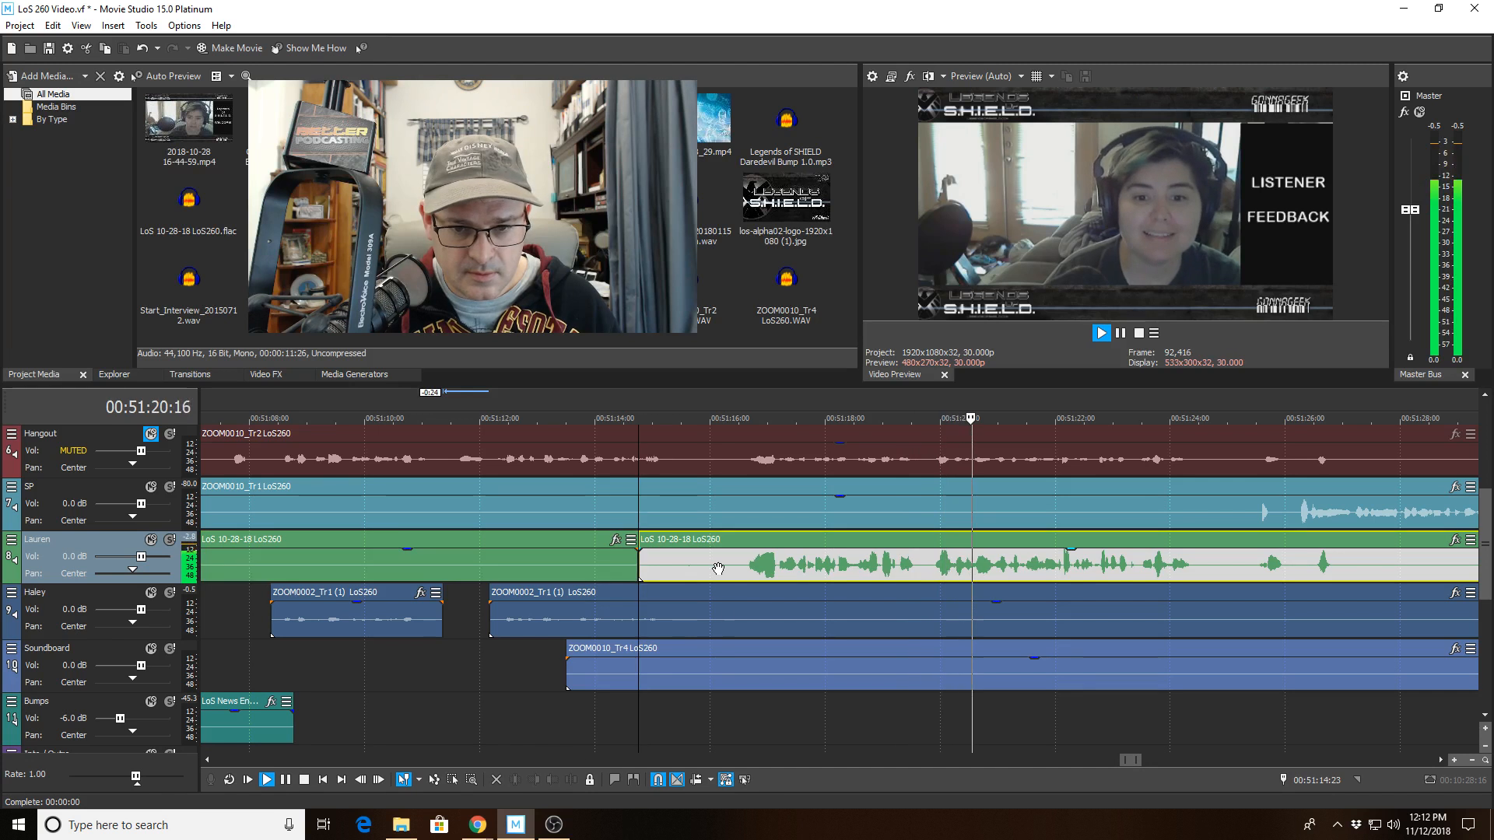
{"action": "left_click", "coordinate": [536, 780]}
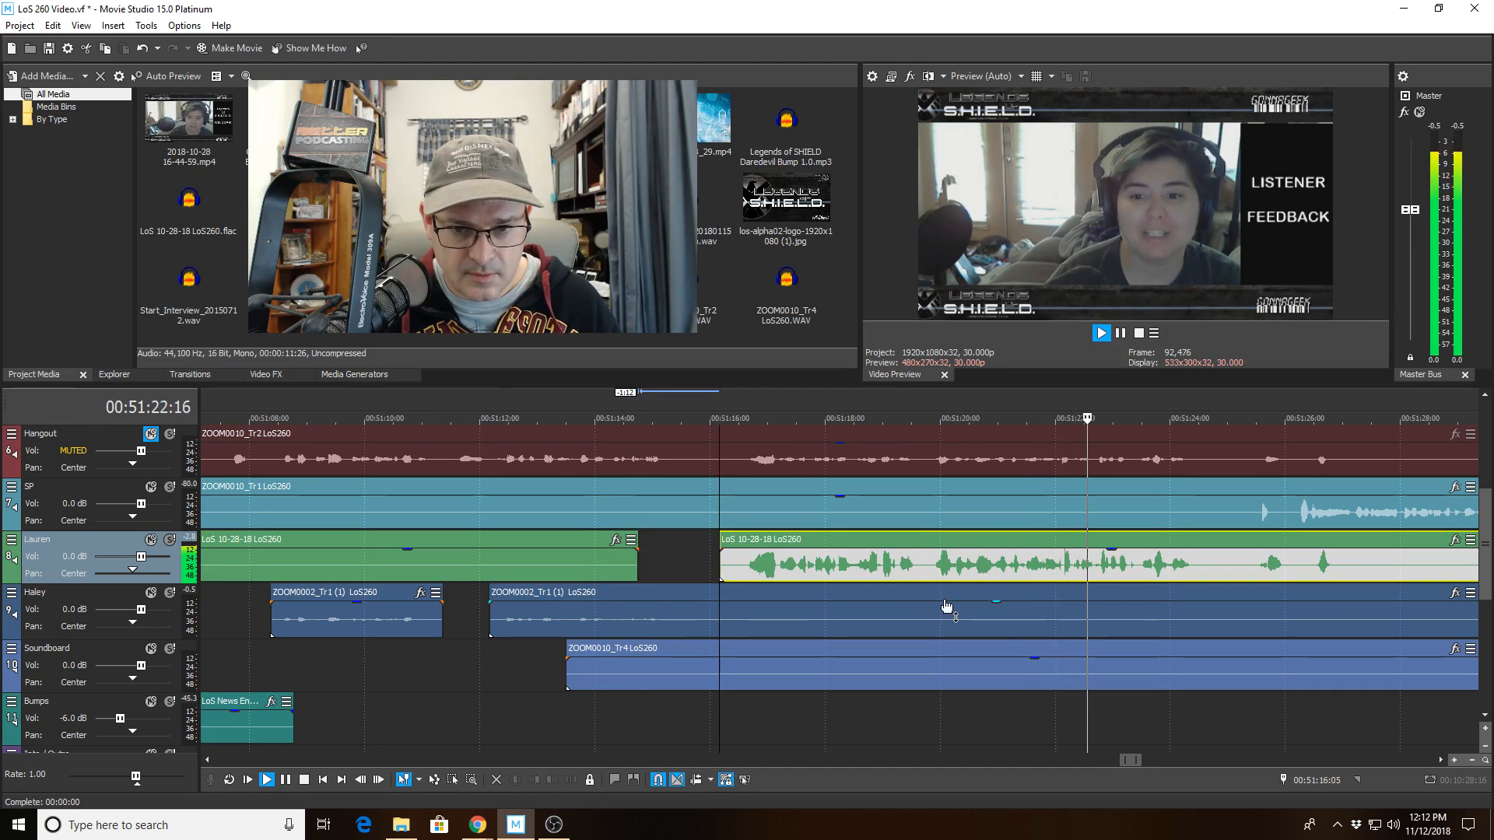
Split Lauren's clip again at about 00:51:25 and trim the new piece to start at about 00:51:26.
{"action": "scroll", "coordinate": [940, 597], "scroll_direction": "down", "scroll_amount": 3}
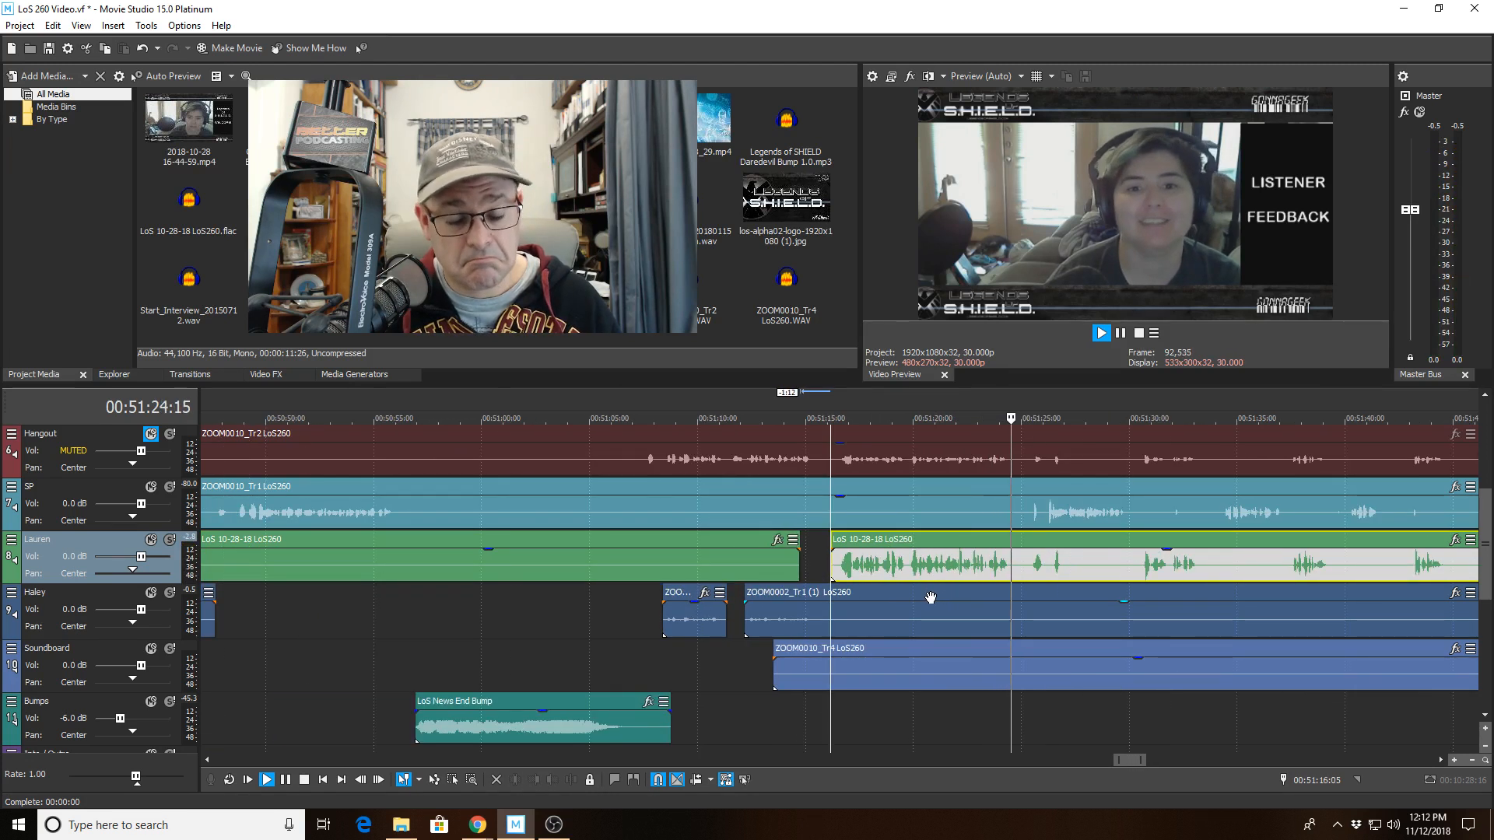
{"action": "scroll", "coordinate": [940, 597], "scroll_direction": "up", "scroll_amount": 3}
{"action": "scroll", "coordinate": [928, 598], "scroll_direction": "down", "scroll_amount": 3}
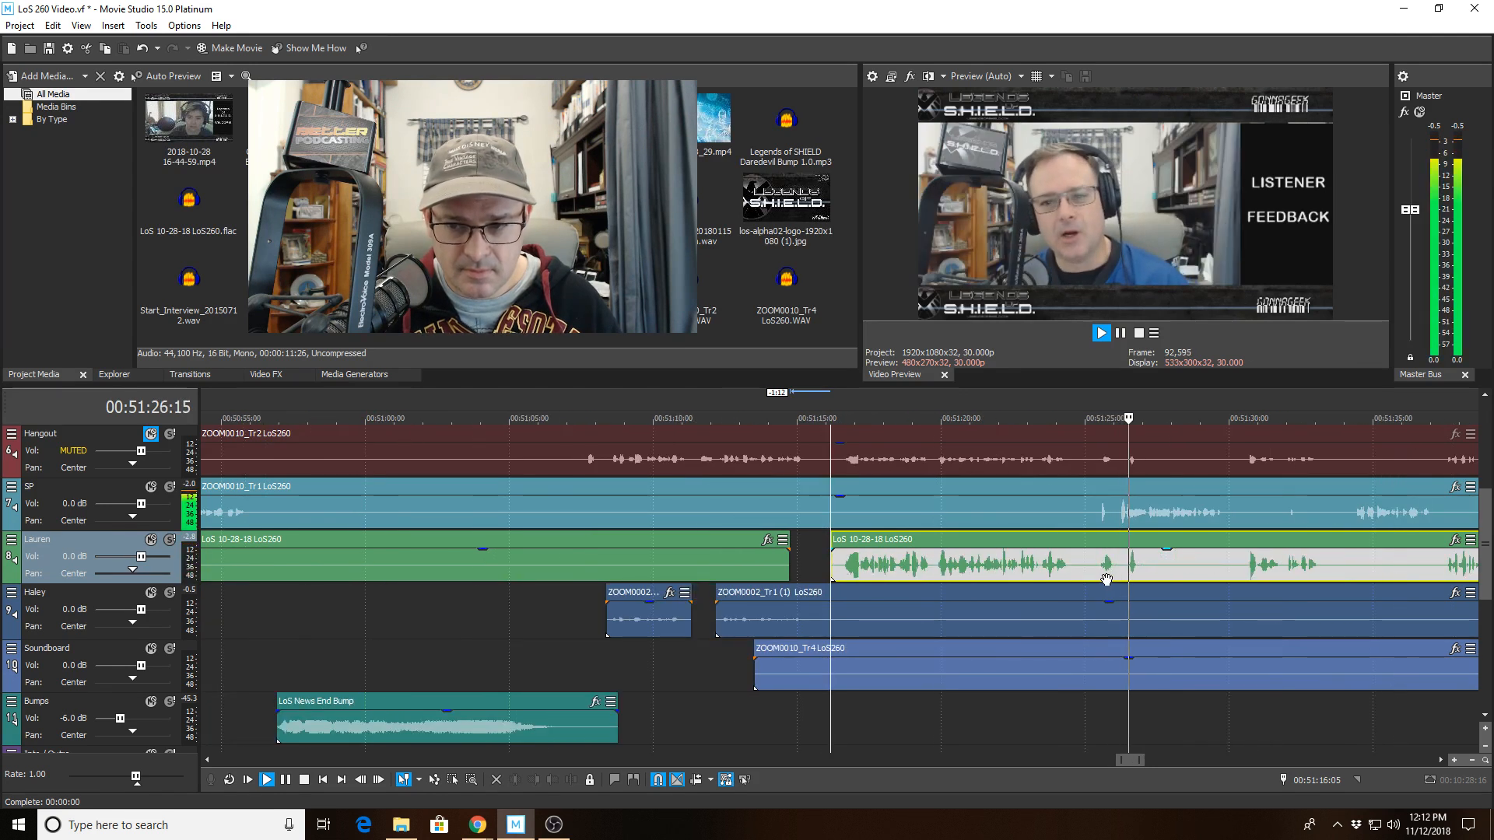
{"action": "left_click", "coordinate": [1092, 569]}
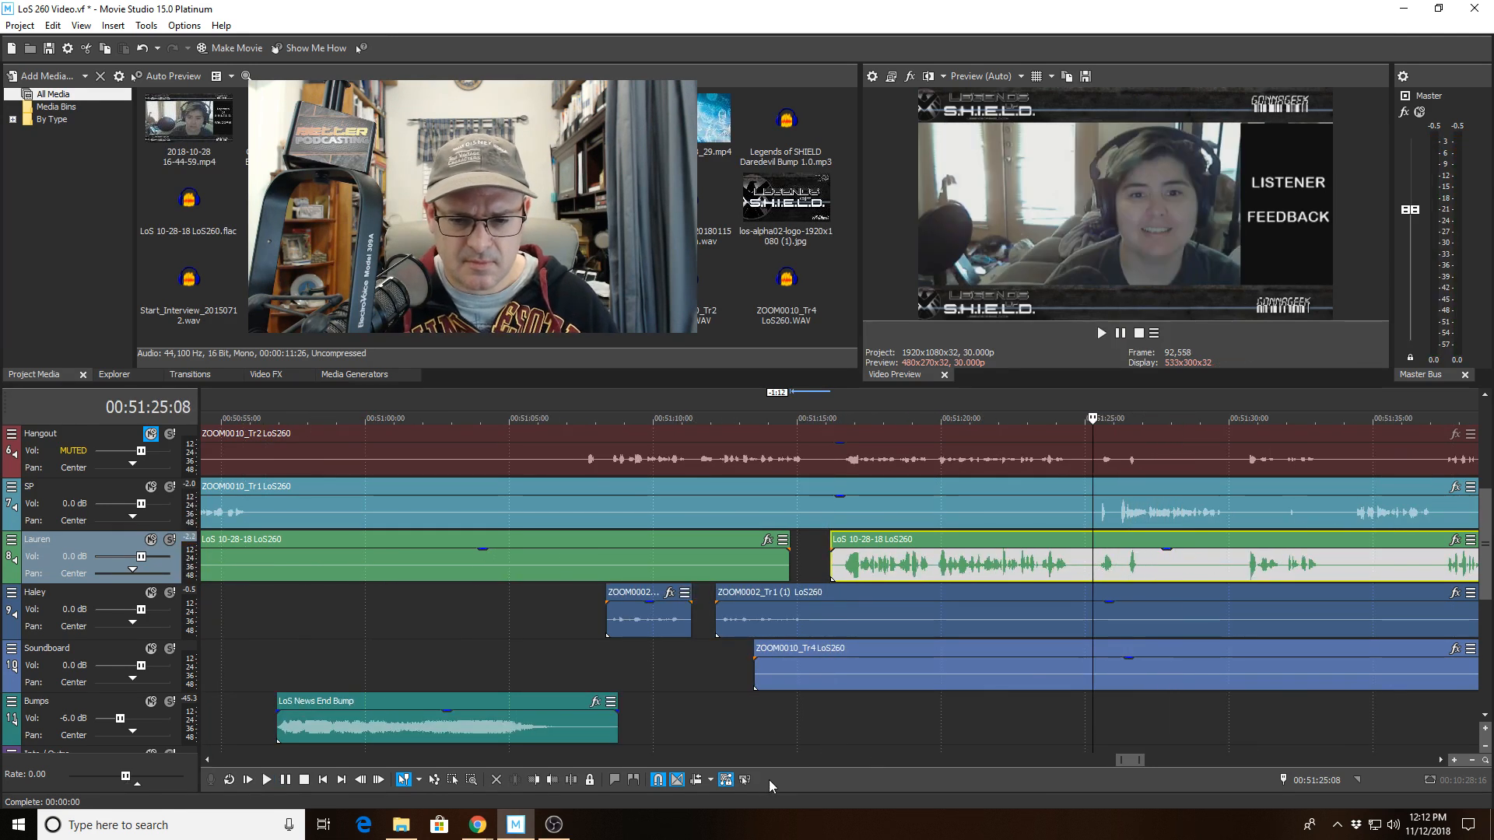
{"action": "left_click", "coordinate": [572, 779]}
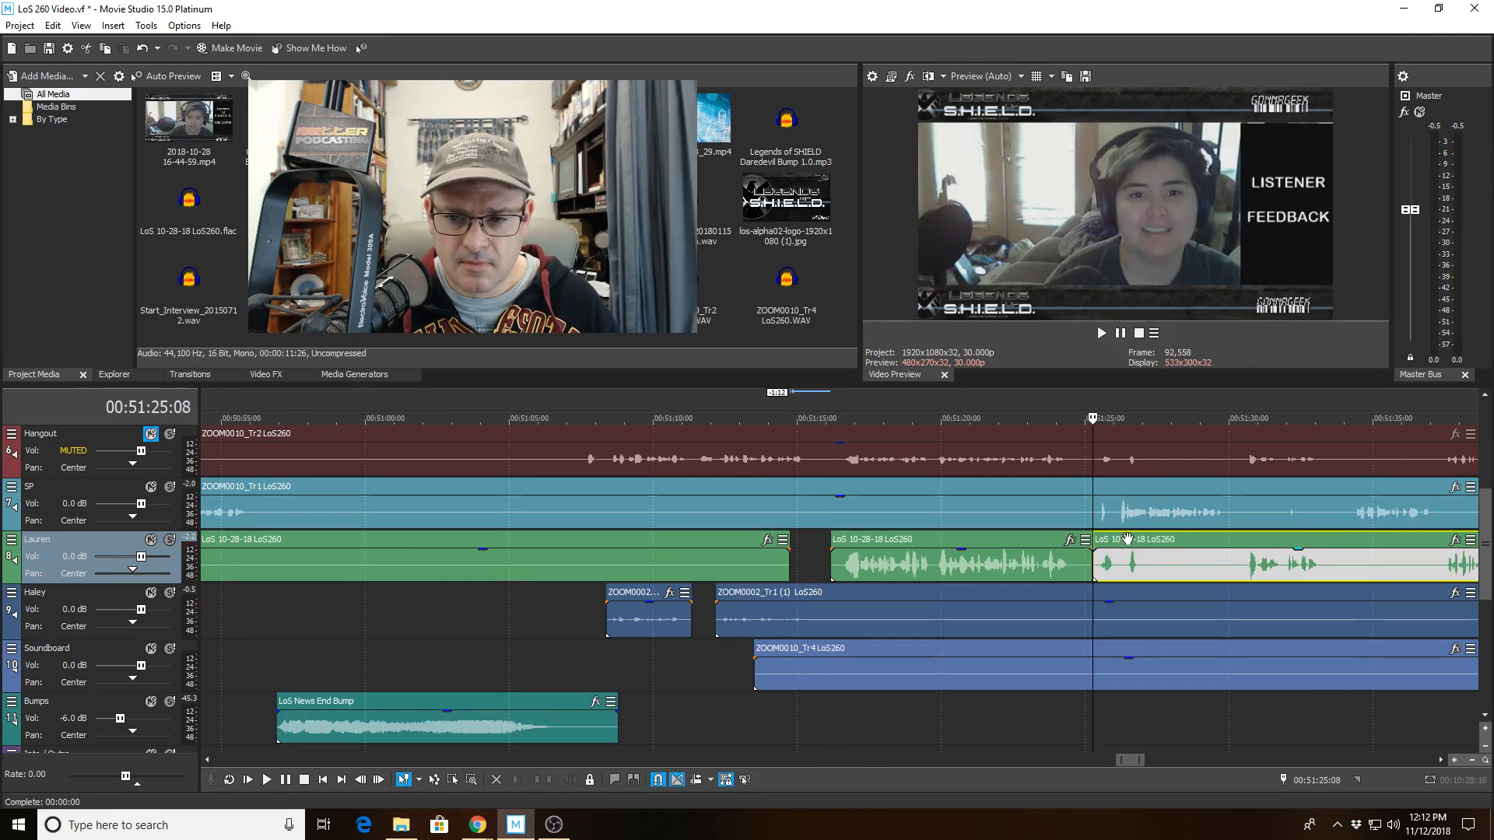
{"action": "key", "text": "Page_Down"}
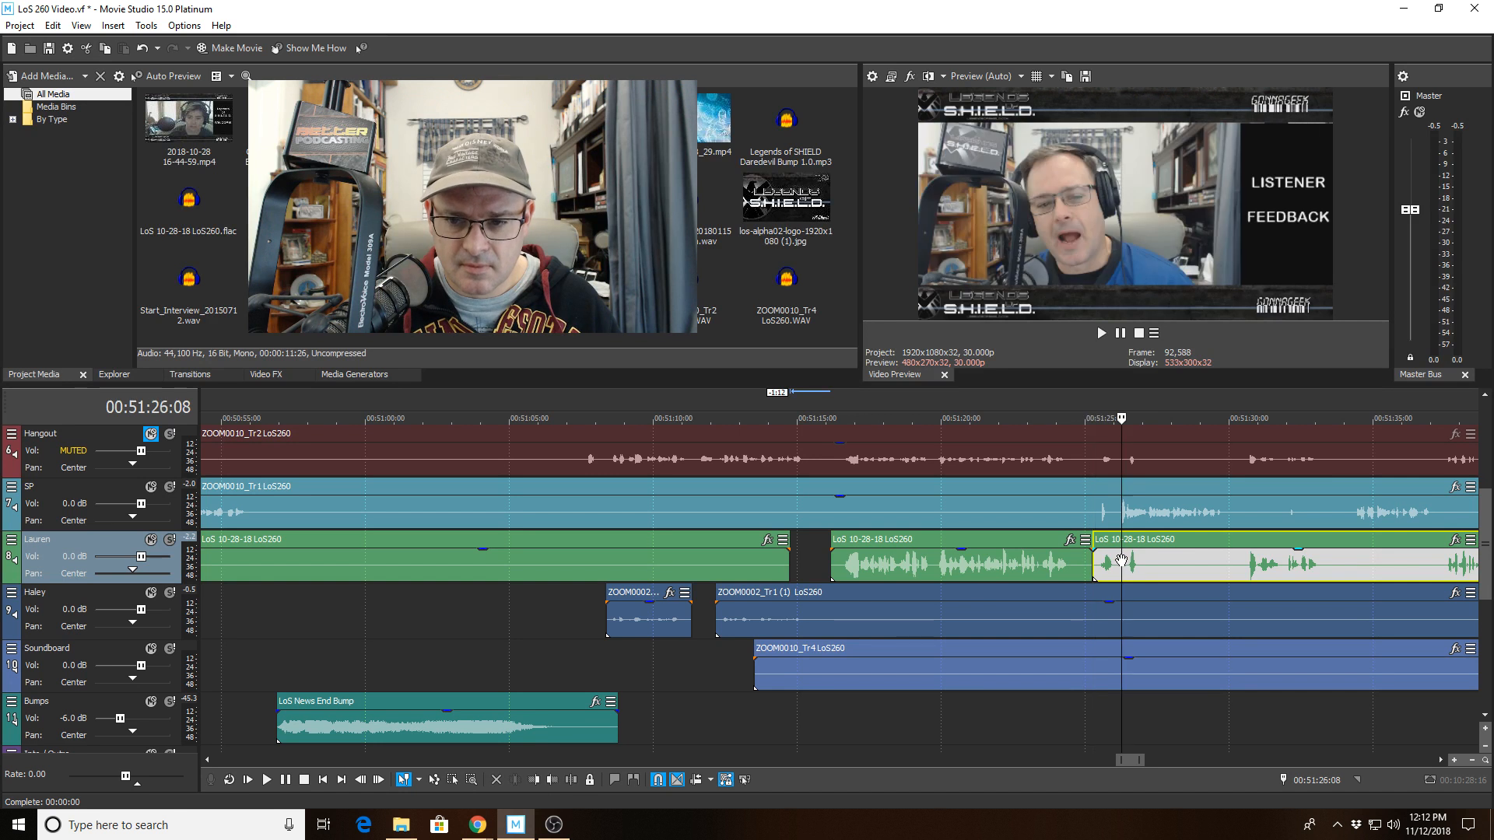
{"action": "left_click", "coordinate": [533, 780]}
Split SP's clip at about 00:51:25 and trim the second piece to start at about 00:51:26.
{"action": "left_click", "coordinate": [1077, 502]}
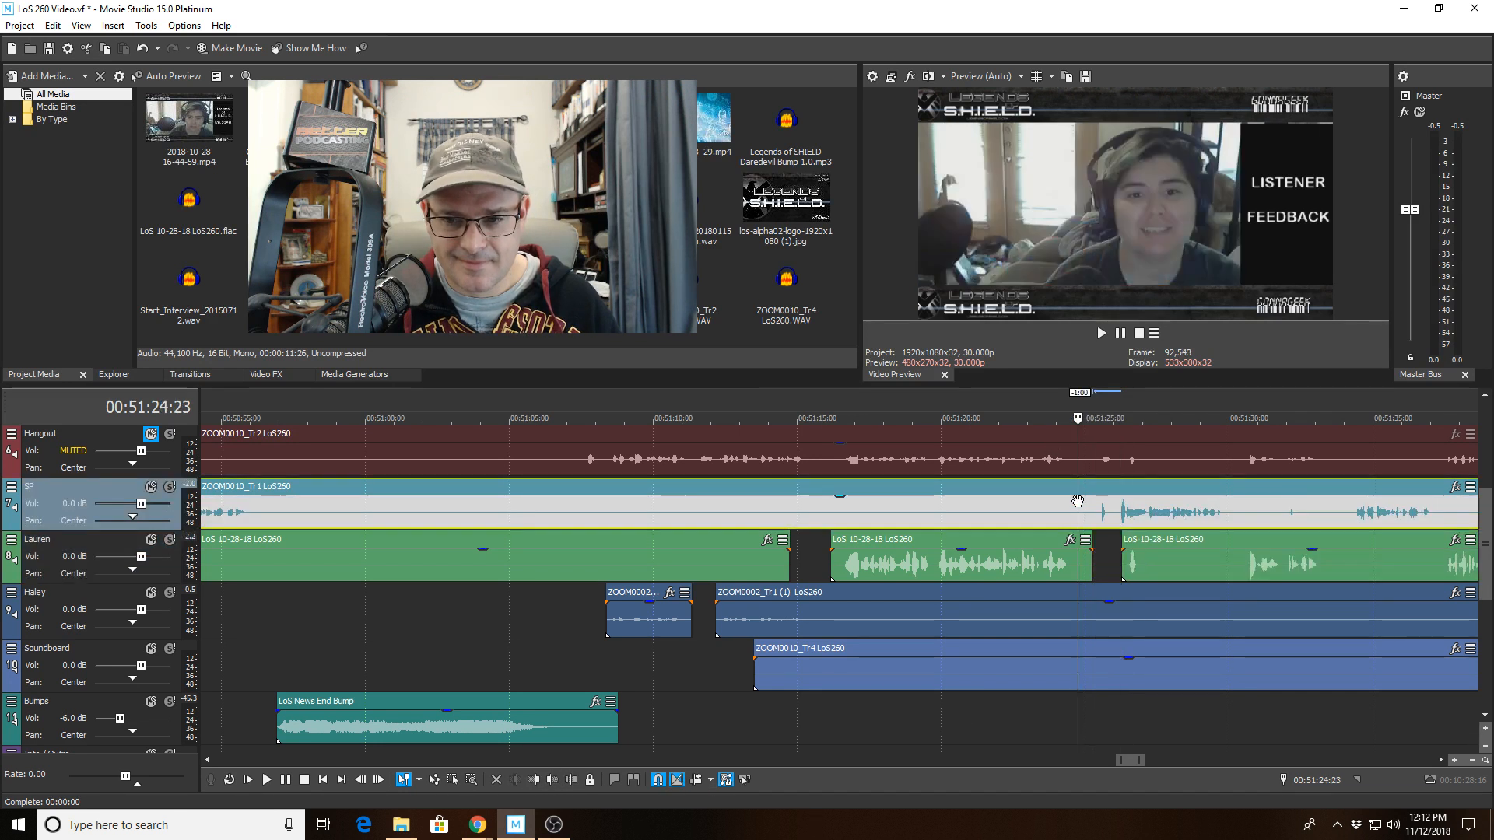
{"action": "left_click", "coordinate": [571, 780]}
{"action": "left_click", "coordinate": [1110, 528]}
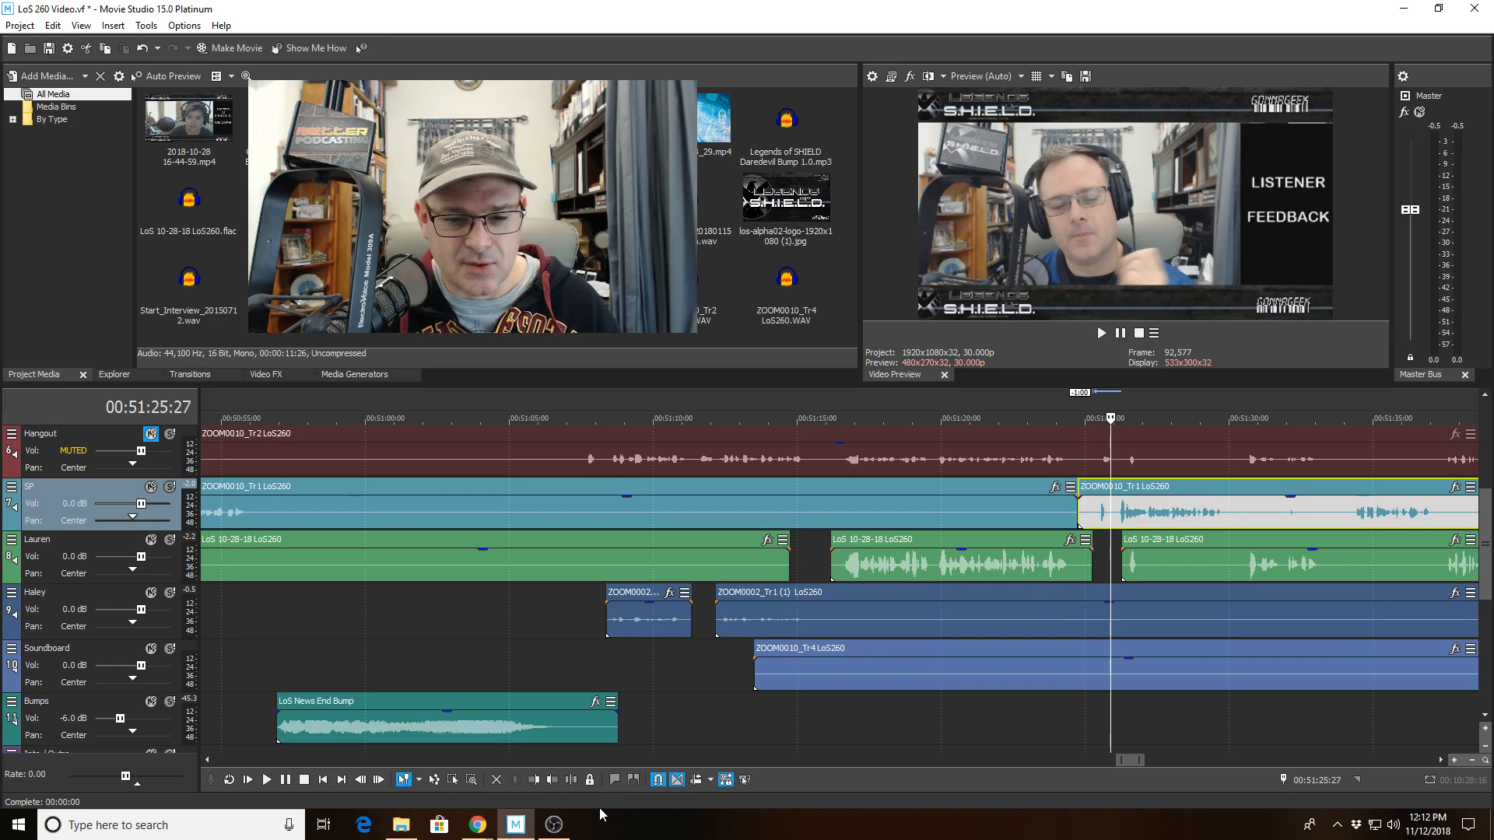
{"action": "left_click", "coordinate": [533, 780]}
Play back and trim the start of Lauren's latest piece further to about 00:51:27.
{"action": "left_click", "coordinate": [1031, 555]}
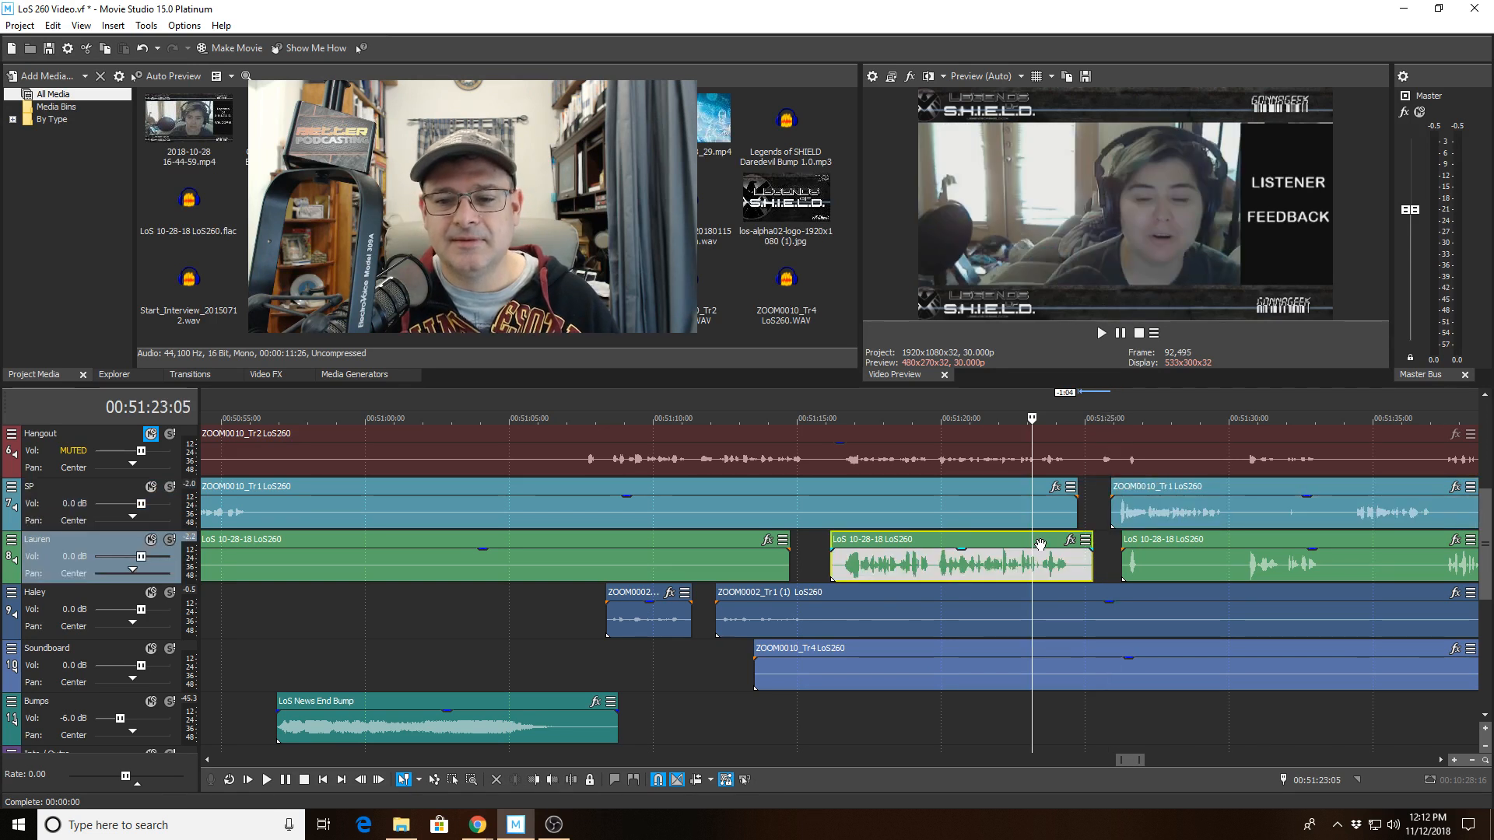
{"action": "scroll", "coordinate": [1041, 542], "scroll_direction": "down", "scroll_amount": 3}
{"action": "key", "text": "space"}
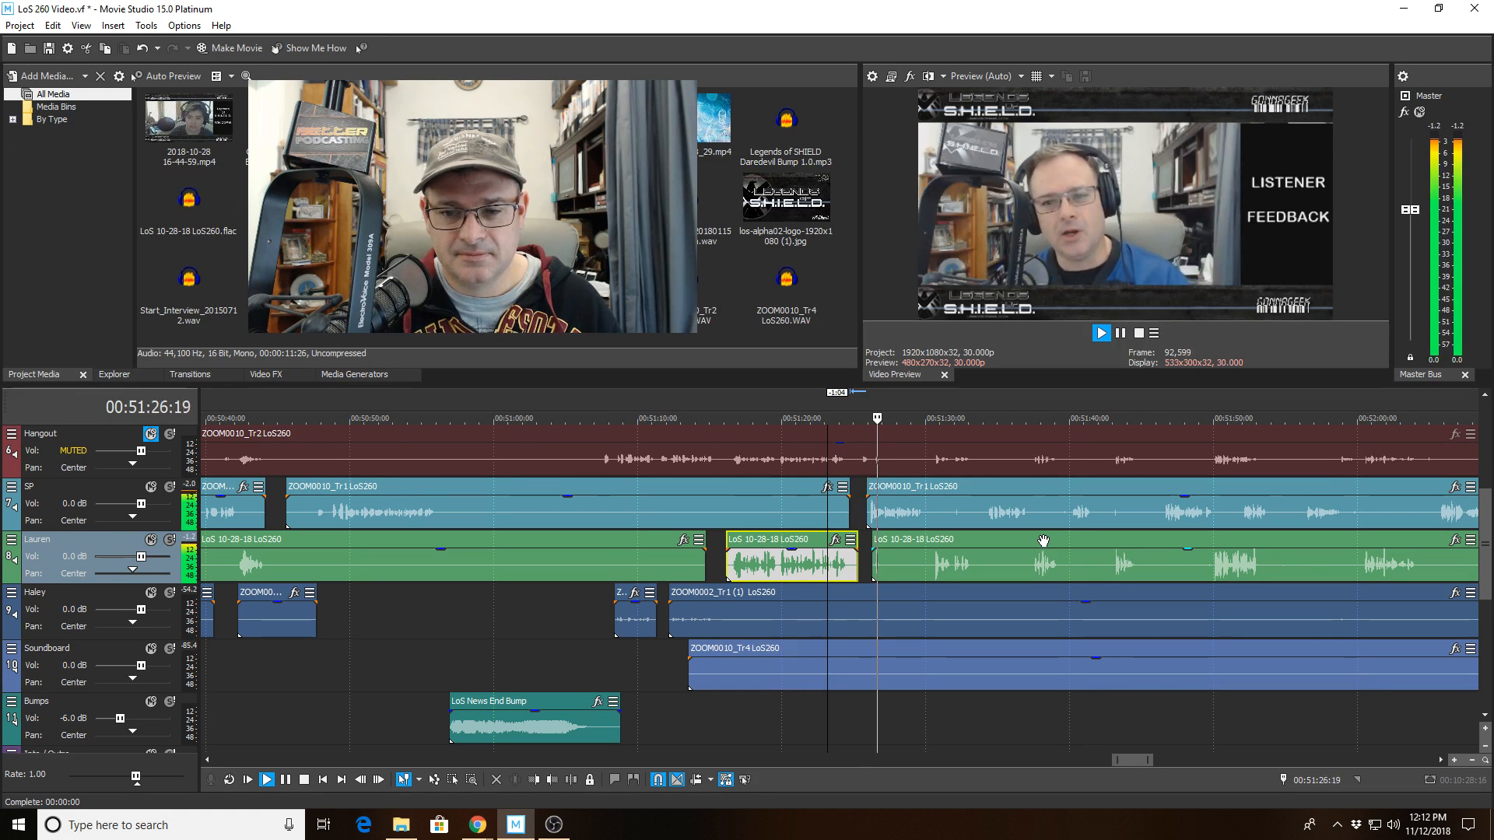
{"action": "scroll", "coordinate": [878, 579], "scroll_direction": "up", "scroll_amount": 2}
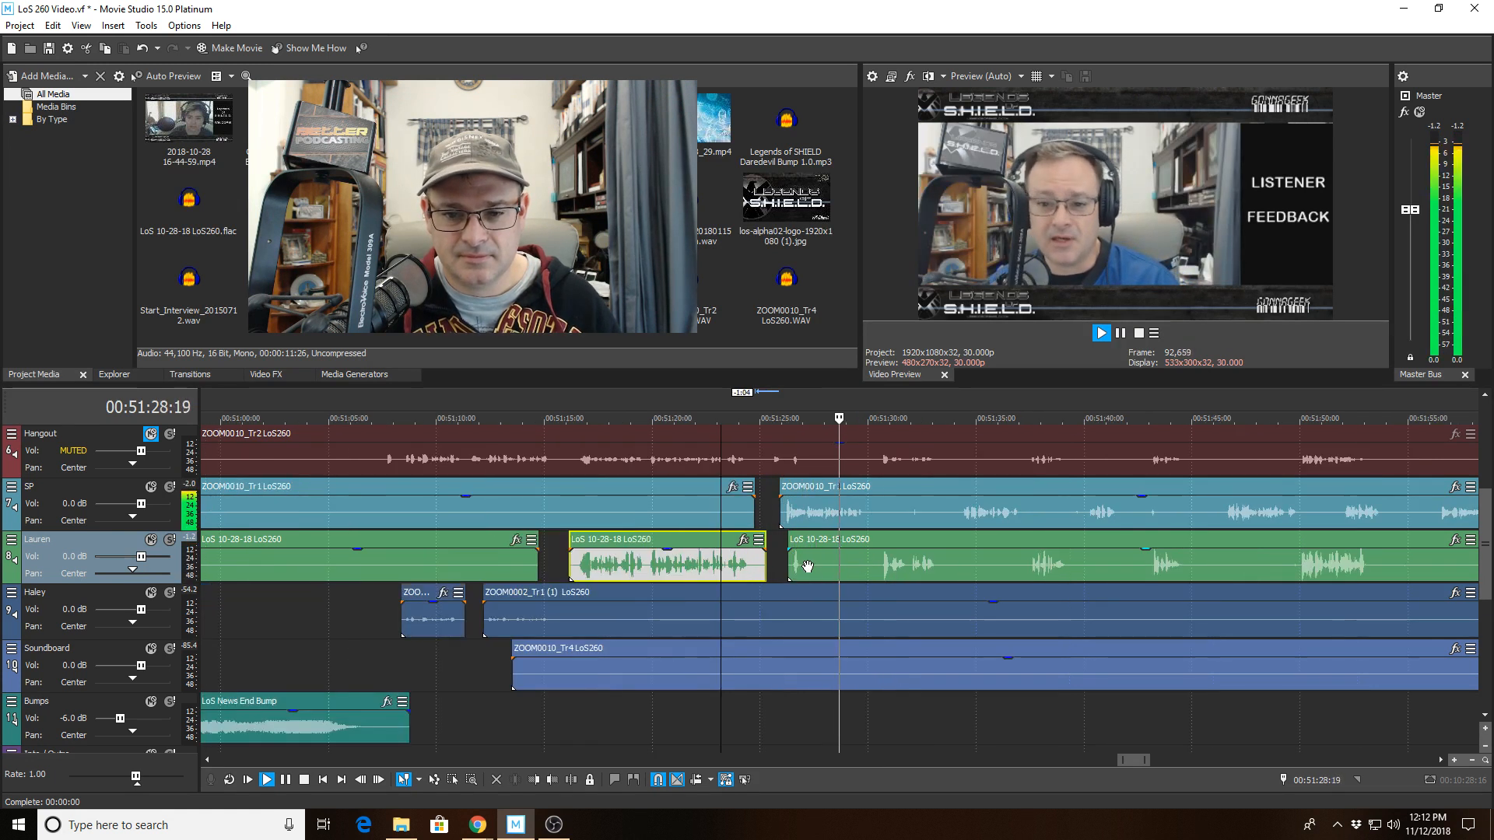
{"action": "left_click", "coordinate": [807, 561]}
{"action": "left_click", "coordinate": [534, 780]}
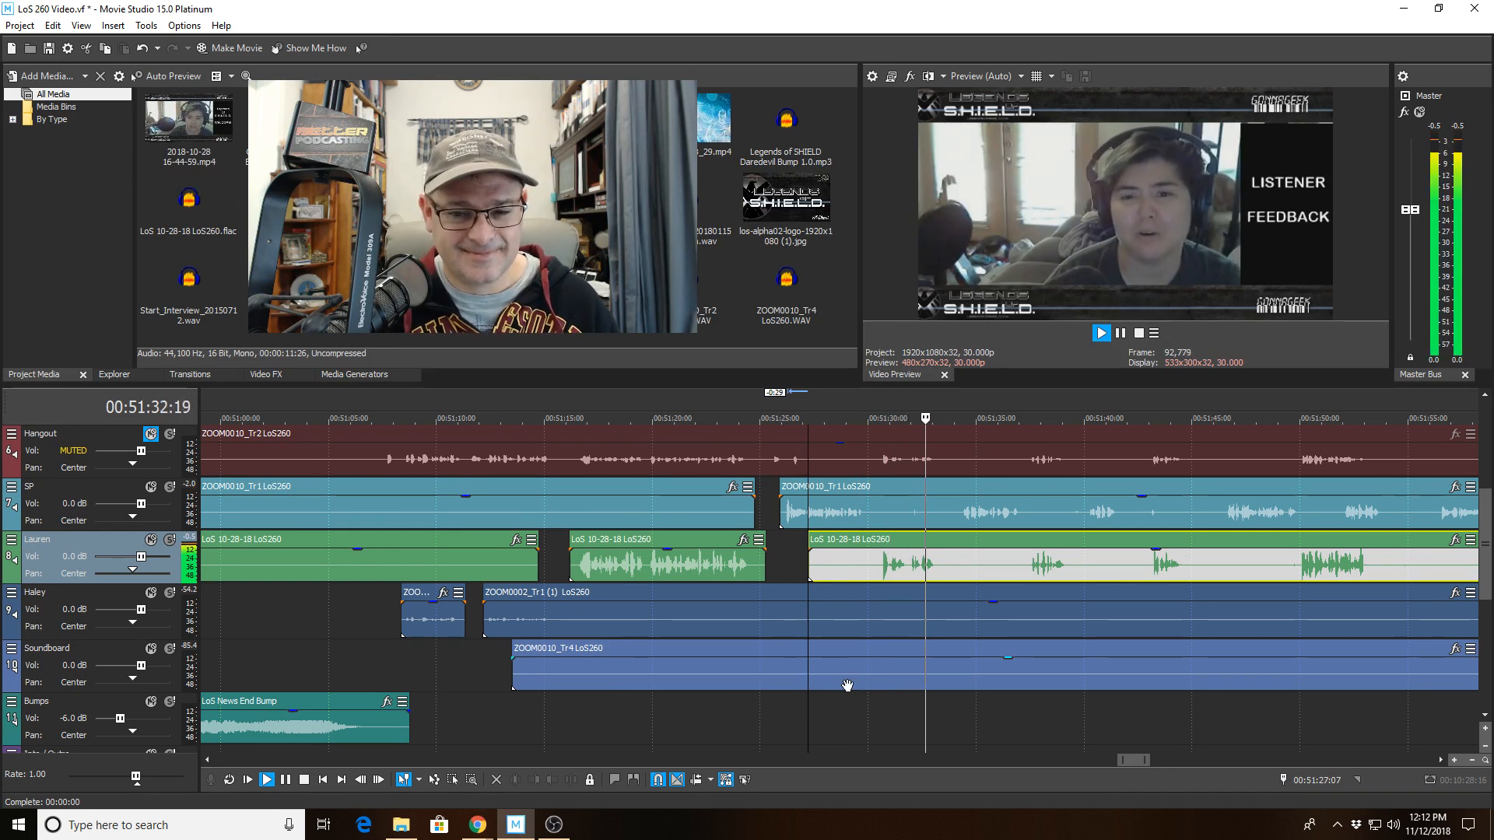
Play through the following SP and Lauren conversation, reviewing the speaker tracks for gaps.
{"action": "scroll", "coordinate": [838, 686], "scroll_direction": "down", "scroll_amount": 2}
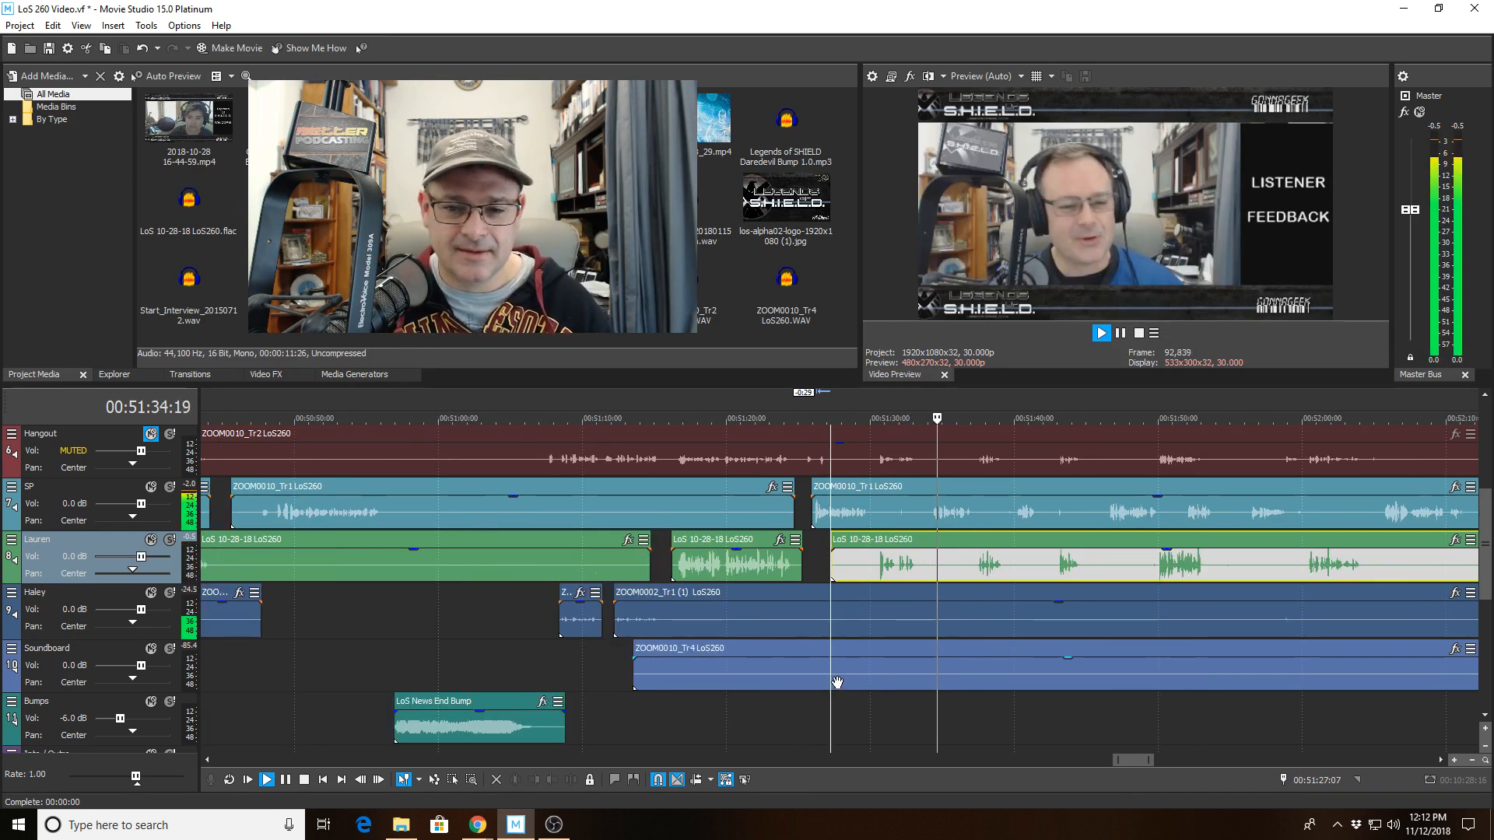
{"action": "scroll", "coordinate": [1033, 568], "scroll_direction": "up", "scroll_amount": 2}
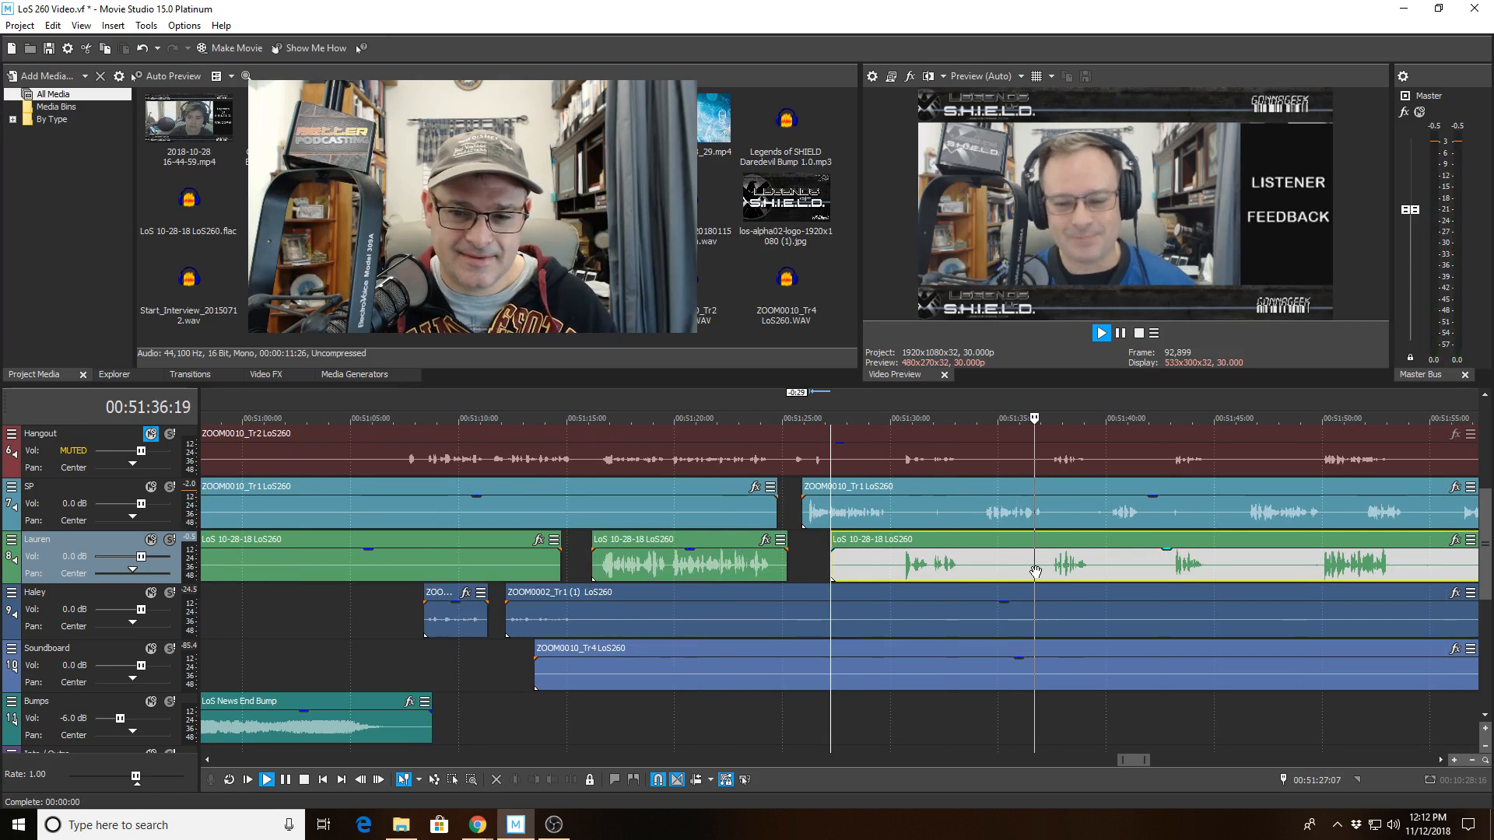
{"action": "scroll", "coordinate": [1036, 572], "scroll_direction": "down", "scroll_amount": 2}
{"action": "left_click", "coordinate": [1096, 523]}
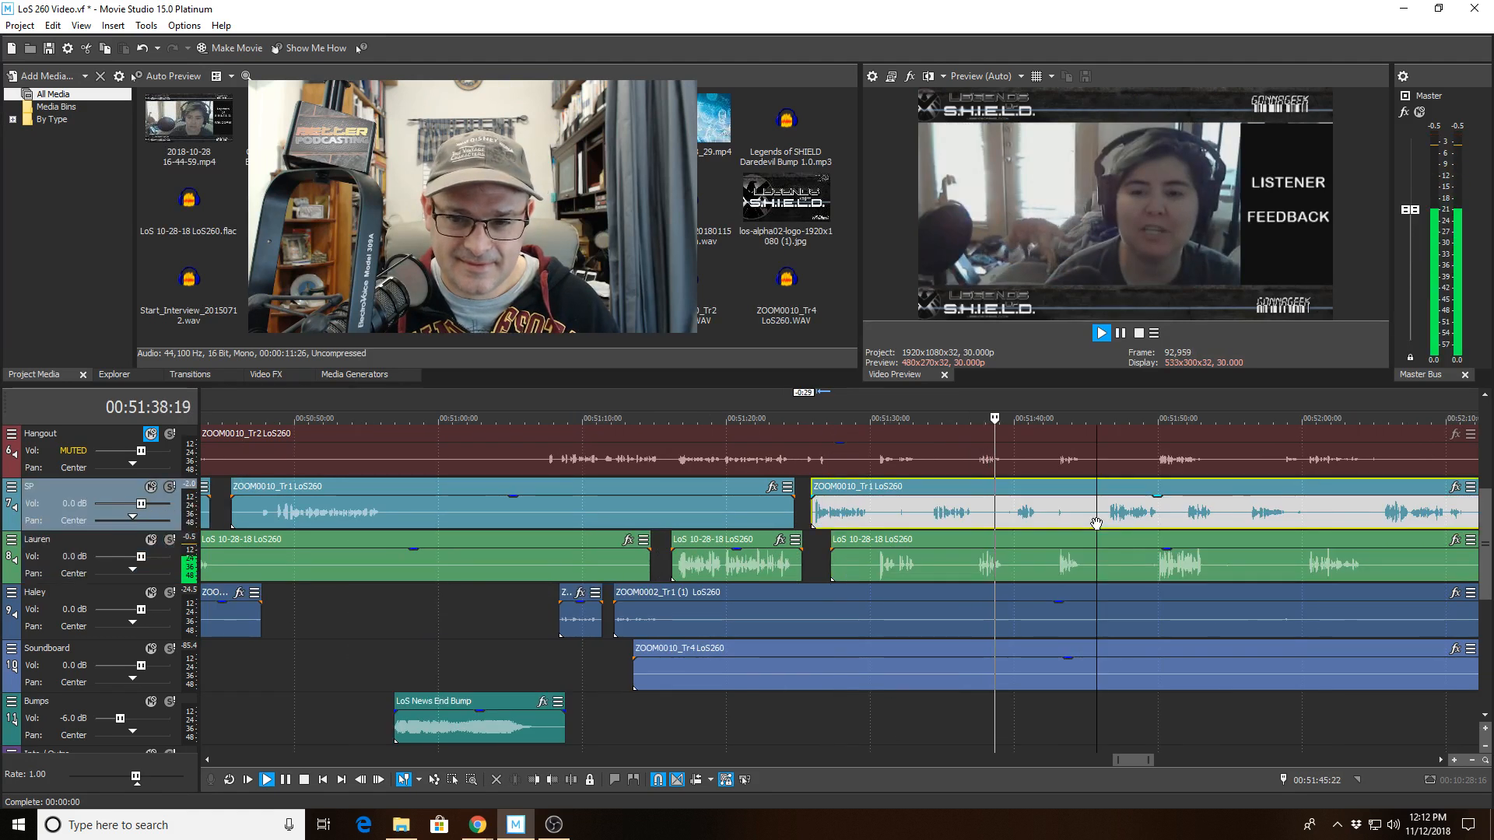
{"action": "scroll", "coordinate": [1094, 517], "scroll_direction": "up", "scroll_amount": 3}
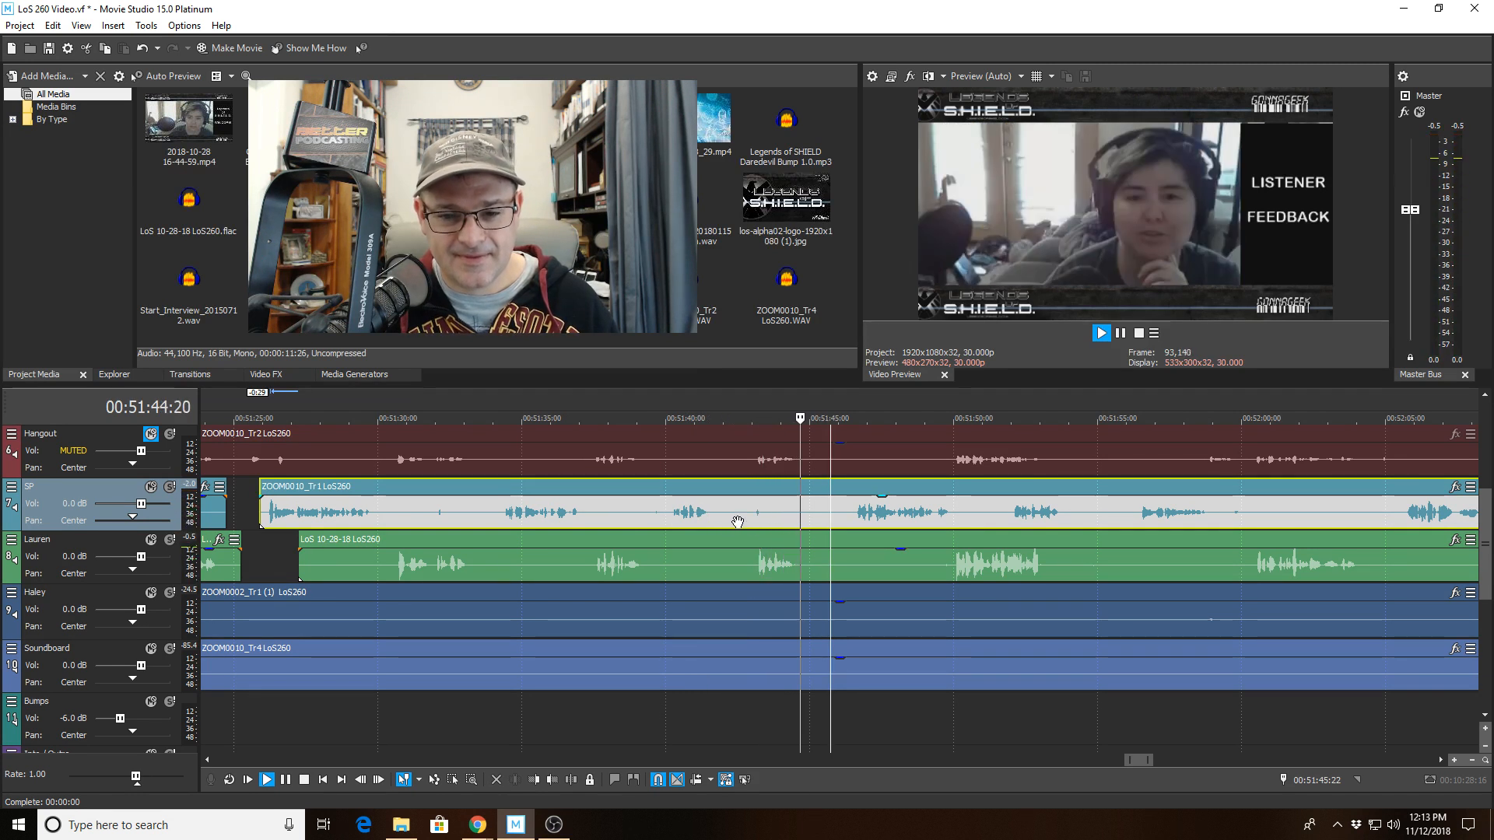
{"action": "scroll", "coordinate": [738, 522], "scroll_direction": "down", "scroll_amount": 1}
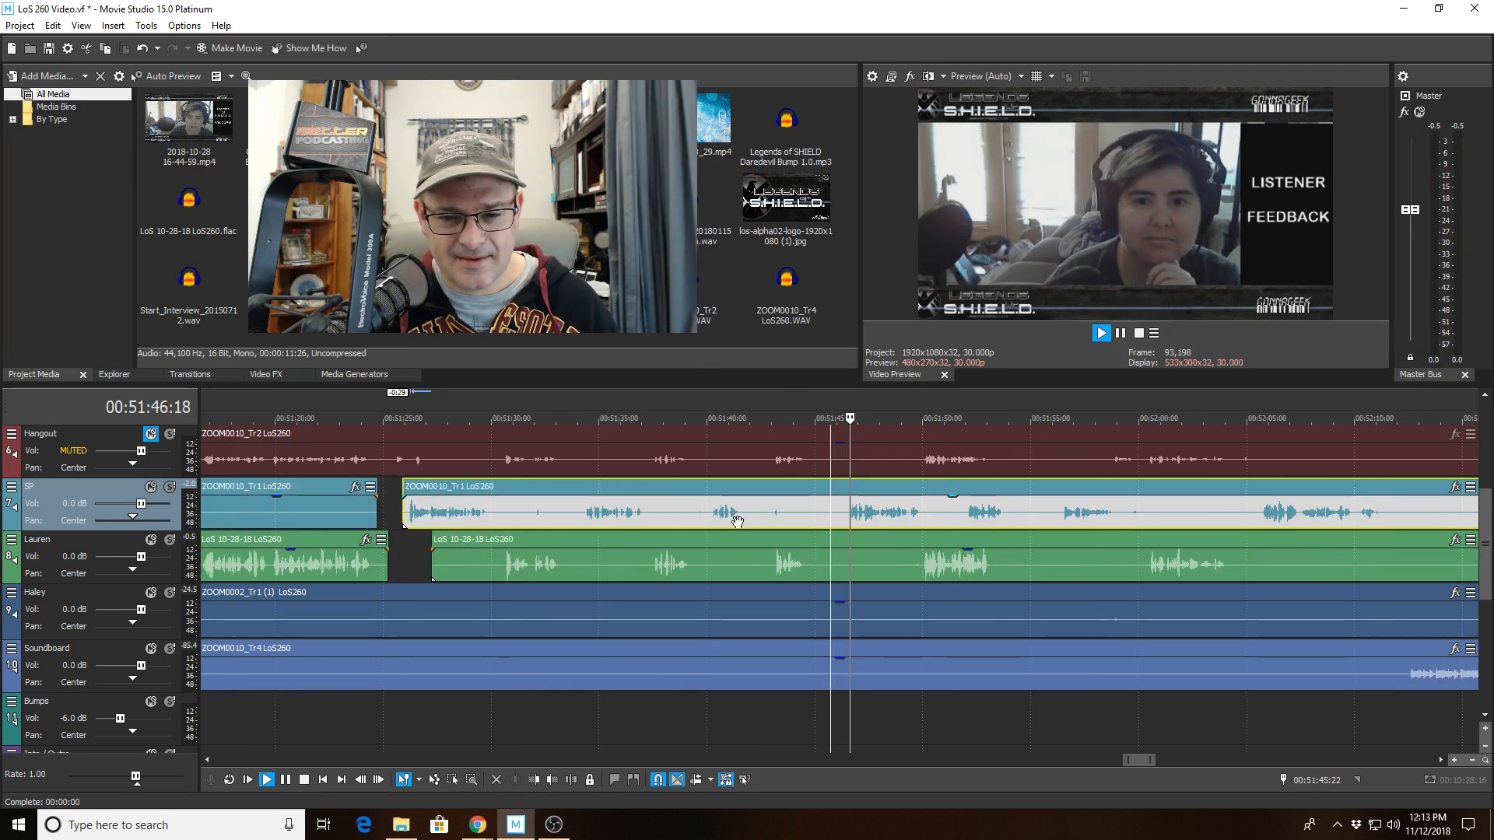
{"action": "scroll", "coordinate": [737, 522], "scroll_direction": "down", "scroll_amount": 1}
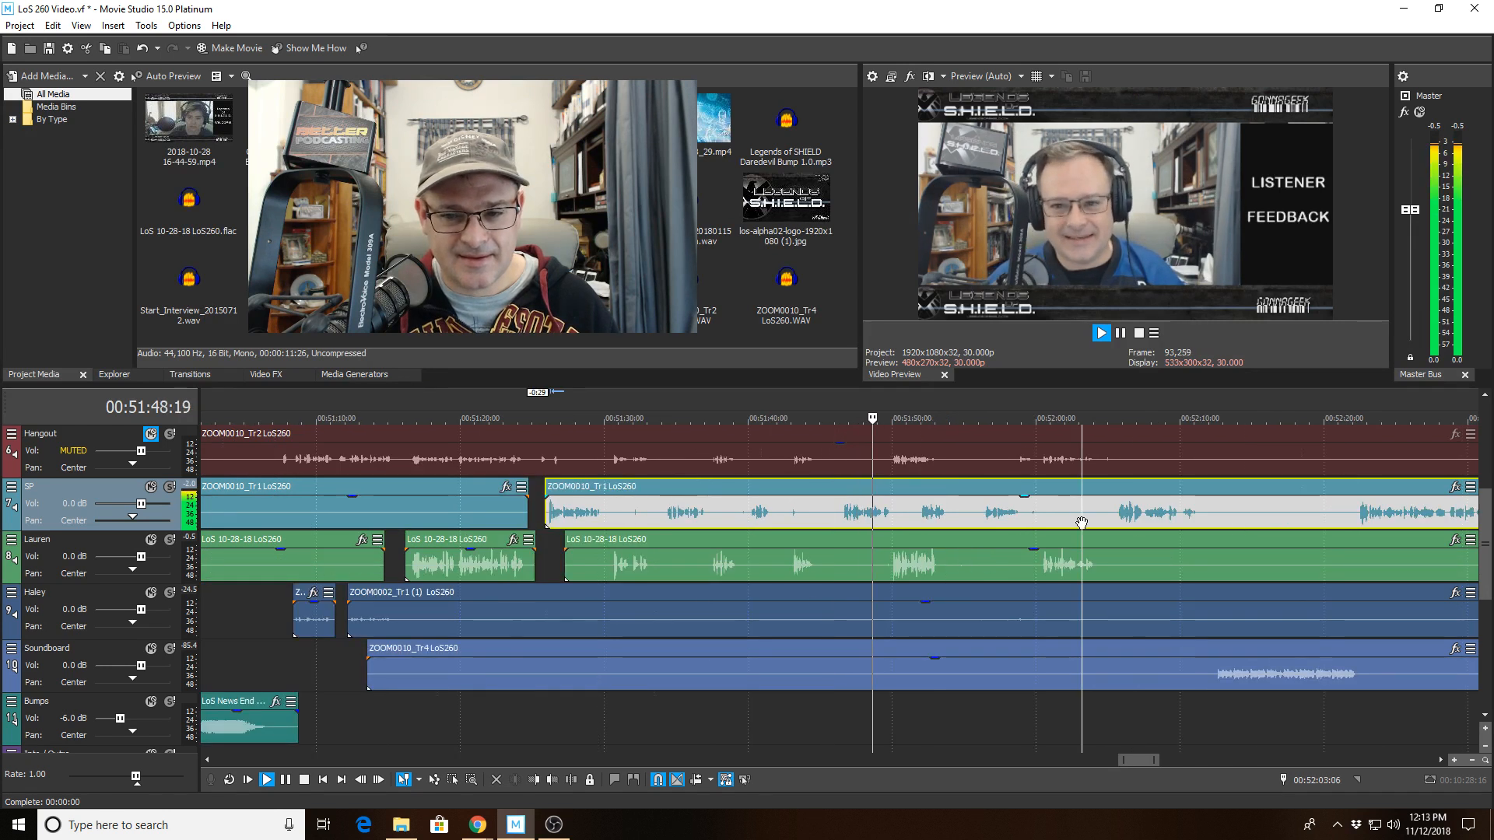
{"action": "scroll", "coordinate": [1082, 522], "scroll_direction": "up", "scroll_amount": 1}
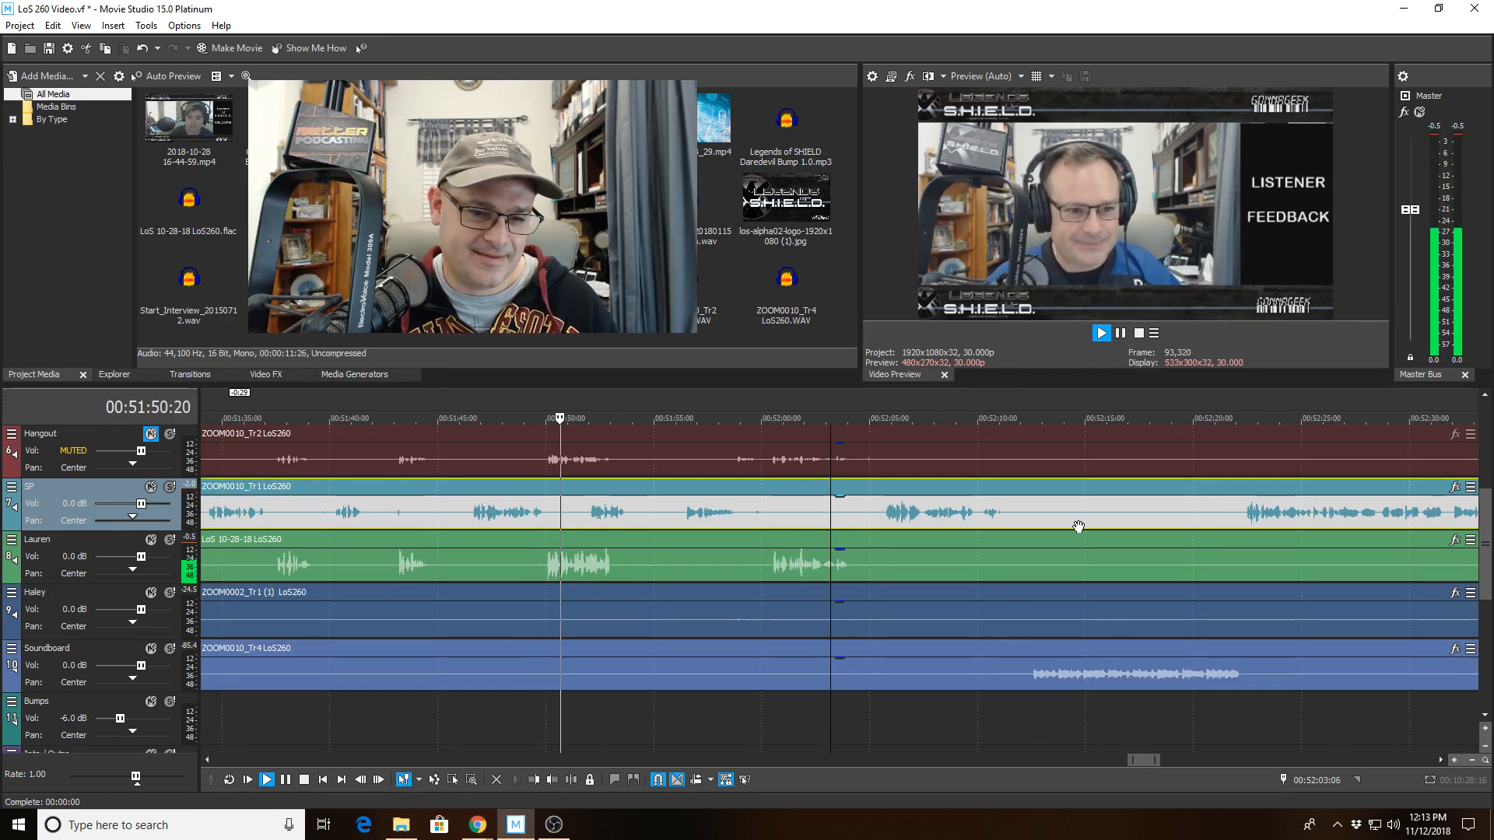
{"action": "scroll", "coordinate": [1078, 527], "scroll_direction": "down", "scroll_amount": 1}
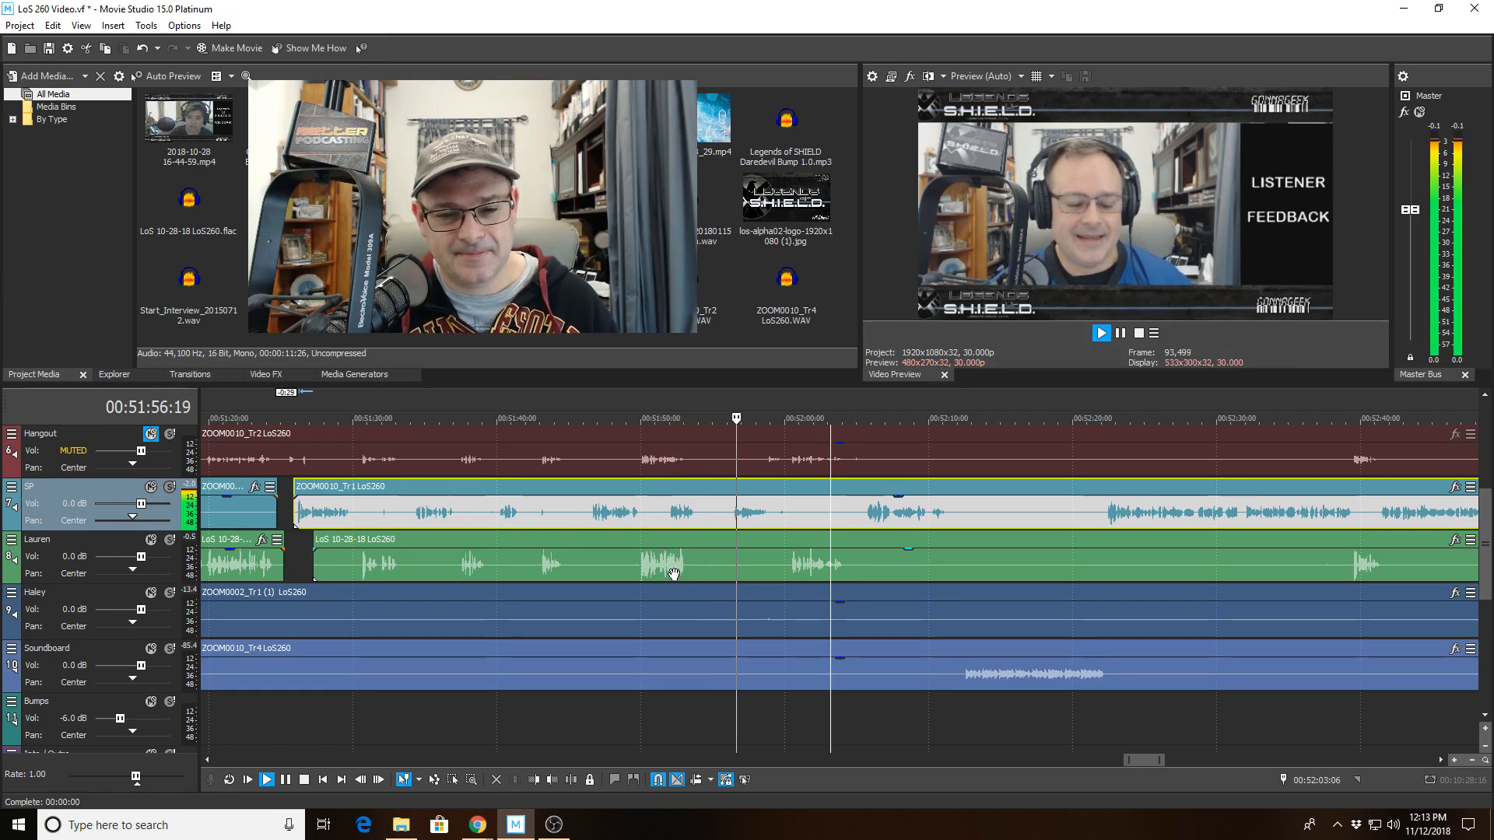
Insert the End Of Feedback 2 20160924 bump clip onto the Bumps track at about 00:52:12.
{"action": "scroll", "coordinate": [706, 561], "scroll_direction": "up", "scroll_amount": 2}
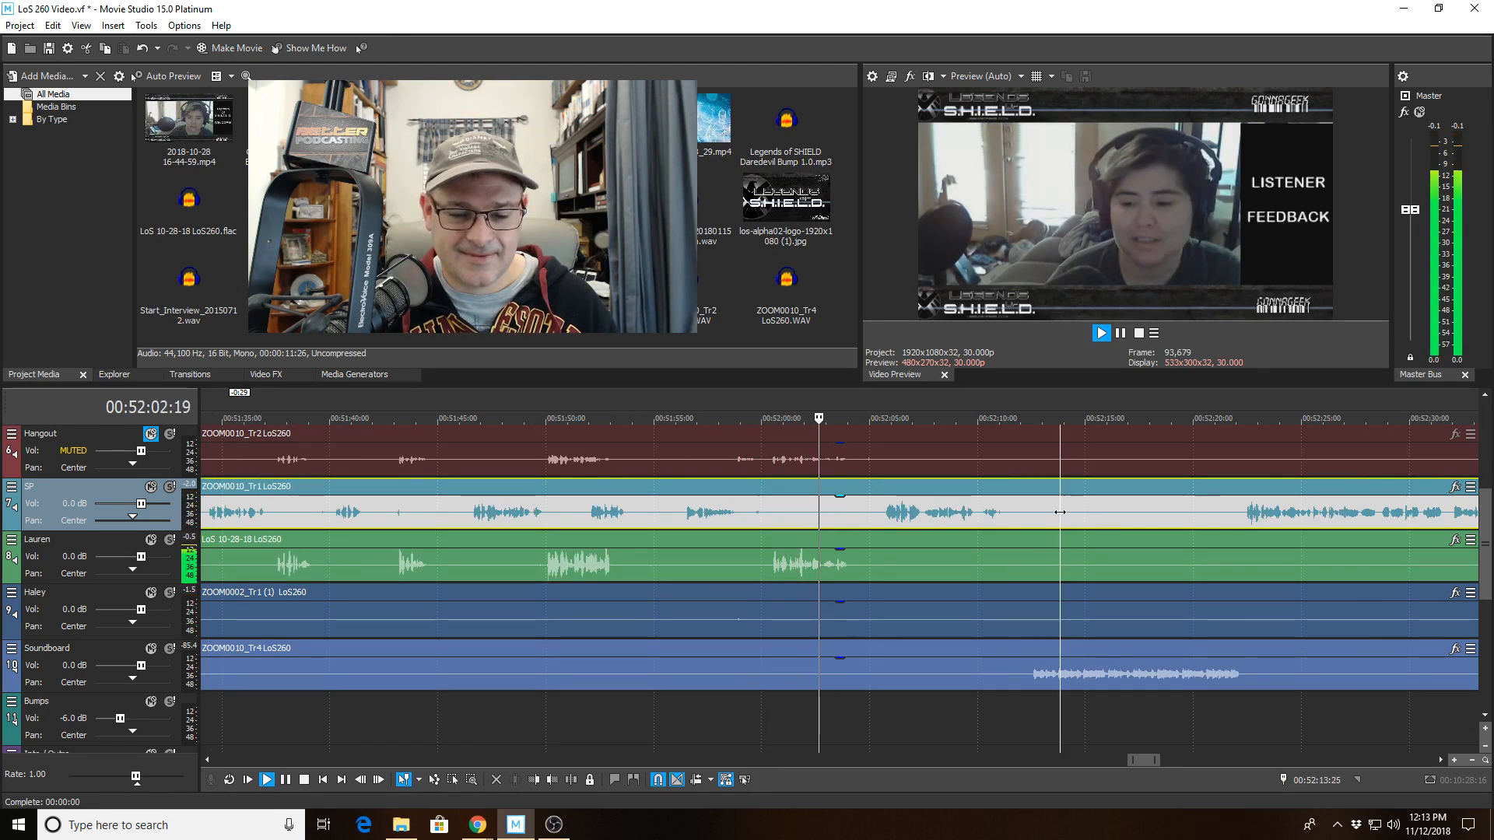
{"action": "scroll", "coordinate": [1060, 514], "scroll_direction": "up", "scroll_amount": 2}
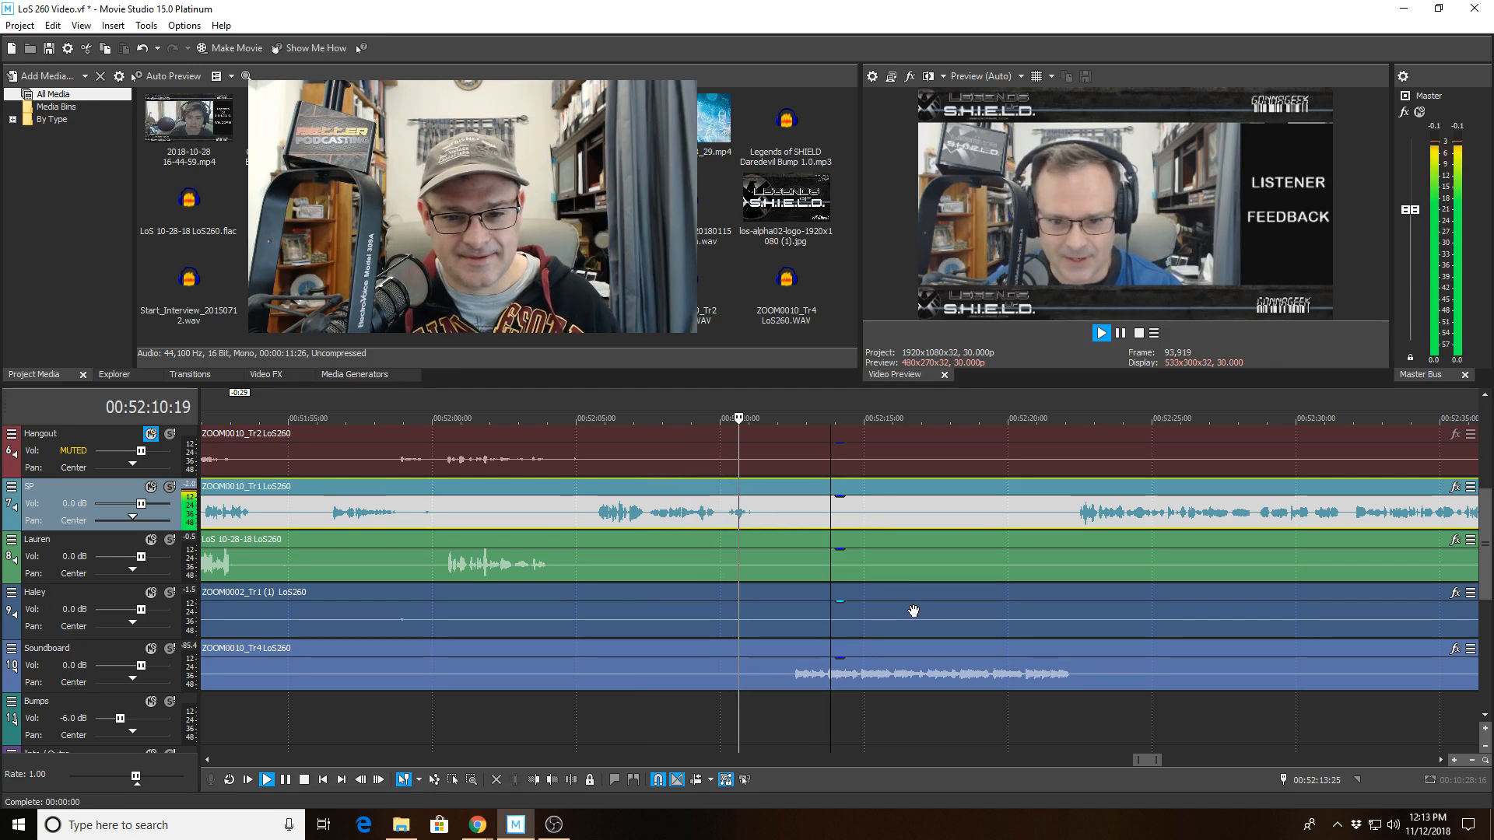
{"action": "left_click", "coordinate": [792, 718]}
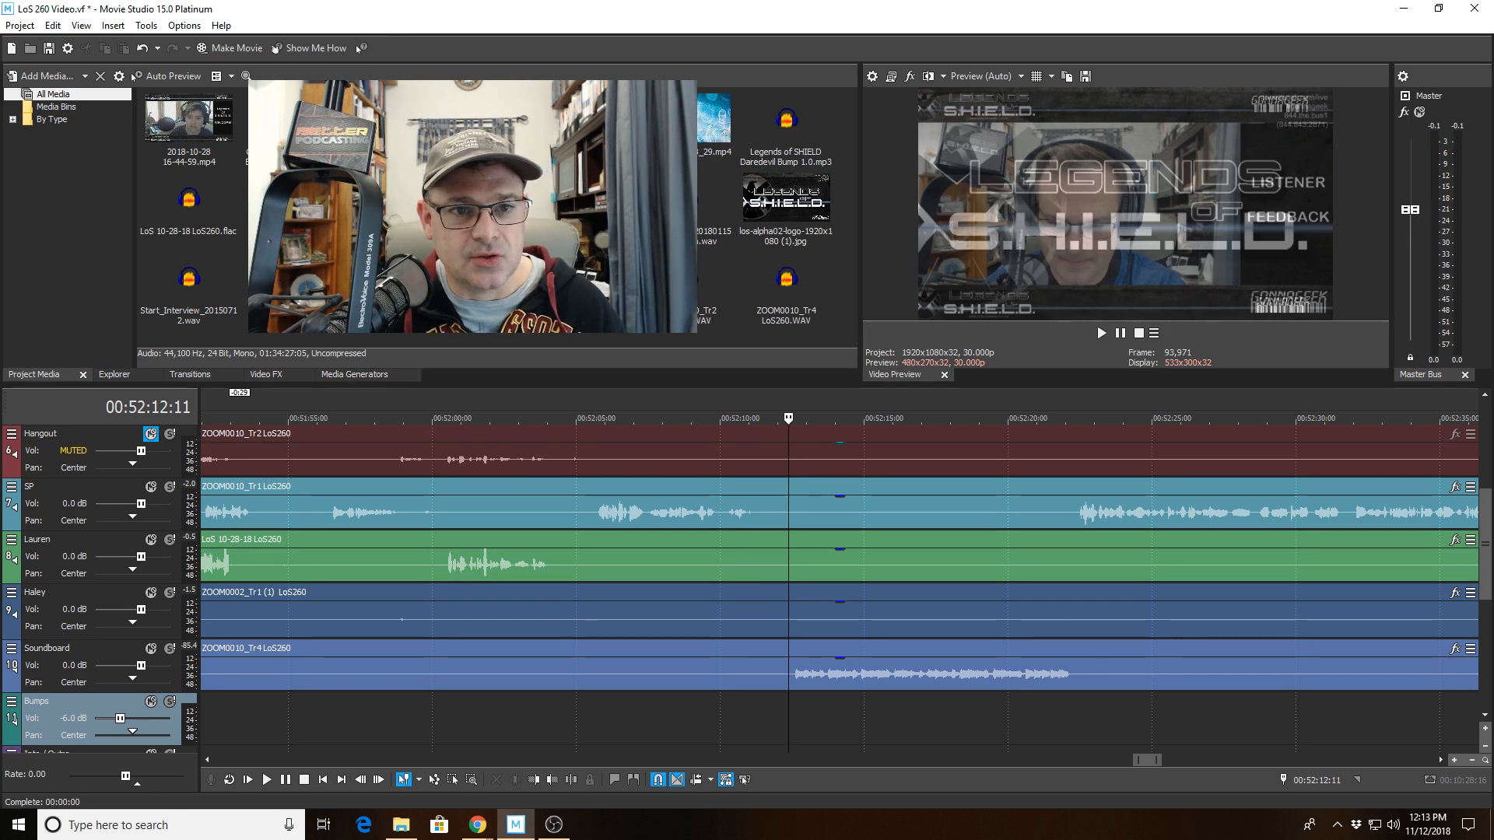
{"action": "left_click_drag", "start_coordinate": [732, 516], "coordinate": [782, 709]}
{"action": "left_click", "coordinate": [801, 606]}
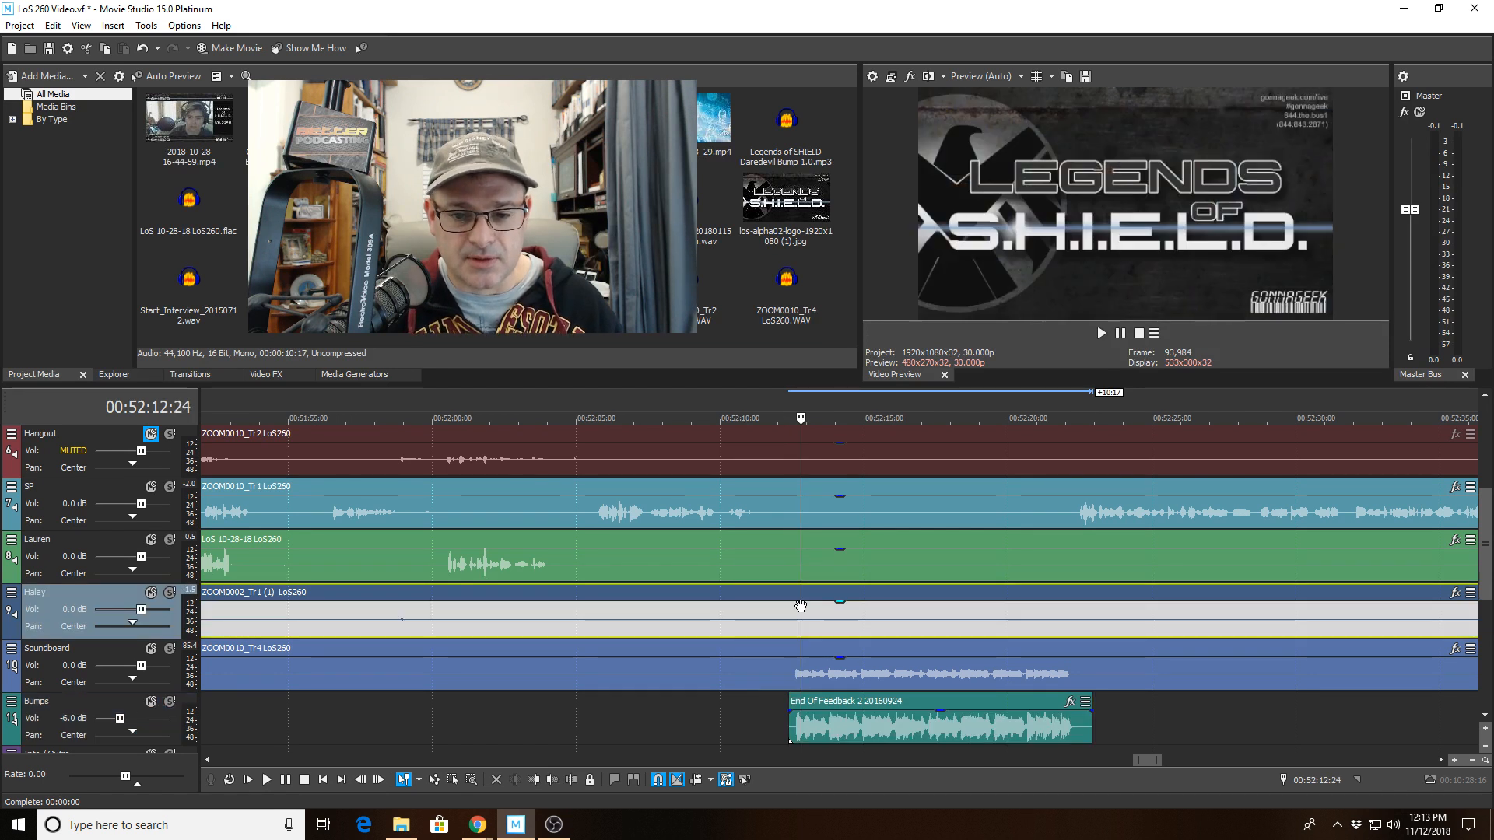
Align the start of the bump clip with the playhead at about 00:52:12:18.
{"action": "scroll", "coordinate": [792, 724], "scroll_direction": "up", "scroll_amount": 10}
{"action": "left_click_drag", "start_coordinate": [792, 724], "coordinate": [763, 722]}
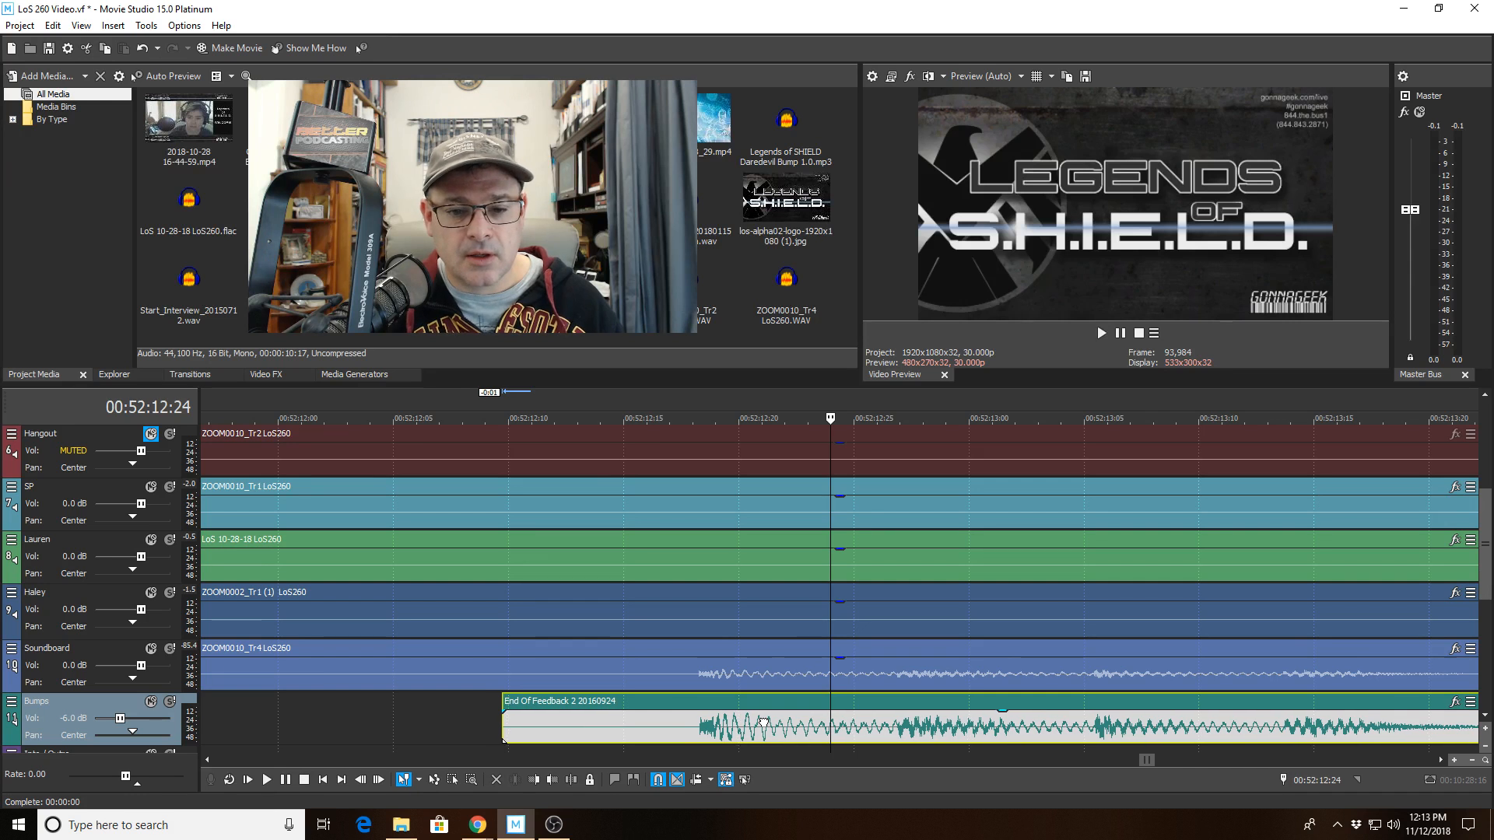
{"action": "left_click", "coordinate": [695, 587]}
{"action": "scroll", "coordinate": [938, 719], "scroll_direction": "up", "scroll_amount": 8}
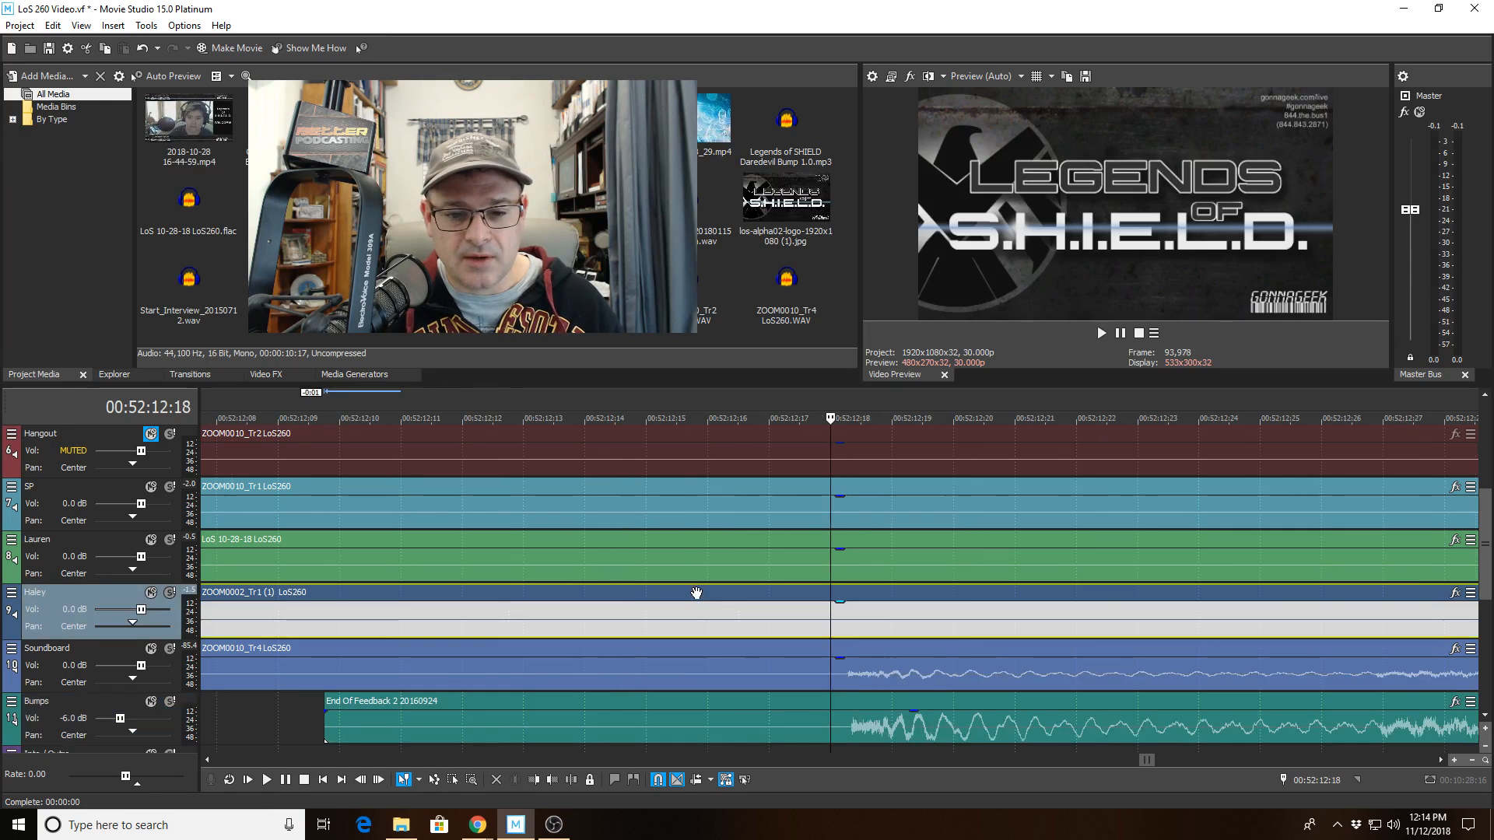
{"action": "left_click_drag", "start_coordinate": [982, 735], "coordinate": [971, 734]}
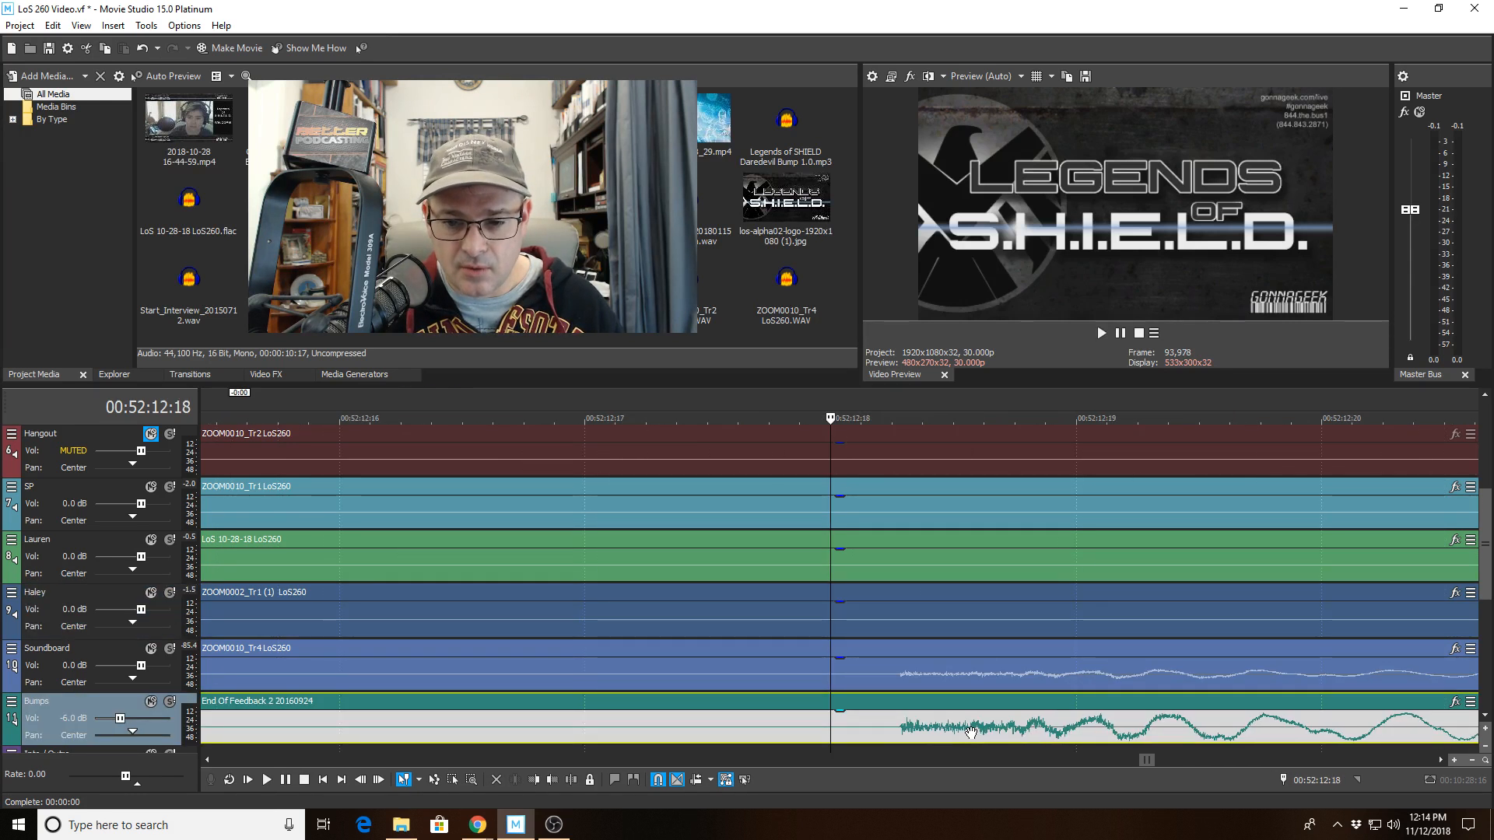
{"action": "scroll", "coordinate": [971, 731], "scroll_direction": "up", "scroll_amount": 2}
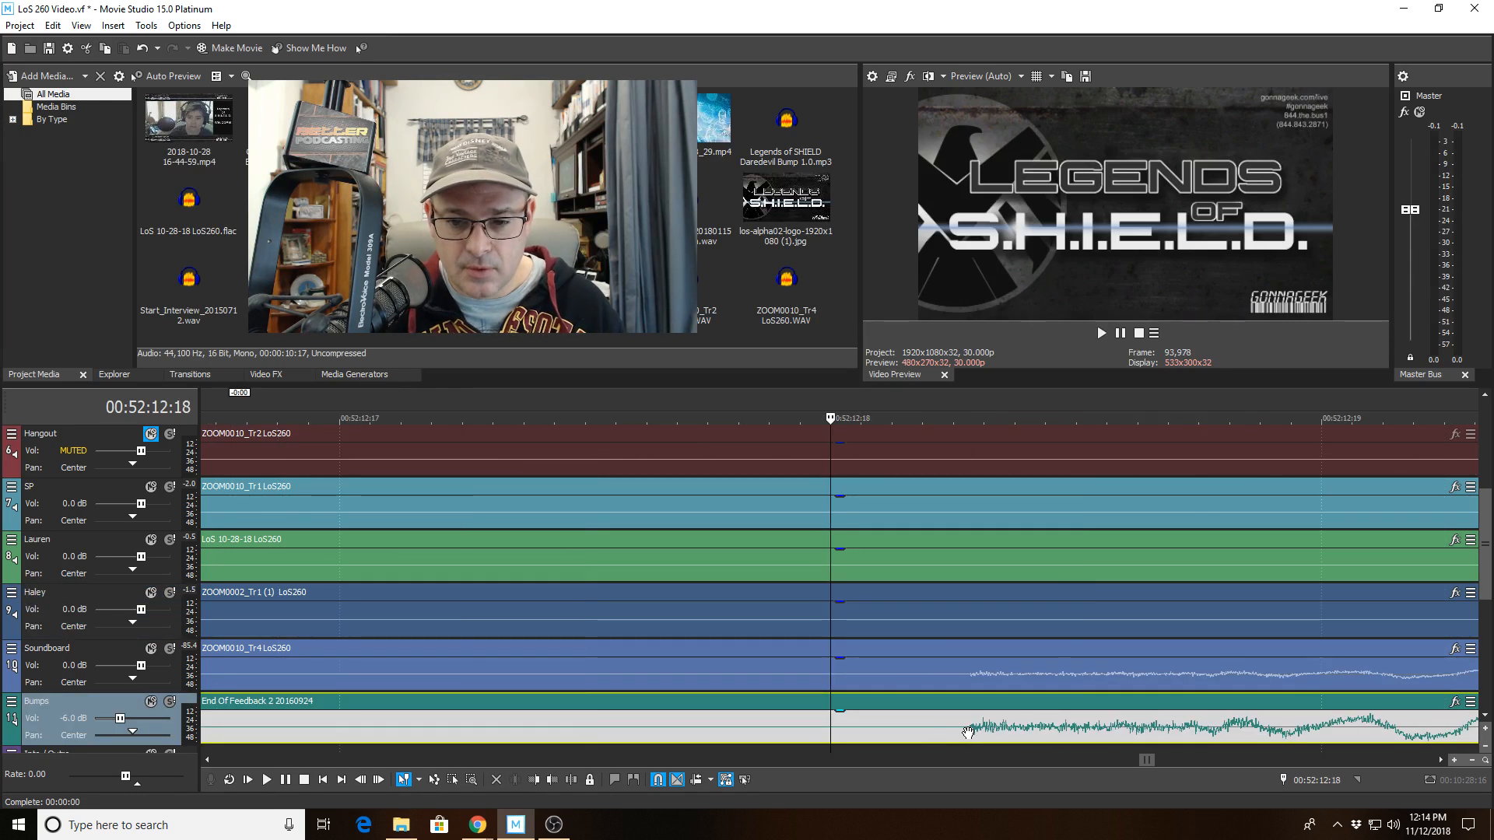
Zoom in closely and inspect each track at the bump clip's start around 00:52:12:18.
{"action": "left_click", "coordinate": [978, 595]}
{"action": "left_click", "coordinate": [983, 553]}
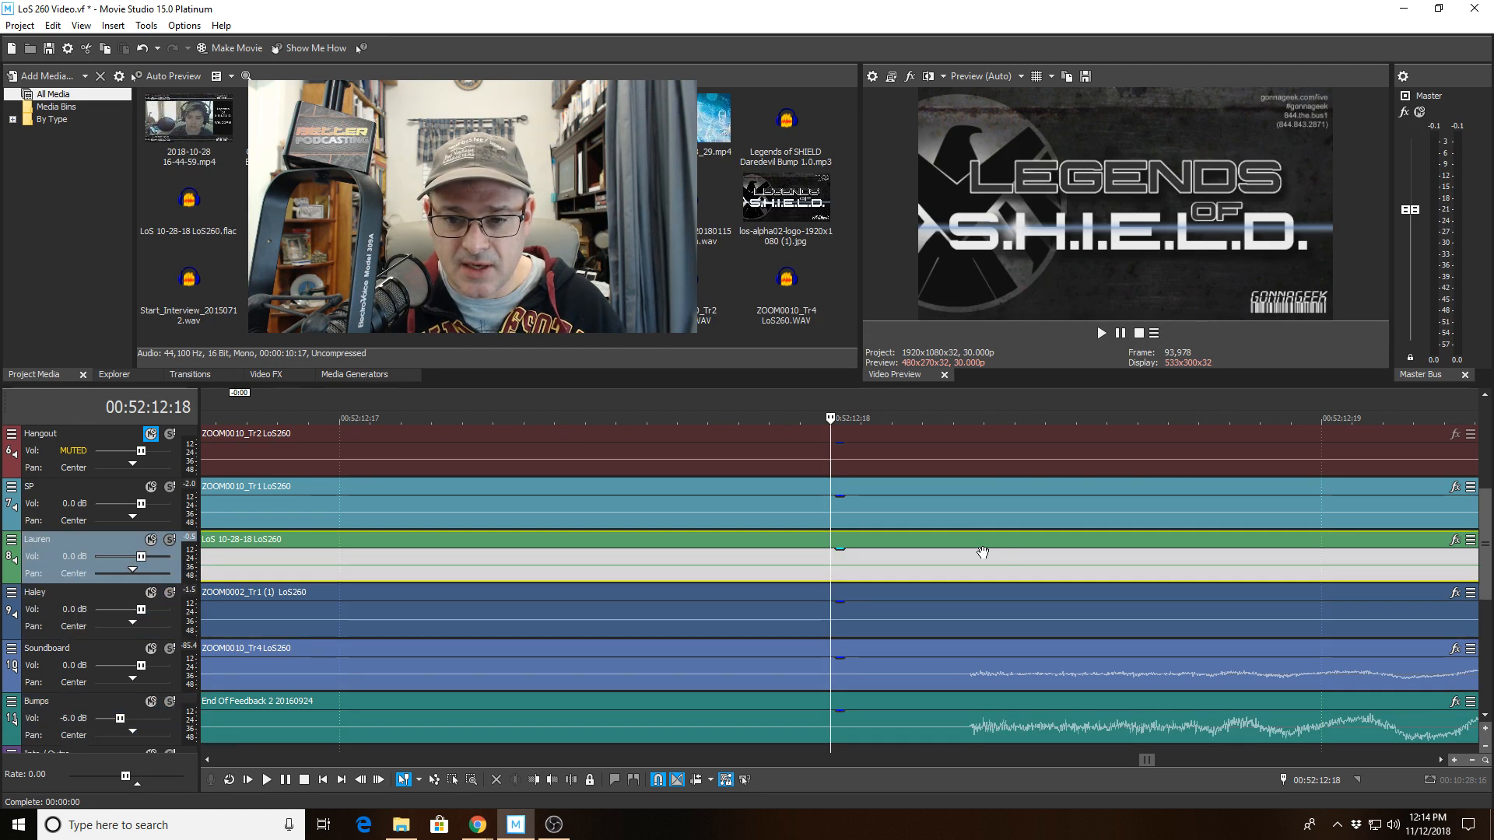
{"action": "left_click", "coordinate": [984, 512]}
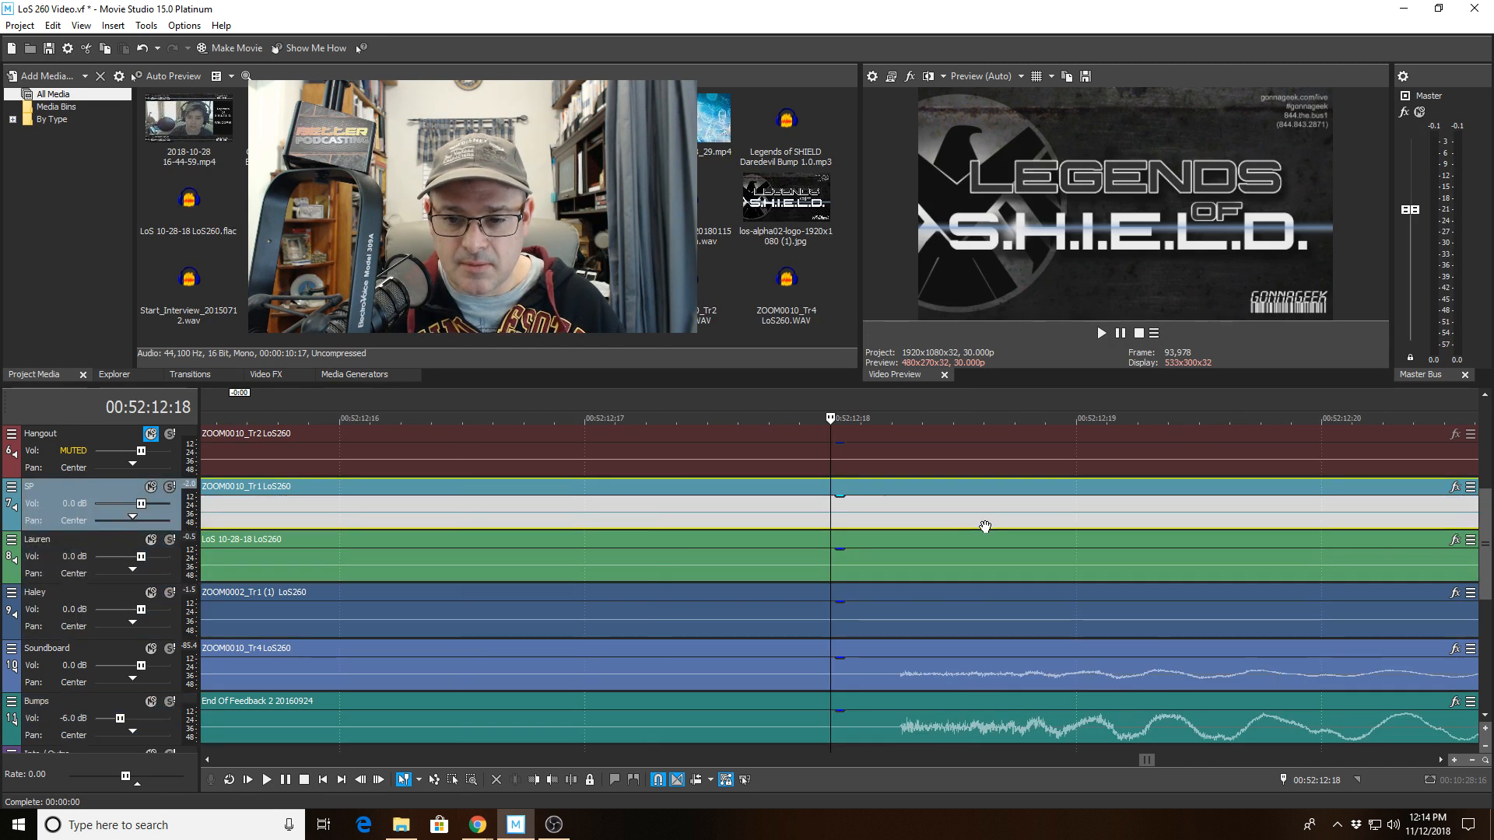
{"action": "scroll", "coordinate": [981, 527], "scroll_direction": "down", "scroll_amount": 4}
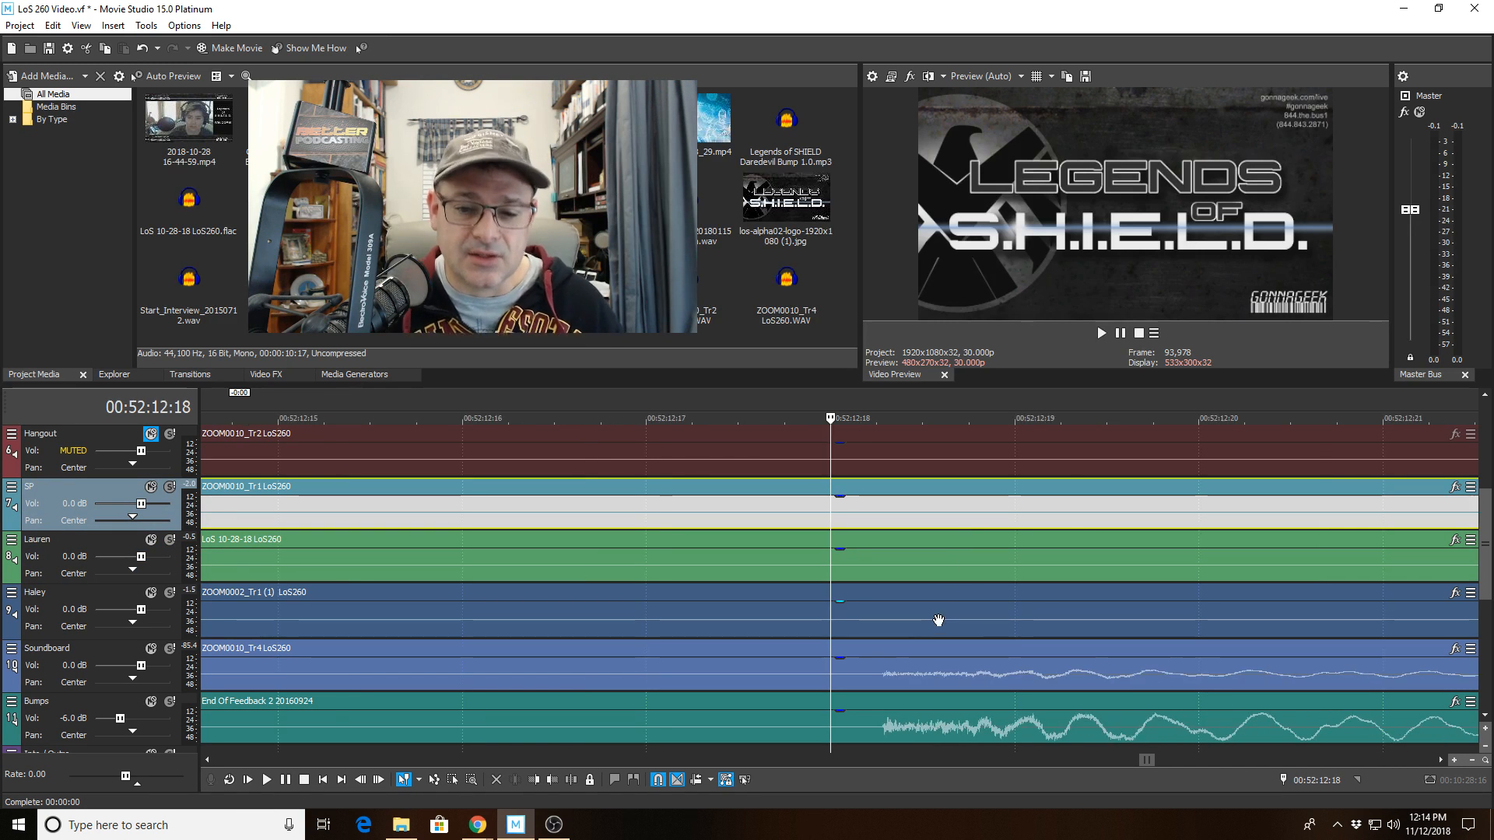
{"action": "scroll", "coordinate": [938, 620], "scroll_direction": "up", "scroll_amount": 4}
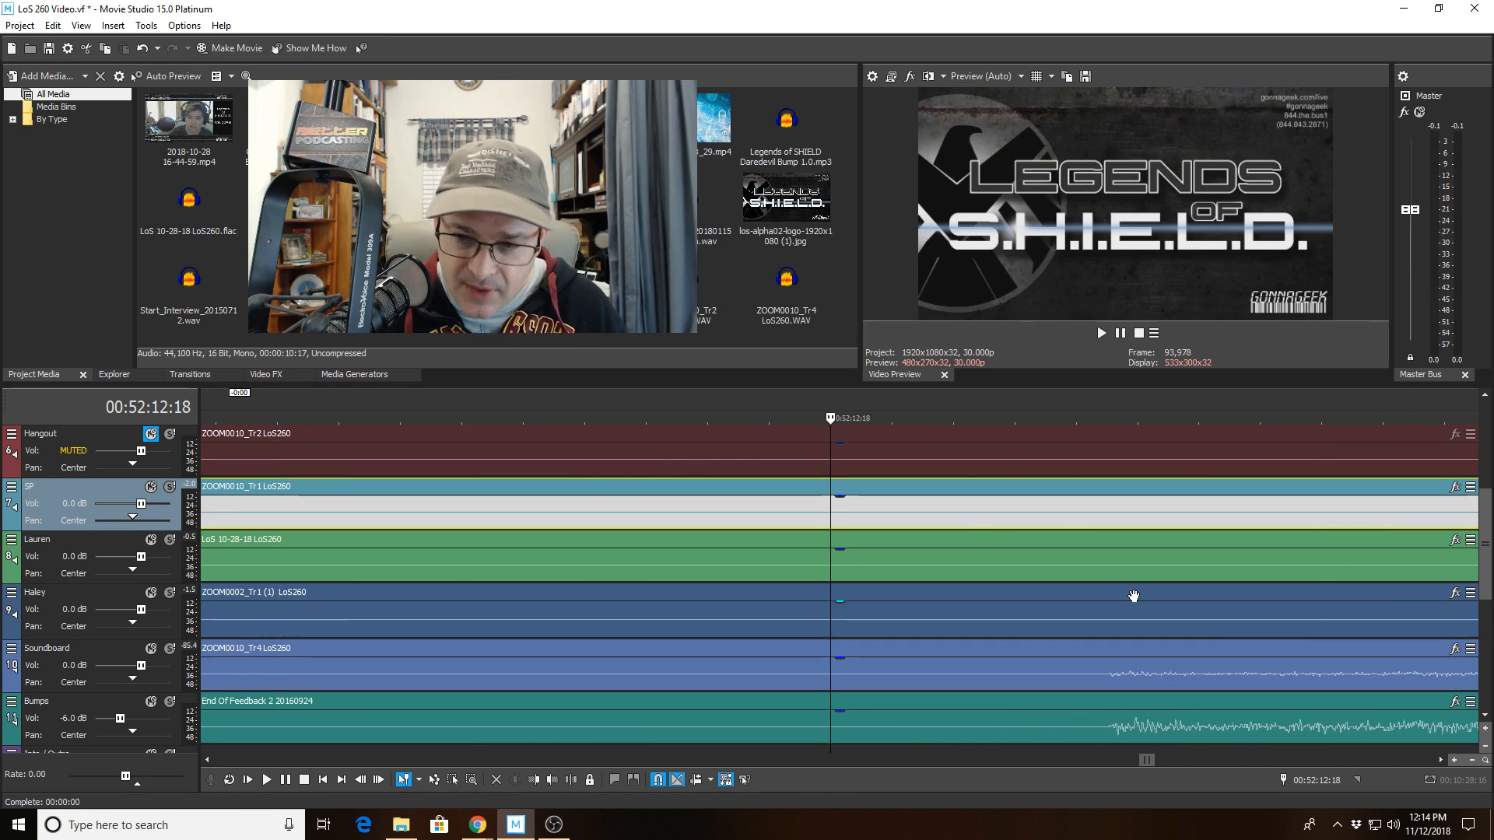
{"action": "scroll", "coordinate": [1133, 596], "scroll_direction": "up", "scroll_amount": 5}
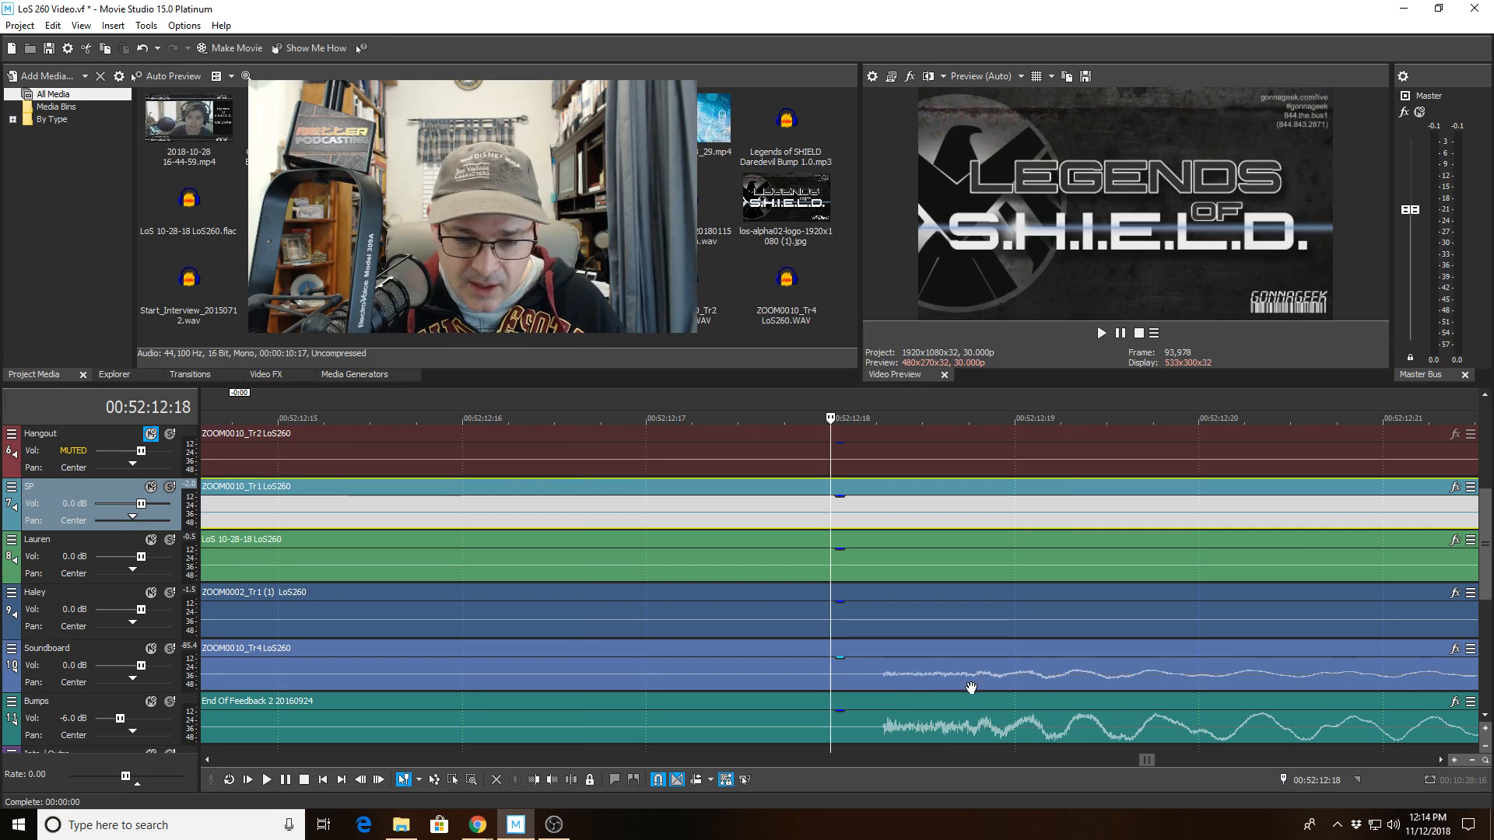
{"action": "scroll", "coordinate": [967, 688], "scroll_direction": "down", "scroll_amount": 2}
{"action": "left_click", "coordinate": [958, 652]}
{"action": "scroll", "coordinate": [955, 652], "scroll_direction": "up", "scroll_amount": 3}
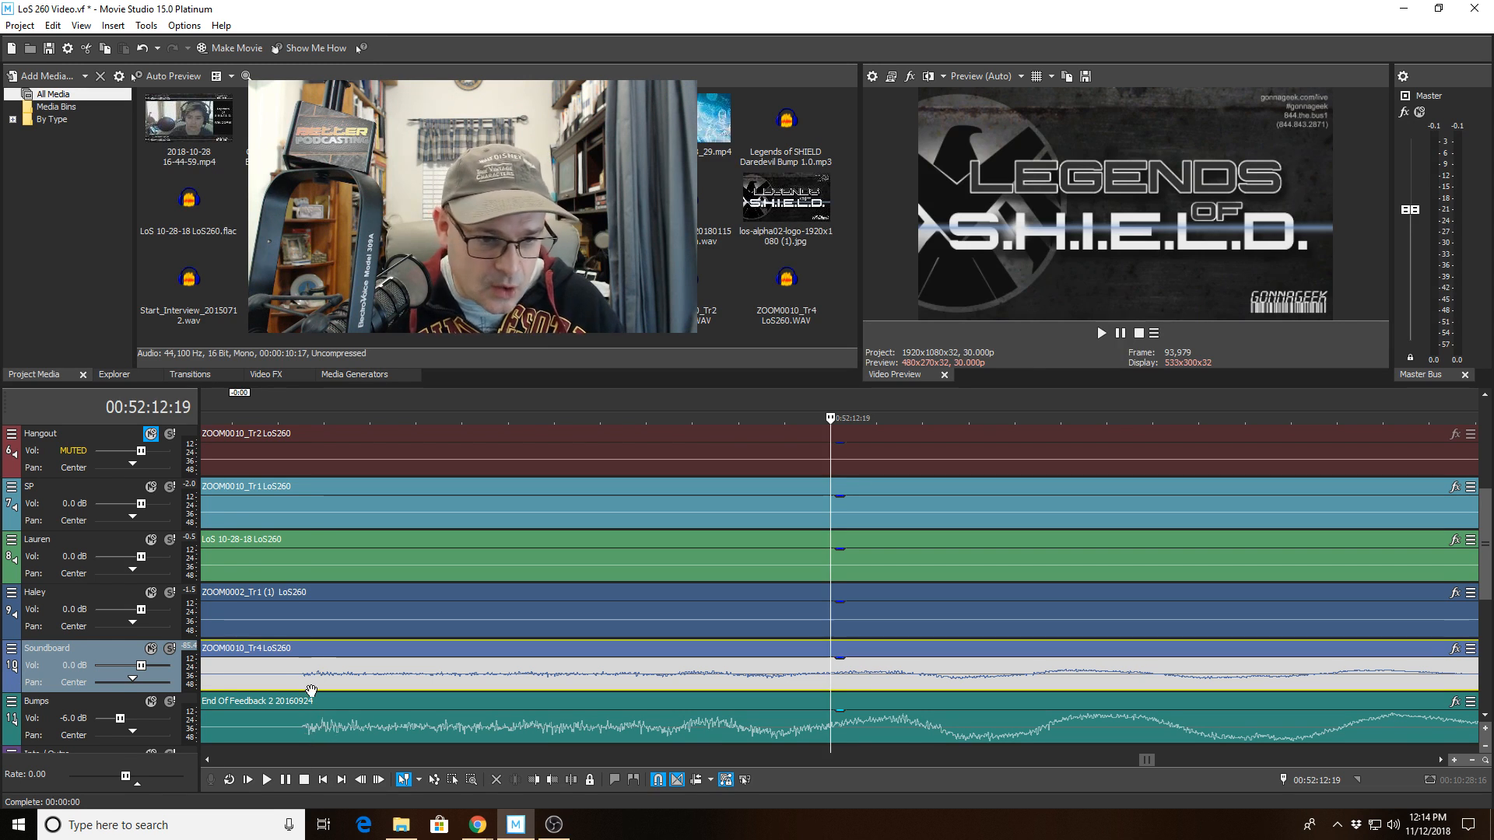
{"action": "scroll", "coordinate": [599, 760], "scroll_direction": "up", "scroll_amount": 4}
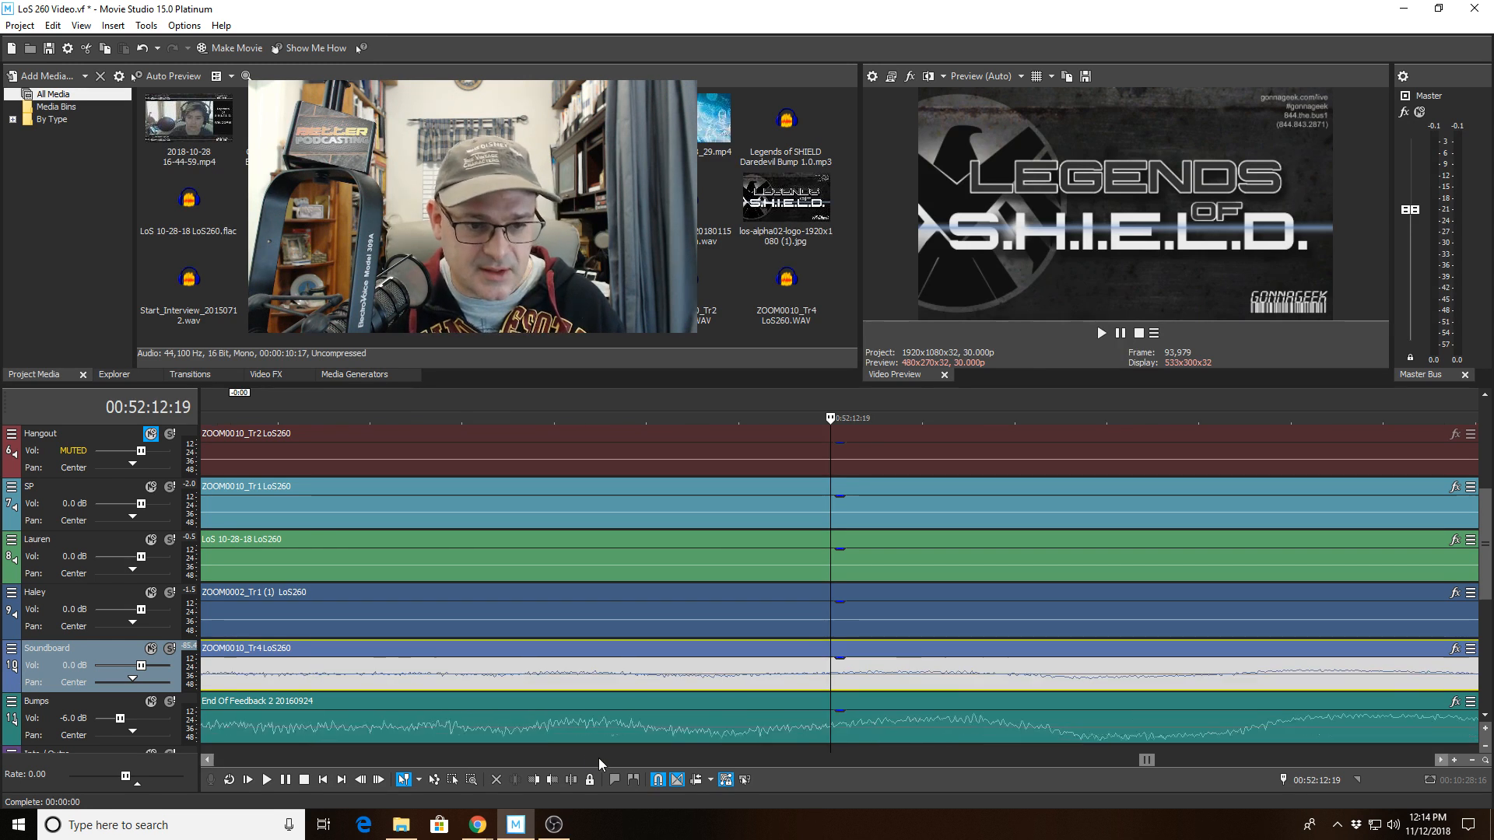
{"action": "left_click", "coordinate": [310, 764]}
{"action": "left_click", "coordinate": [310, 763]}
{"action": "left_click", "coordinate": [314, 764]}
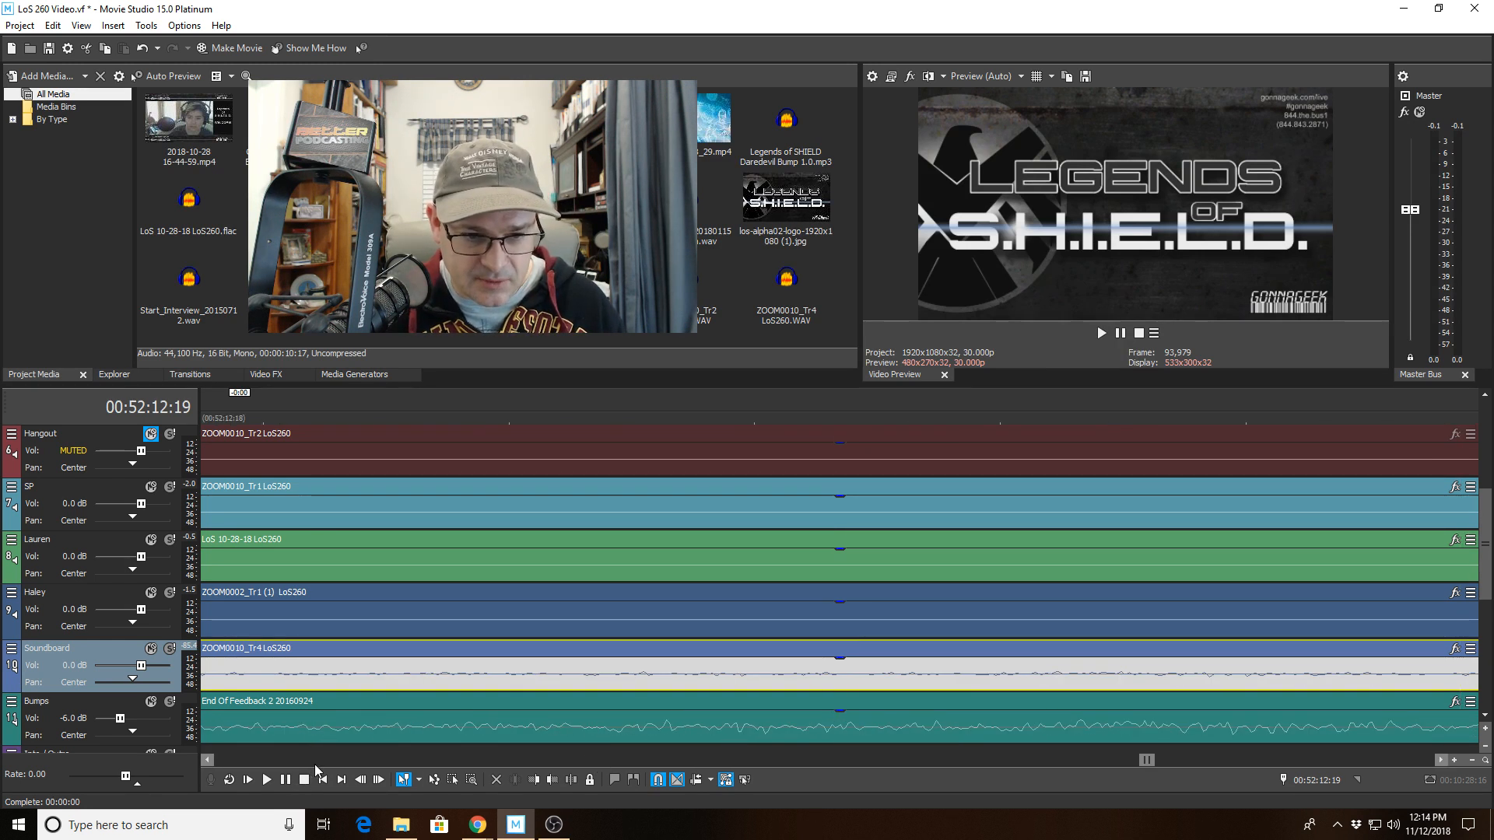
{"action": "left_click", "coordinate": [315, 764]}
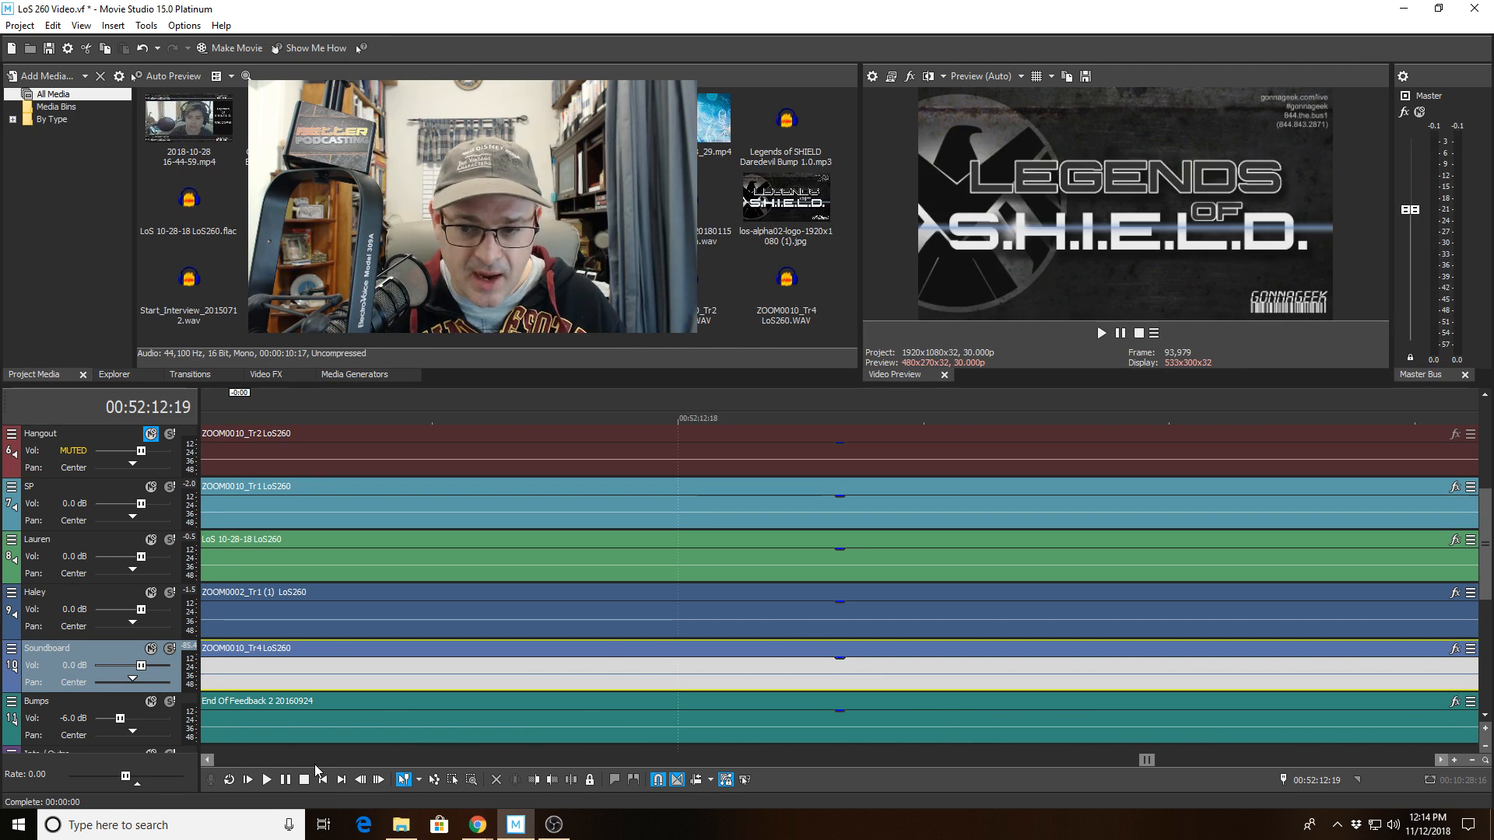
{"action": "left_click", "coordinate": [1439, 764]}
{"action": "left_click", "coordinate": [1440, 764]}
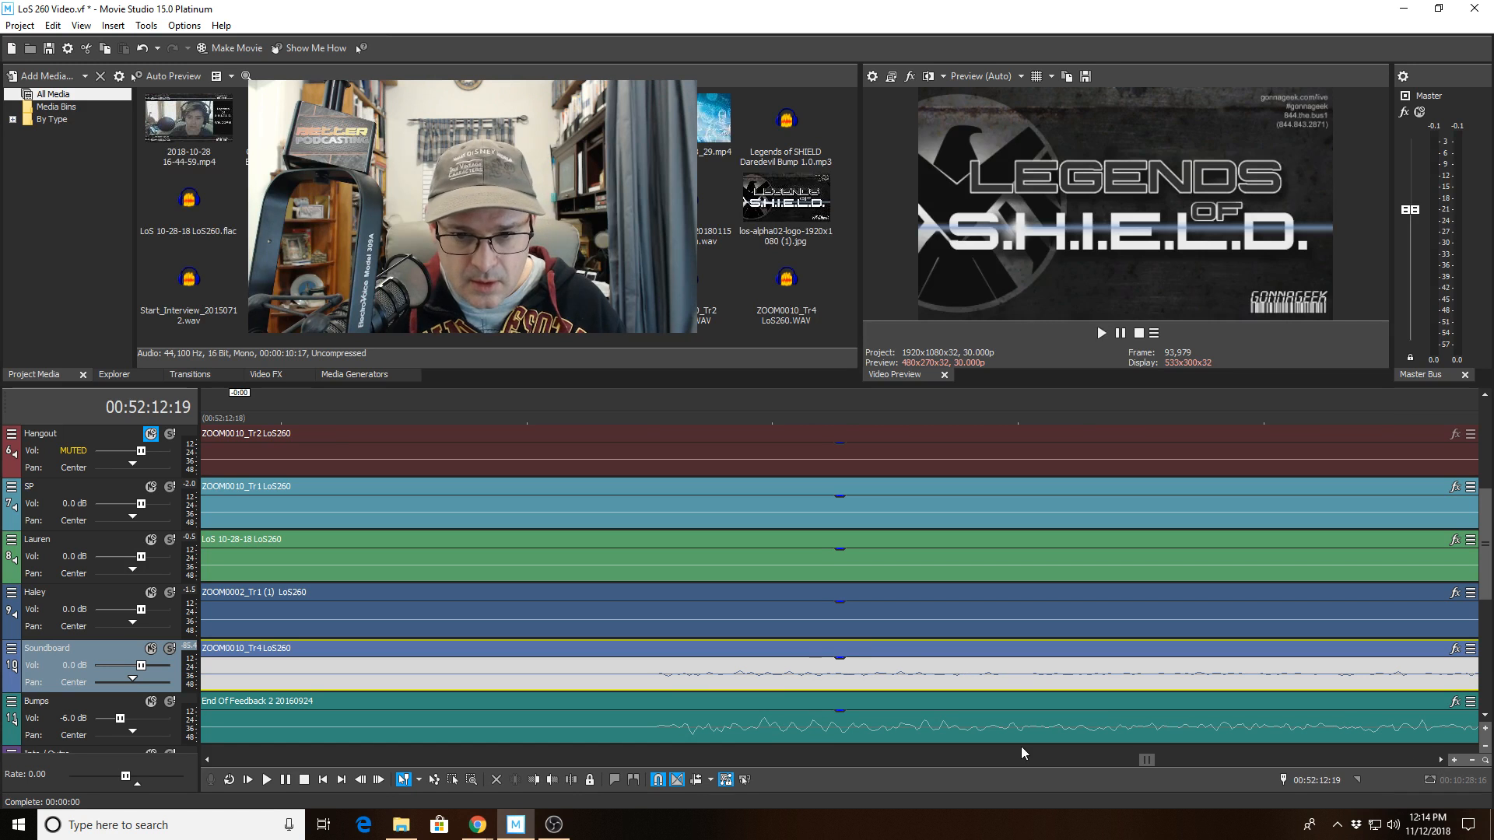
{"action": "left_click", "coordinate": [742, 728]}
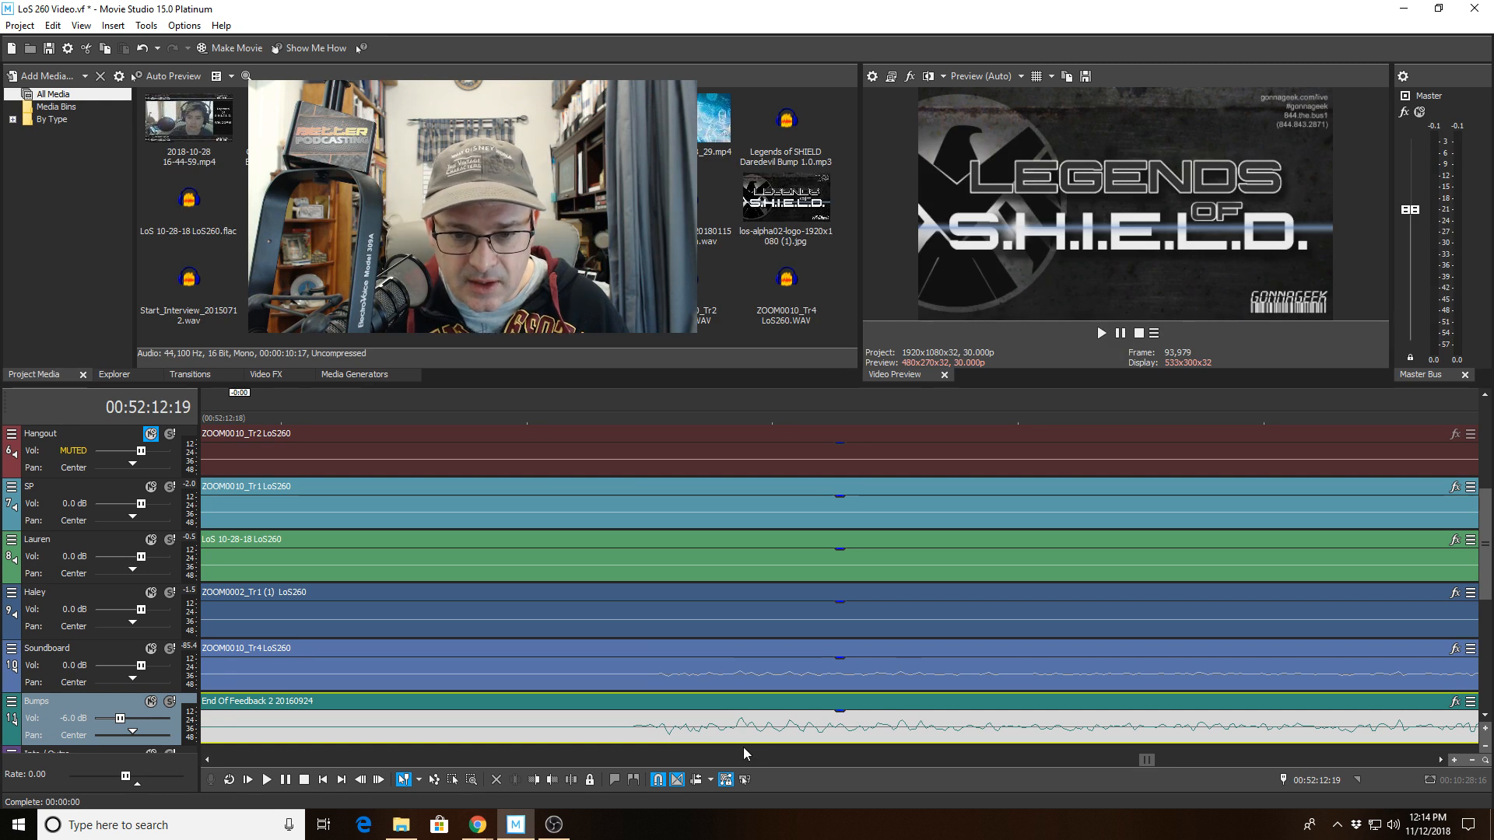
{"action": "left_click", "coordinate": [741, 587]}
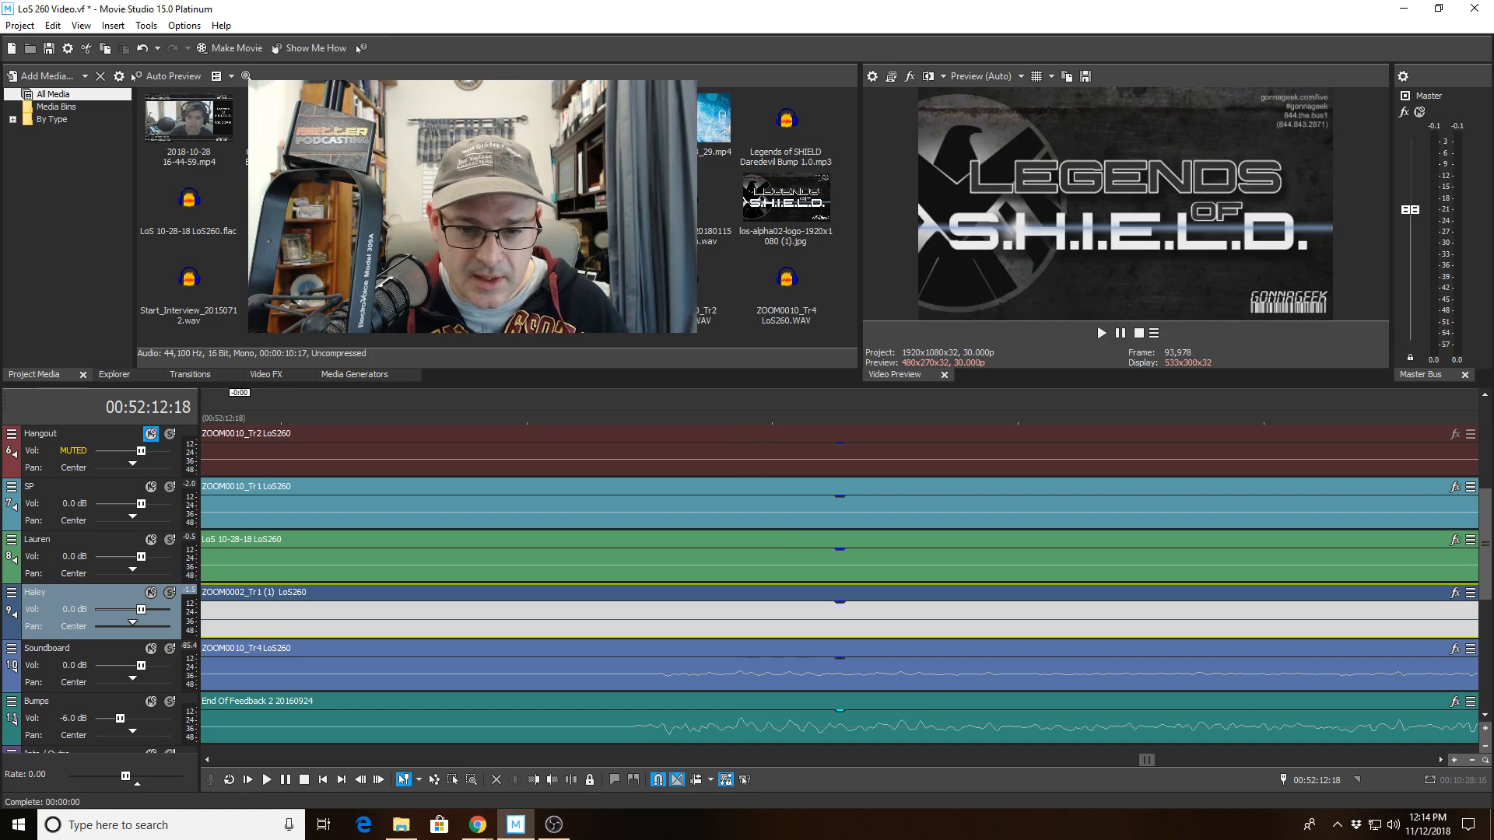
{"action": "scroll", "coordinate": [880, 732], "scroll_direction": "up", "scroll_amount": 10}
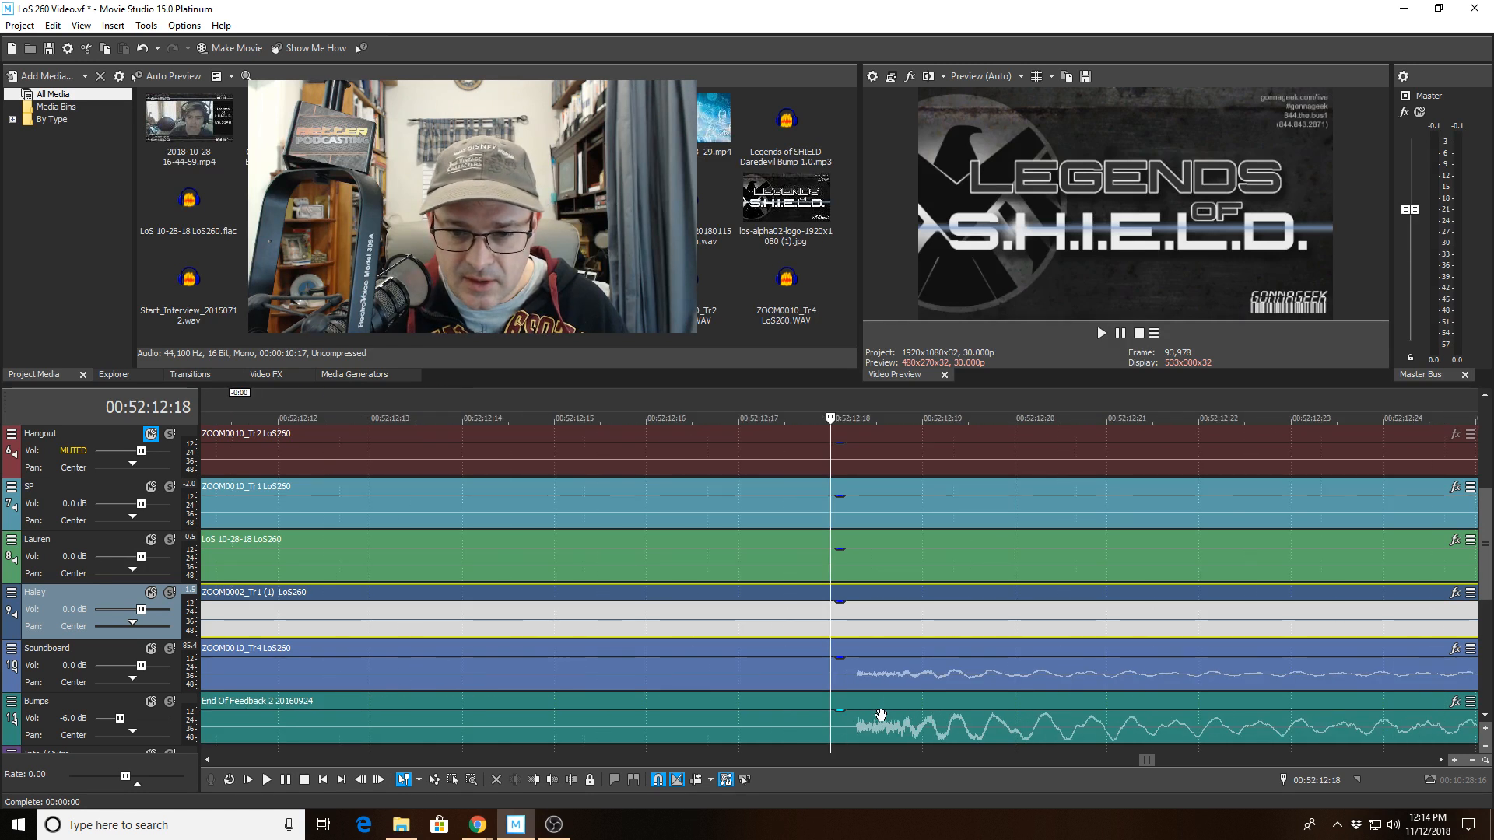
{"action": "scroll", "coordinate": [880, 715], "scroll_direction": "up", "scroll_amount": 3}
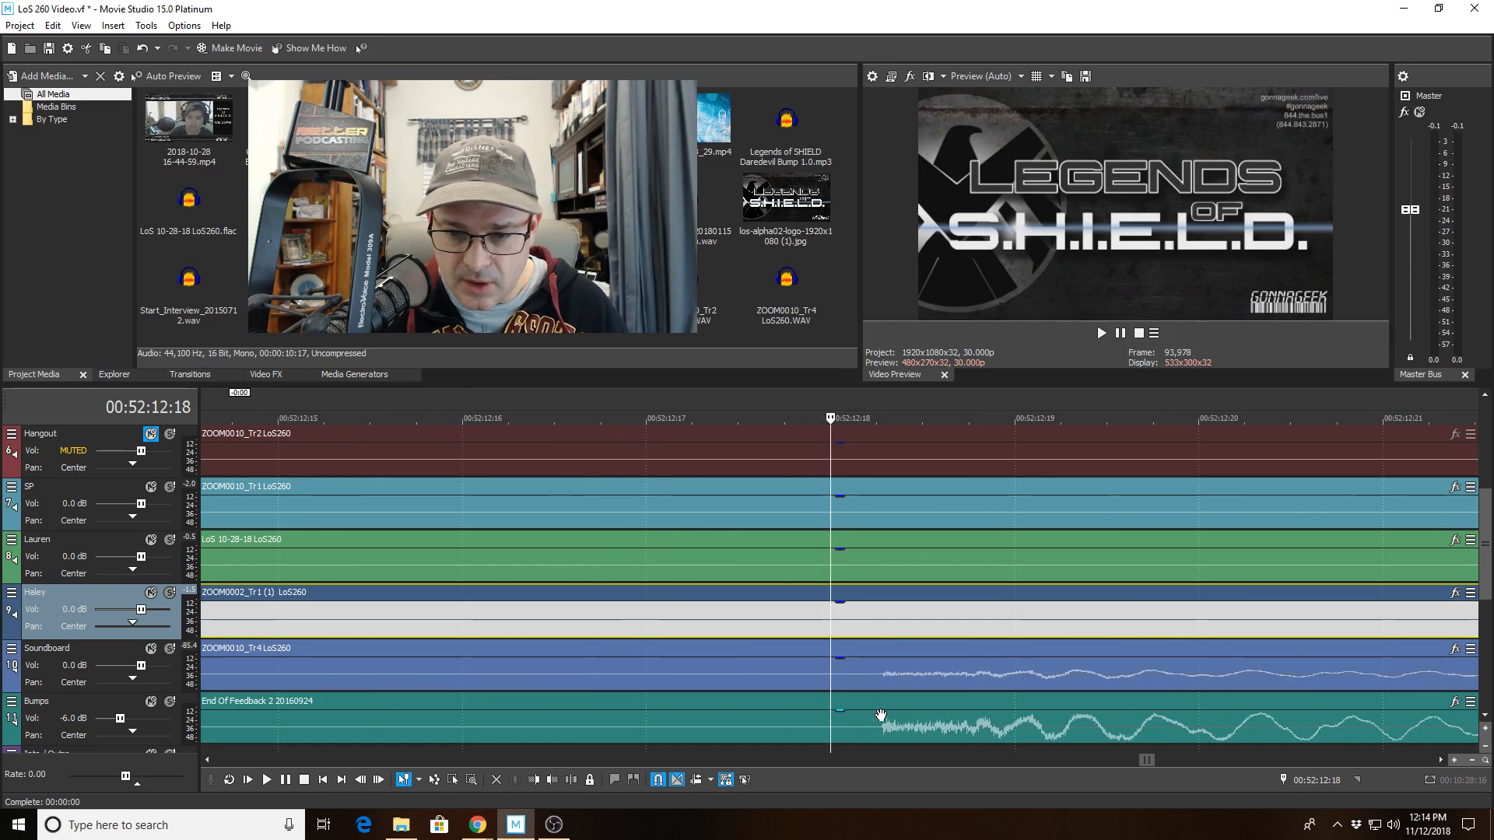
{"action": "left_click", "coordinate": [1031, 598]}
{"action": "scroll", "coordinate": [1030, 616], "scroll_direction": "down", "scroll_amount": 5}
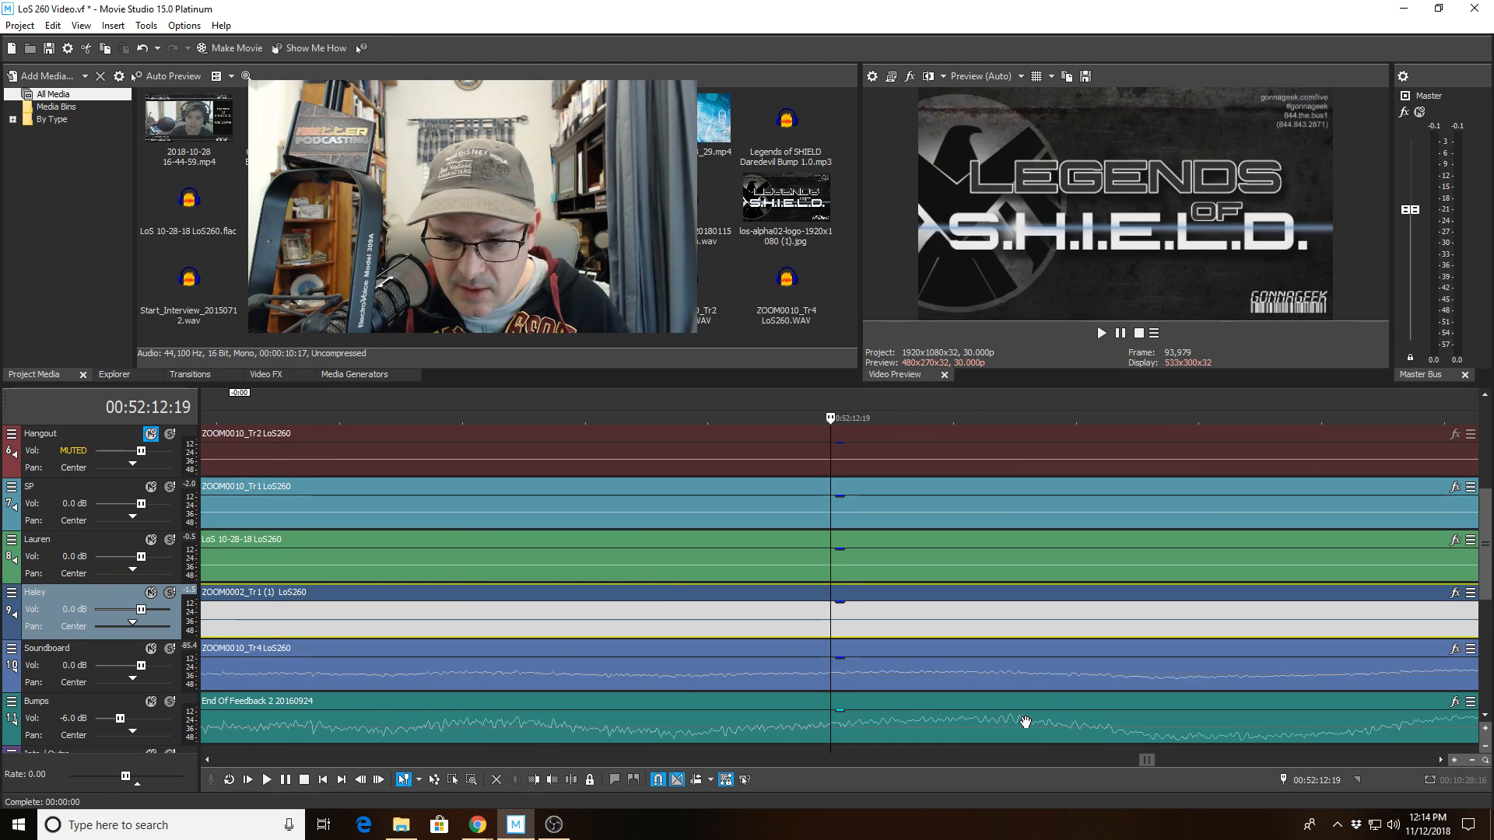
{"action": "left_click", "coordinate": [1018, 690]}
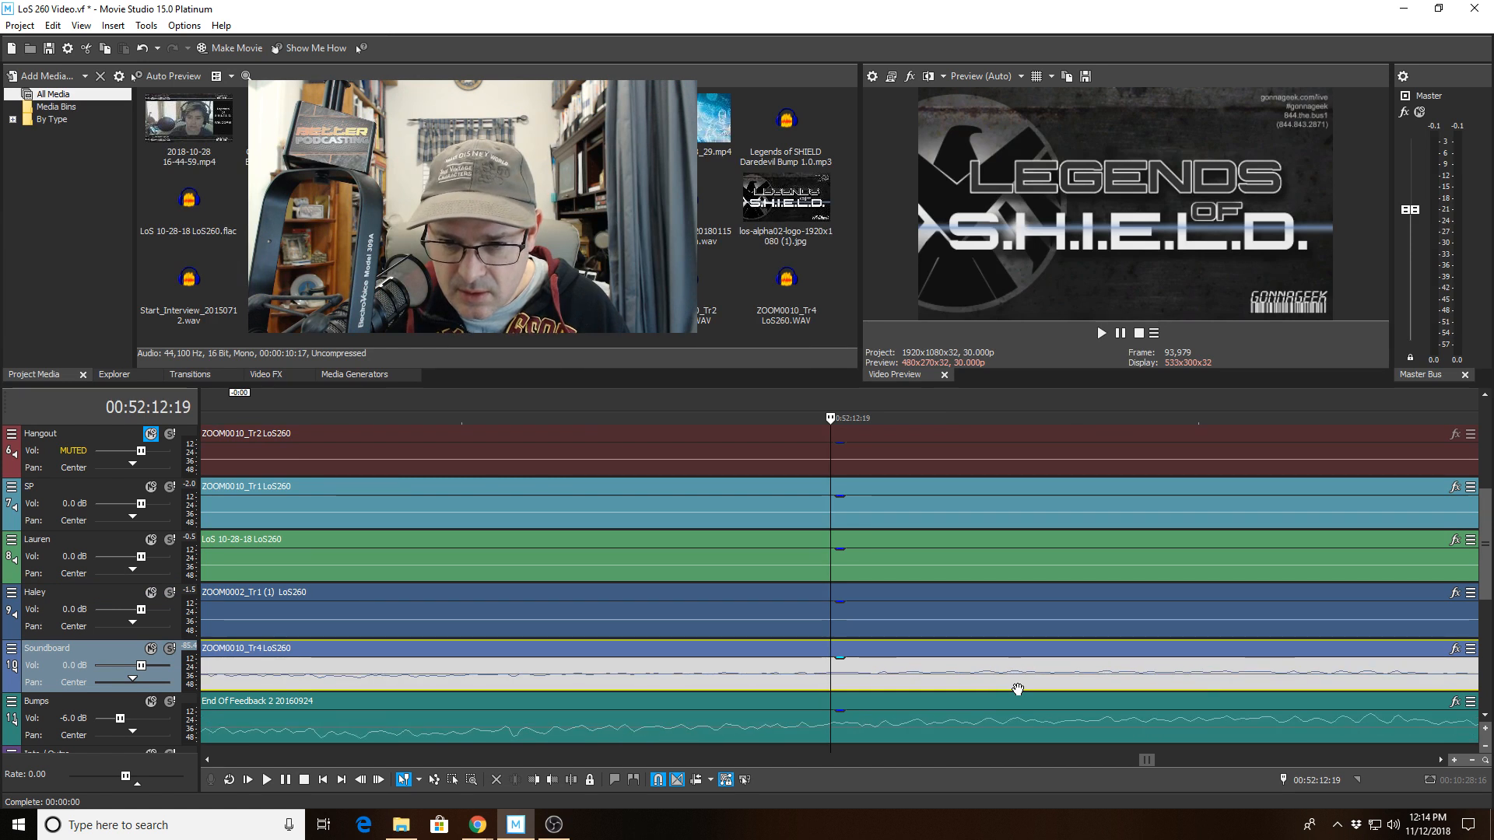
Trim the start of the Soundboard clip to about 00:52:24:29.
{"action": "scroll", "coordinate": [886, 672], "scroll_direction": "up", "scroll_amount": 5}
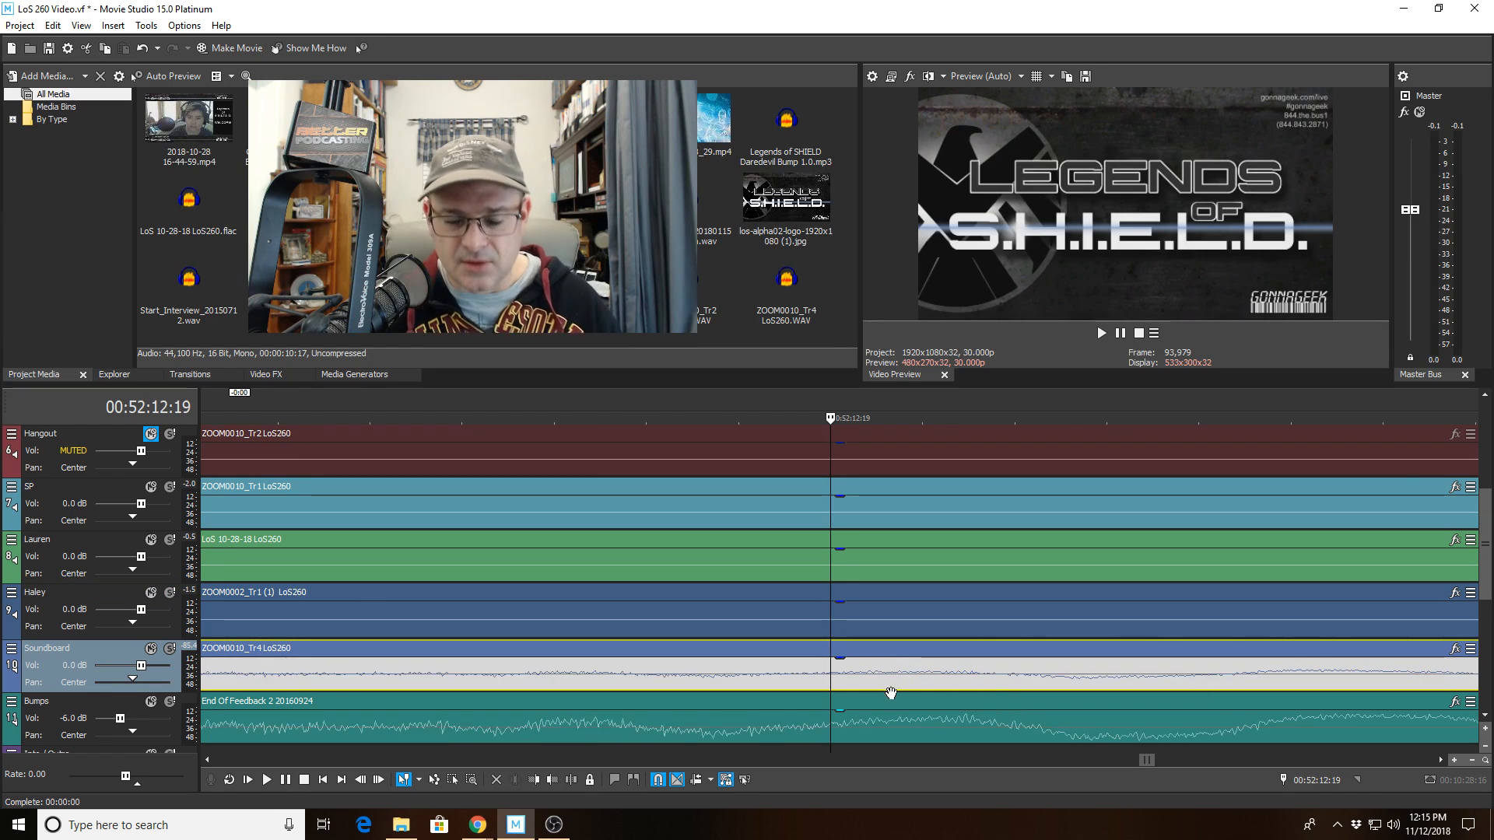
{"action": "scroll", "coordinate": [861, 703], "scroll_direction": "down", "scroll_amount": 5}
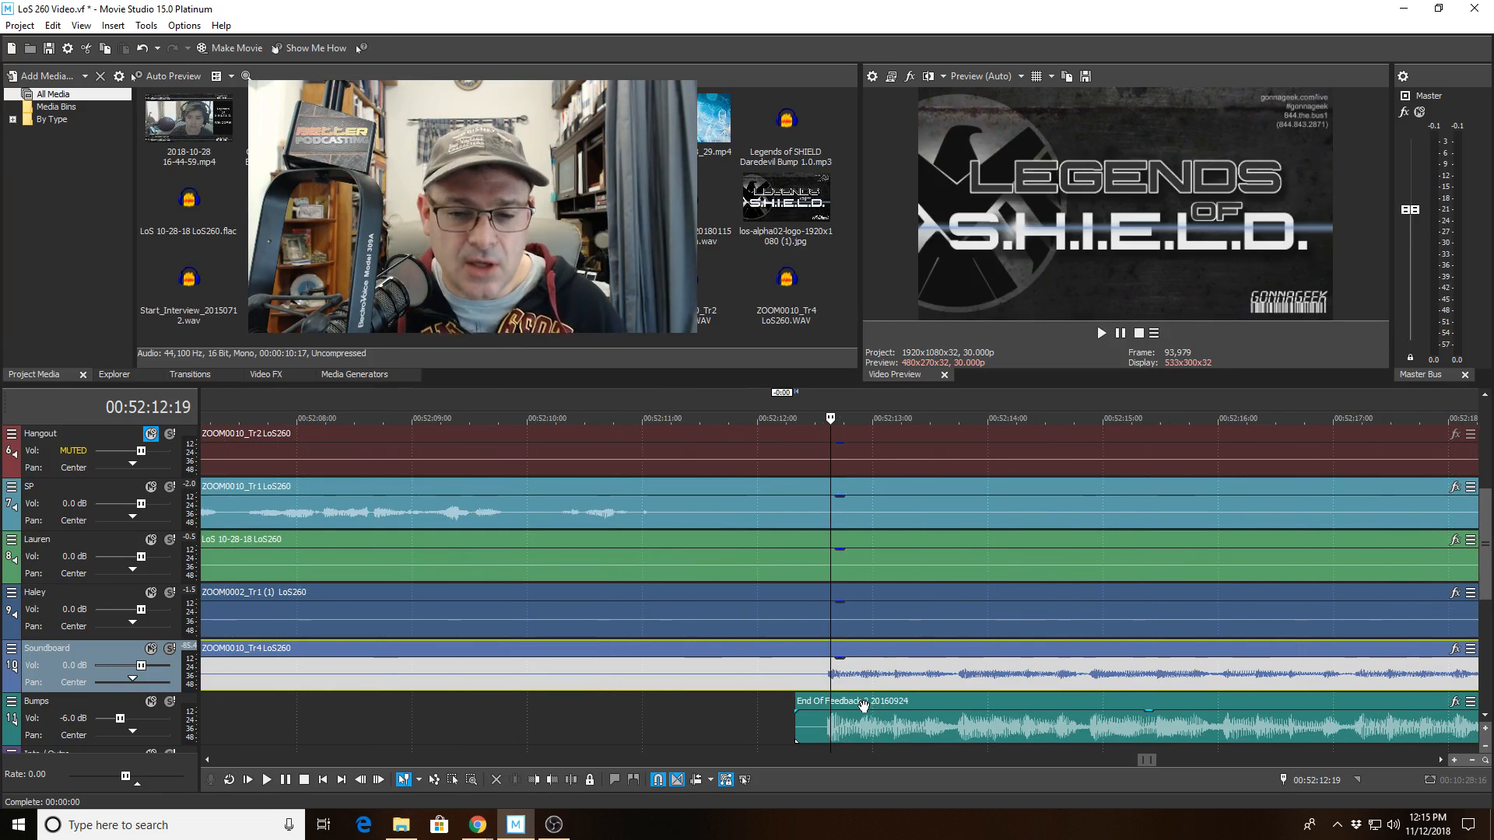
{"action": "scroll", "coordinate": [854, 731], "scroll_direction": "down", "scroll_amount": 4}
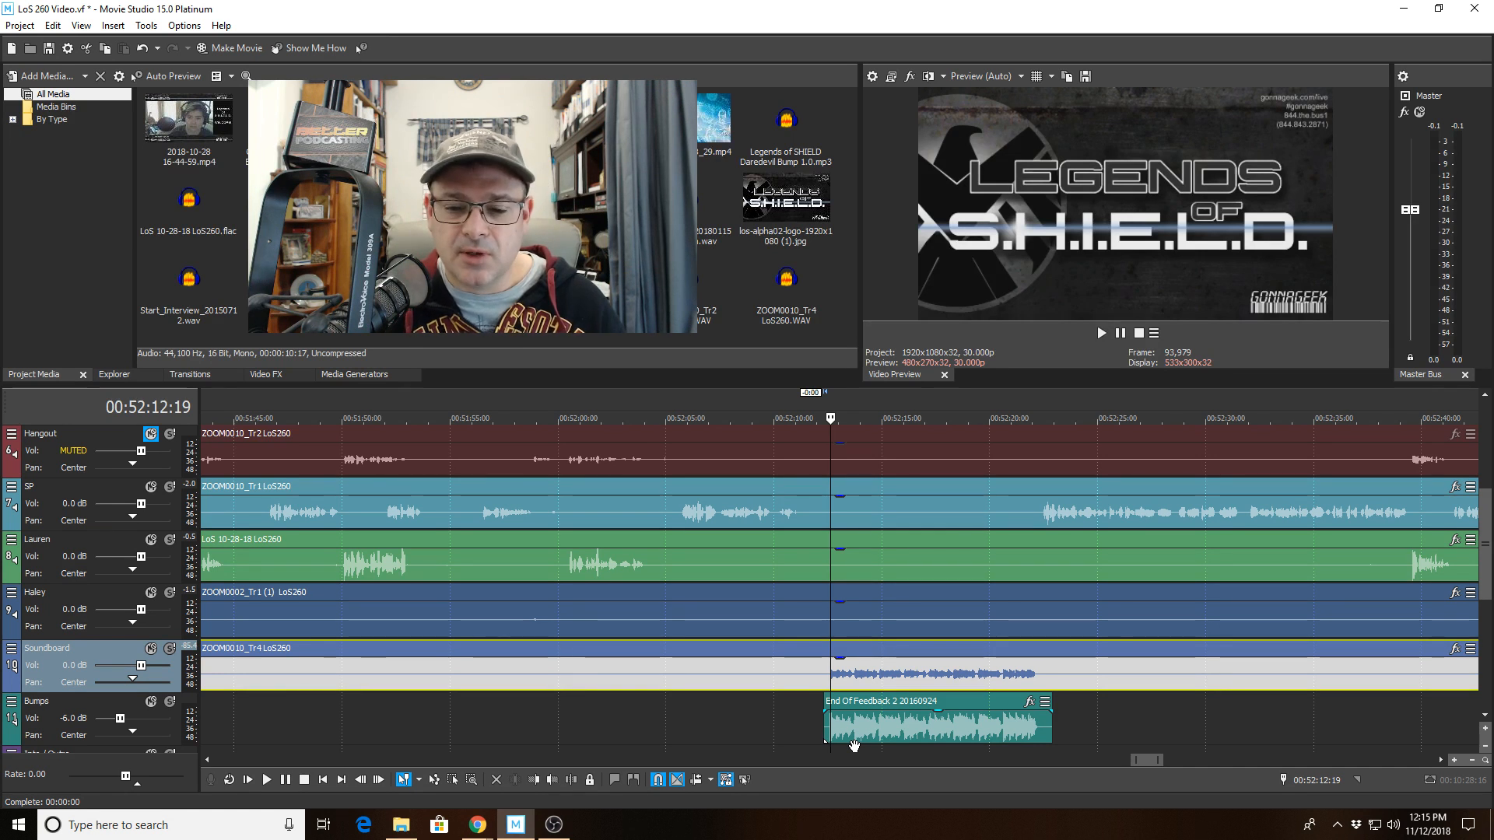
{"action": "left_click", "coordinate": [1096, 648]}
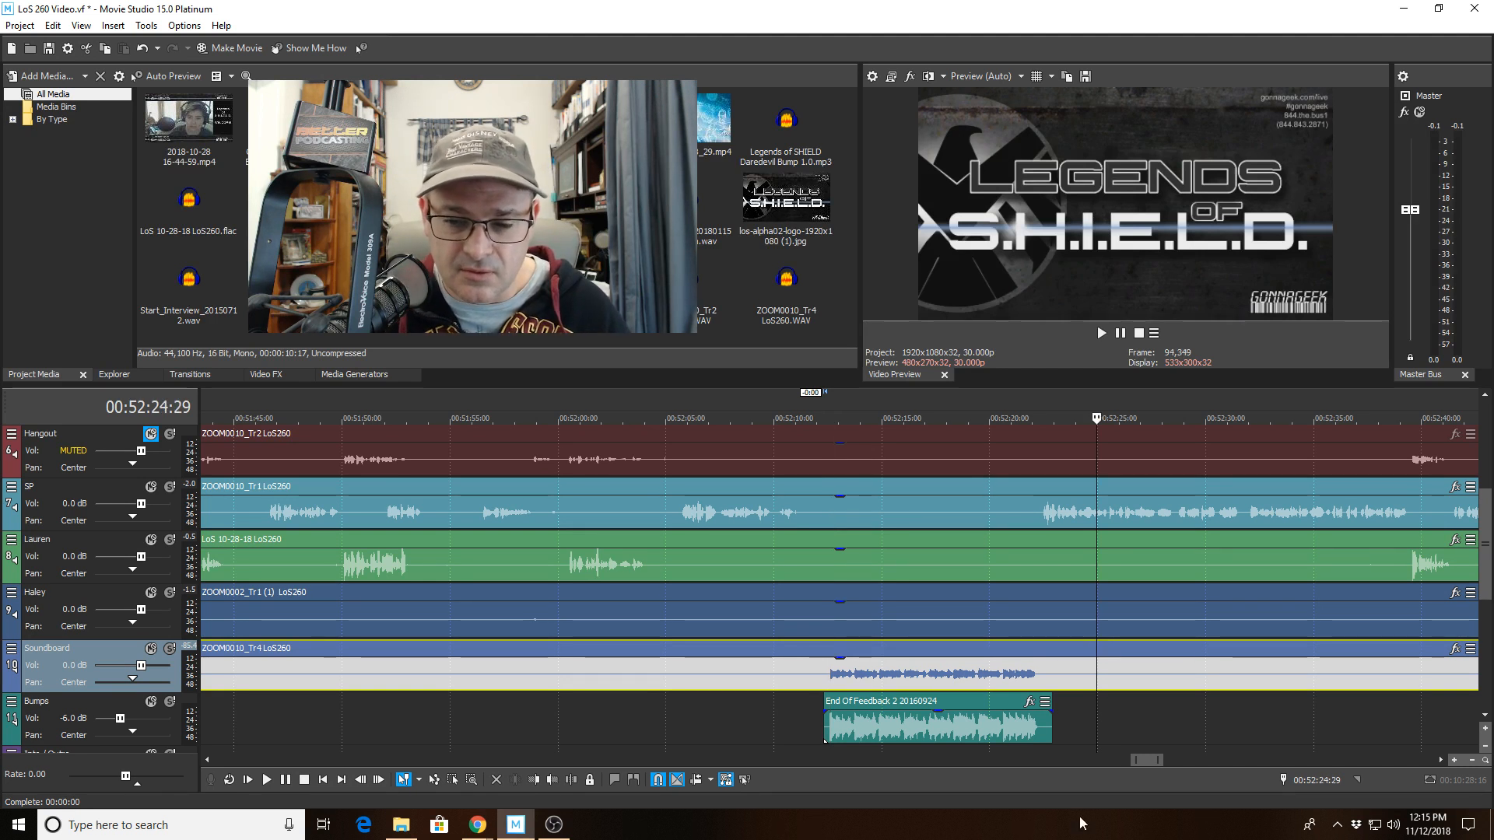
{"action": "left_click", "coordinate": [537, 788]}
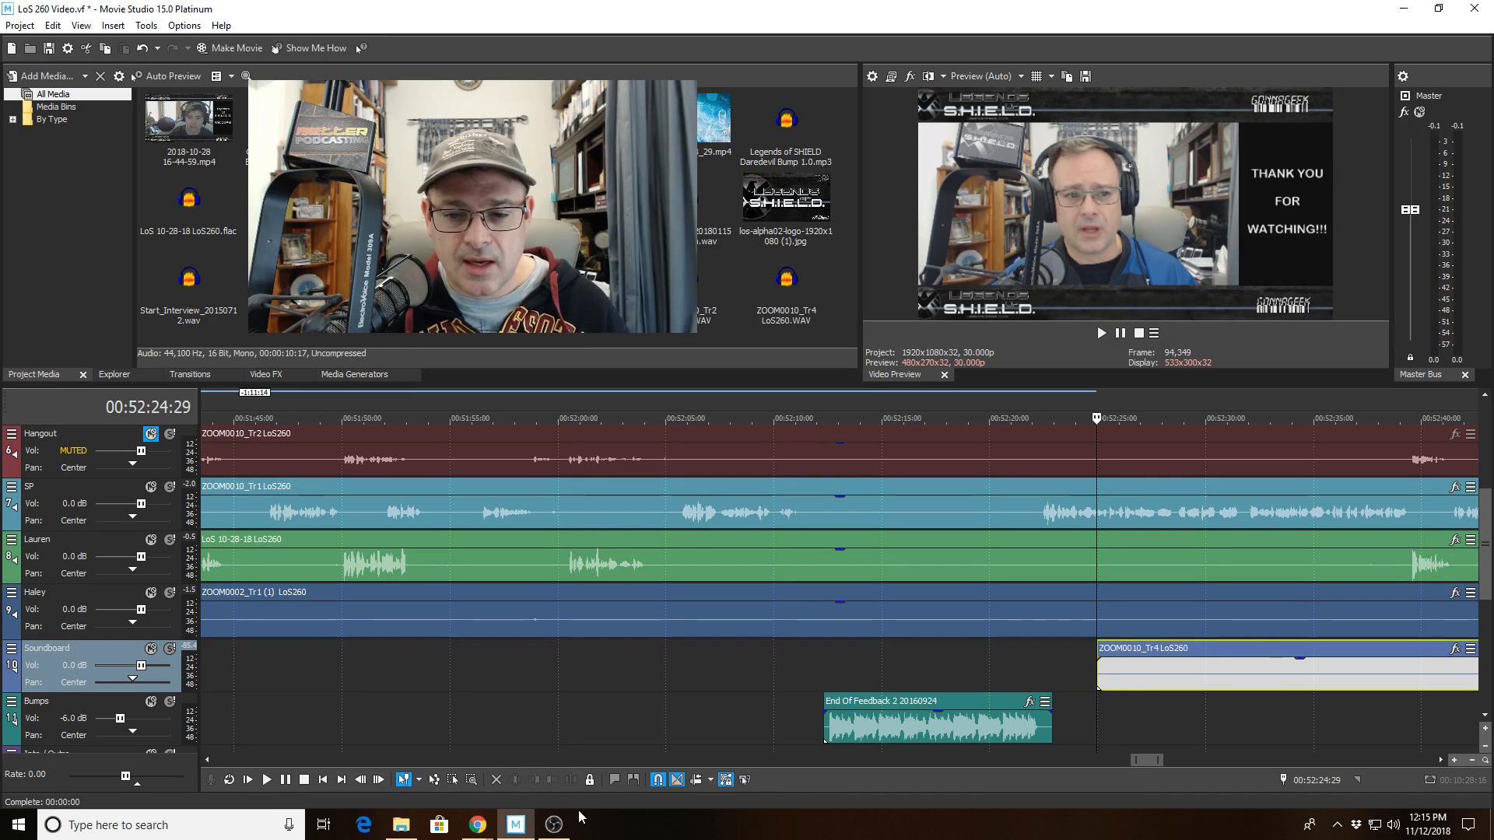
Play back from about 00:52:08 and review the speaker tracks through the following conversation.
{"action": "left_click", "coordinate": [745, 566]}
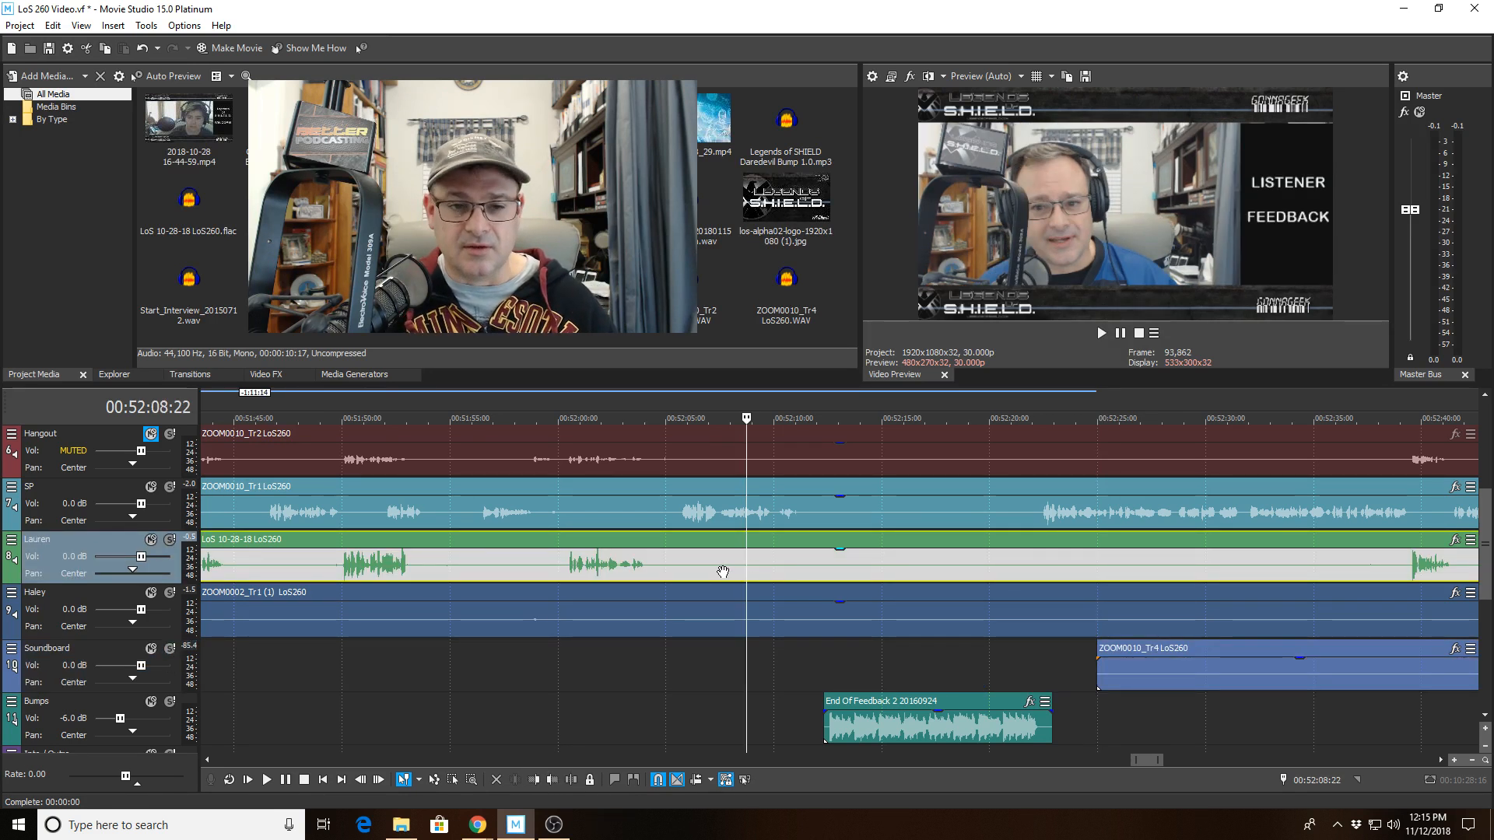
{"action": "key", "text": "space"}
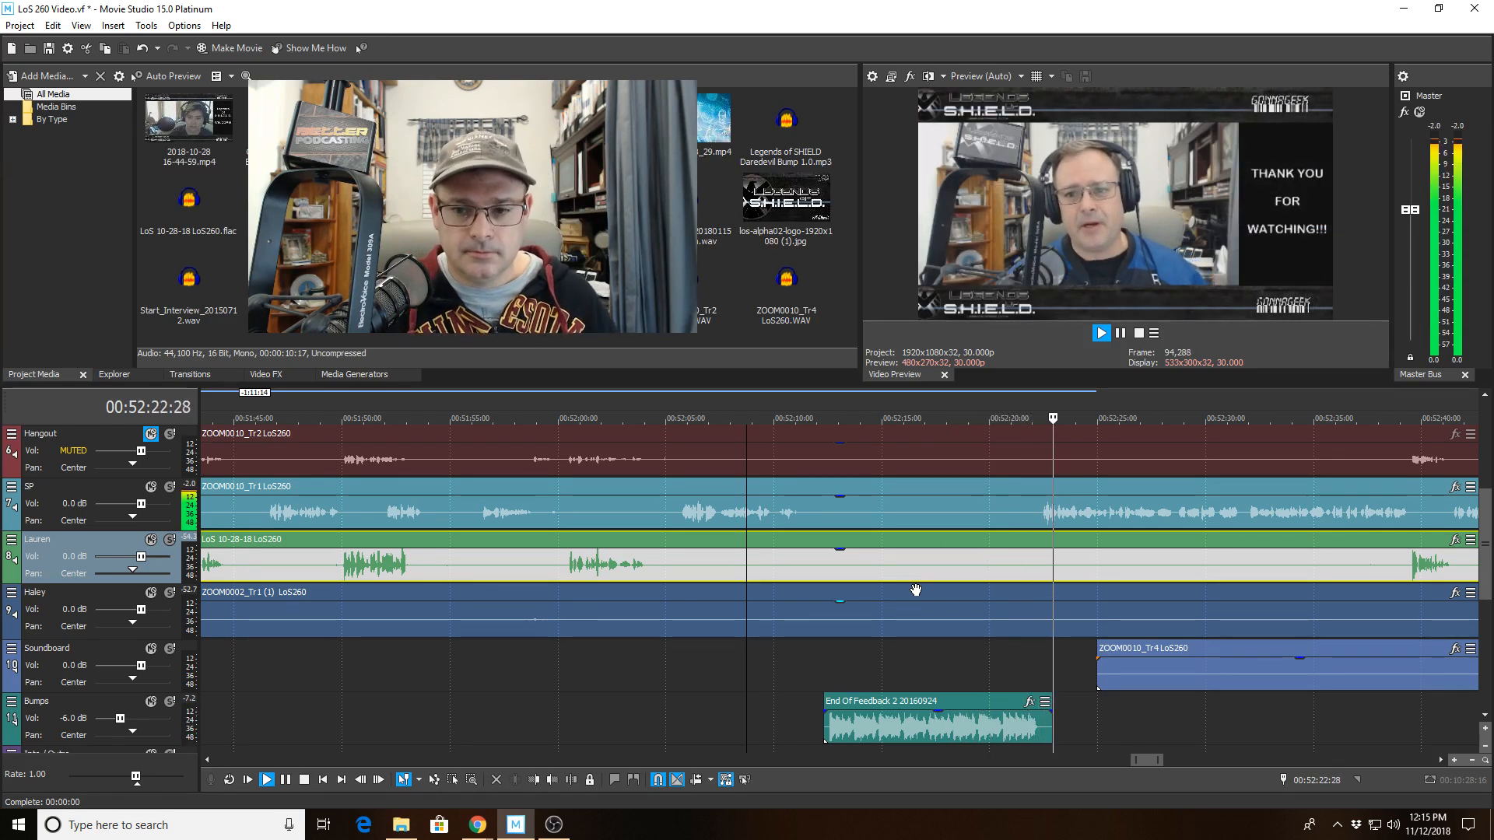
{"action": "scroll", "coordinate": [915, 590], "scroll_direction": "down", "scroll_amount": 5}
{"action": "scroll", "coordinate": [1060, 527], "scroll_direction": "down", "scroll_amount": 4}
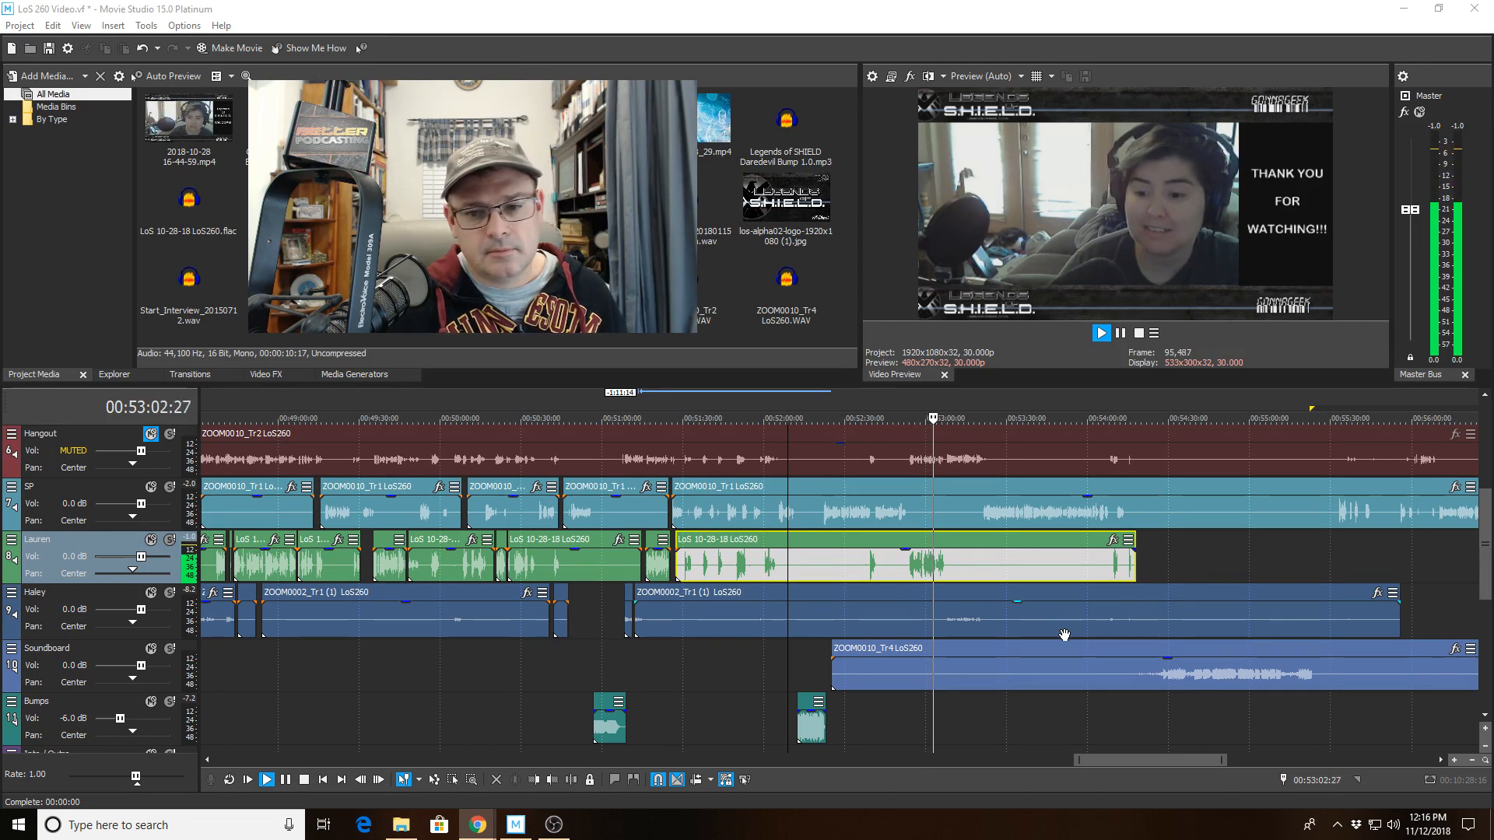
{"action": "scroll", "coordinate": [1065, 634], "scroll_direction": "up", "scroll_amount": 8}
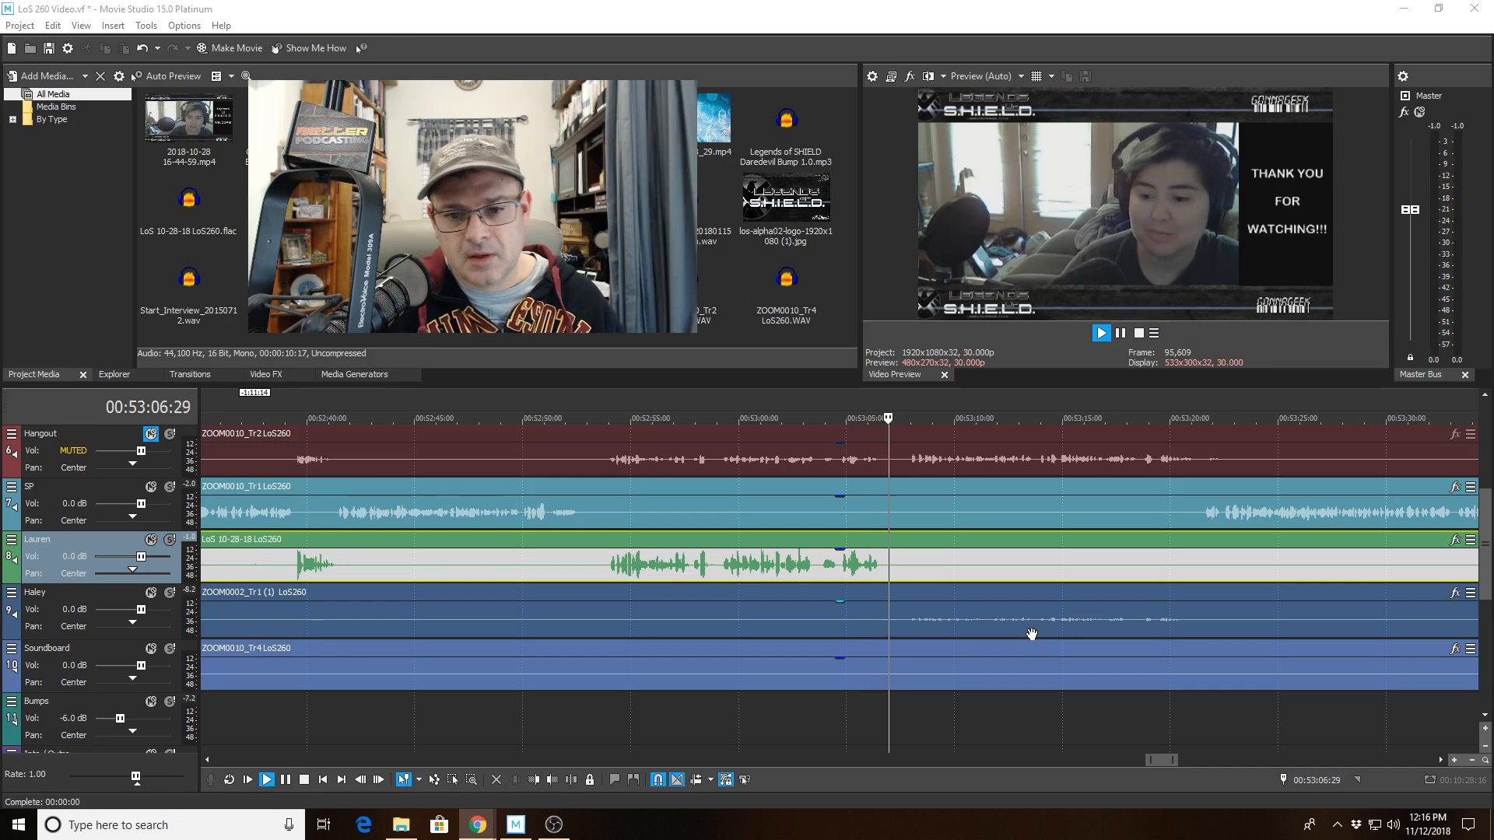
{"action": "left_click", "coordinate": [892, 559]}
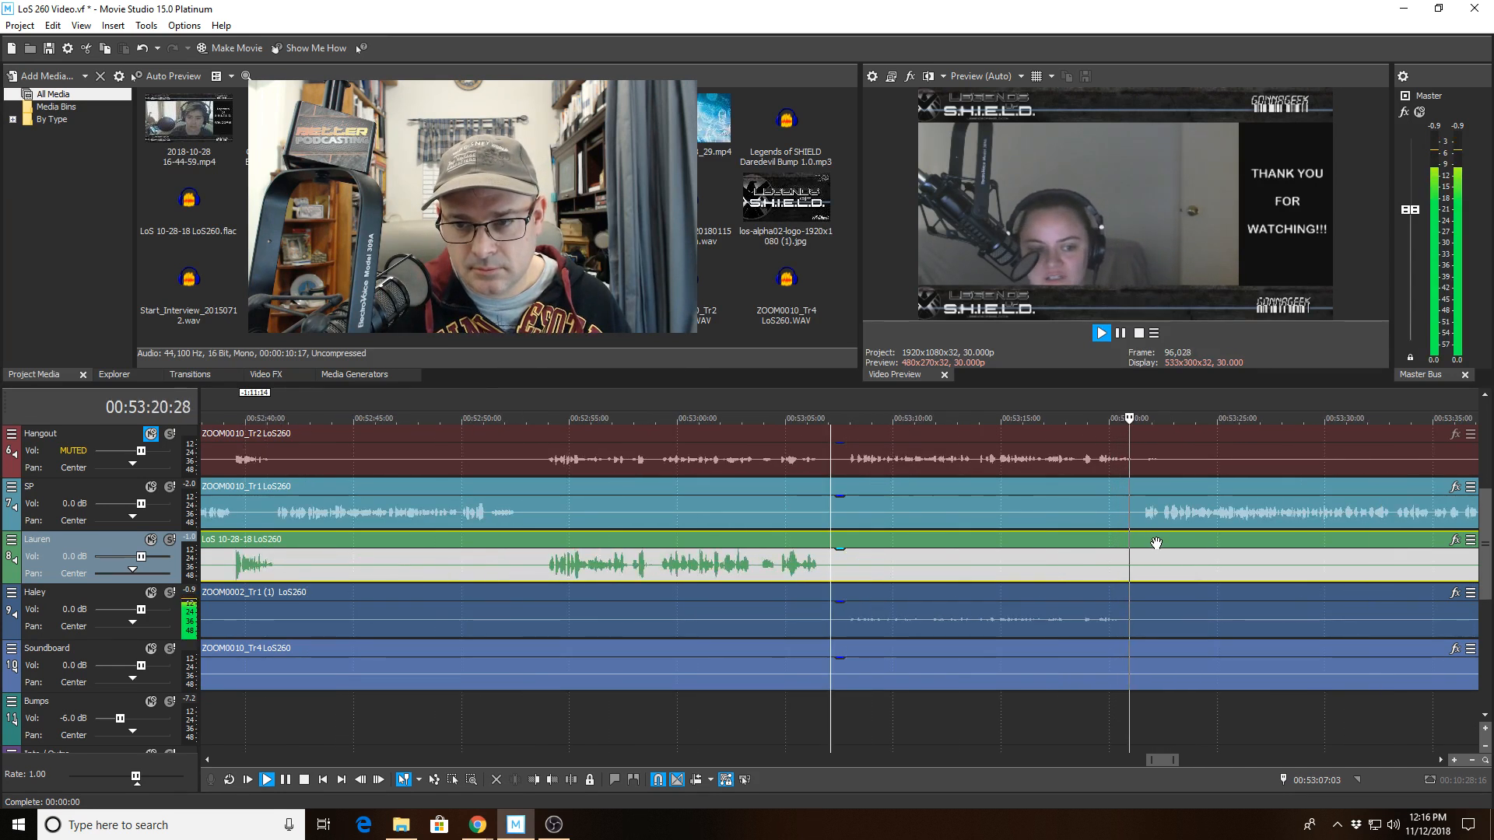
{"action": "left_click", "coordinate": [1180, 510]}
{"action": "scroll", "coordinate": [1174, 509], "scroll_direction": "up", "scroll_amount": 1}
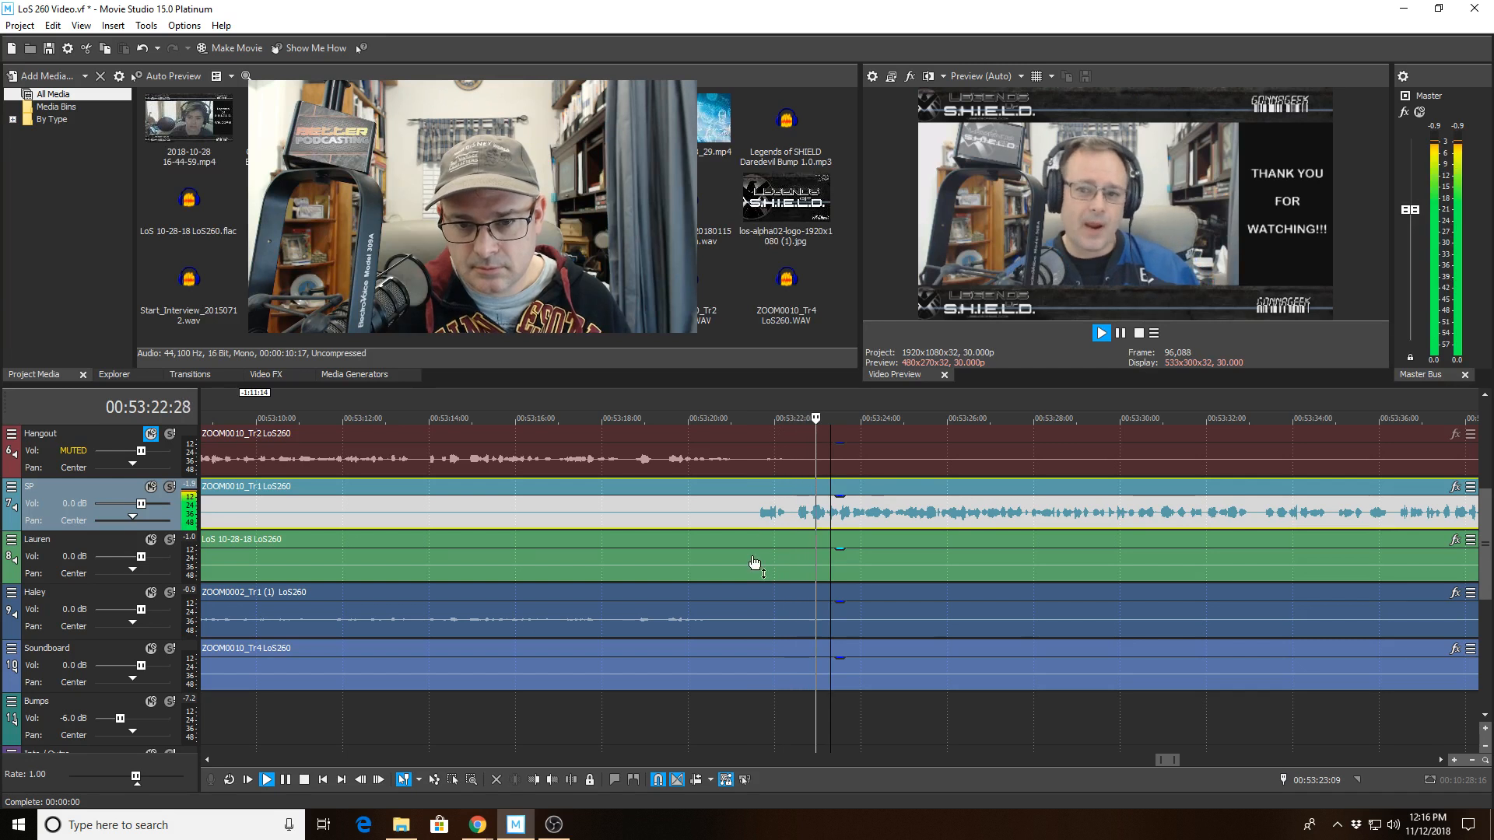
Solo Haley's track and play back her audio around 00:53:20 to find the silence.
{"action": "left_click", "coordinate": [730, 624]}
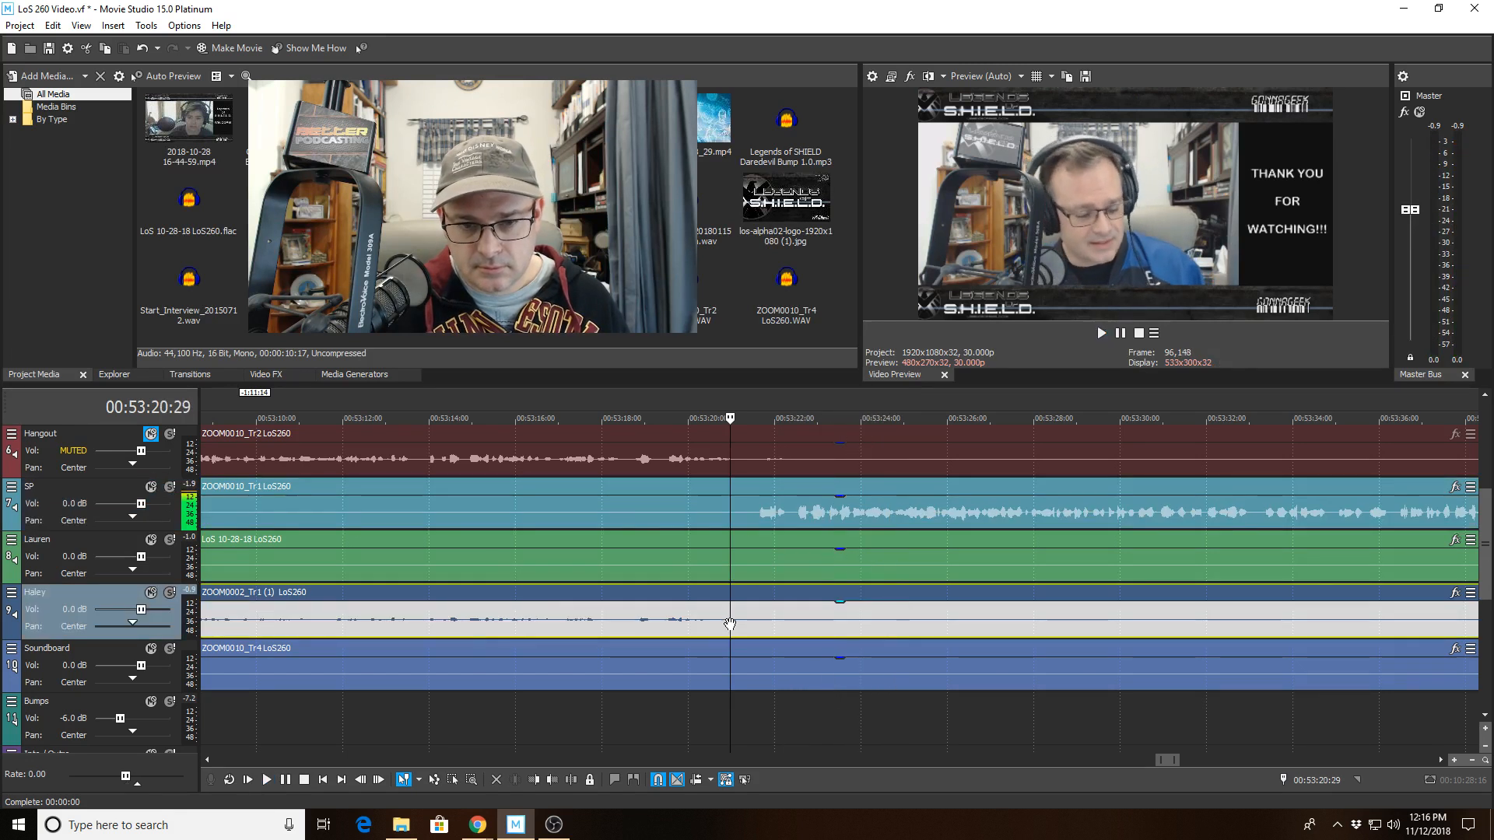
{"action": "left_click", "coordinate": [170, 593]}
{"action": "key", "text": "space"}
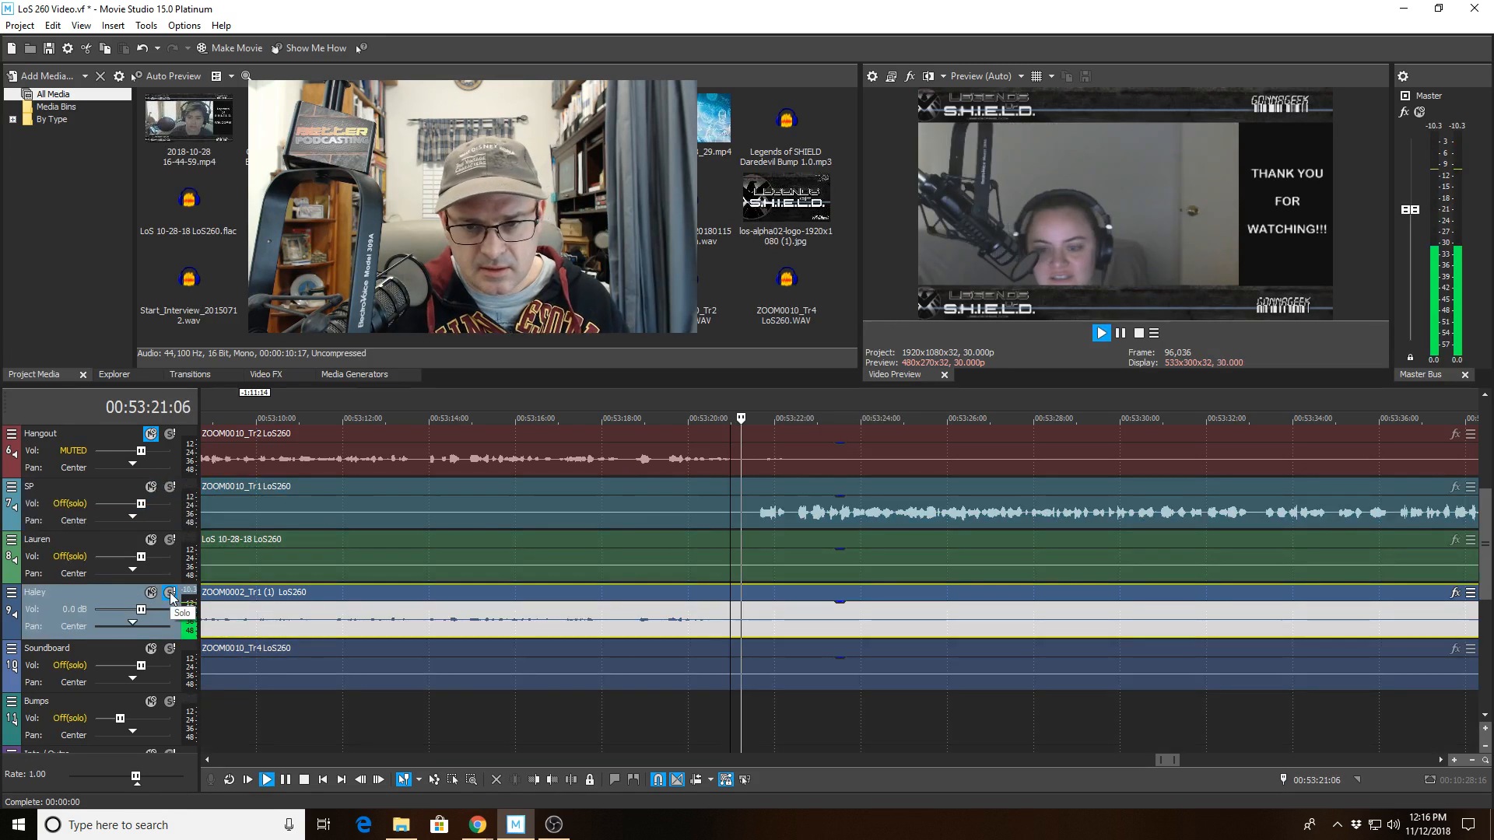
{"action": "key", "text": "space"}
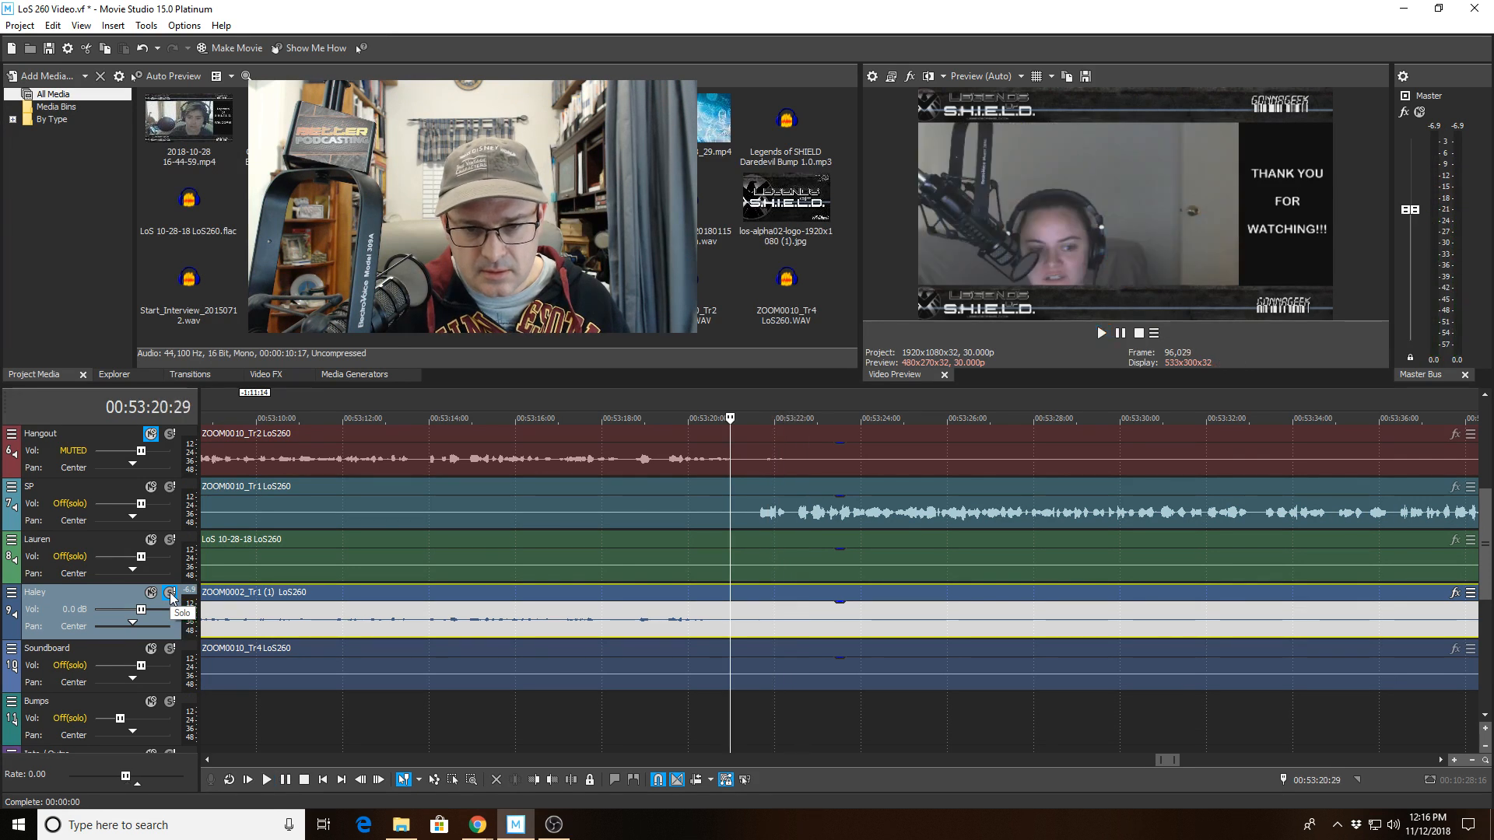
{"action": "left_click", "coordinate": [627, 627]}
{"action": "key", "text": "space"}
{"action": "scroll", "coordinate": [731, 638], "scroll_direction": "up", "scroll_amount": 2}
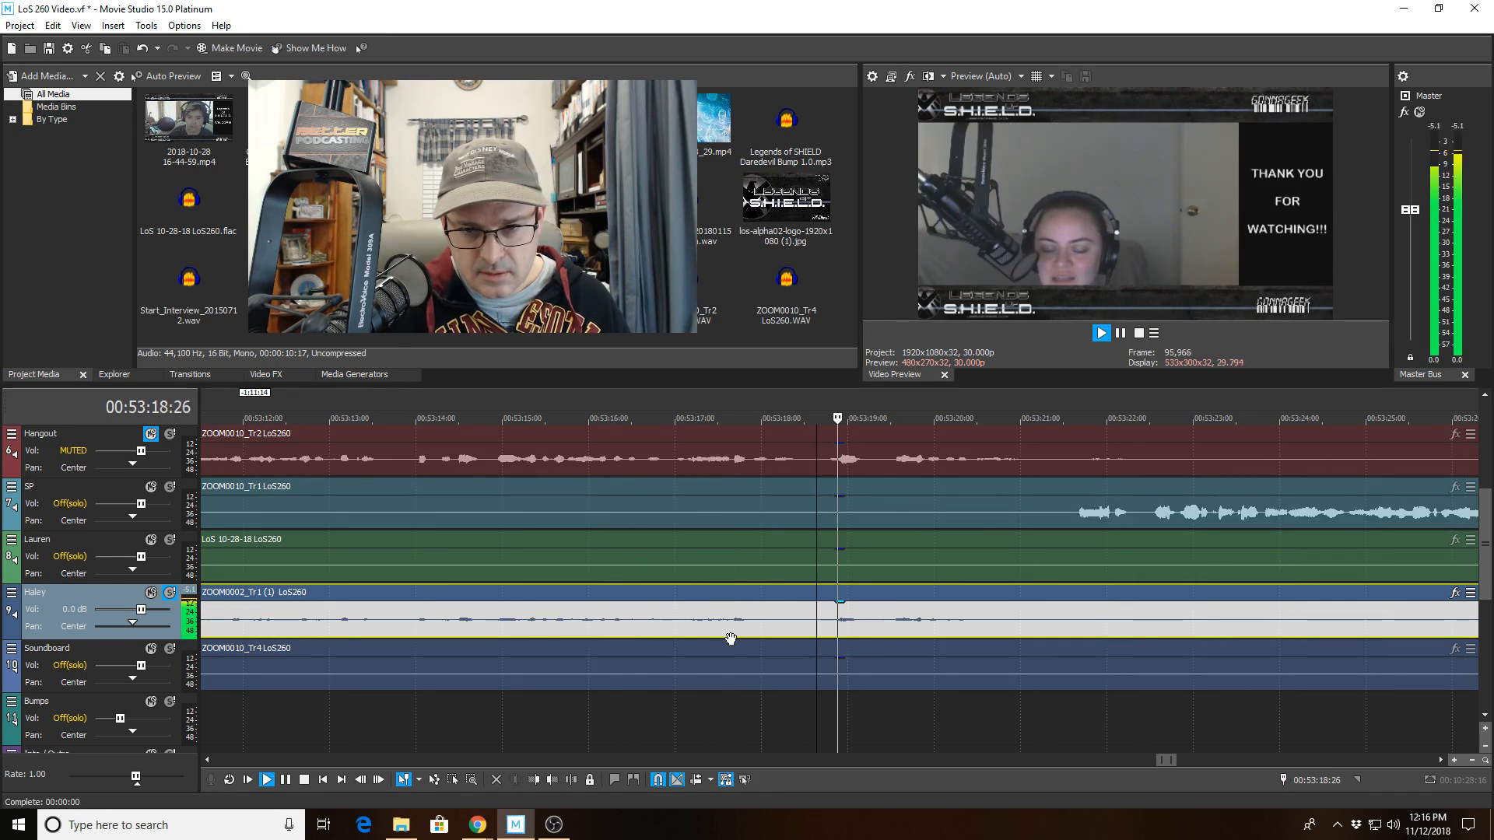
Cut the silence out of Haley's clip between about 00:53:21:09 and 00:53:23:09.
{"action": "left_click", "coordinate": [1046, 622]}
{"action": "key", "text": "space"}
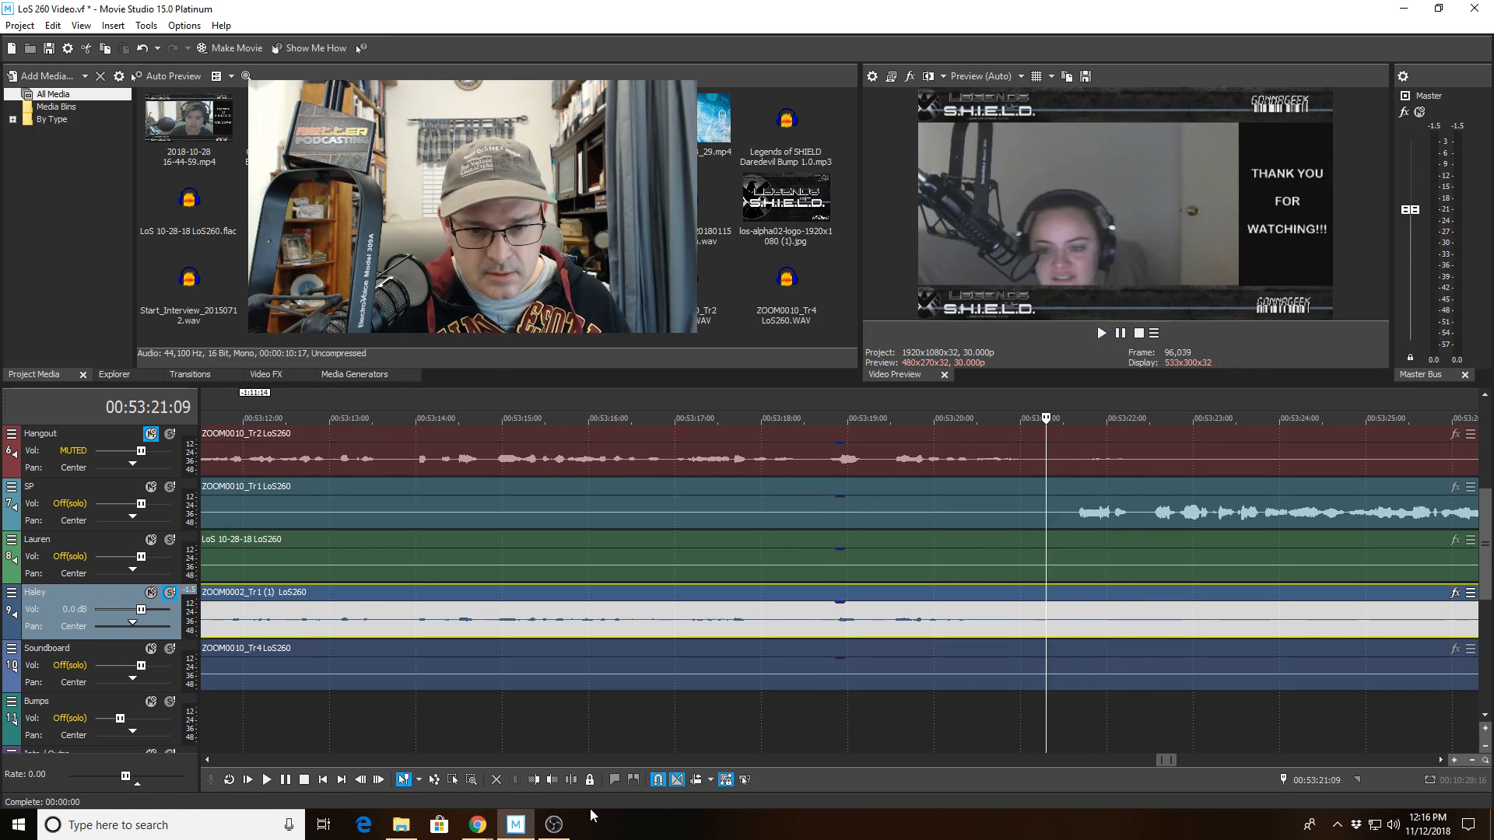
{"action": "left_click", "coordinate": [583, 780]}
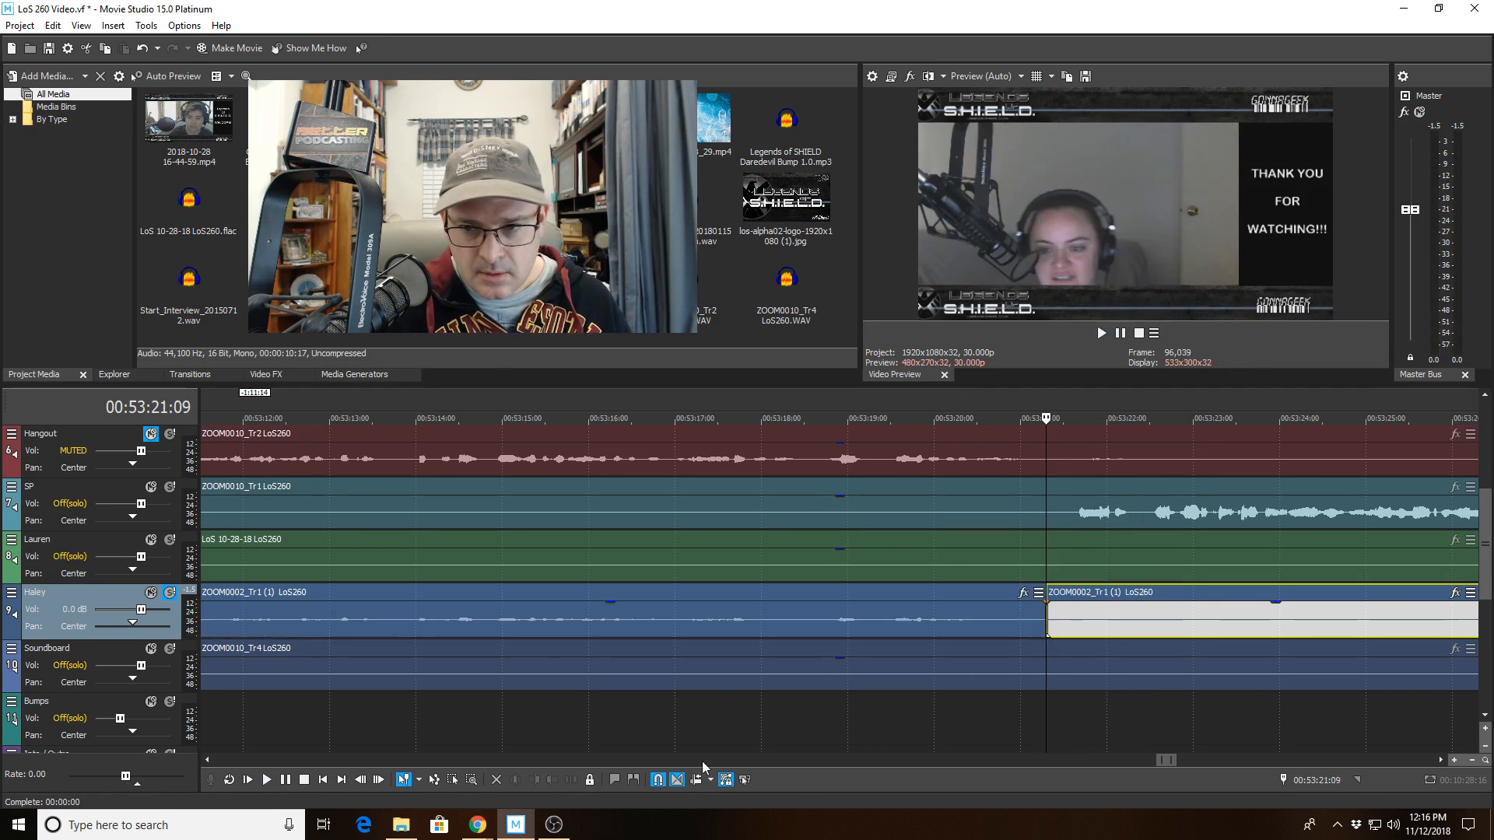
{"action": "left_click", "coordinate": [1220, 594]}
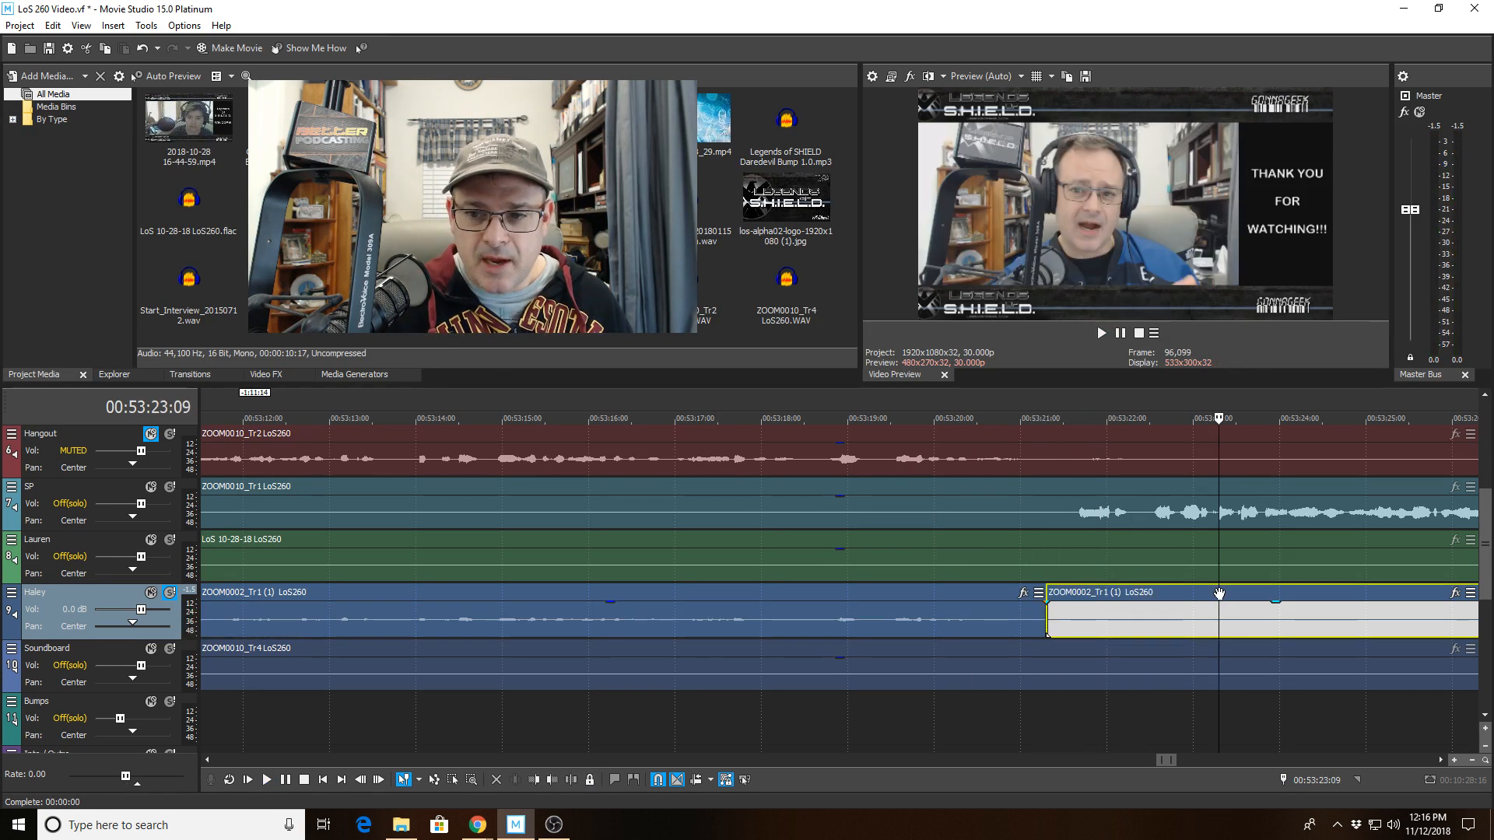
{"action": "left_click", "coordinate": [531, 779]}
{"action": "left_click", "coordinate": [856, 560]}
{"action": "scroll", "coordinate": [858, 560], "scroll_direction": "down", "scroll_amount": 6}
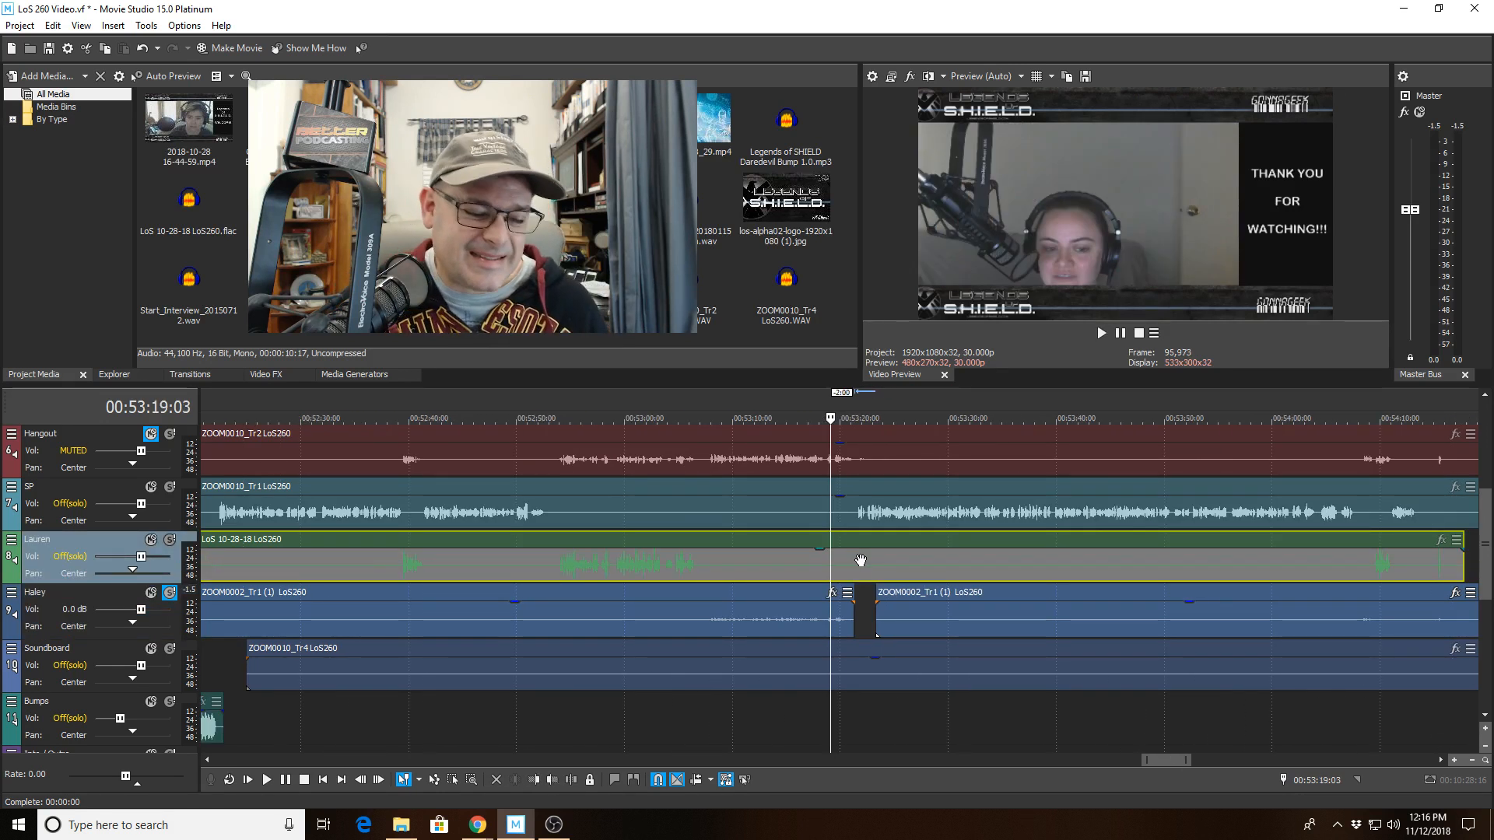
{"action": "key", "text": "space"}
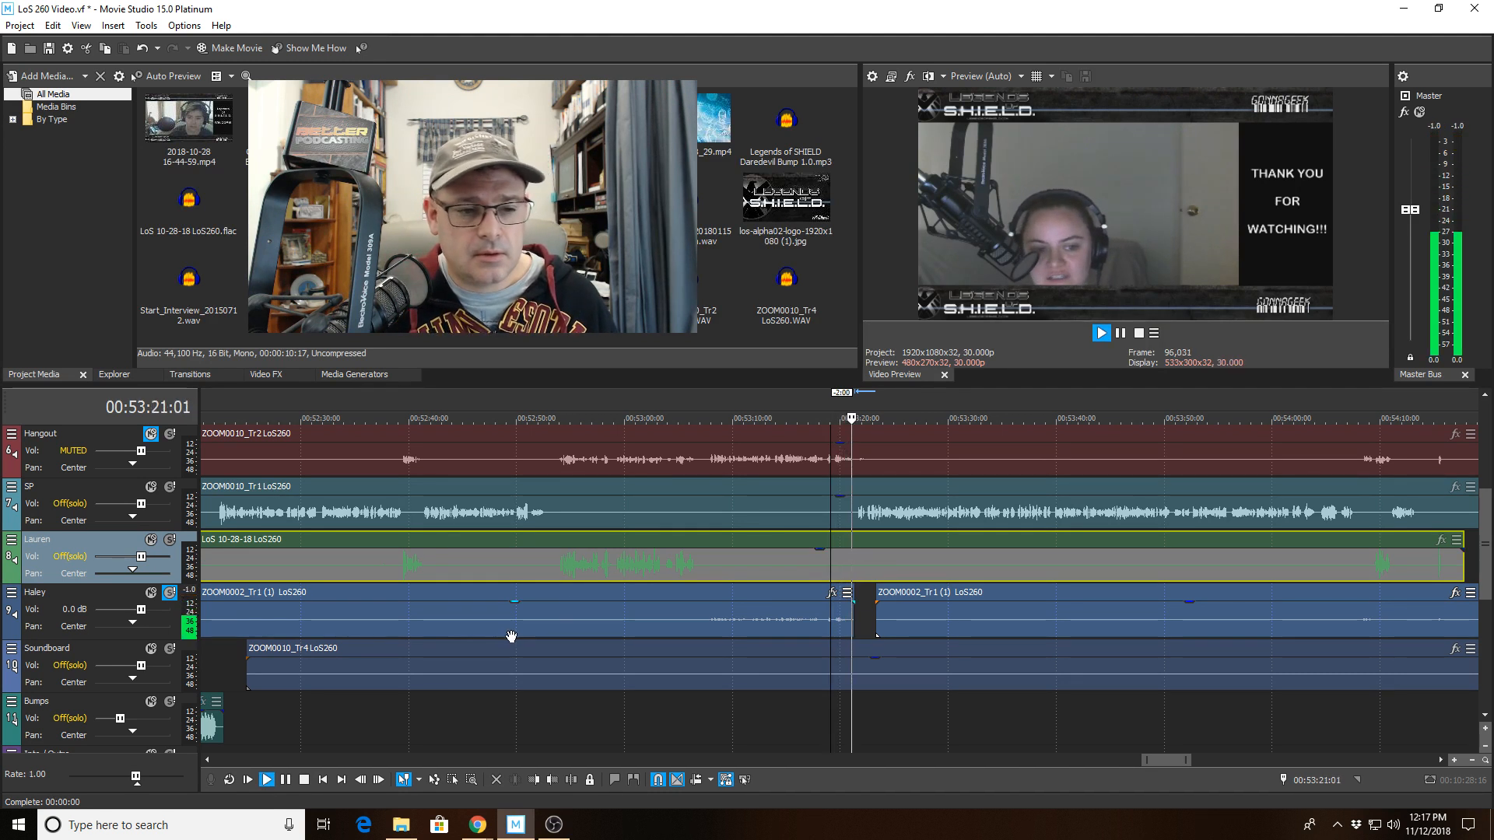
Unsolo Haley's track and play back all speakers through the following conversation.
{"action": "left_click", "coordinate": [169, 593]}
{"action": "key", "text": "space"}
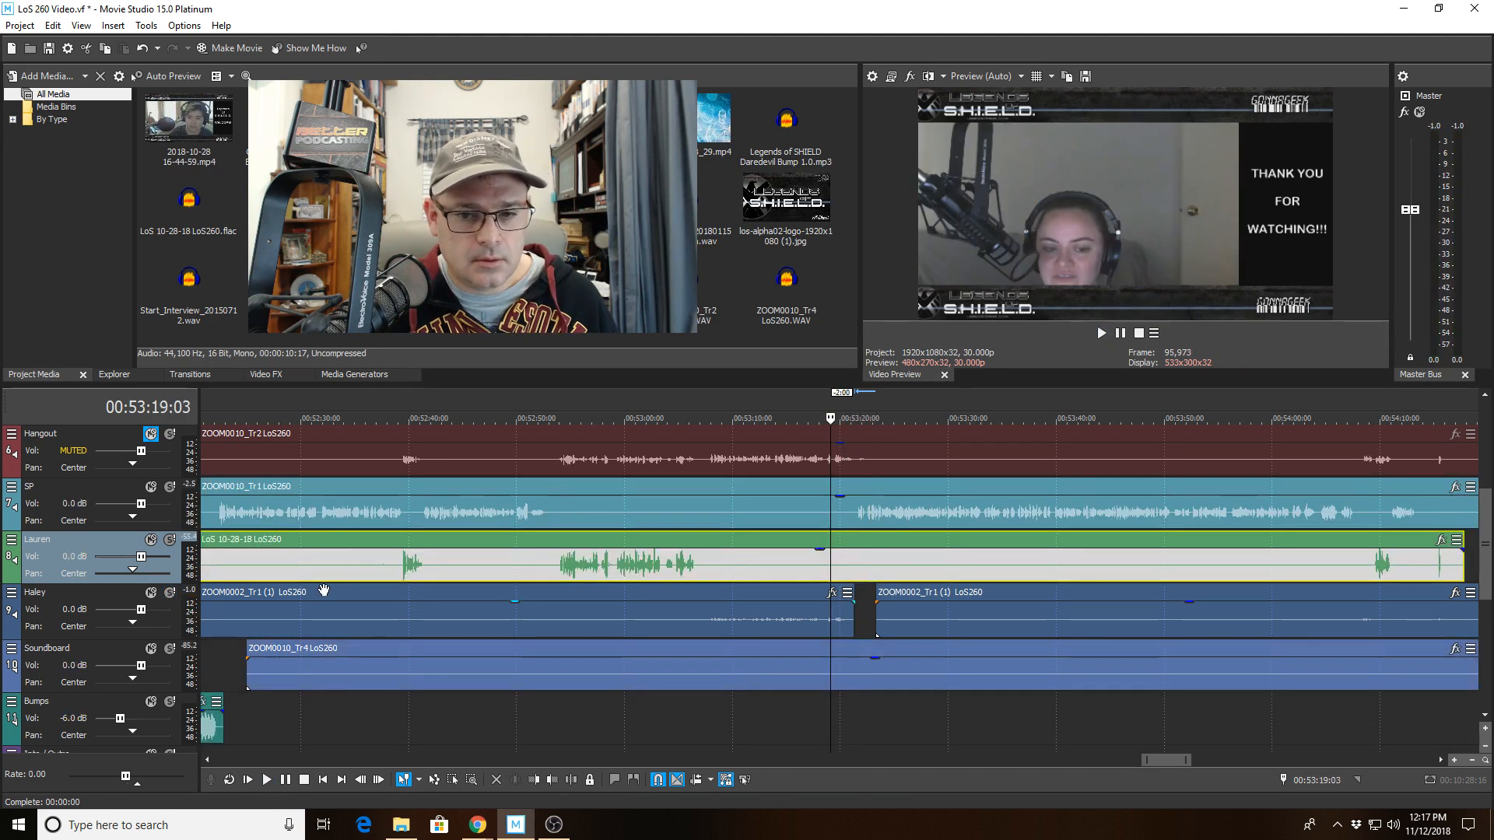
{"action": "key", "text": "space"}
{"action": "scroll", "coordinate": [517, 662], "scroll_direction": "down", "scroll_amount": 3}
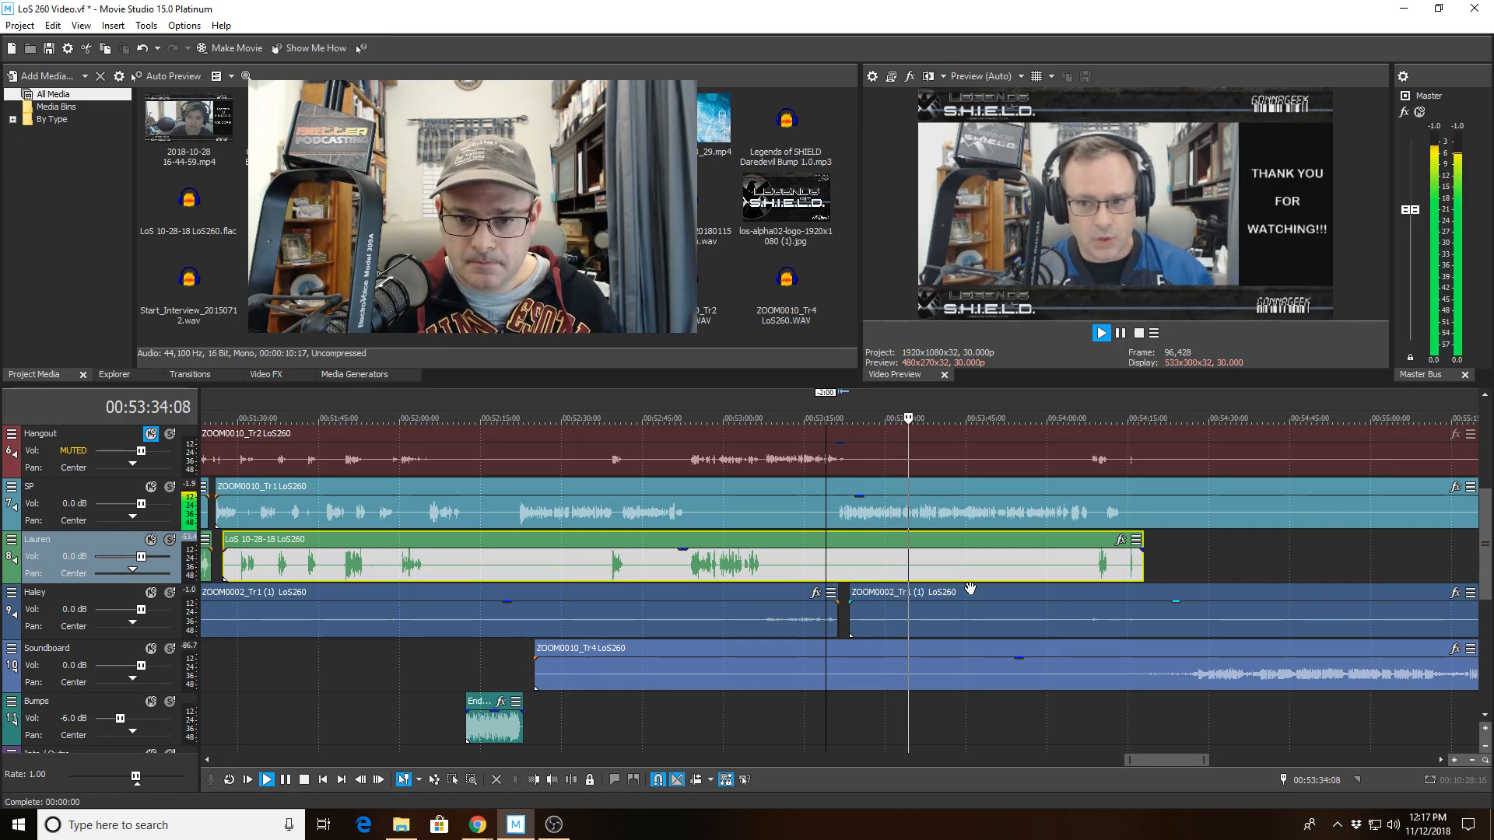
{"action": "scroll", "coordinate": [995, 566], "scroll_direction": "up", "scroll_amount": 6}
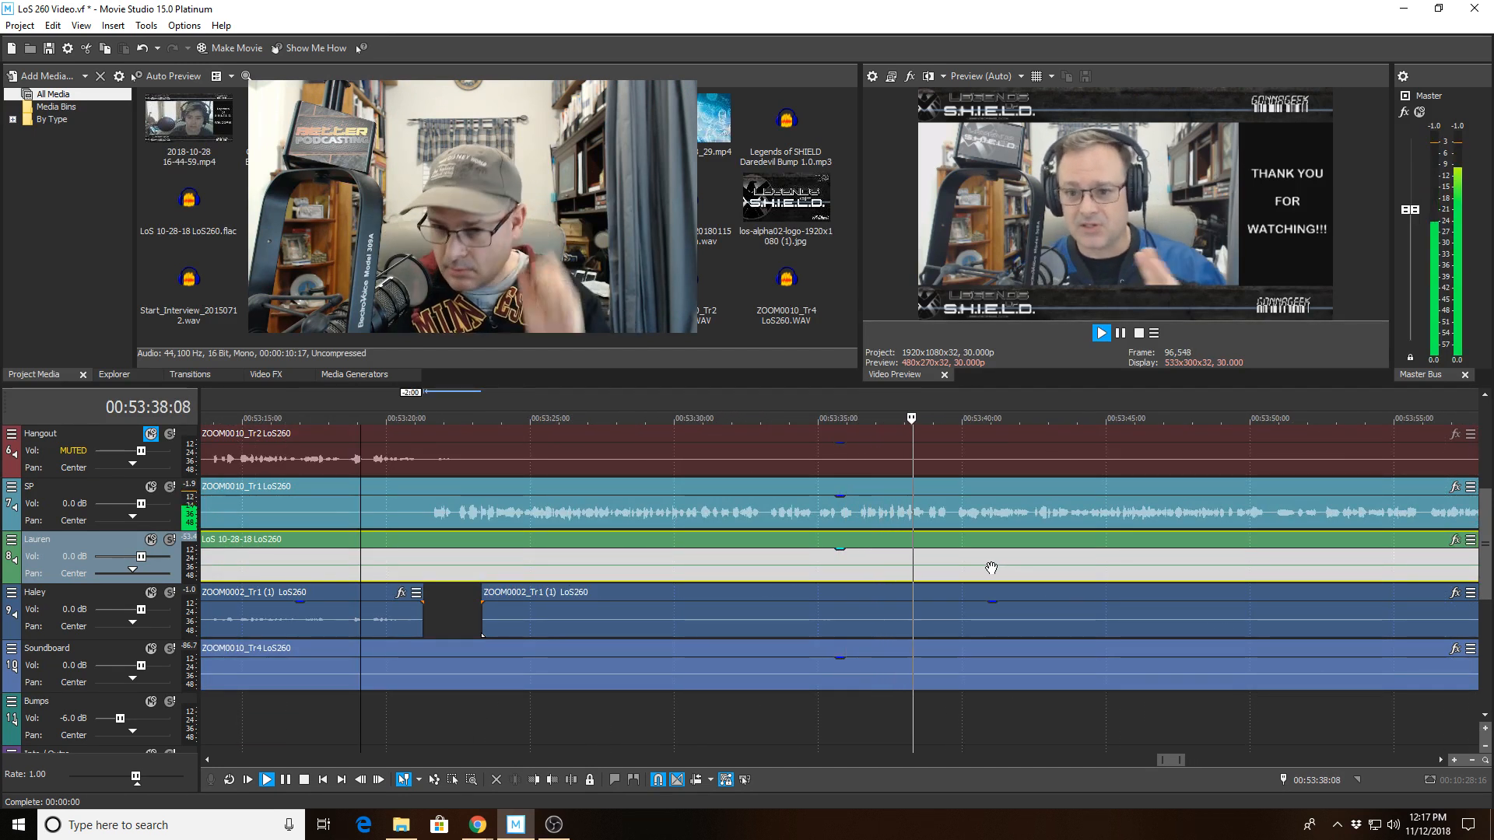
{"action": "scroll", "coordinate": [991, 568], "scroll_direction": "down", "scroll_amount": 3}
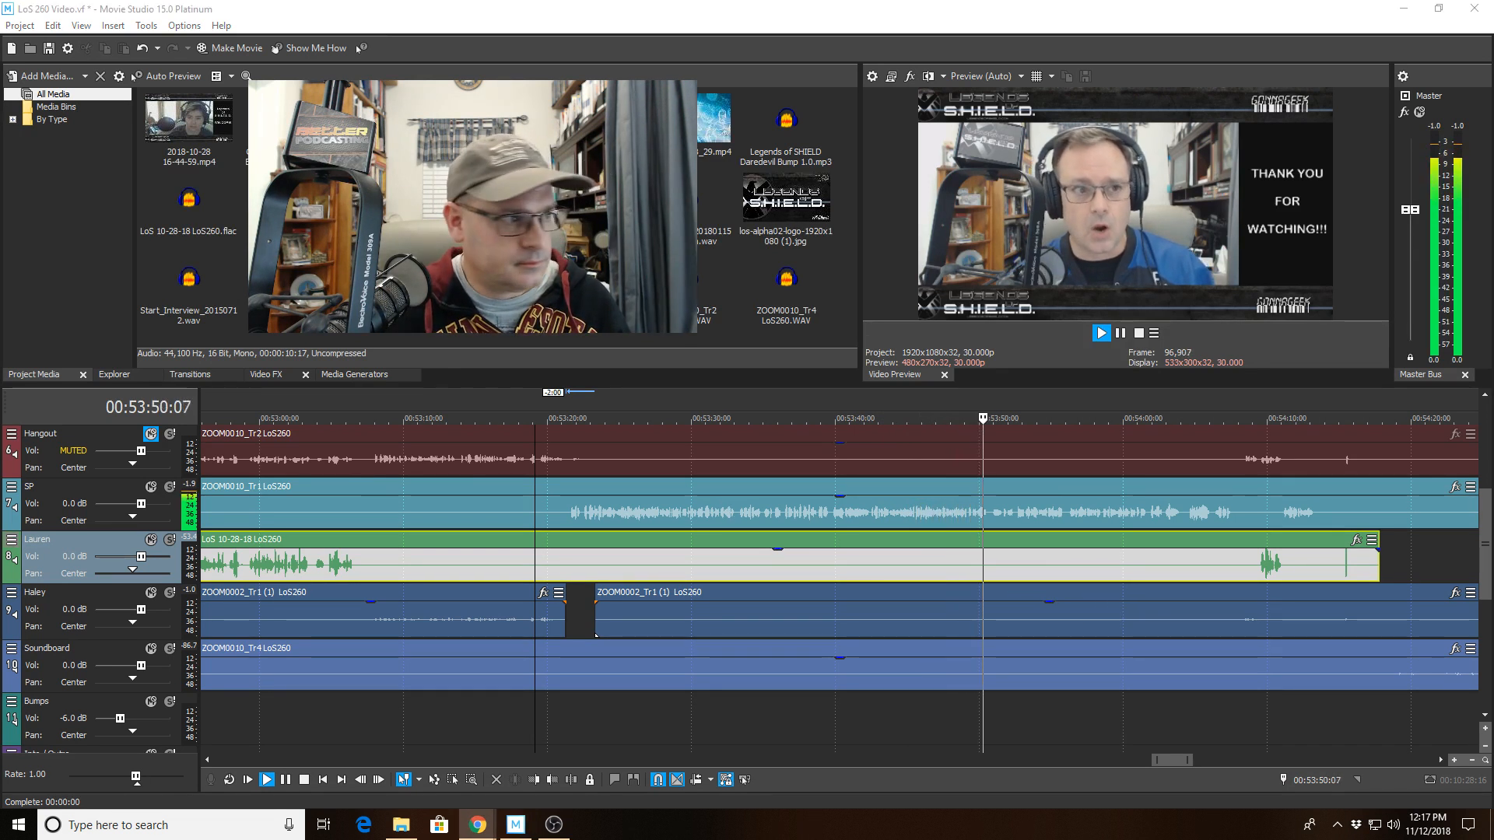
Cut the silence out of Haley's clip between about 00:53:49:07 and 00:53:54:10.
{"action": "left_click", "coordinate": [968, 568]}
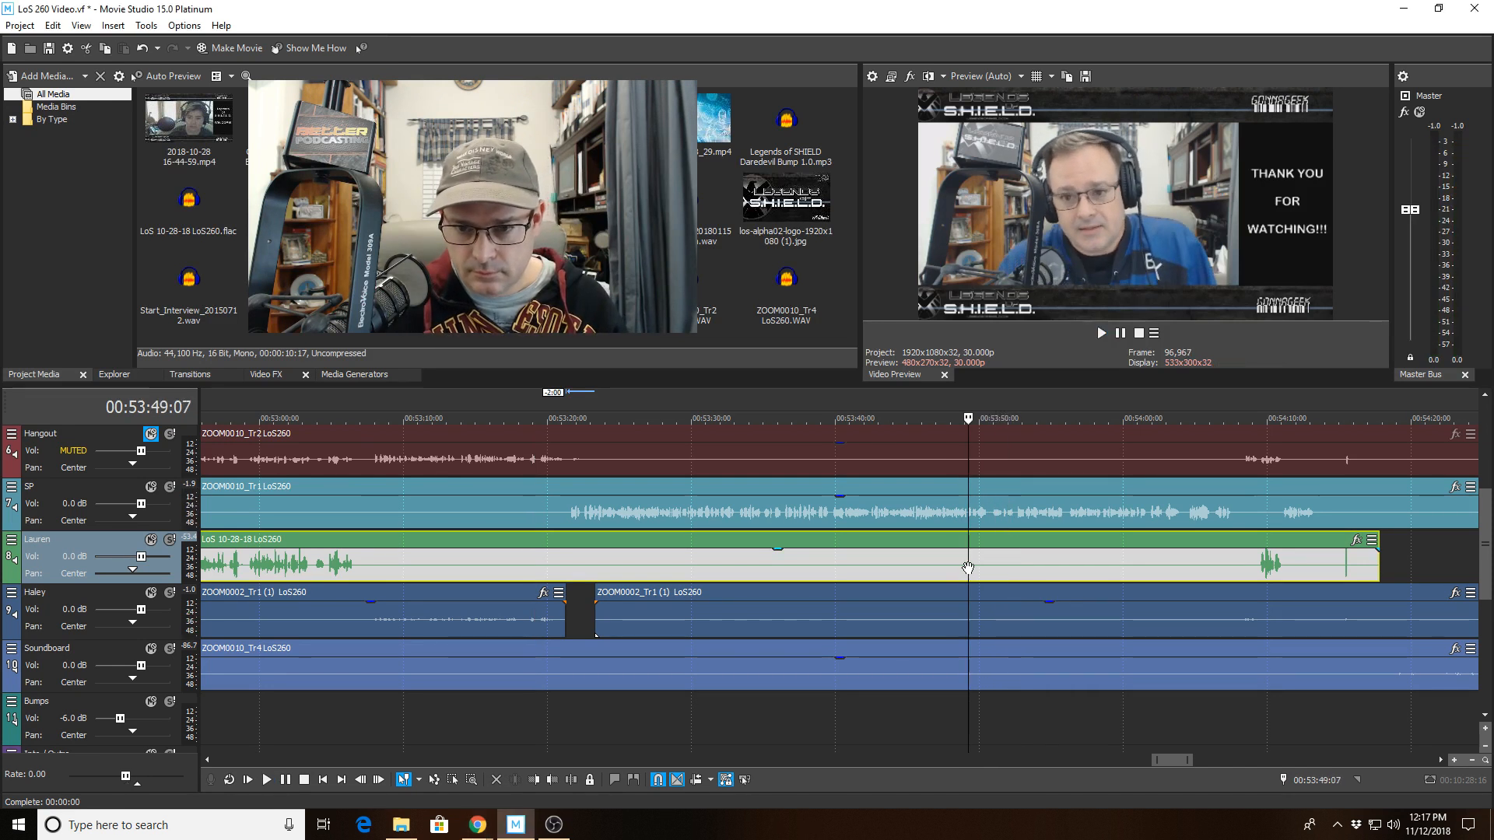
{"action": "key", "text": "space"}
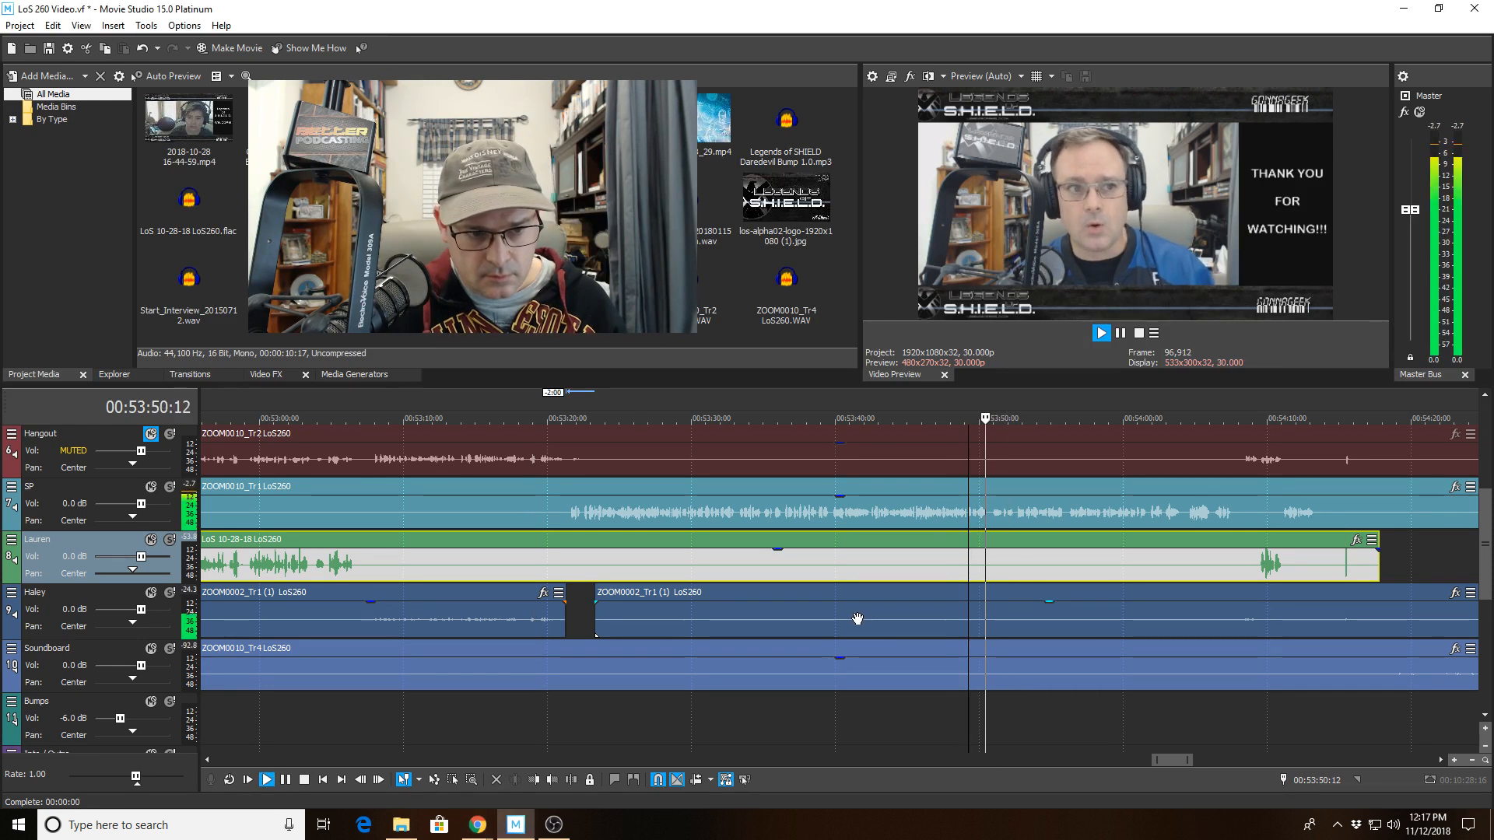
{"action": "left_click", "coordinate": [969, 627]}
{"action": "left_click", "coordinate": [570, 780]}
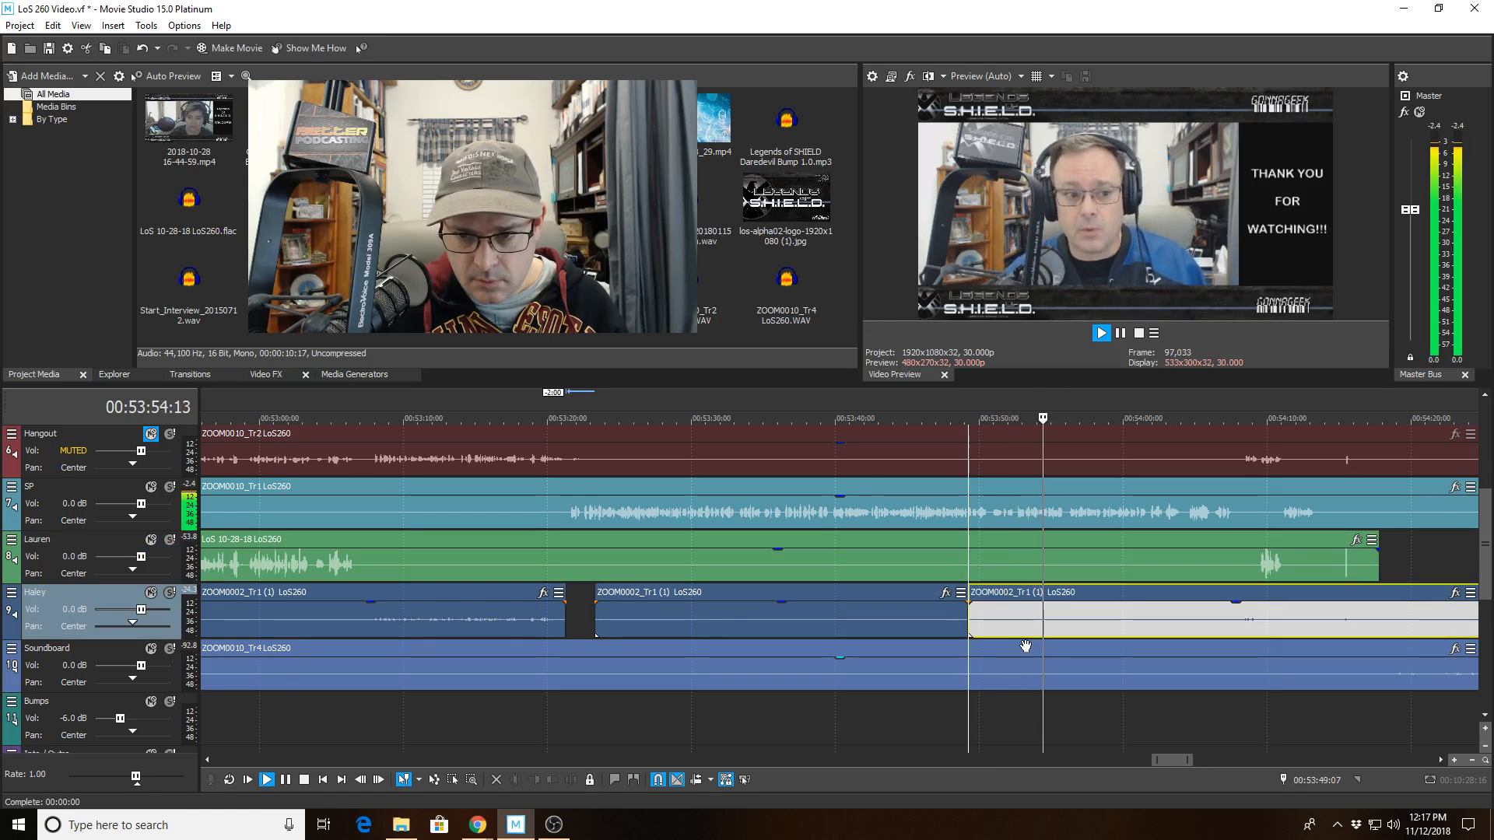
{"action": "left_click", "coordinate": [1041, 624]}
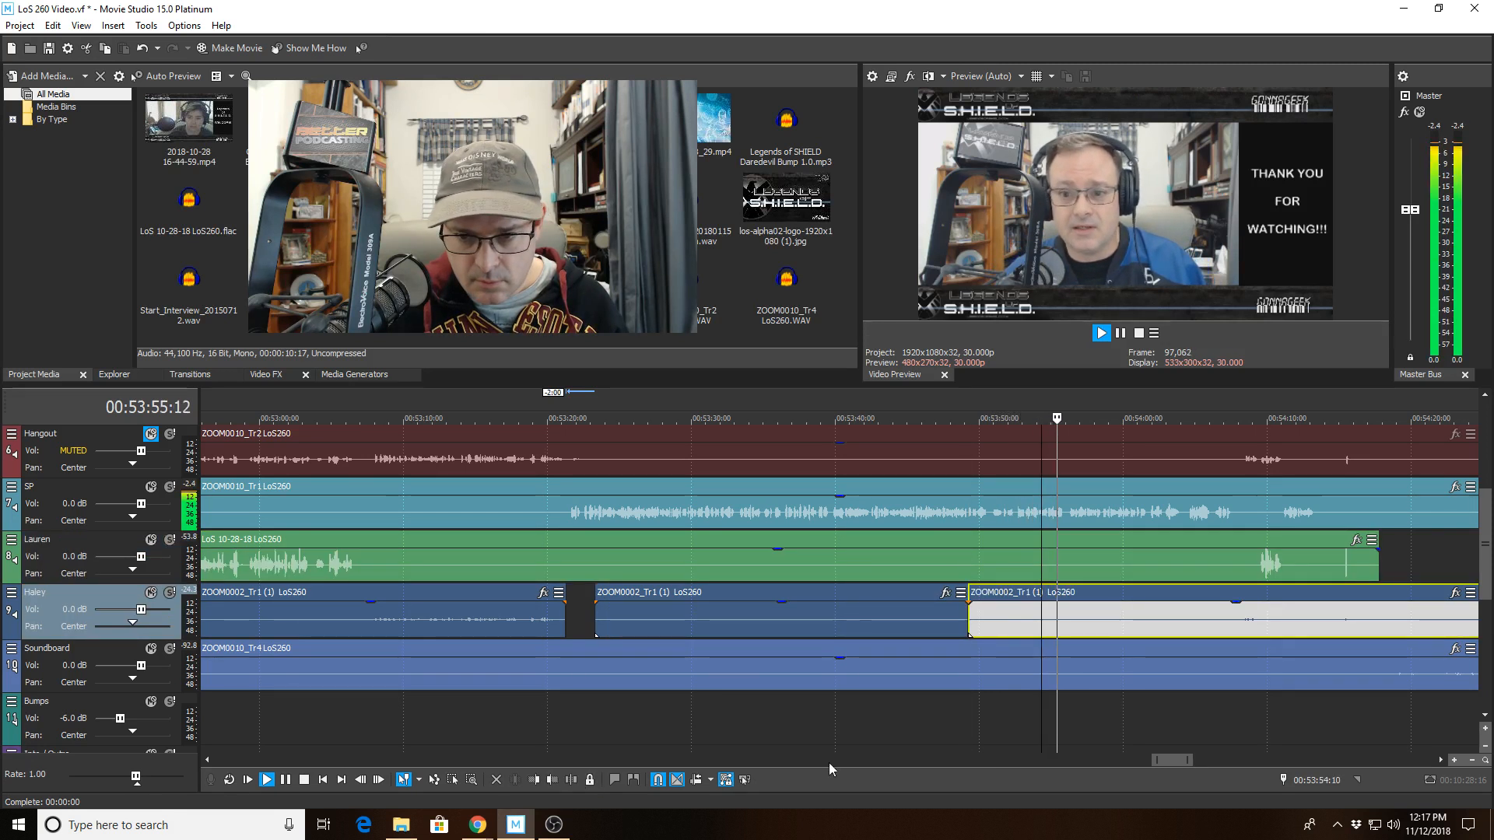
{"action": "left_click", "coordinate": [535, 779]}
{"action": "left_click", "coordinate": [952, 562]}
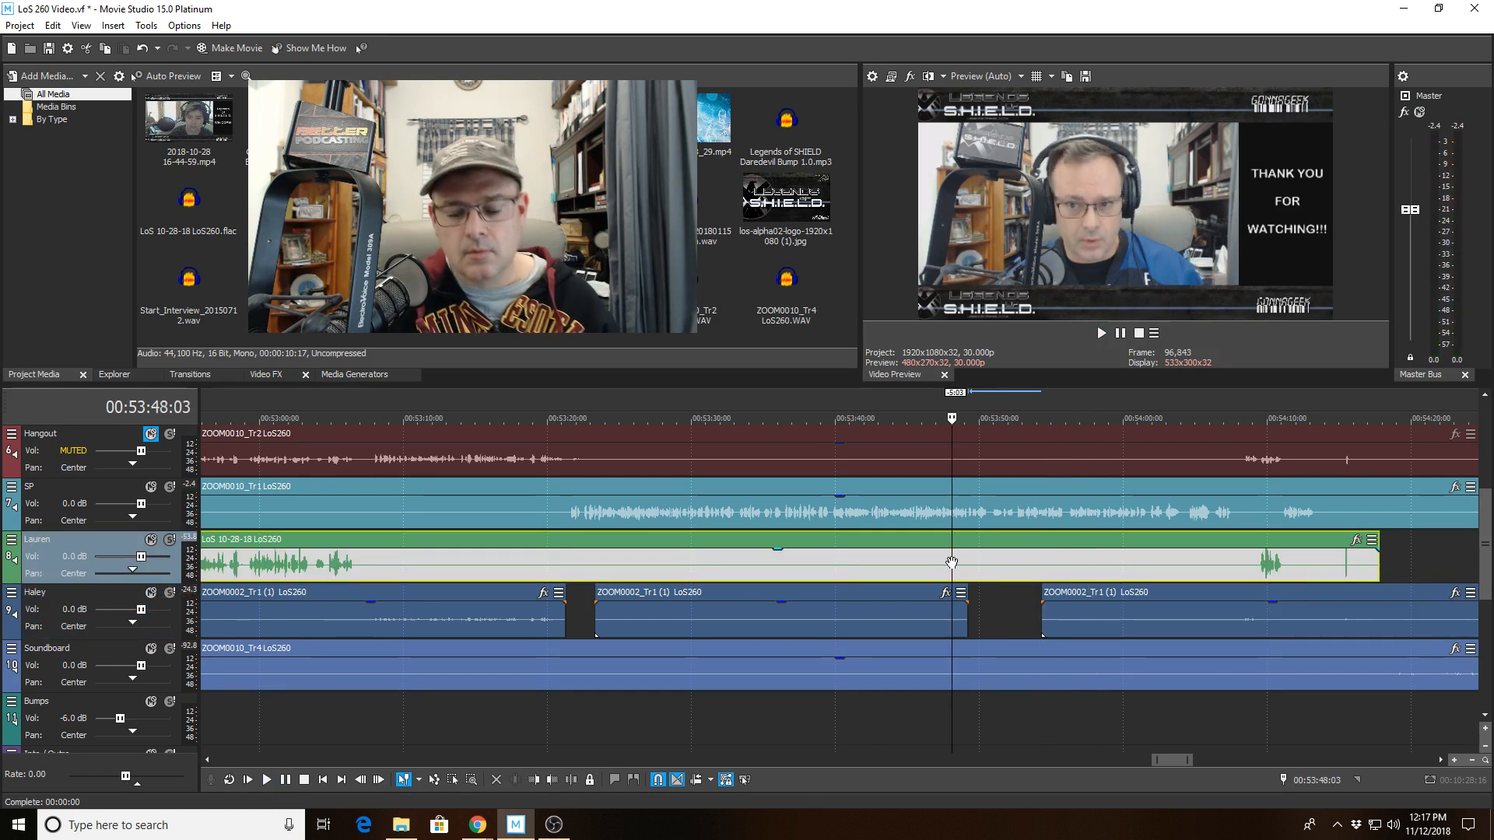
{"action": "key", "text": "space"}
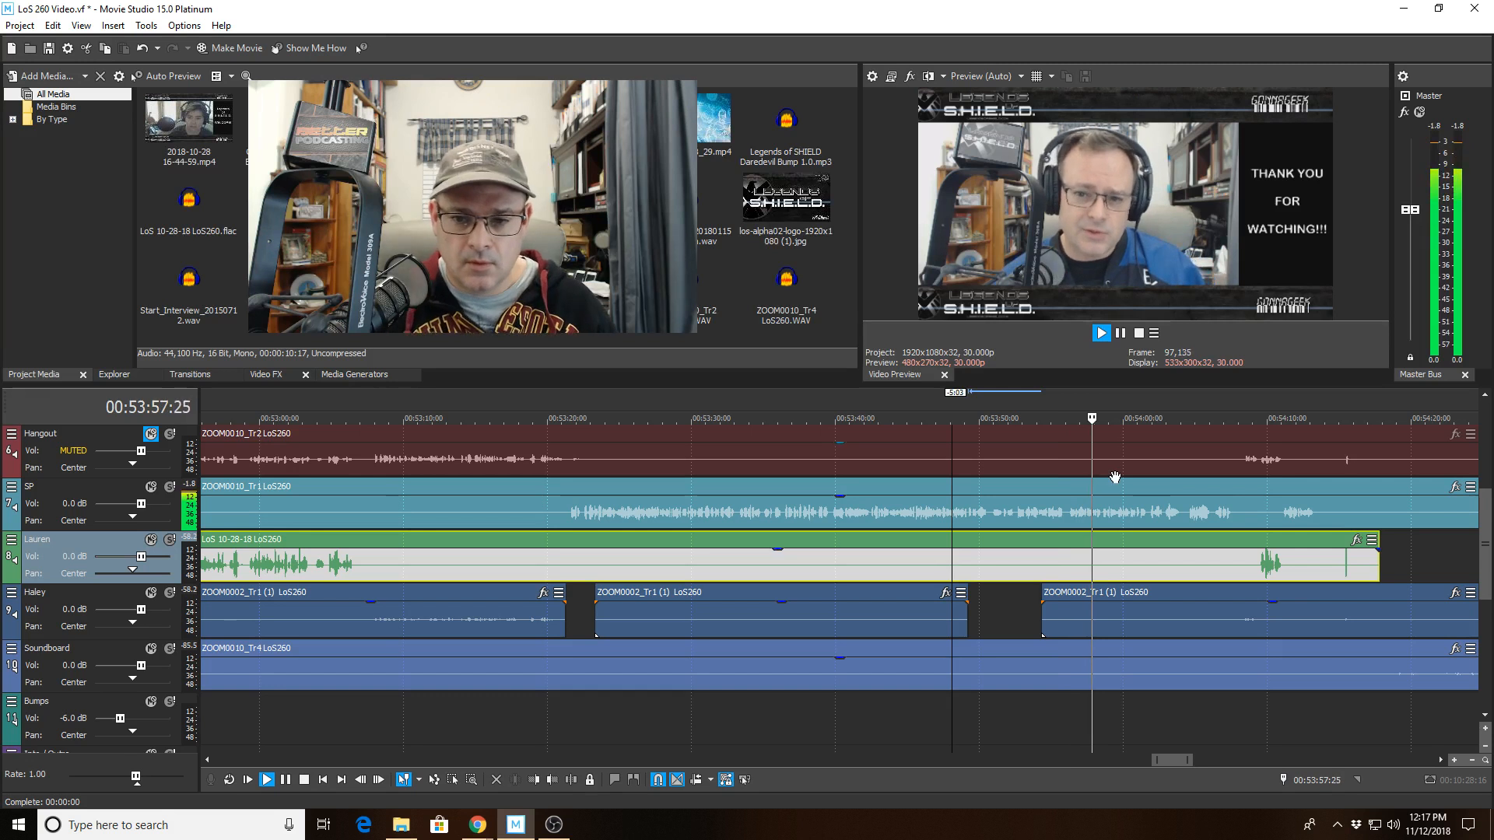
Play back from about 00:53:51 and review the speaker tracks toward the episode's end.
{"action": "left_click", "coordinate": [1009, 491]}
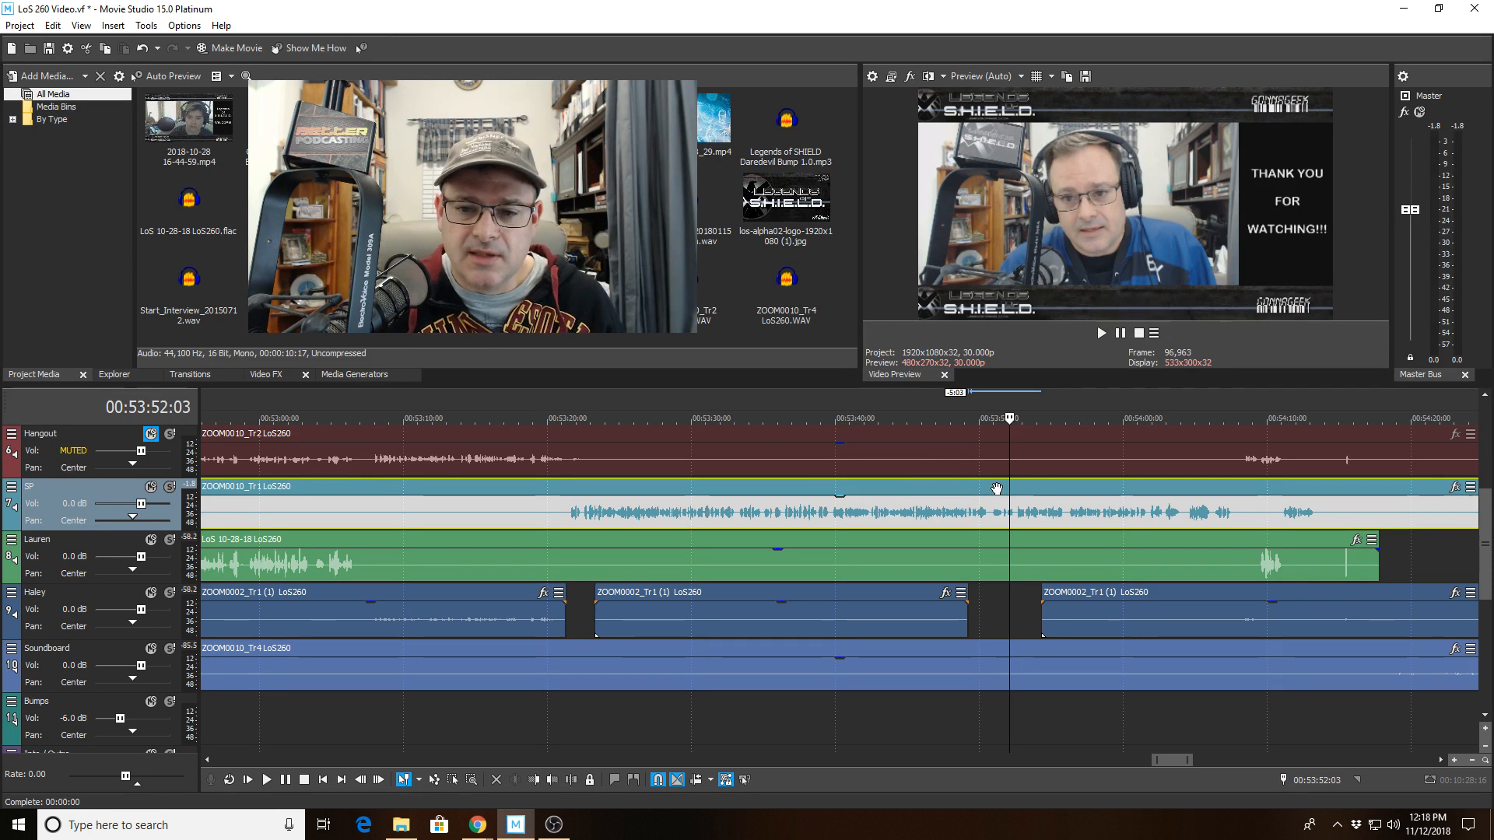
{"action": "left_click", "coordinate": [997, 489]}
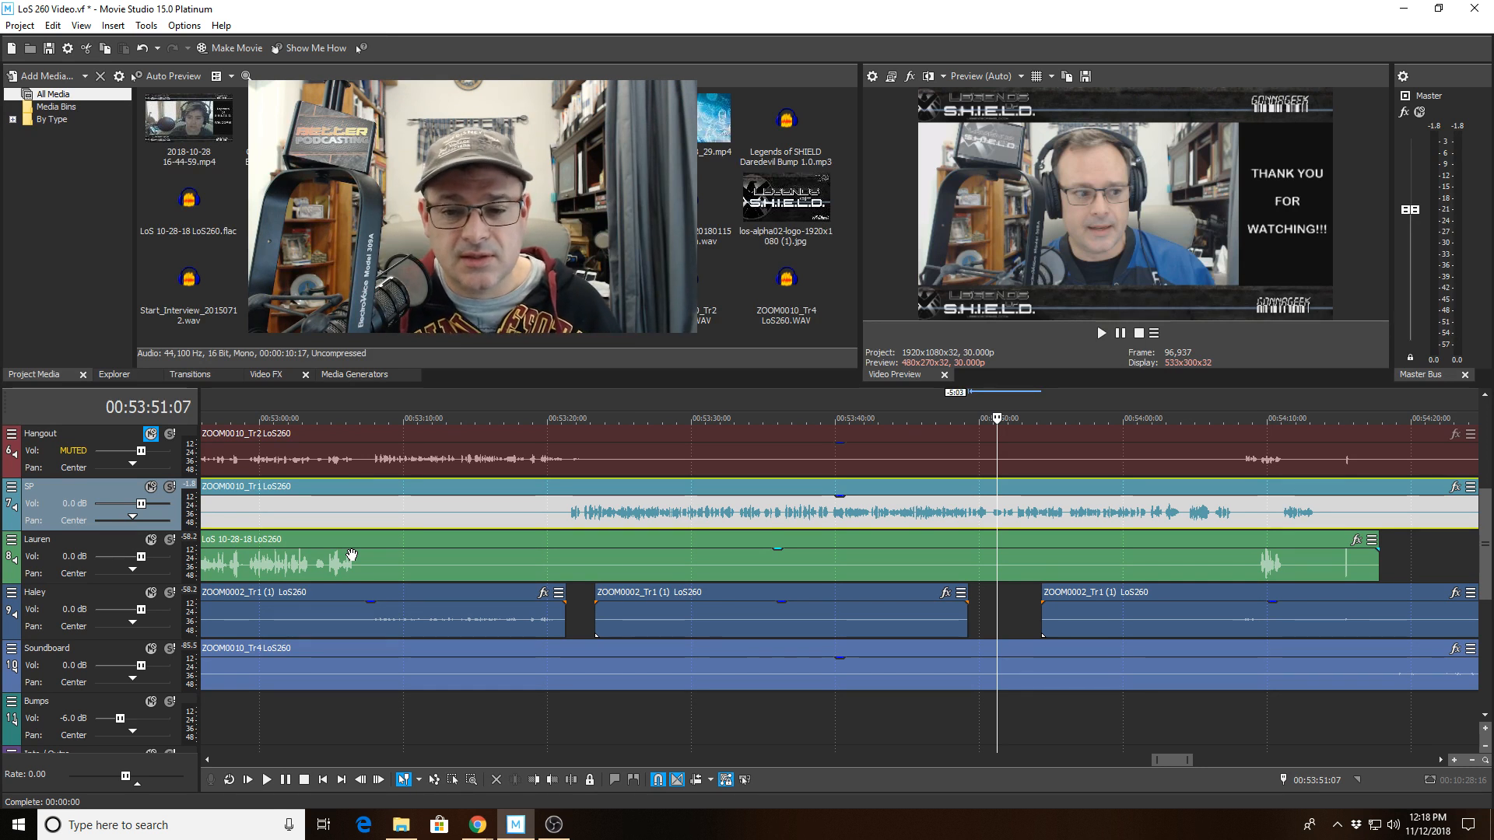
{"action": "left_click", "coordinate": [954, 508]}
{"action": "key", "text": "space"}
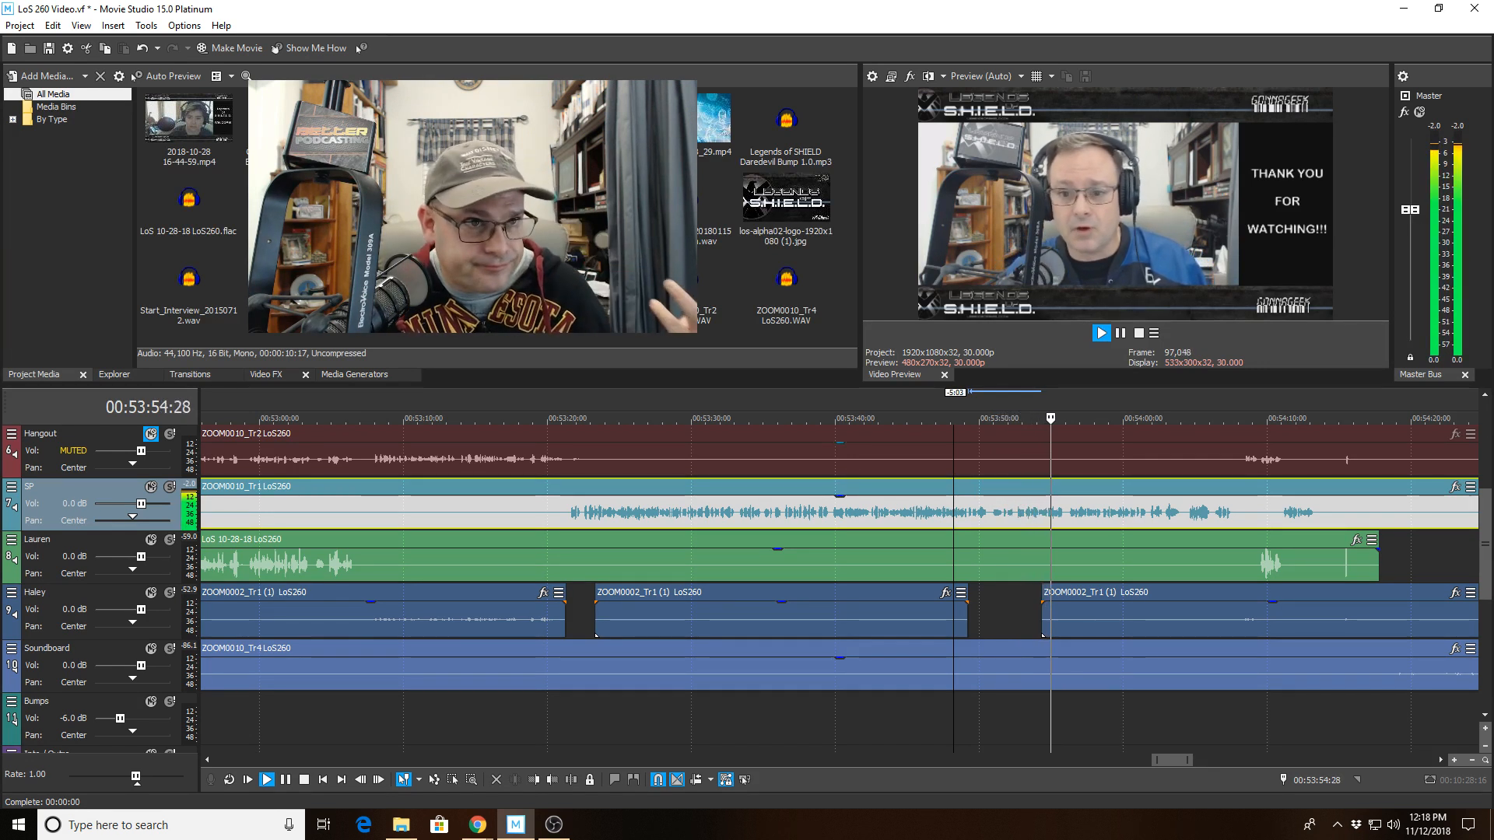
{"action": "scroll", "coordinate": [1045, 583], "scroll_direction": "up", "scroll_amount": 4}
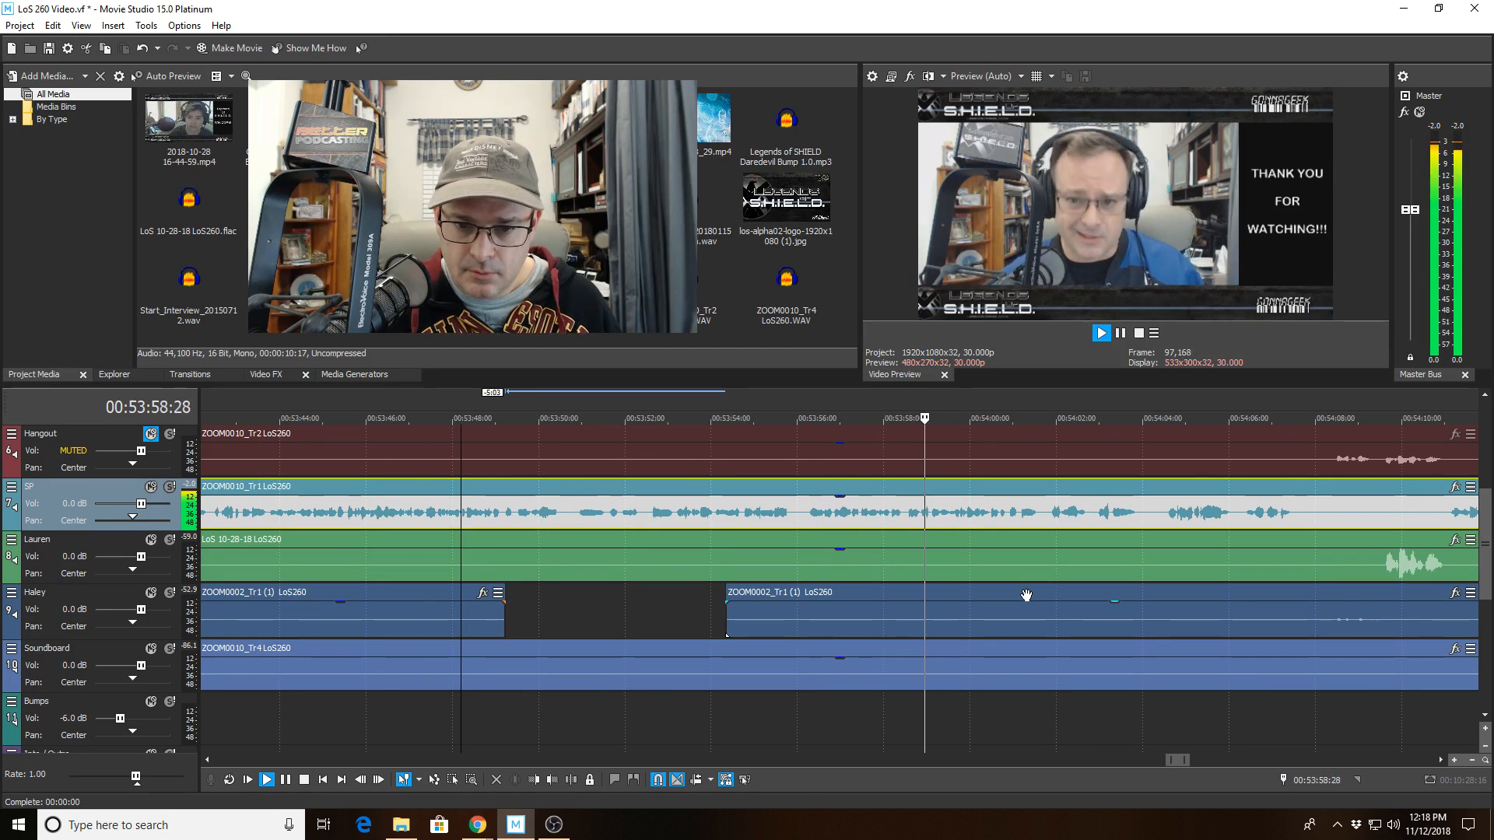
{"action": "scroll", "coordinate": [1024, 595], "scroll_direction": "down", "scroll_amount": 2}
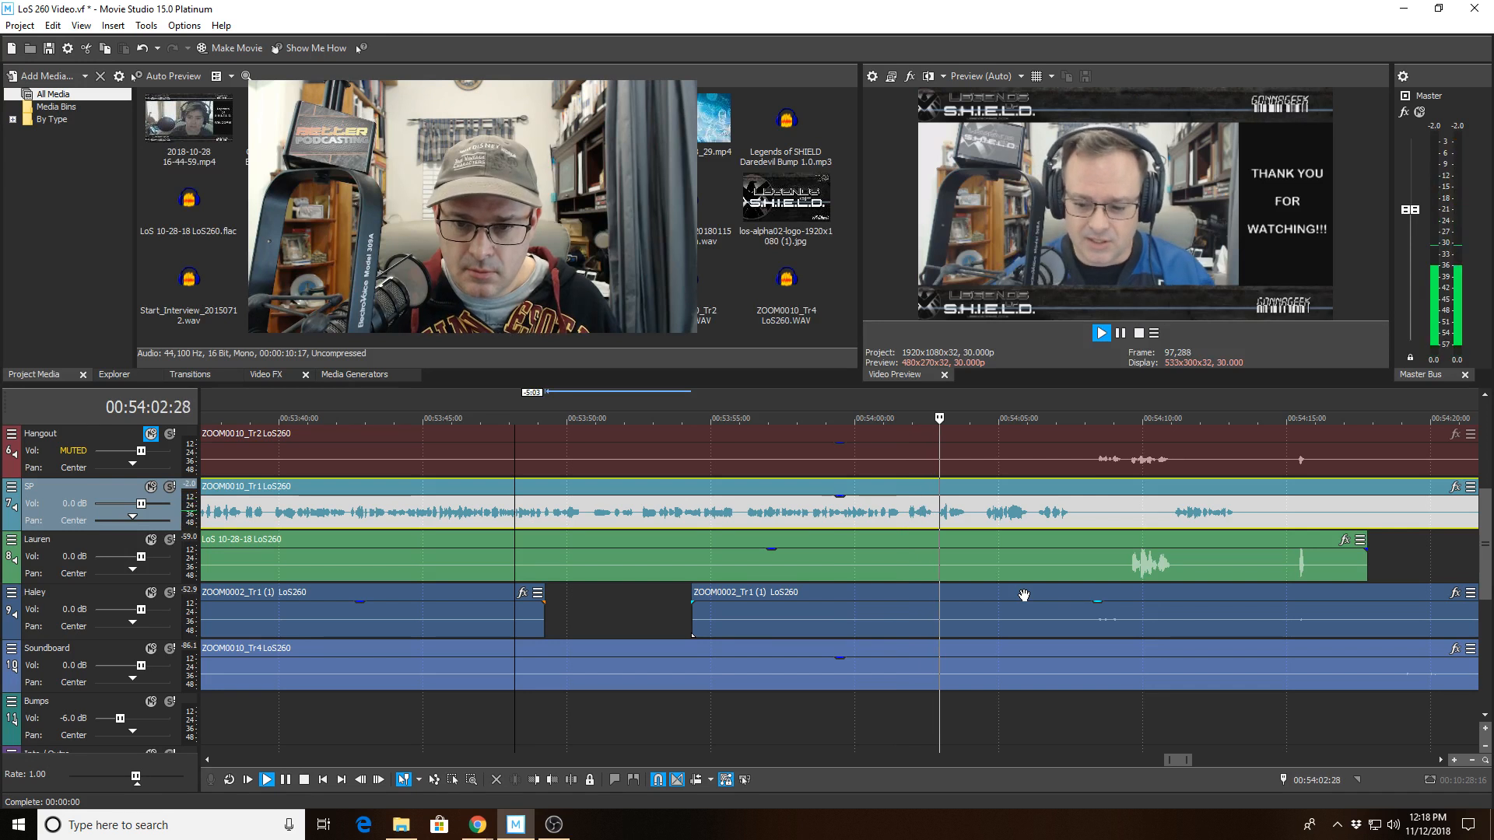
{"action": "scroll", "coordinate": [1024, 595], "scroll_direction": "down", "scroll_amount": 1}
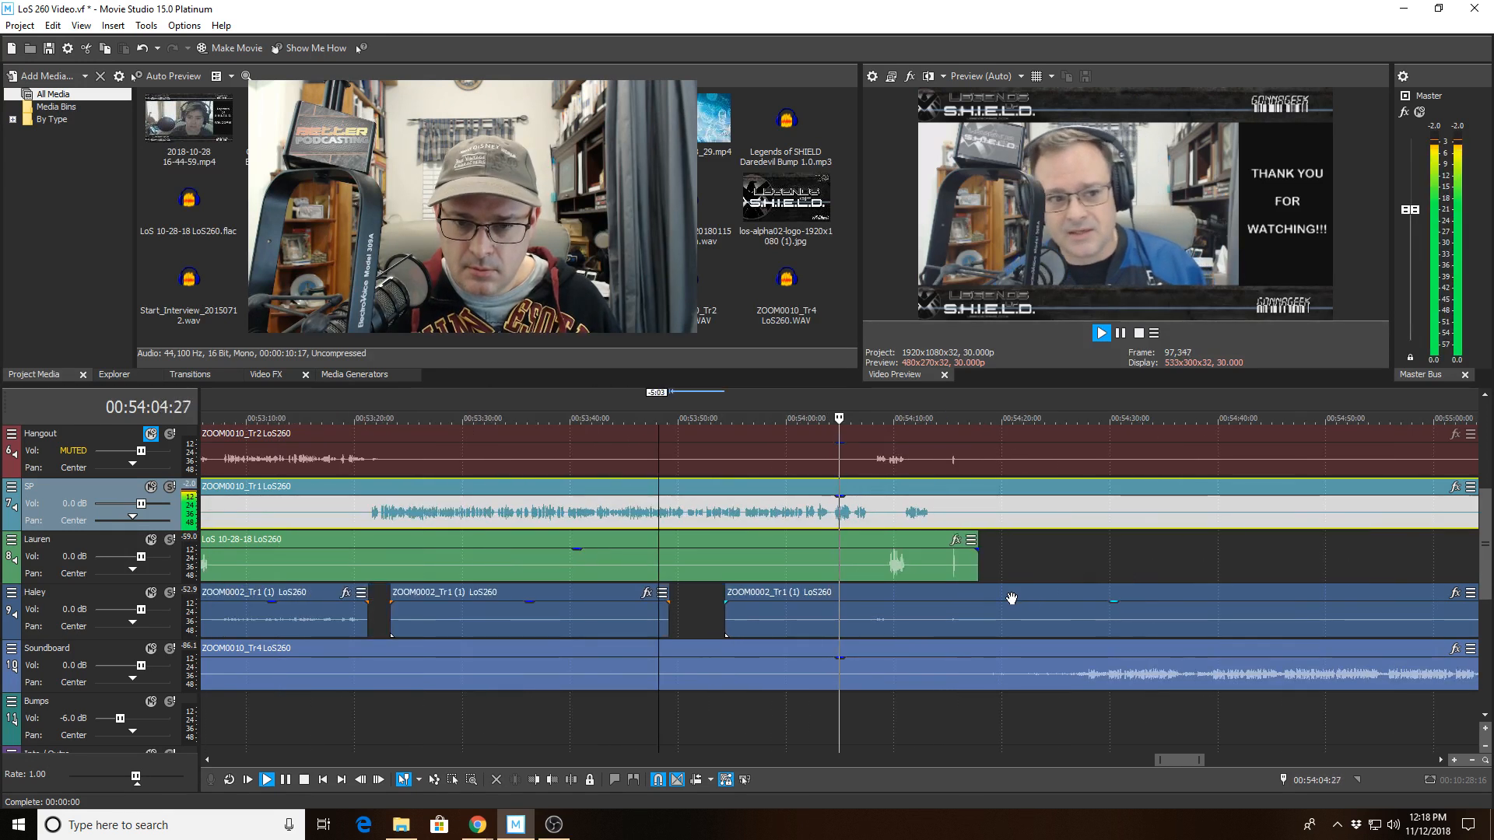
{"action": "scroll", "coordinate": [985, 668], "scroll_direction": "up", "scroll_amount": 1}
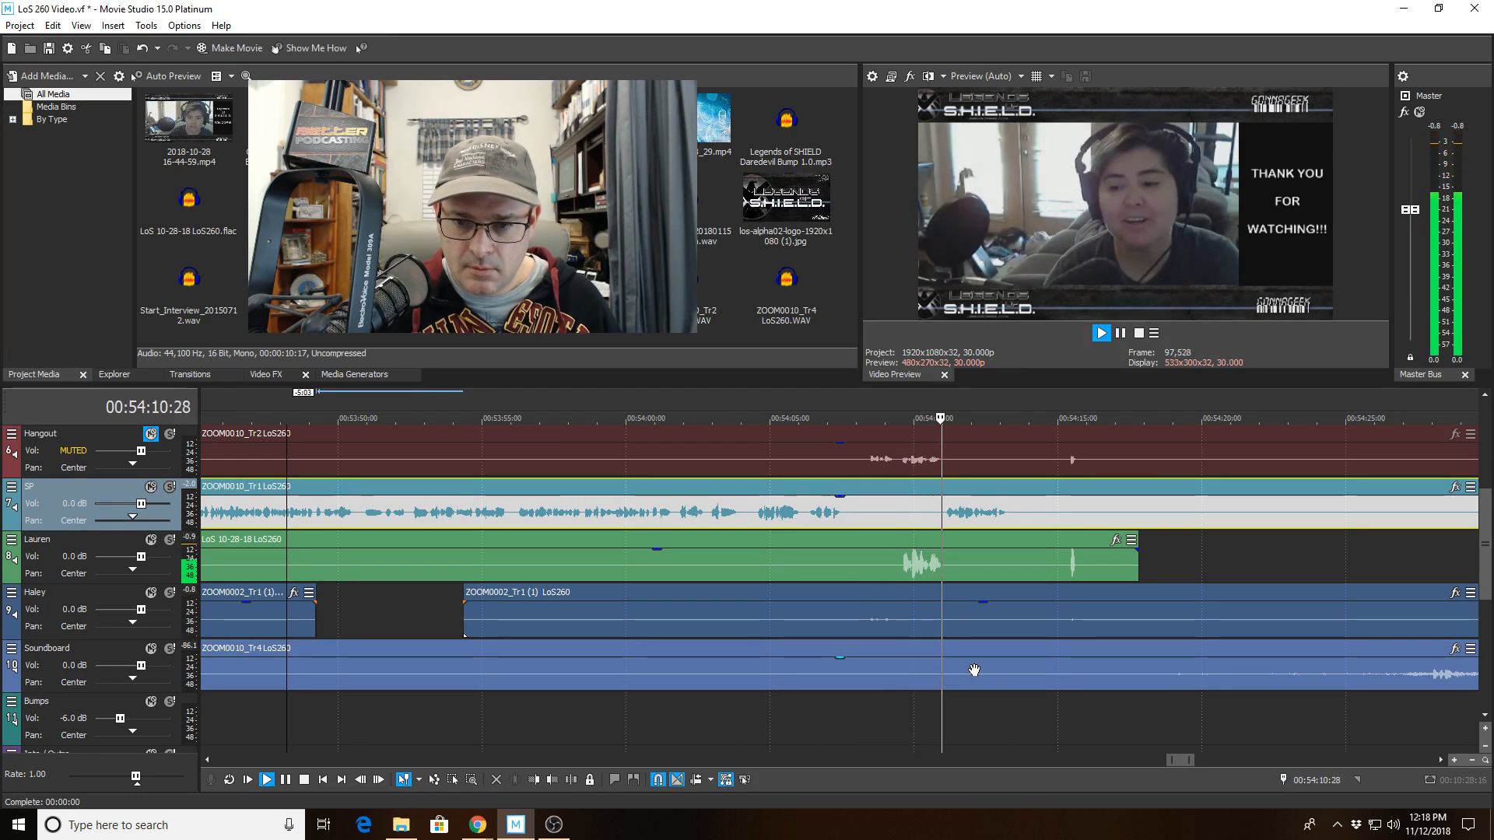
{"action": "scroll", "coordinate": [997, 666], "scroll_direction": "down", "scroll_amount": 1}
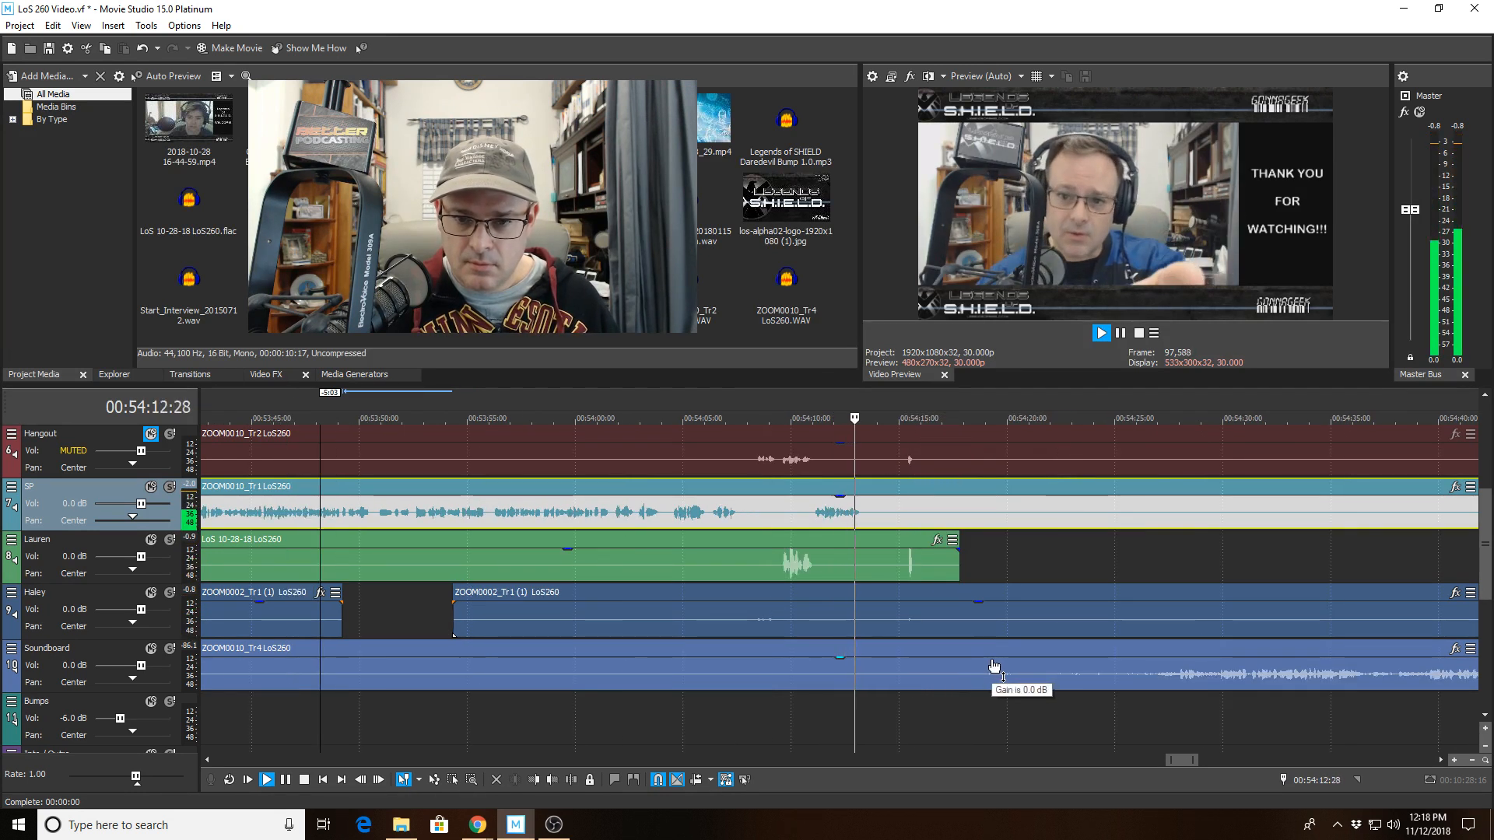
{"action": "scroll", "coordinate": [994, 667], "scroll_direction": "down", "scroll_amount": 1}
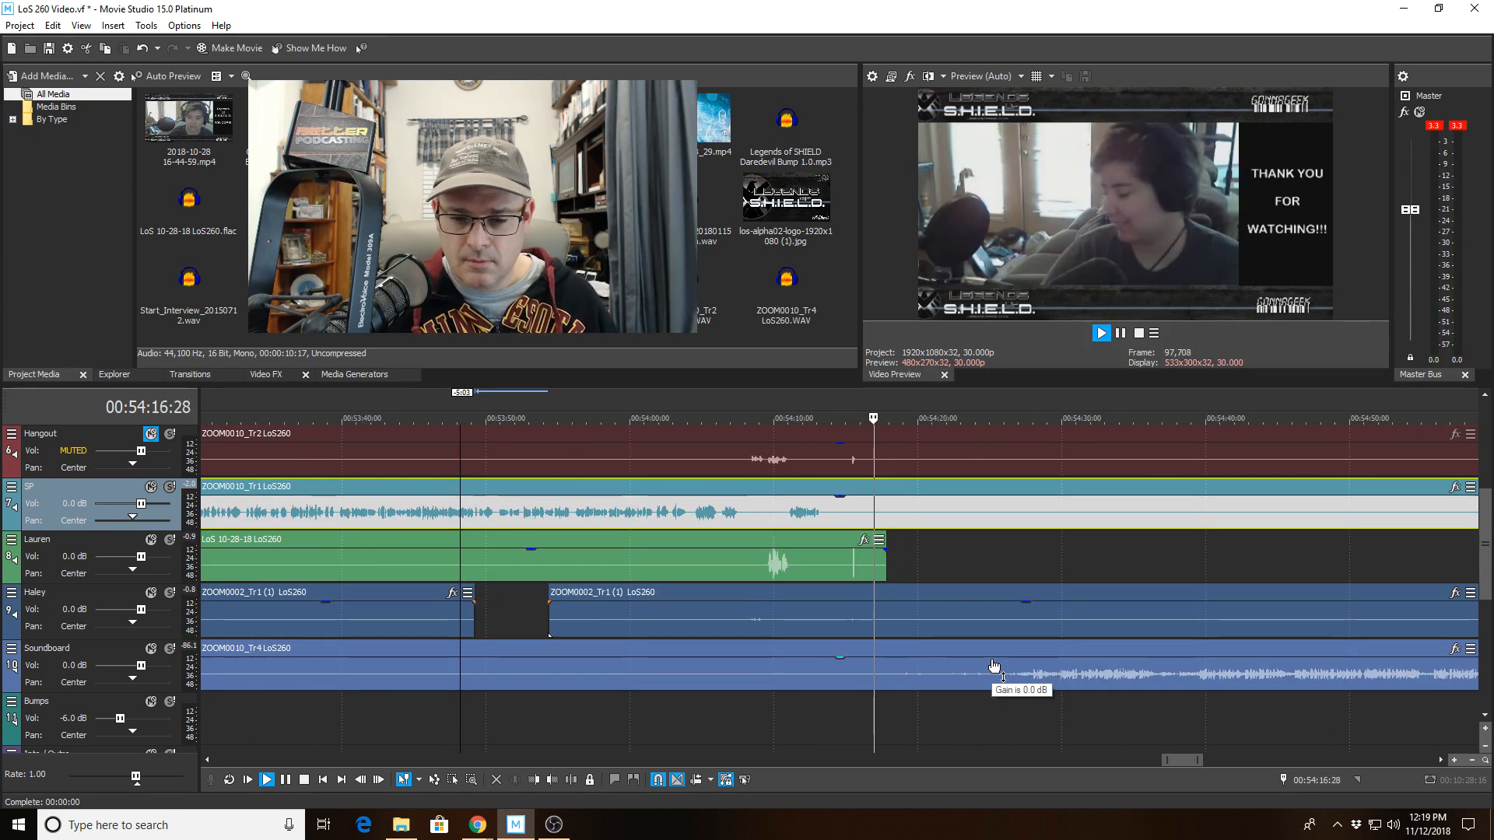
{"action": "key", "text": "space"}
{"action": "scroll", "coordinate": [994, 667], "scroll_direction": "down", "scroll_amount": 3}
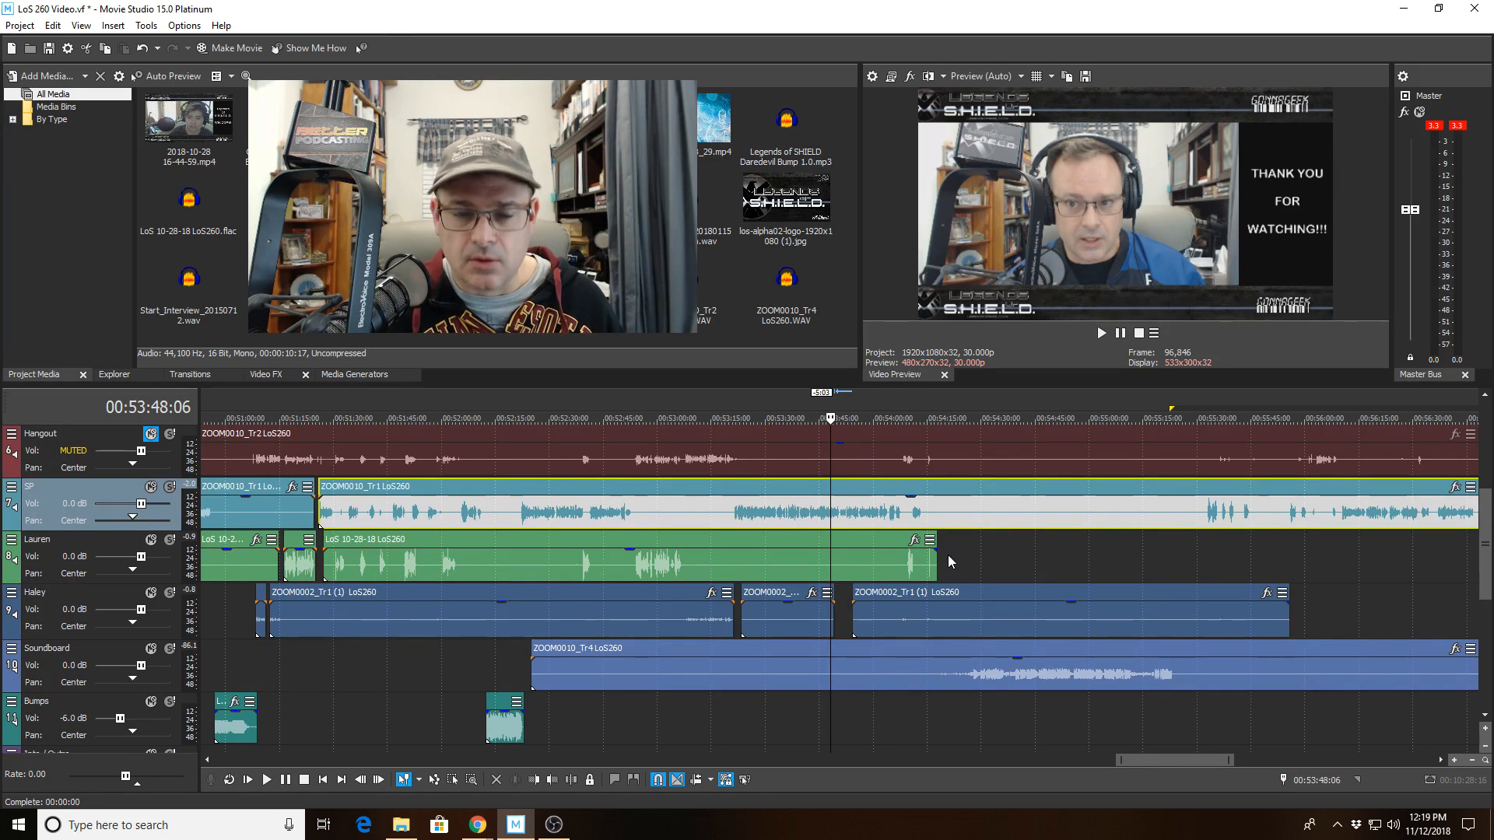
{"action": "scroll", "coordinate": [501, 637], "scroll_direction": "down", "scroll_amount": 2}
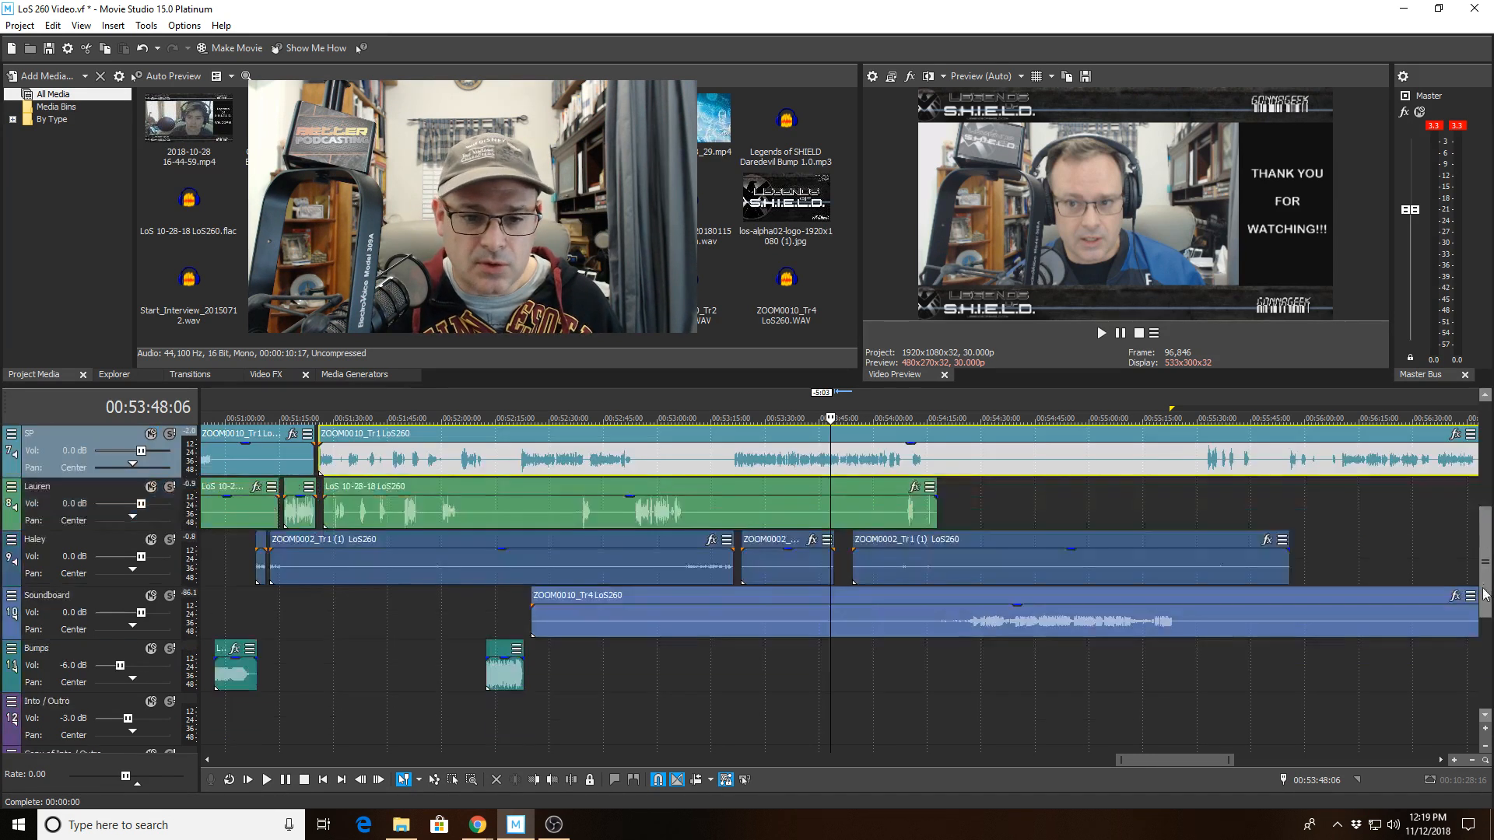
Move the Into/Outro track above Bumps and place the LoS Outro SS 20180115 live version clip on it after the conversation.
{"action": "left_click_drag", "start_coordinate": [49, 673], "coordinate": [66, 600]}
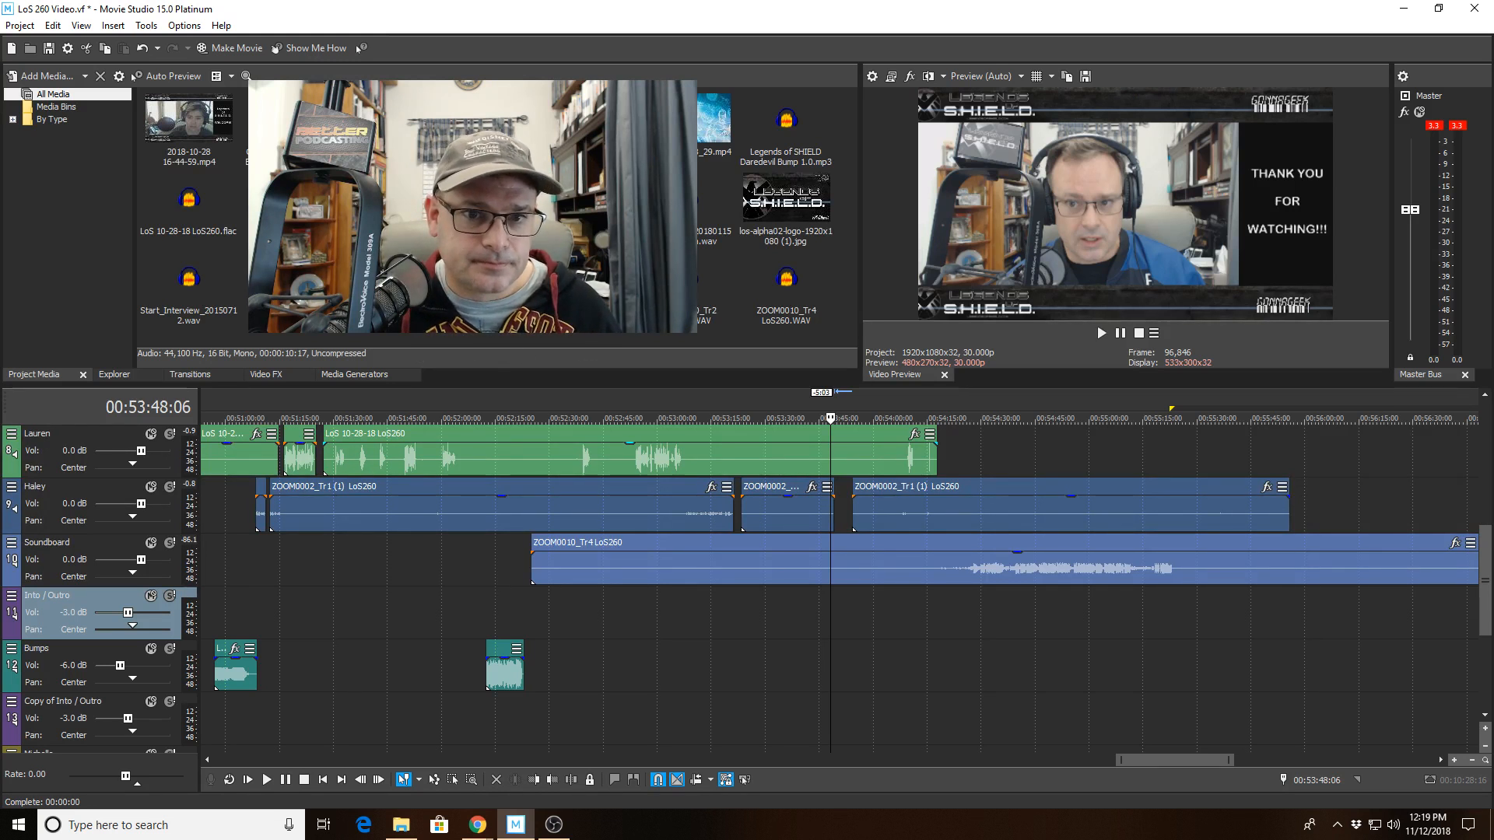
{"action": "left_click_drag", "start_coordinate": [714, 207], "coordinate": [917, 615]}
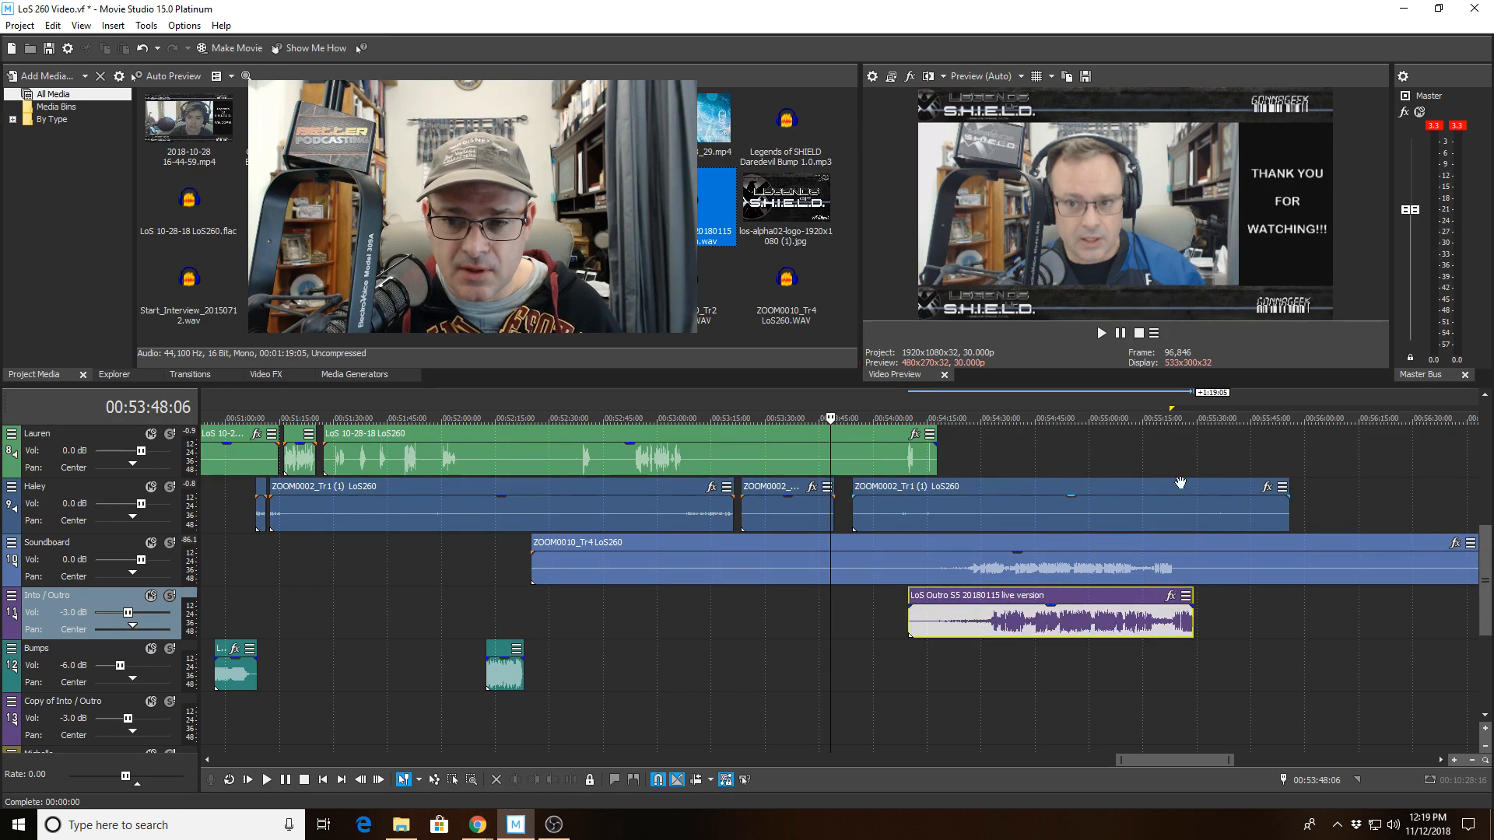
Shift the outro clip slightly earlier on the Into/Outro track.
{"action": "left_click", "coordinate": [1155, 424]}
{"action": "scroll", "coordinate": [1120, 447], "scroll_direction": "up", "scroll_amount": 10}
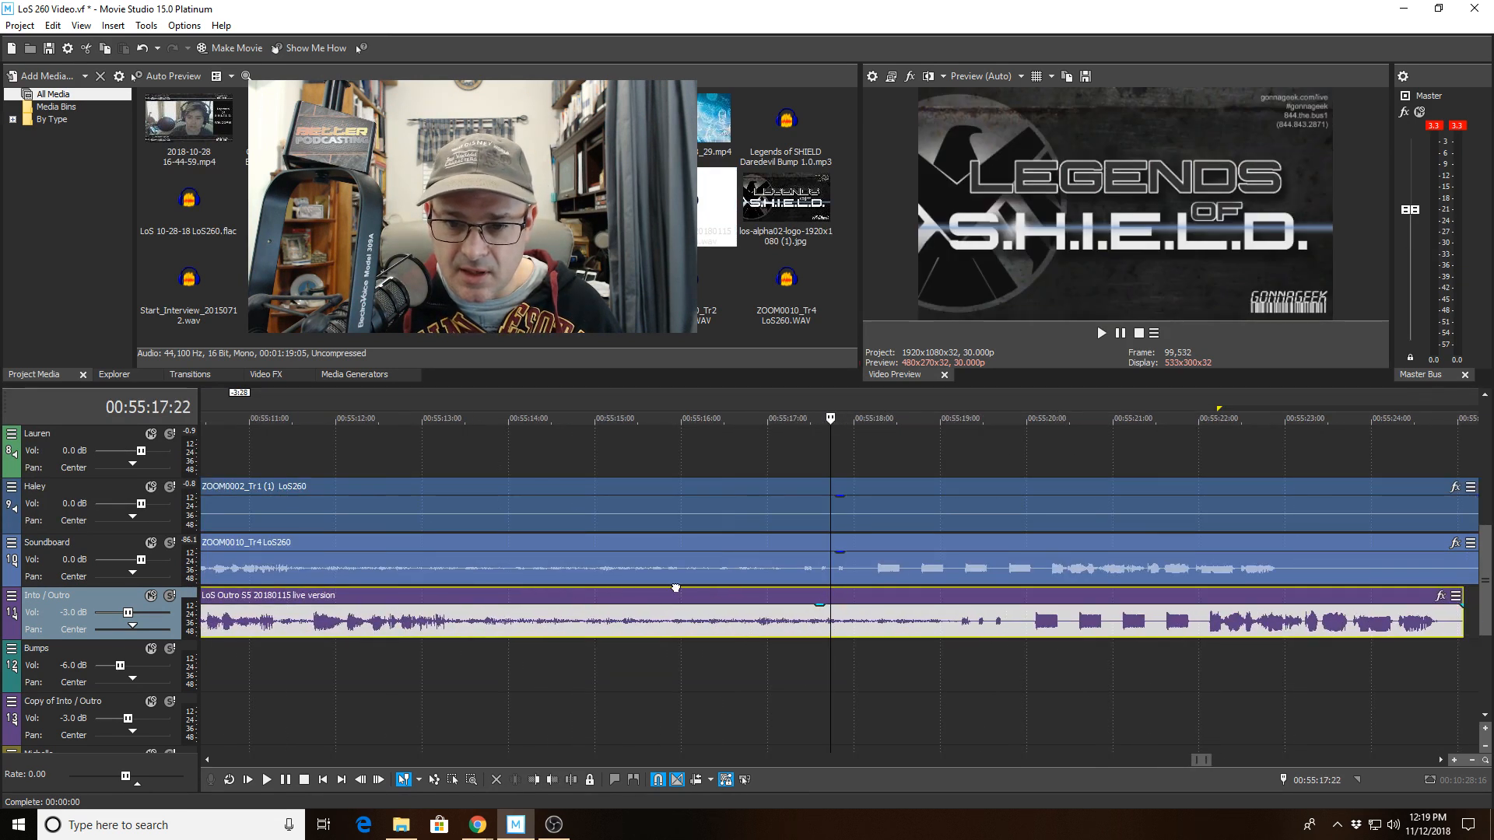
{"action": "left_click_drag", "start_coordinate": [675, 588], "coordinate": [525, 619]}
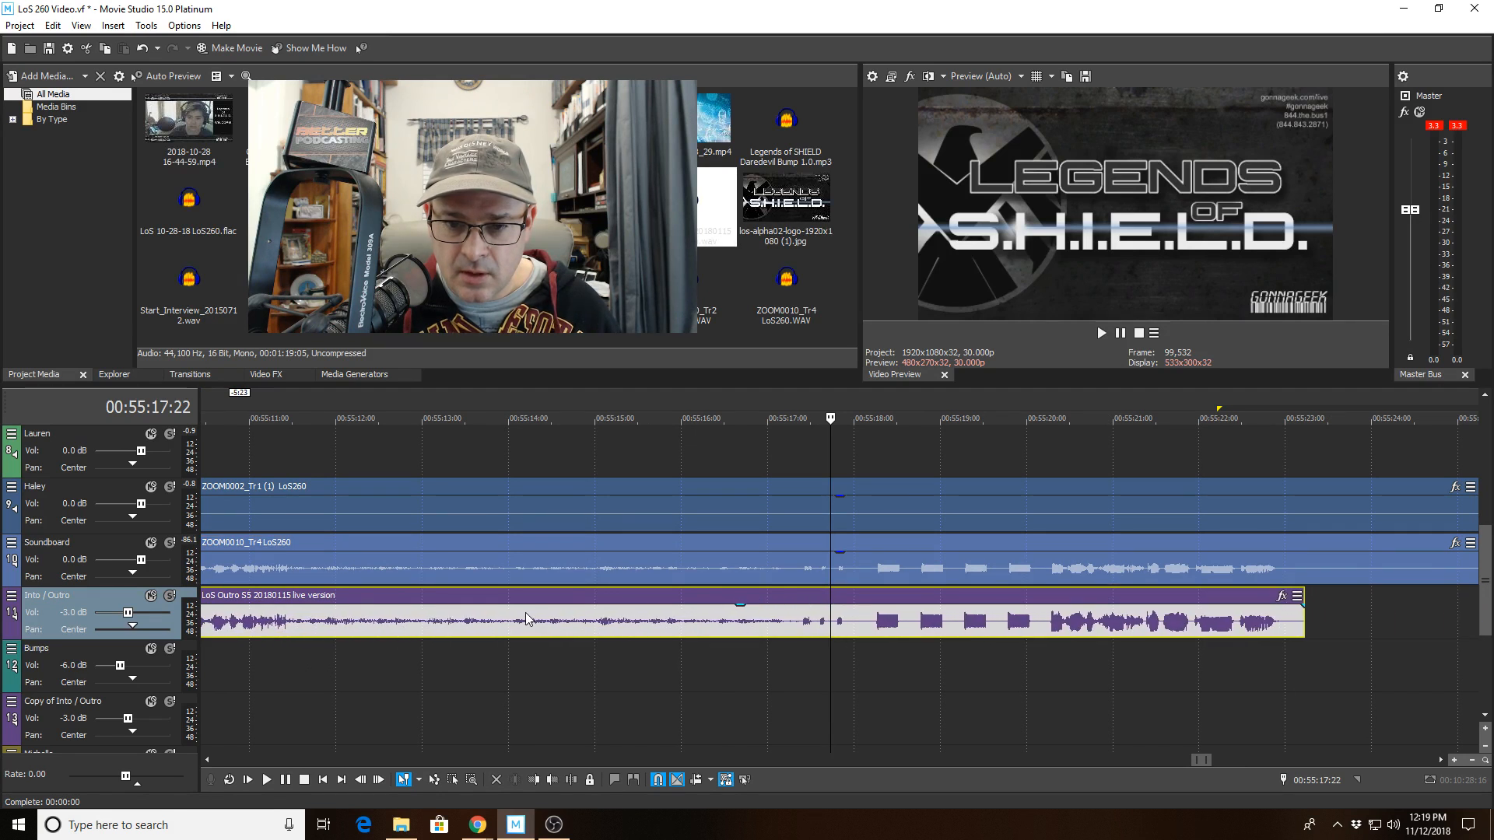
{"action": "left_click", "coordinate": [877, 418]}
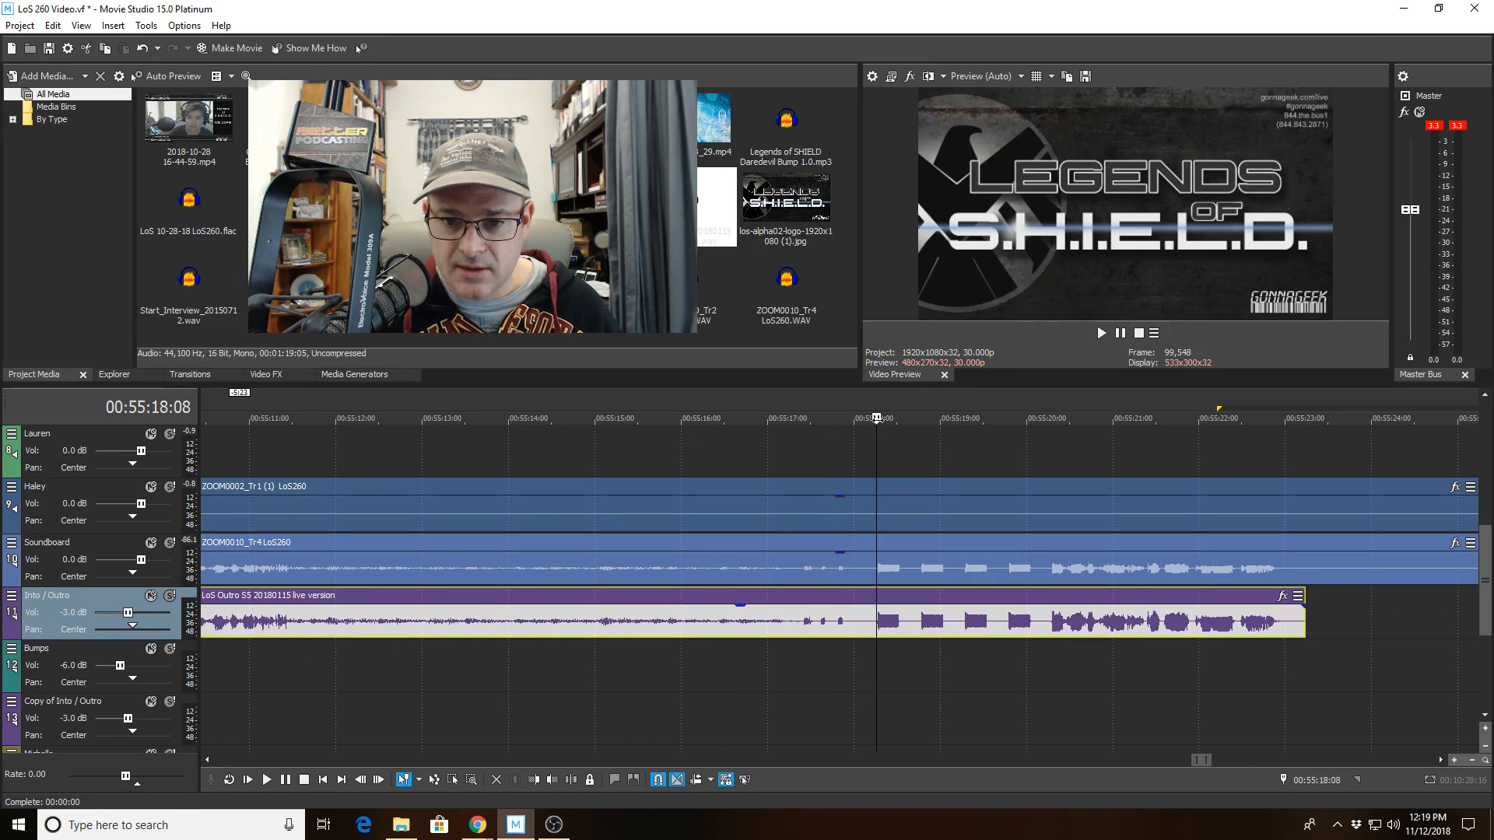
Nudge the LoS Outro clip slightly later on the Into/Outro track.
{"action": "scroll", "coordinate": [873, 426], "scroll_direction": "up", "scroll_amount": 12}
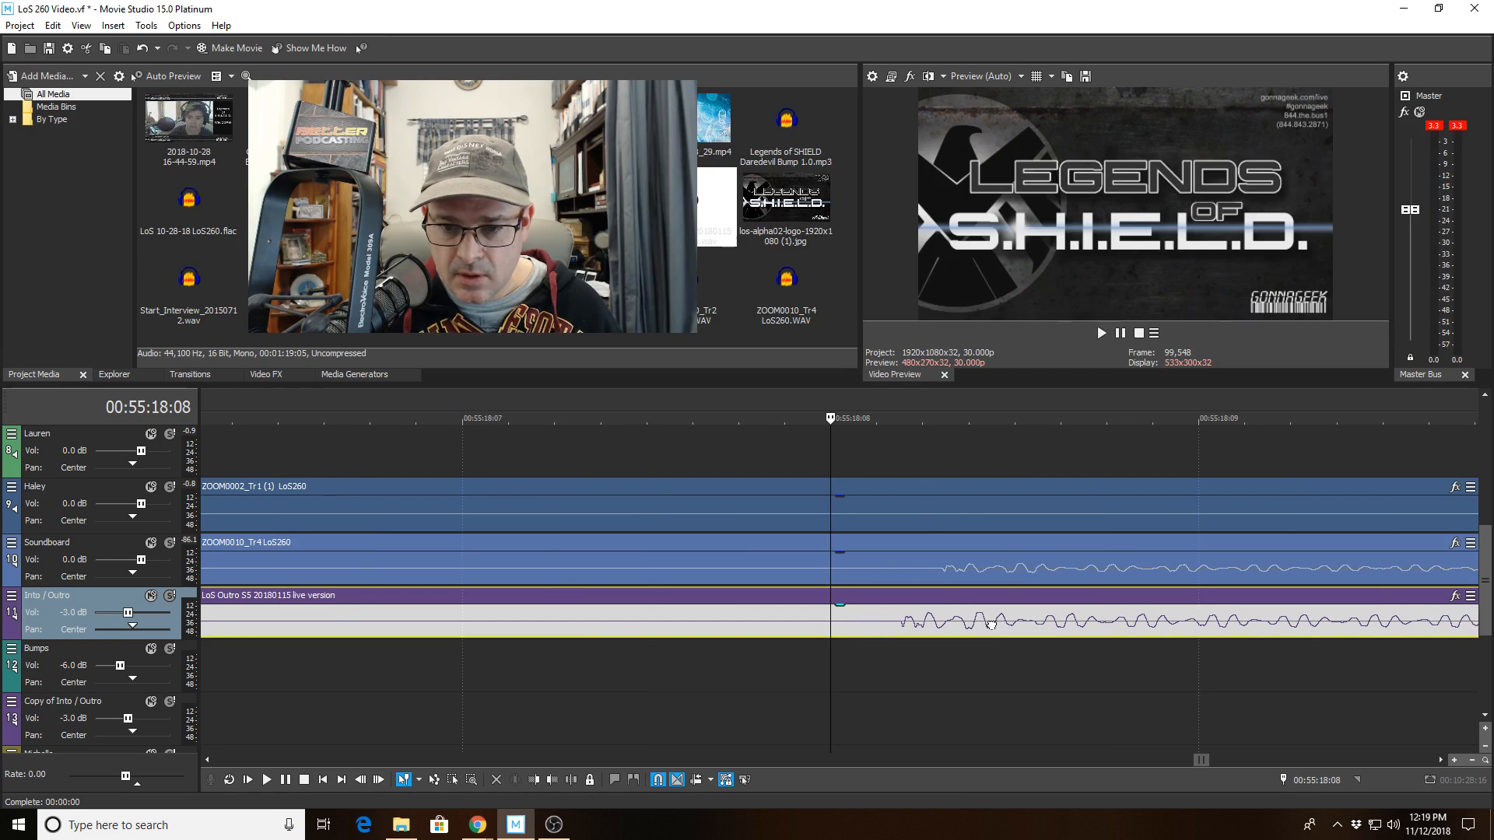
{"action": "left_click_drag", "start_coordinate": [990, 625], "coordinate": [1034, 622]}
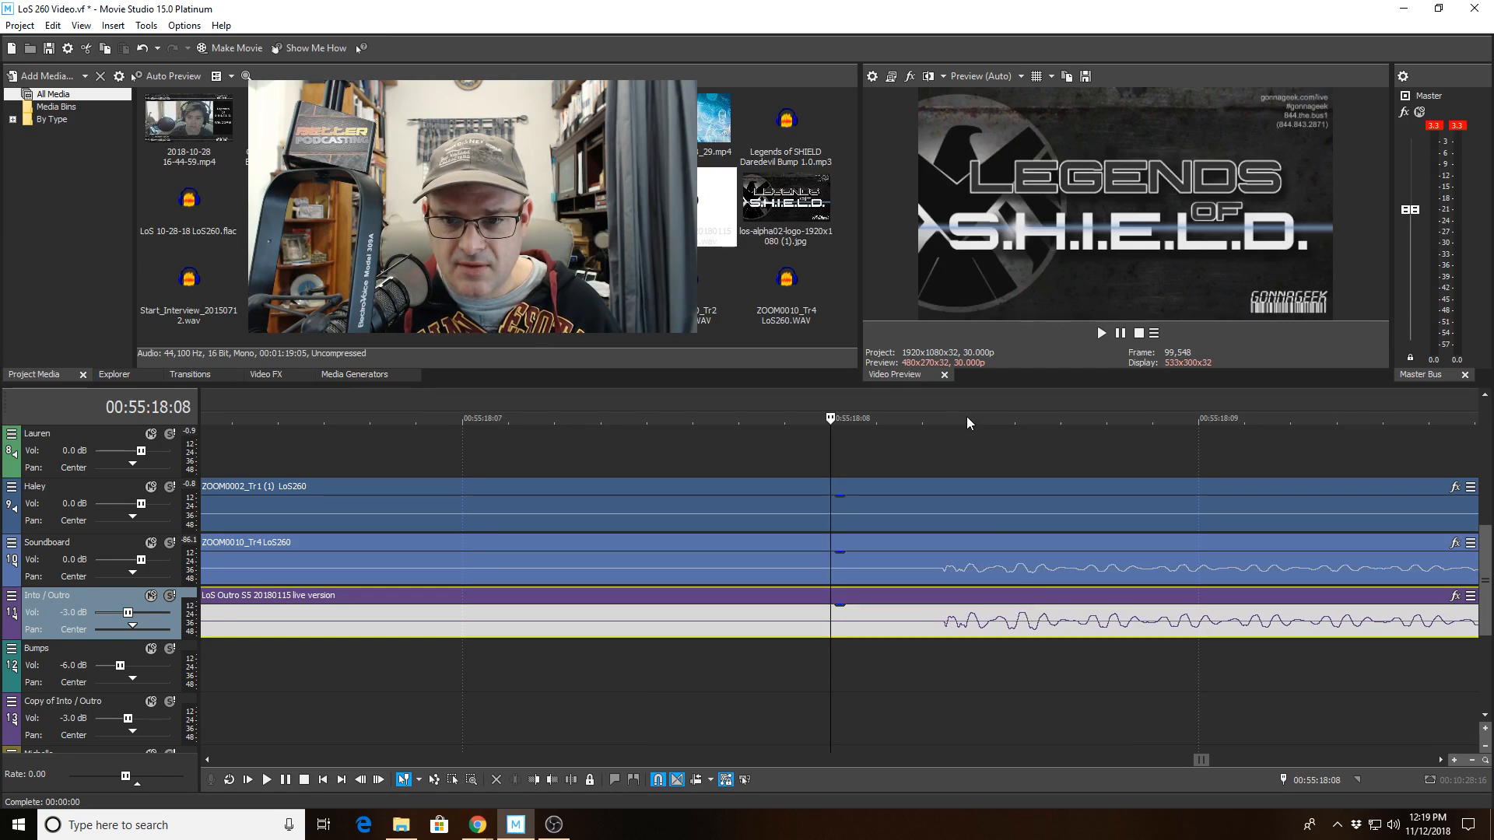
{"action": "scroll", "coordinate": [949, 417], "scroll_direction": "up", "scroll_amount": 2}
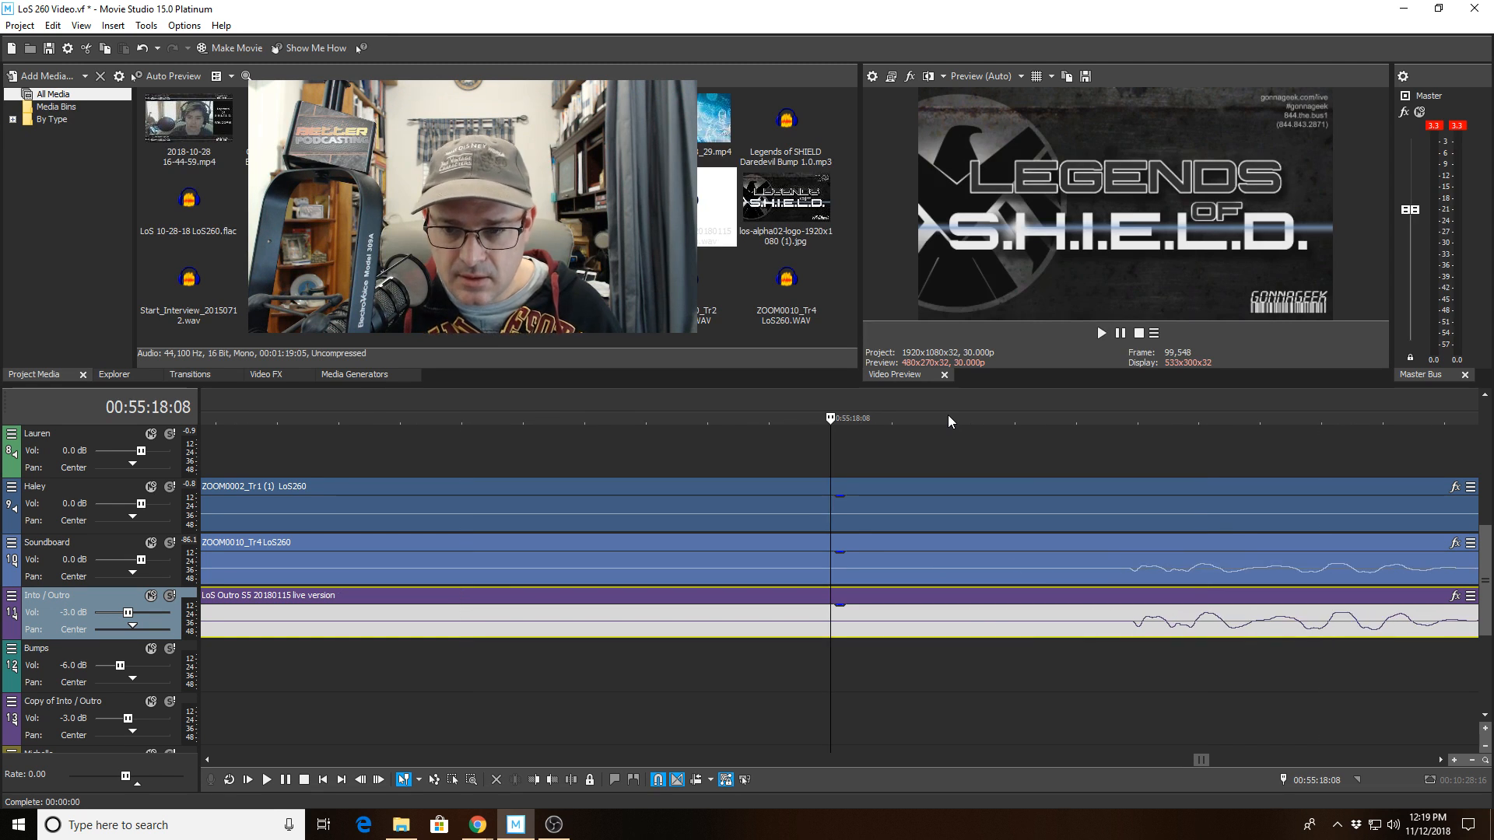
{"action": "scroll", "coordinate": [1222, 613], "scroll_direction": "down", "scroll_amount": 4}
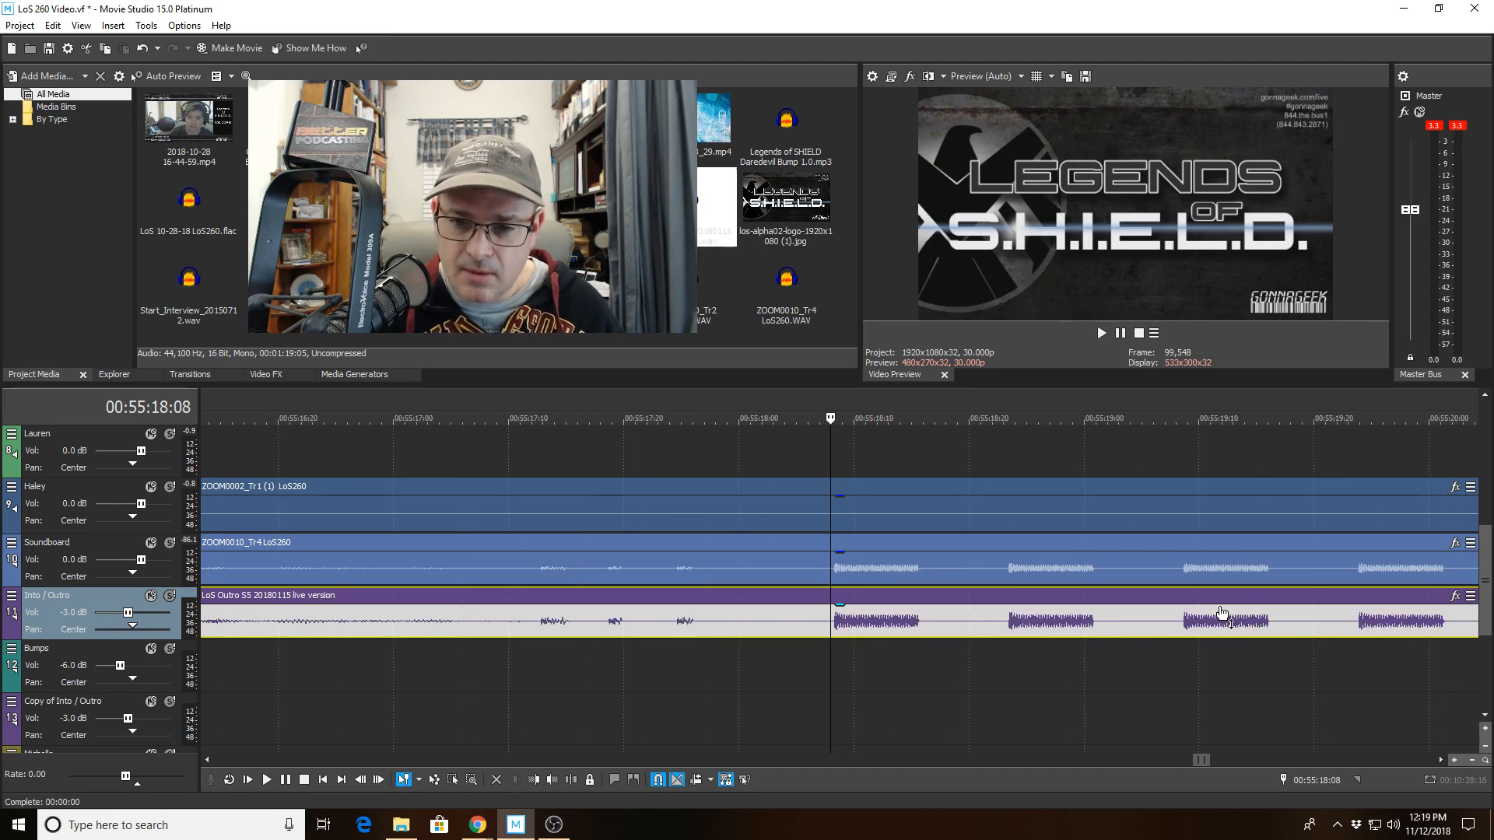
{"action": "scroll", "coordinate": [1222, 613], "scroll_direction": "down", "scroll_amount": 15}
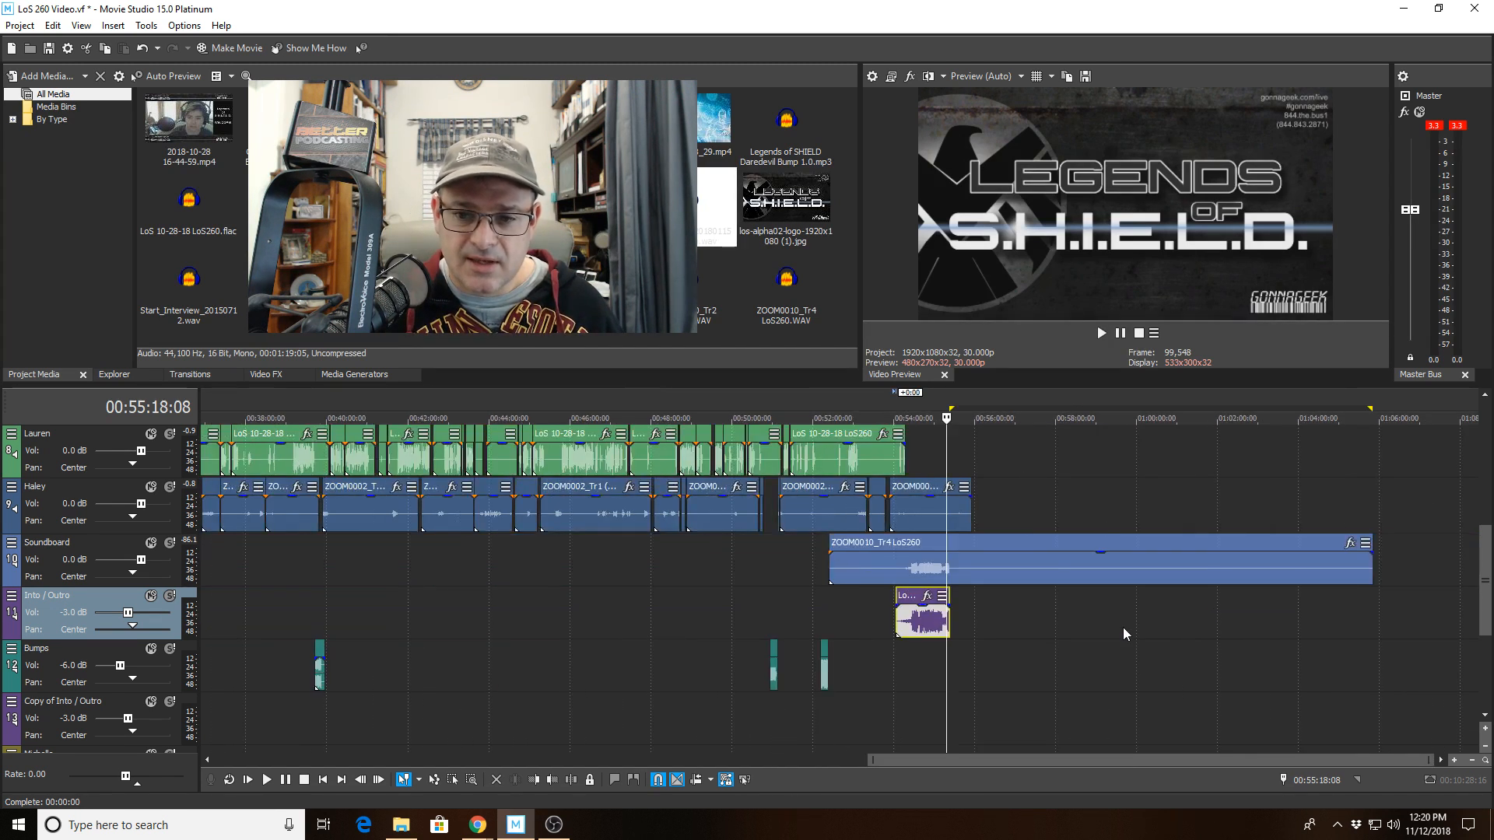
Delete the soundboard clip at the episode's end, and then delete the empty Soundboard track.
{"action": "left_click", "coordinate": [1073, 572]}
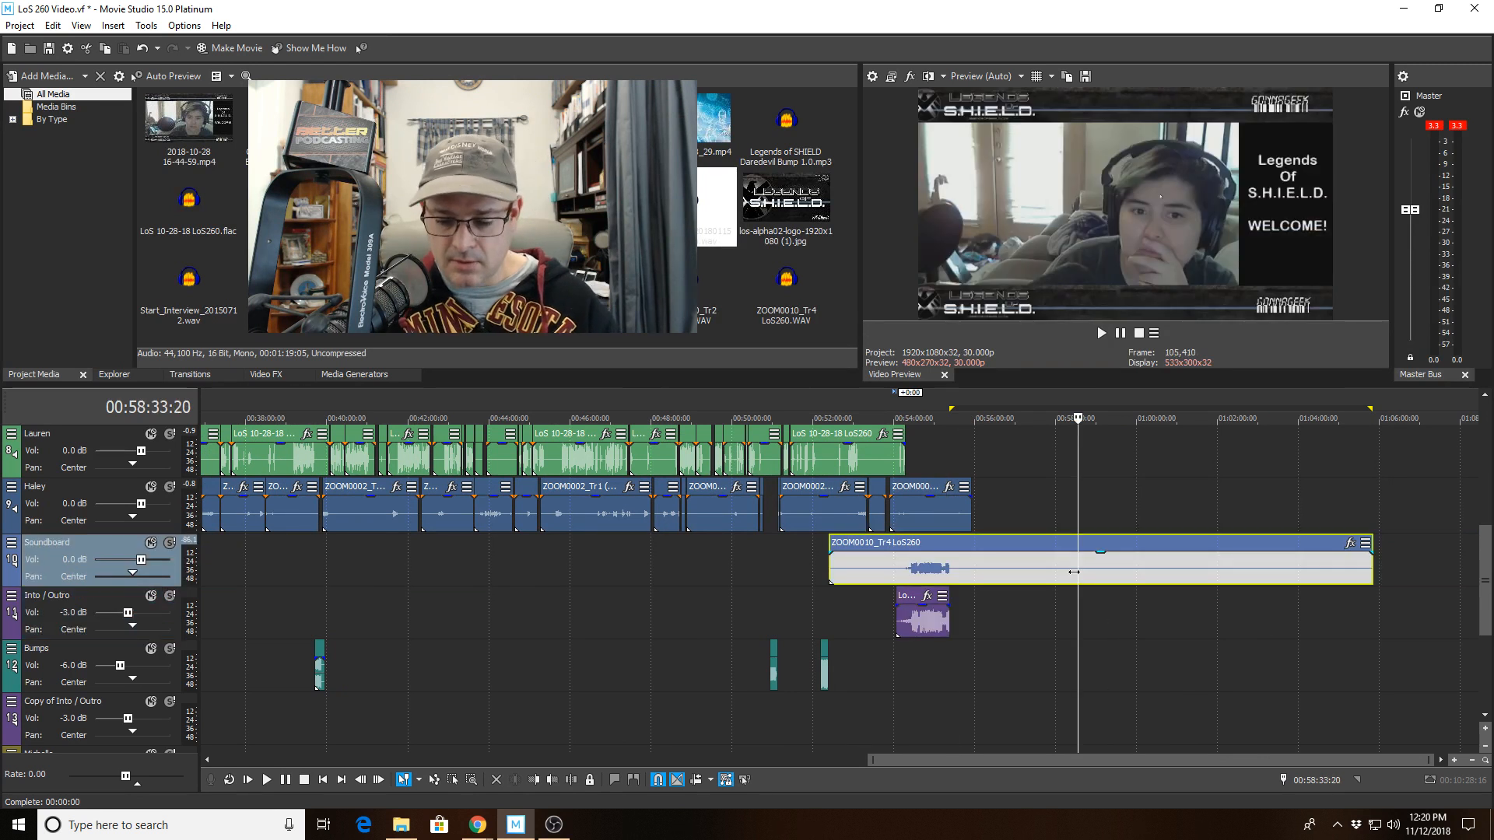
{"action": "key", "text": "Delete"}
{"action": "right_click", "coordinate": [99, 547]}
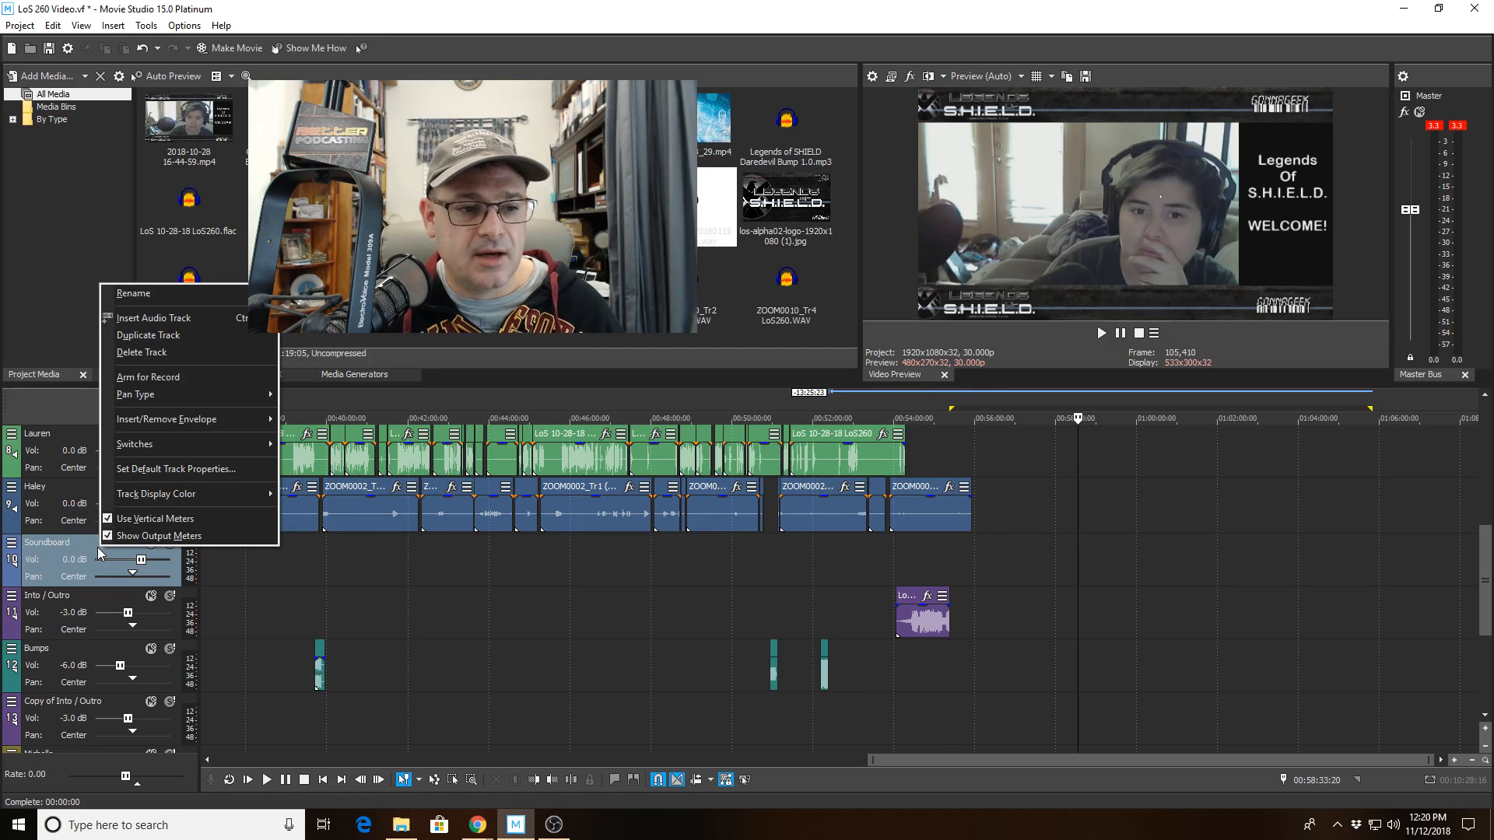
{"action": "left_click", "coordinate": [152, 355]}
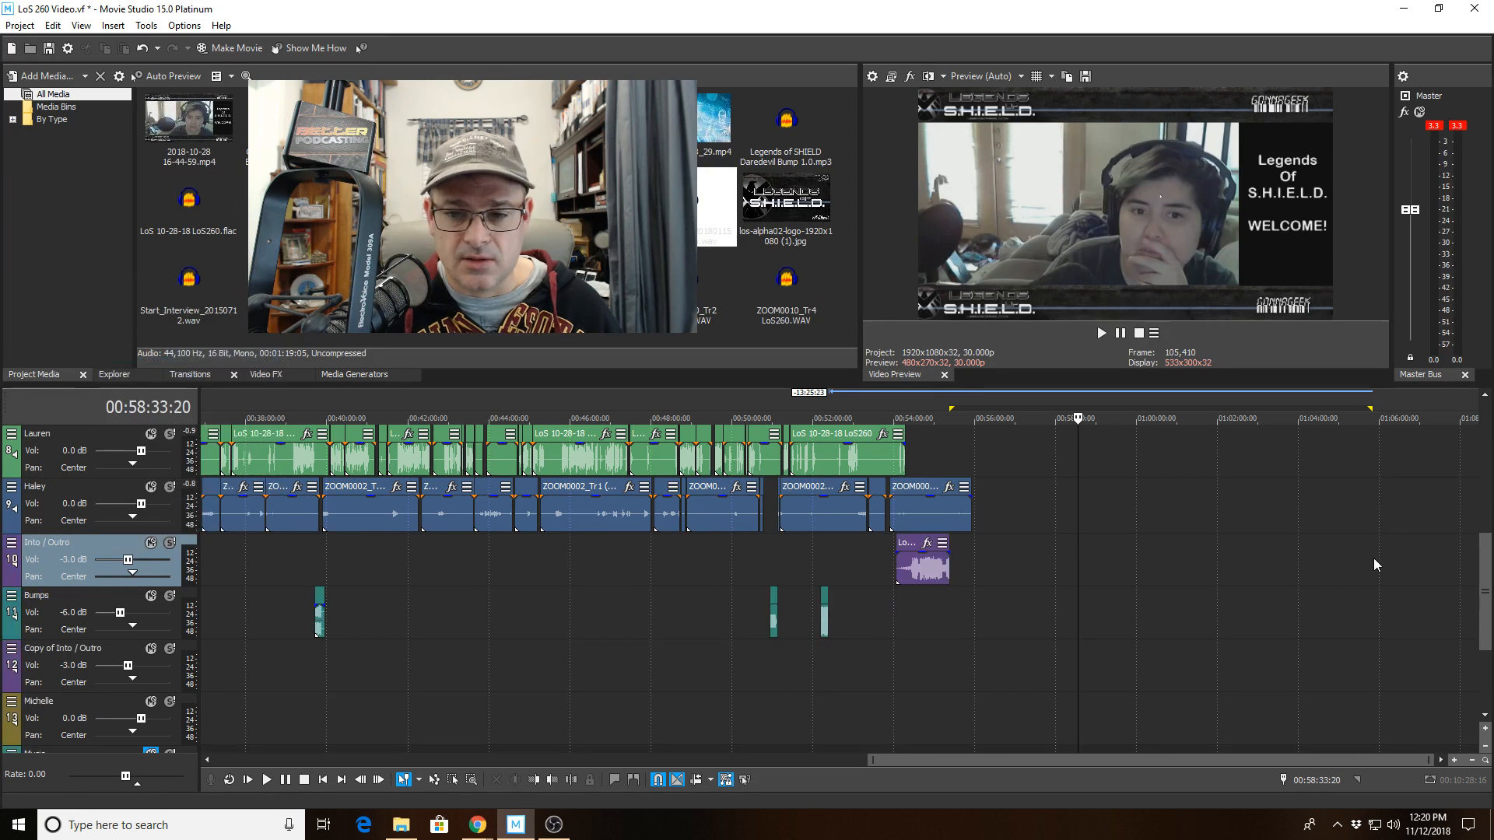
Move the Copy of Into/Outro track up so it sits directly below the Into/Outro track, above Bumps.
{"action": "left_click", "coordinate": [1485, 394]}
{"action": "left_click", "coordinate": [1484, 394]}
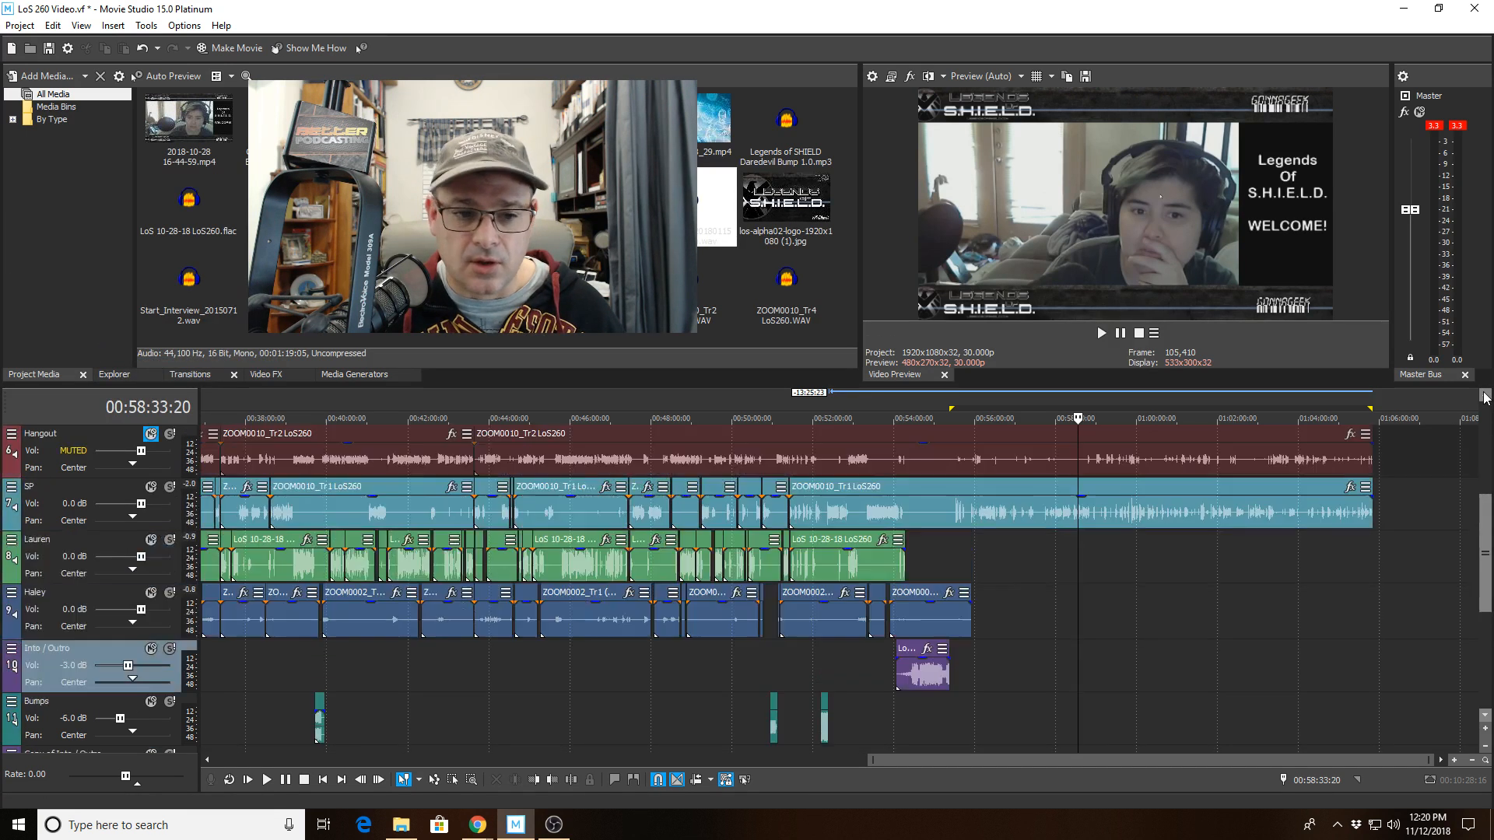
{"action": "scroll", "coordinate": [1285, 627], "scroll_direction": "down", "scroll_amount": 5}
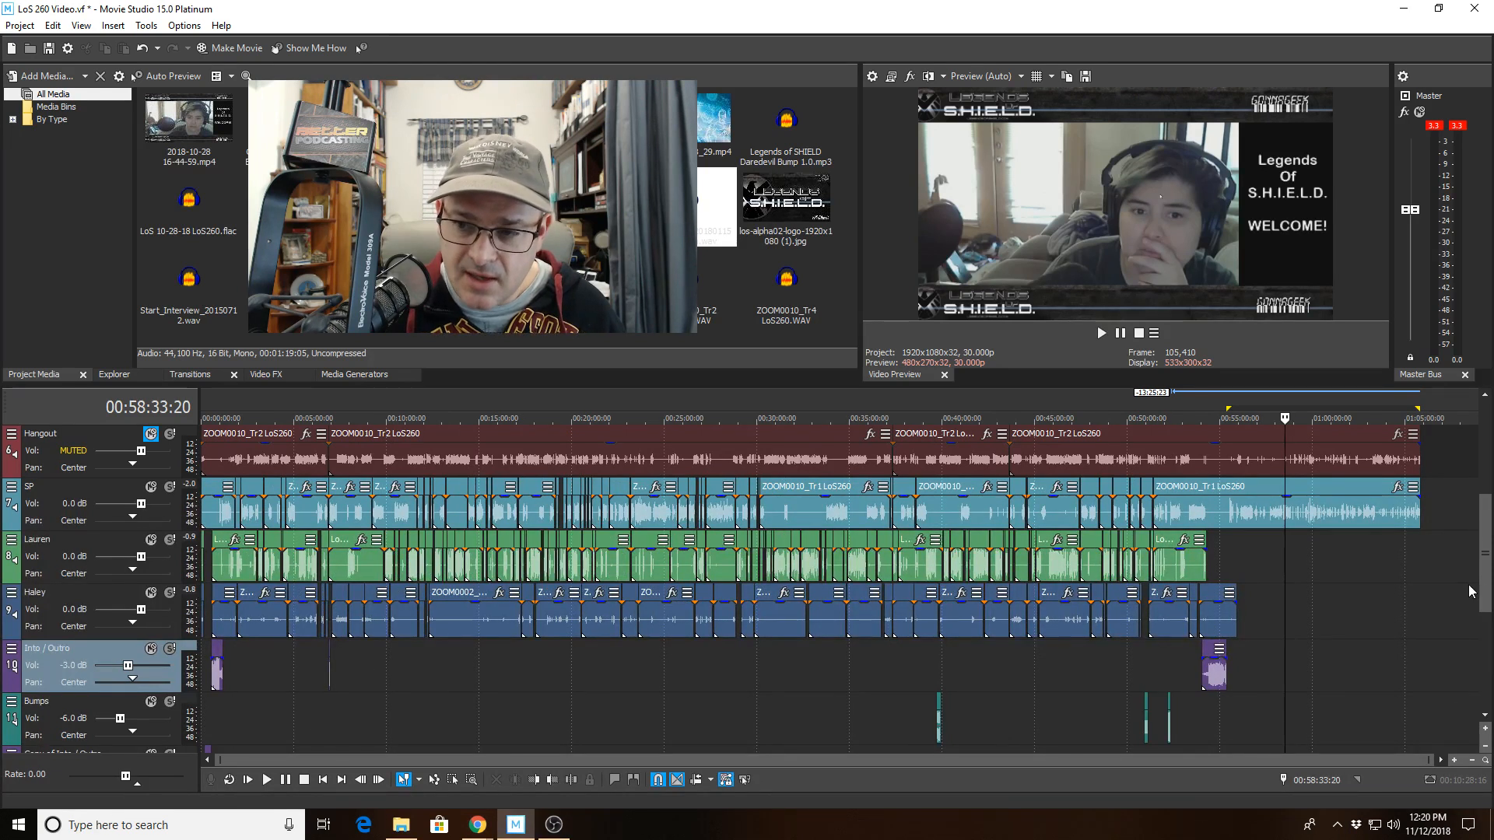
{"action": "scroll", "coordinate": [310, 605], "scroll_direction": "down", "scroll_amount": 2}
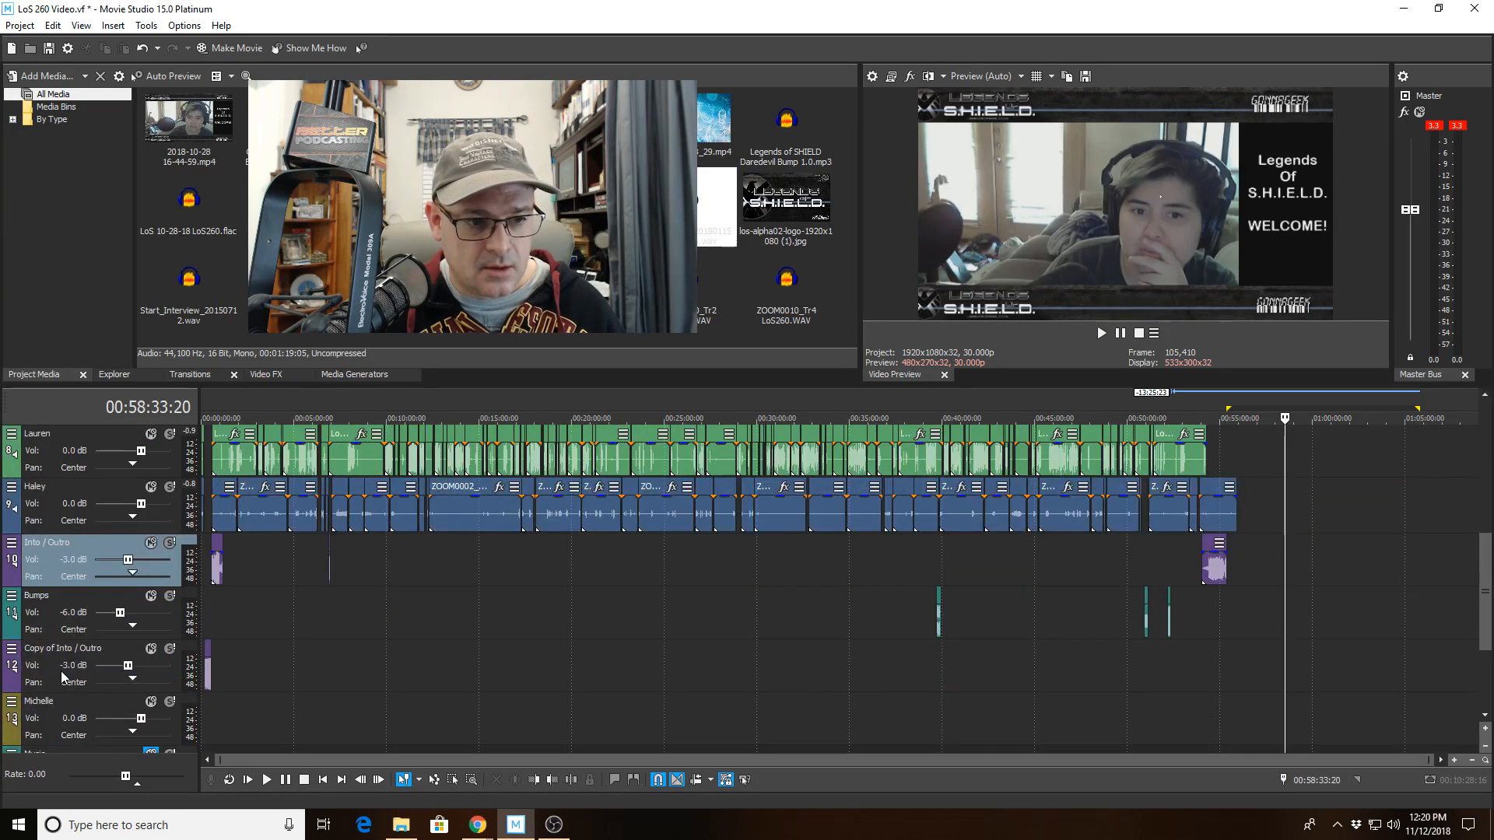
{"action": "left_click_drag", "start_coordinate": [61, 671], "coordinate": [67, 596]}
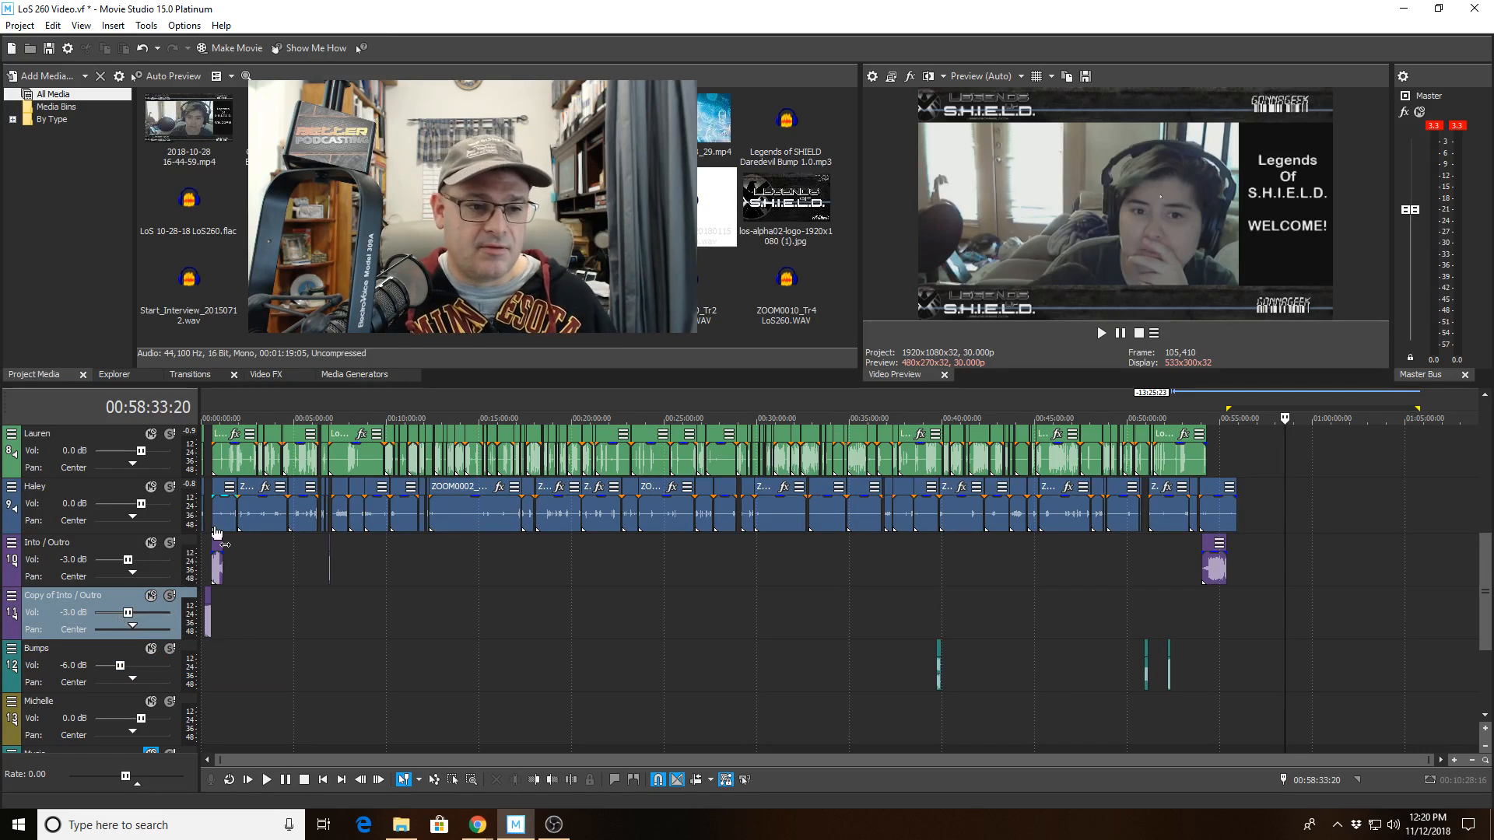
Inspect the intro clips at the episode's start and the volume levels of the Copy of Into/Outro and Bumps tracks.
{"action": "left_click", "coordinate": [228, 570]}
{"action": "scroll", "coordinate": [469, 673], "scroll_direction": "up", "scroll_amount": 10}
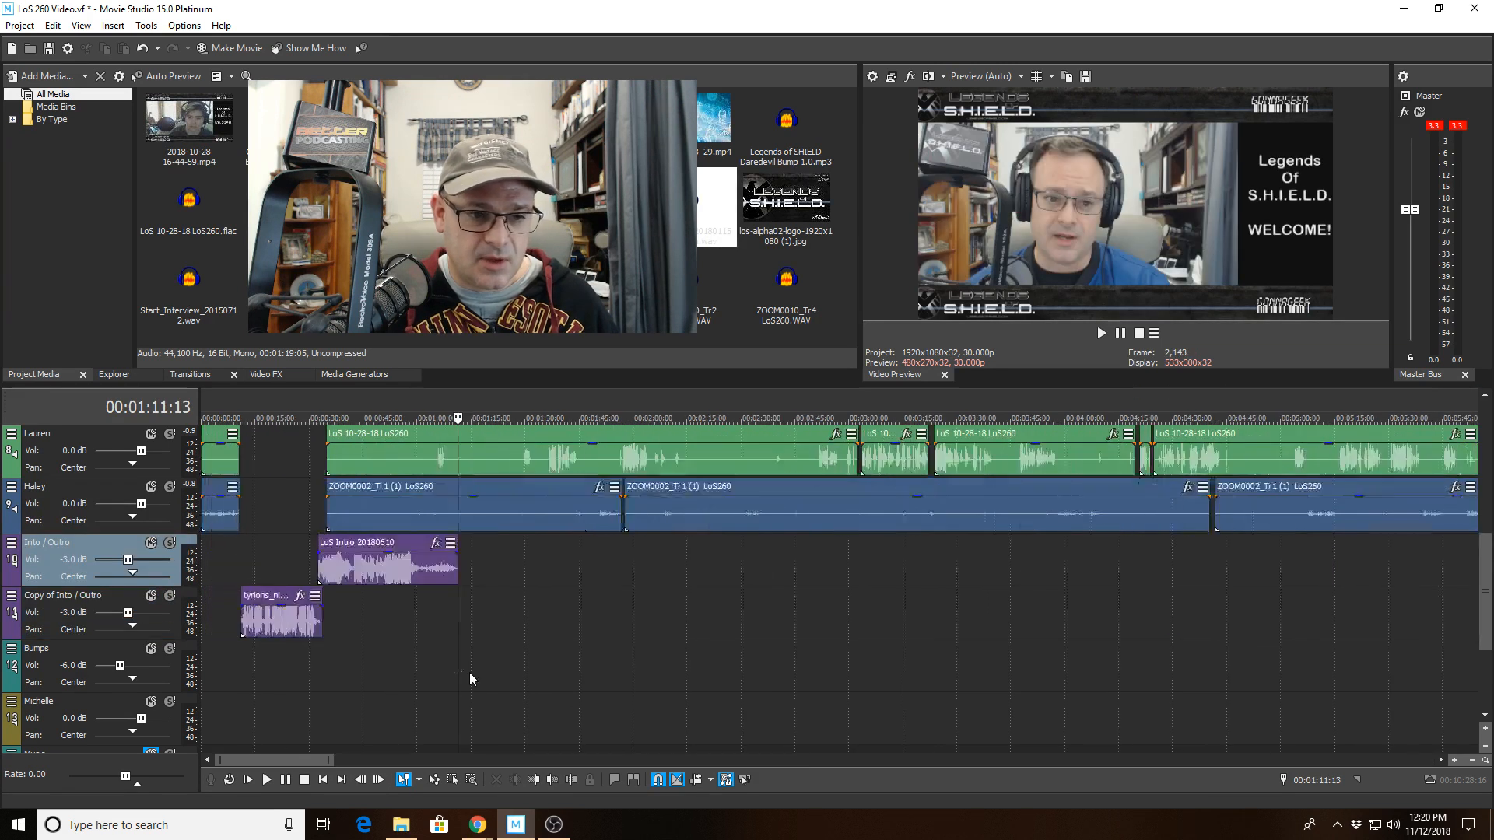
{"action": "left_click", "coordinate": [338, 615]}
{"action": "scroll", "coordinate": [338, 613], "scroll_direction": "up", "scroll_amount": 5}
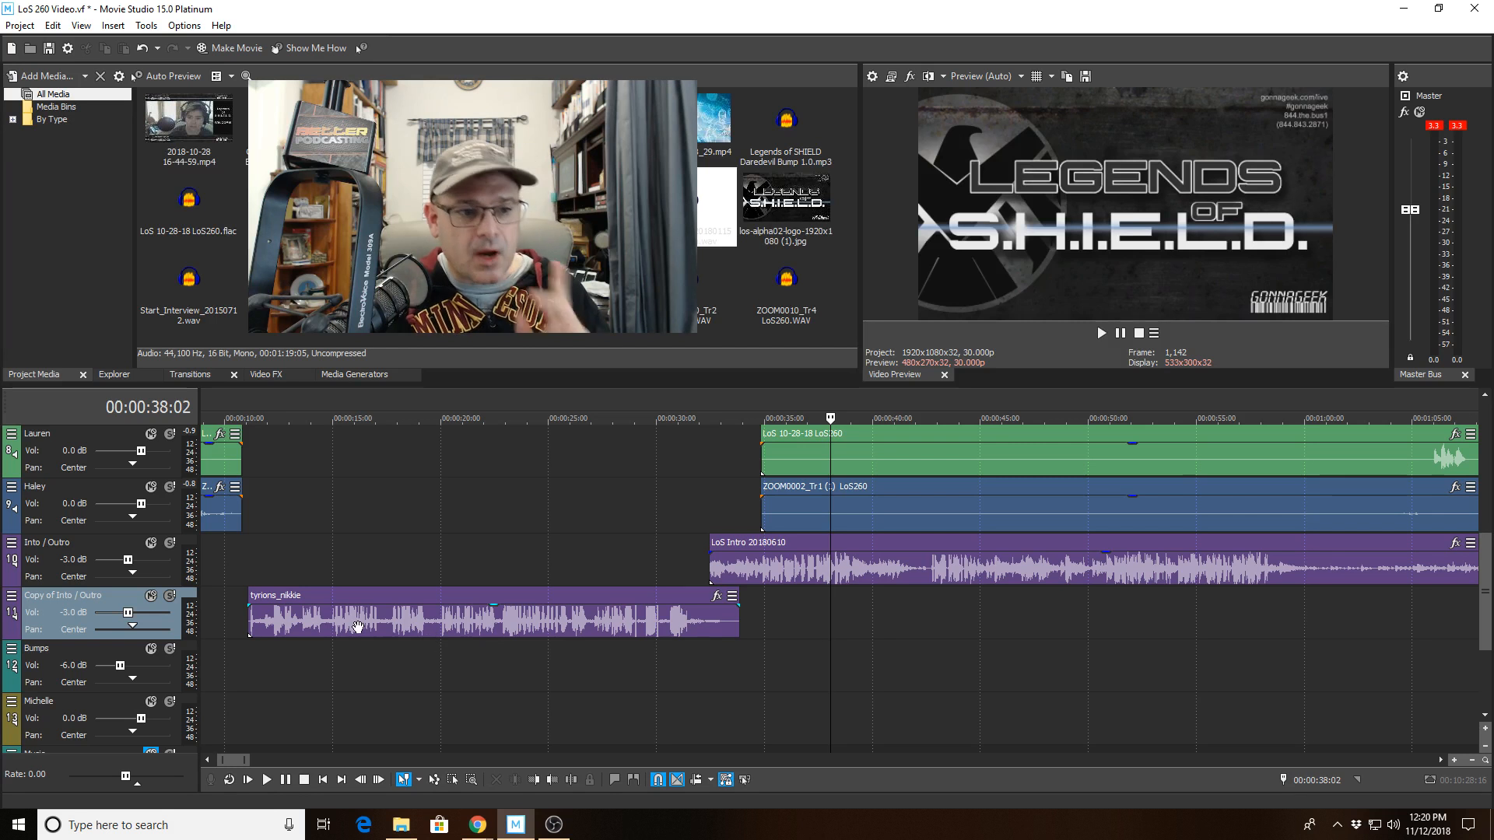
{"action": "double_click", "coordinate": [84, 614]}
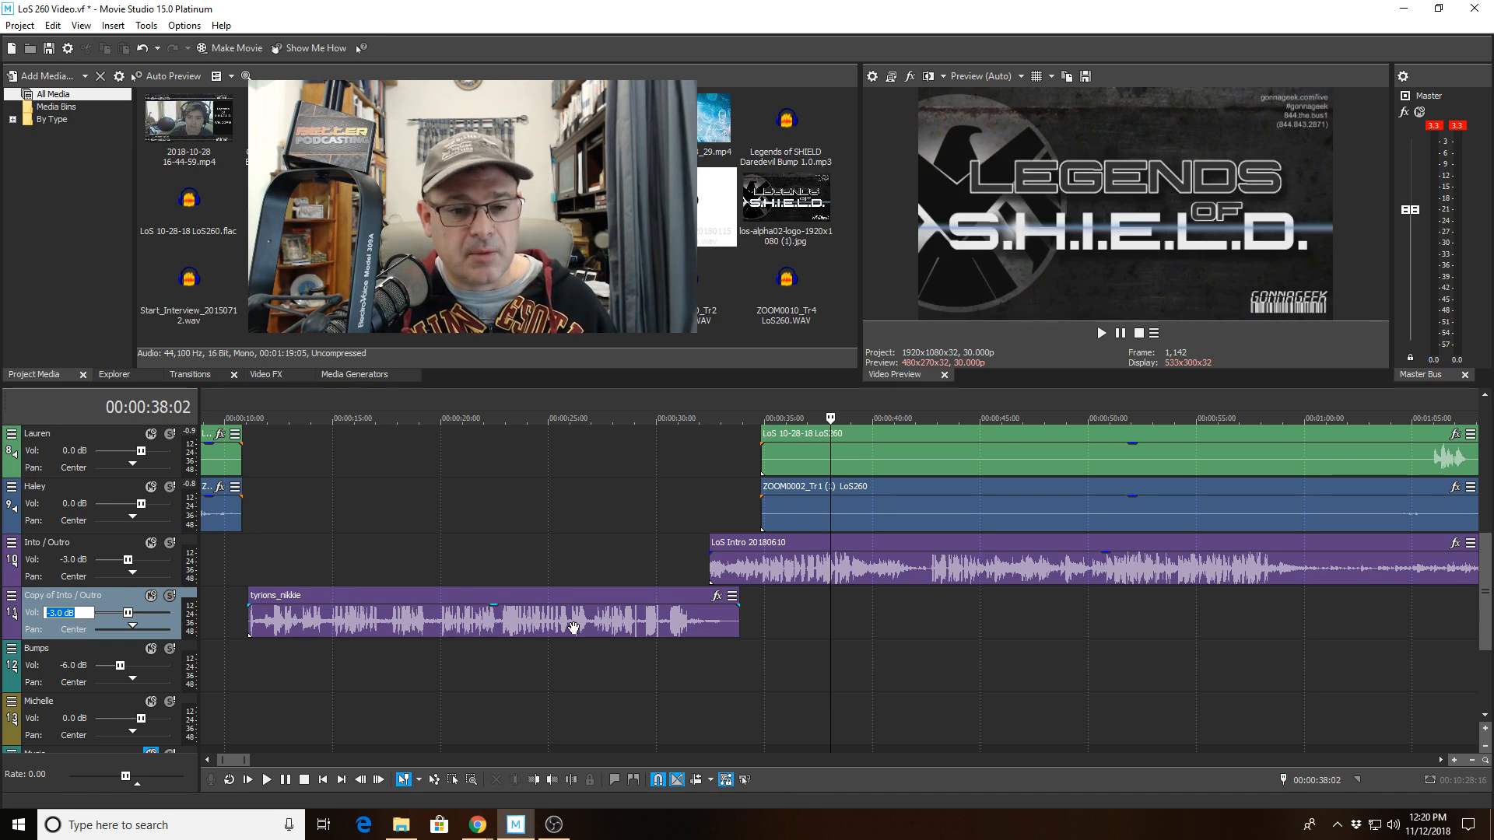
{"action": "left_click", "coordinate": [242, 562]}
{"action": "left_click", "coordinate": [68, 666]}
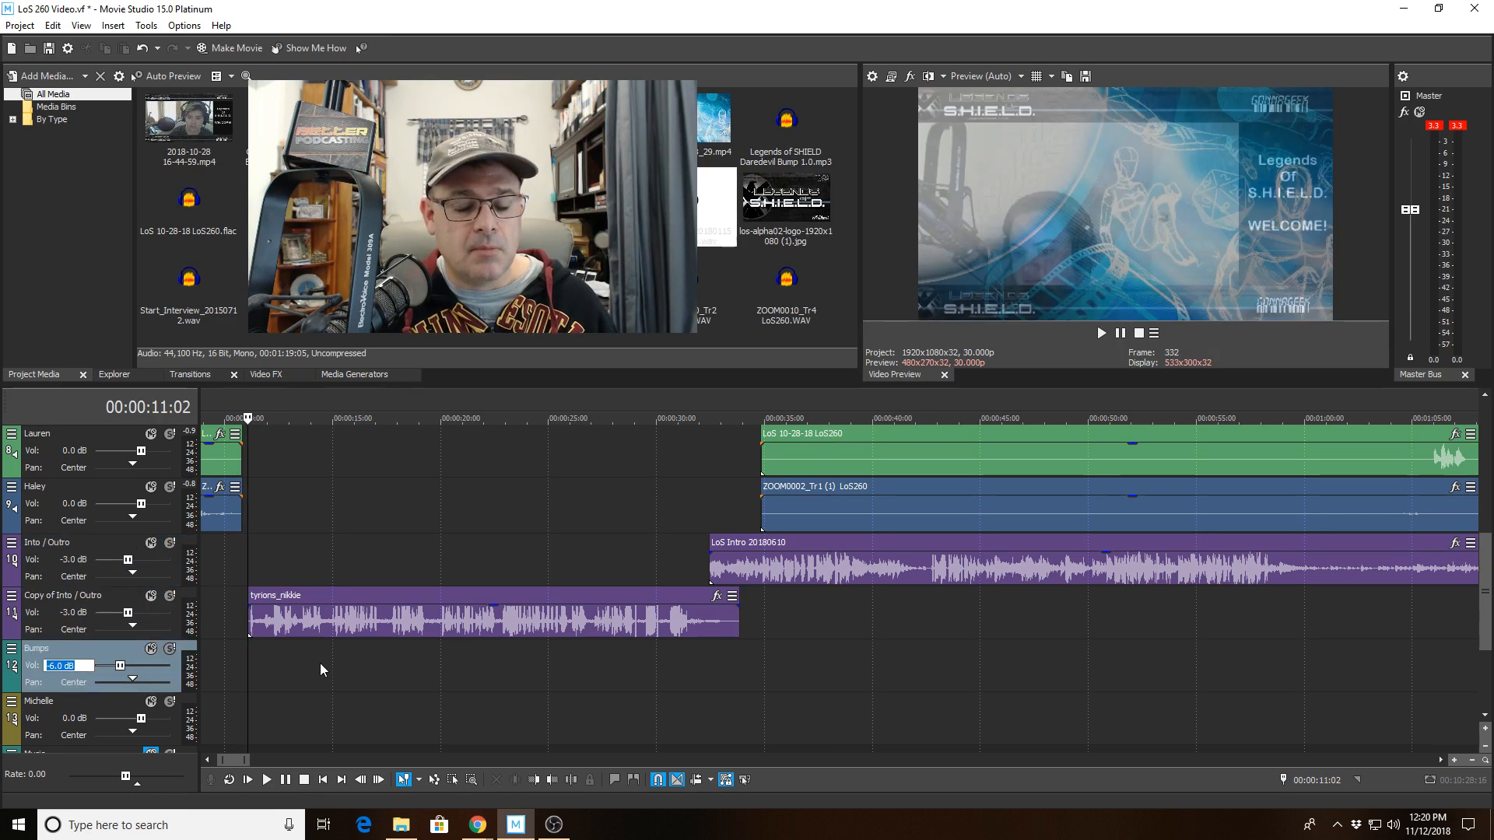
{"action": "left_click", "coordinate": [274, 549]}
{"action": "left_click", "coordinate": [138, 646]}
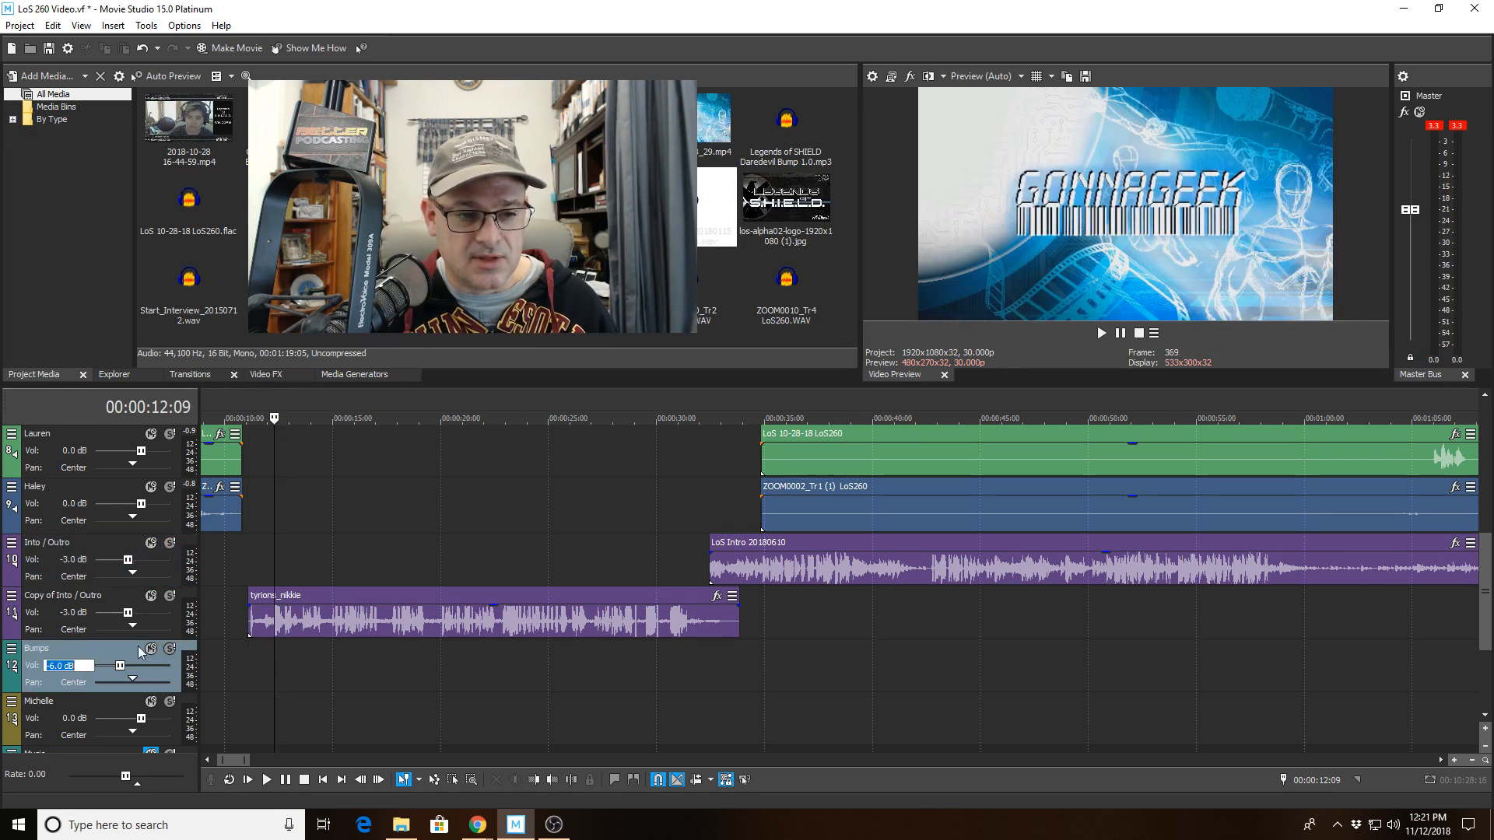
{"action": "left_click", "coordinate": [269, 554]}
{"action": "left_click", "coordinate": [347, 555]}
{"action": "left_click", "coordinate": [522, 554]}
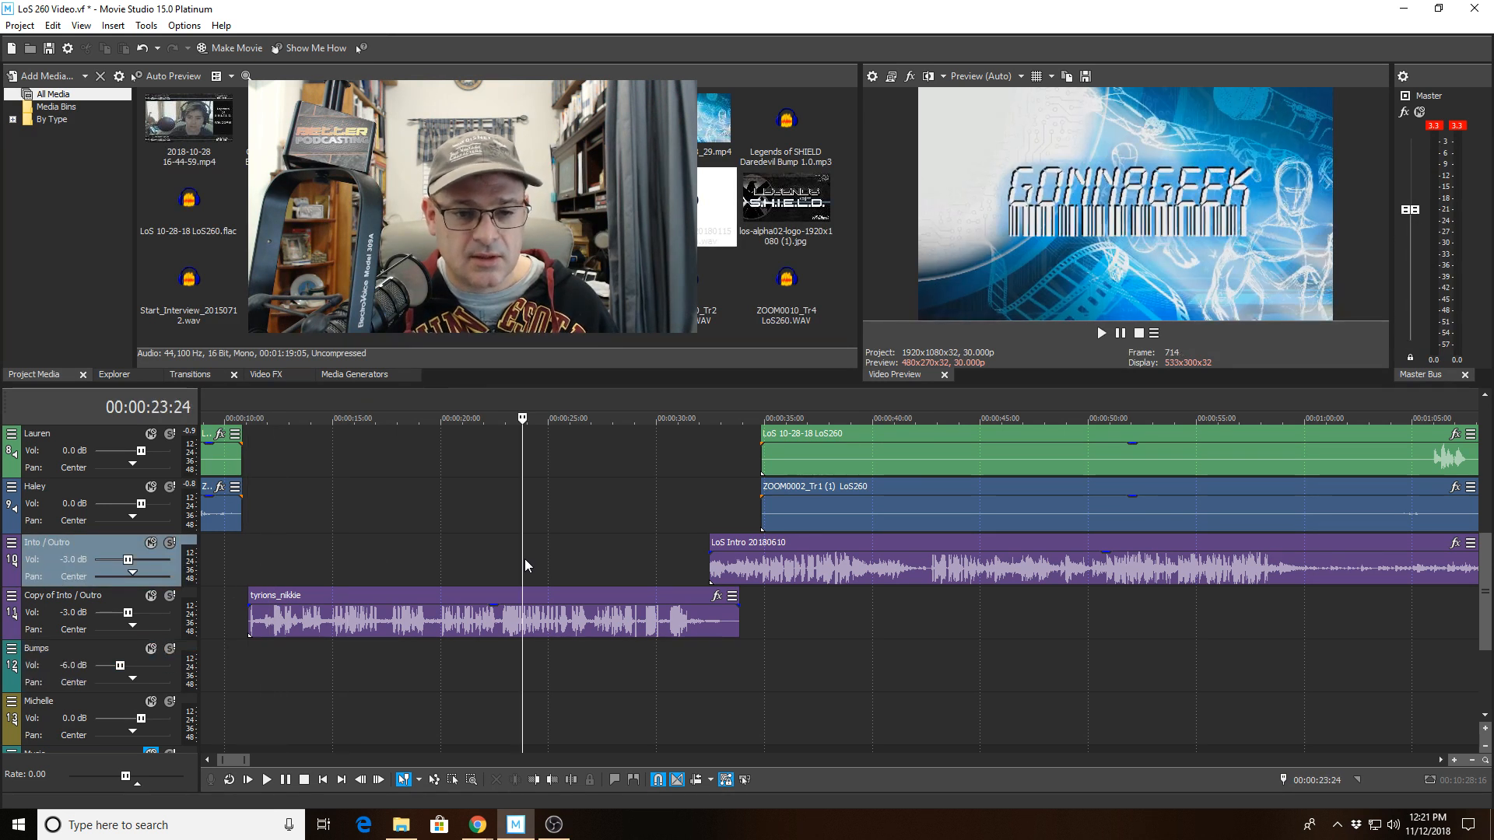
Move the bump clip near 00:06:52 from the Into/Outro track onto the Bumps track at the same position.
{"action": "scroll", "coordinate": [525, 559], "scroll_direction": "down", "scroll_amount": 4}
{"action": "scroll", "coordinate": [525, 596], "scroll_direction": "down", "scroll_amount": 6}
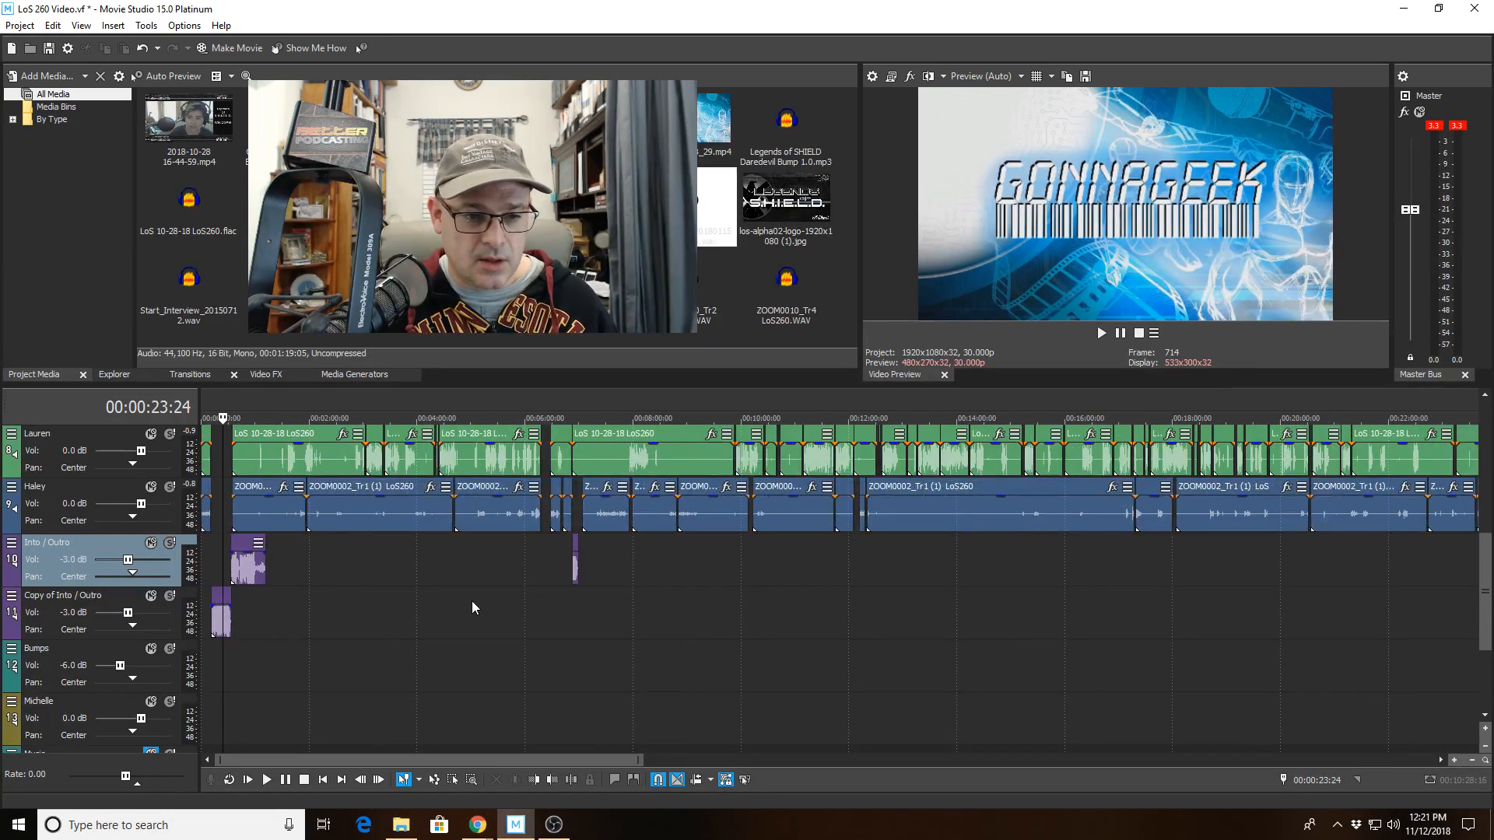
{"action": "scroll", "coordinate": [310, 558], "scroll_direction": "down", "scroll_amount": 3}
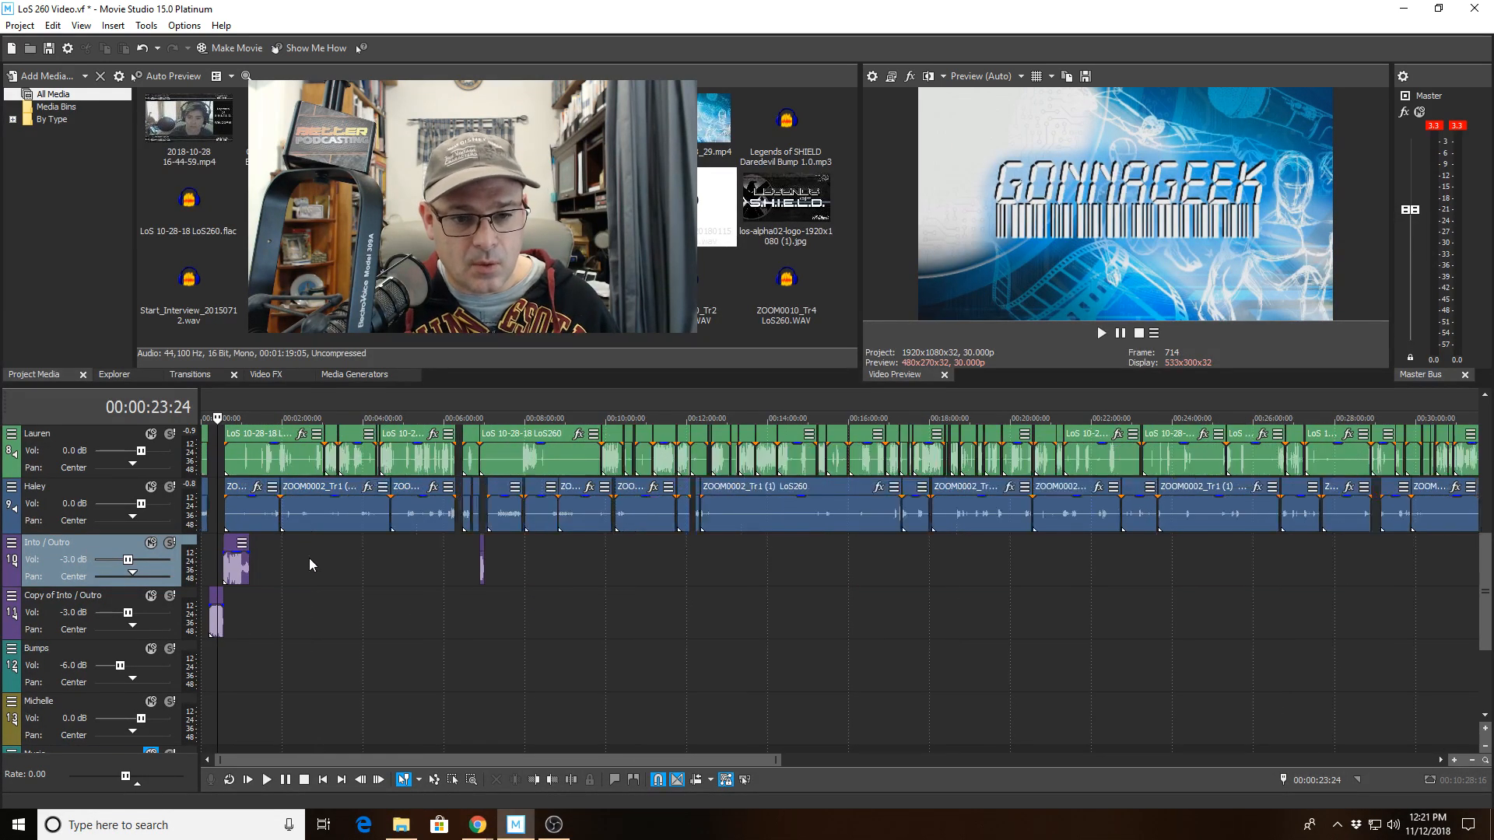
{"action": "scroll", "coordinate": [350, 562], "scroll_direction": "up", "scroll_amount": 3}
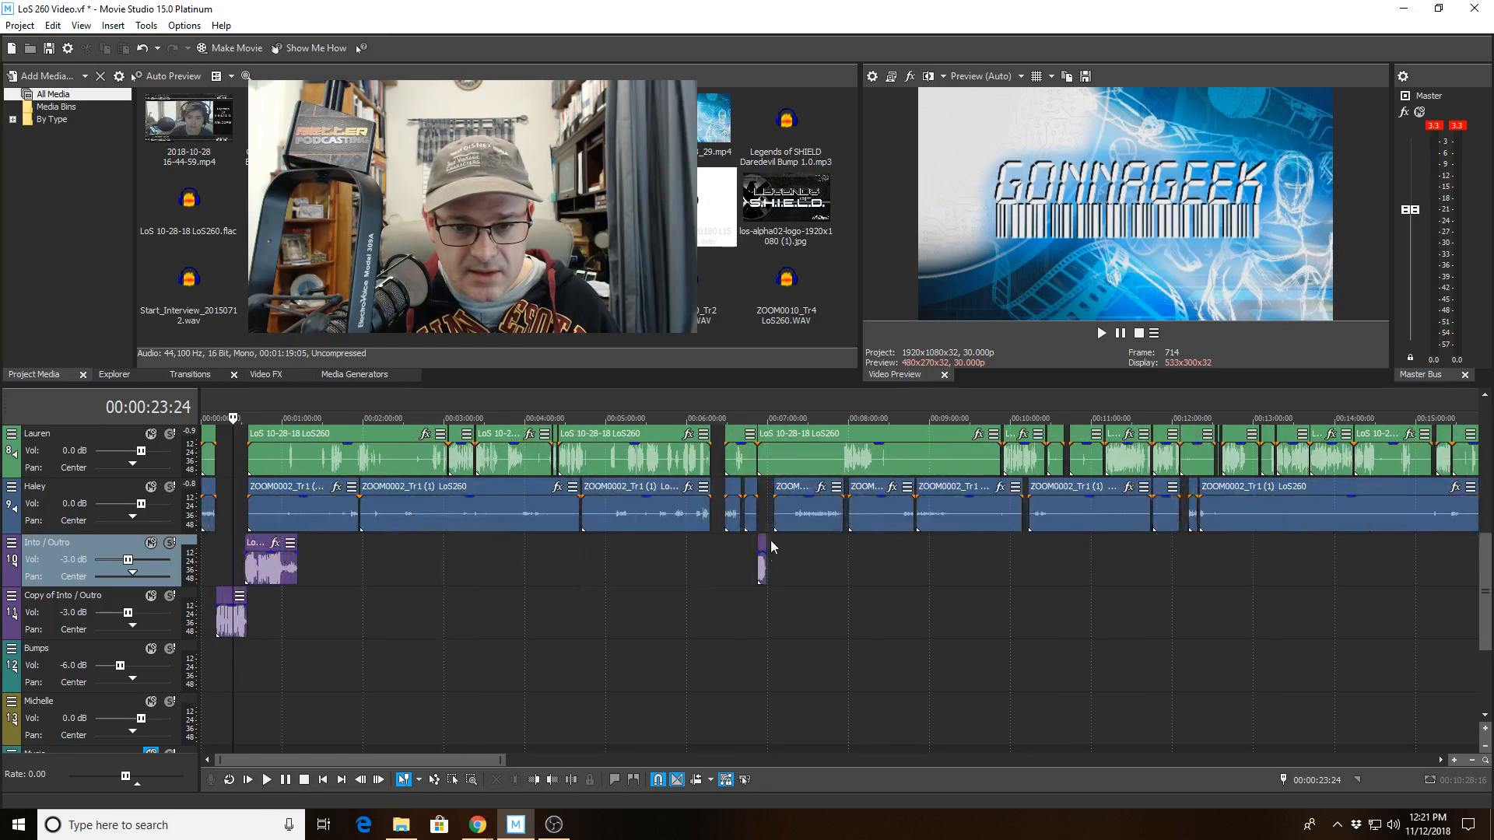
{"action": "left_click", "coordinate": [767, 516]}
{"action": "scroll", "coordinate": [739, 607], "scroll_direction": "up", "scroll_amount": 4}
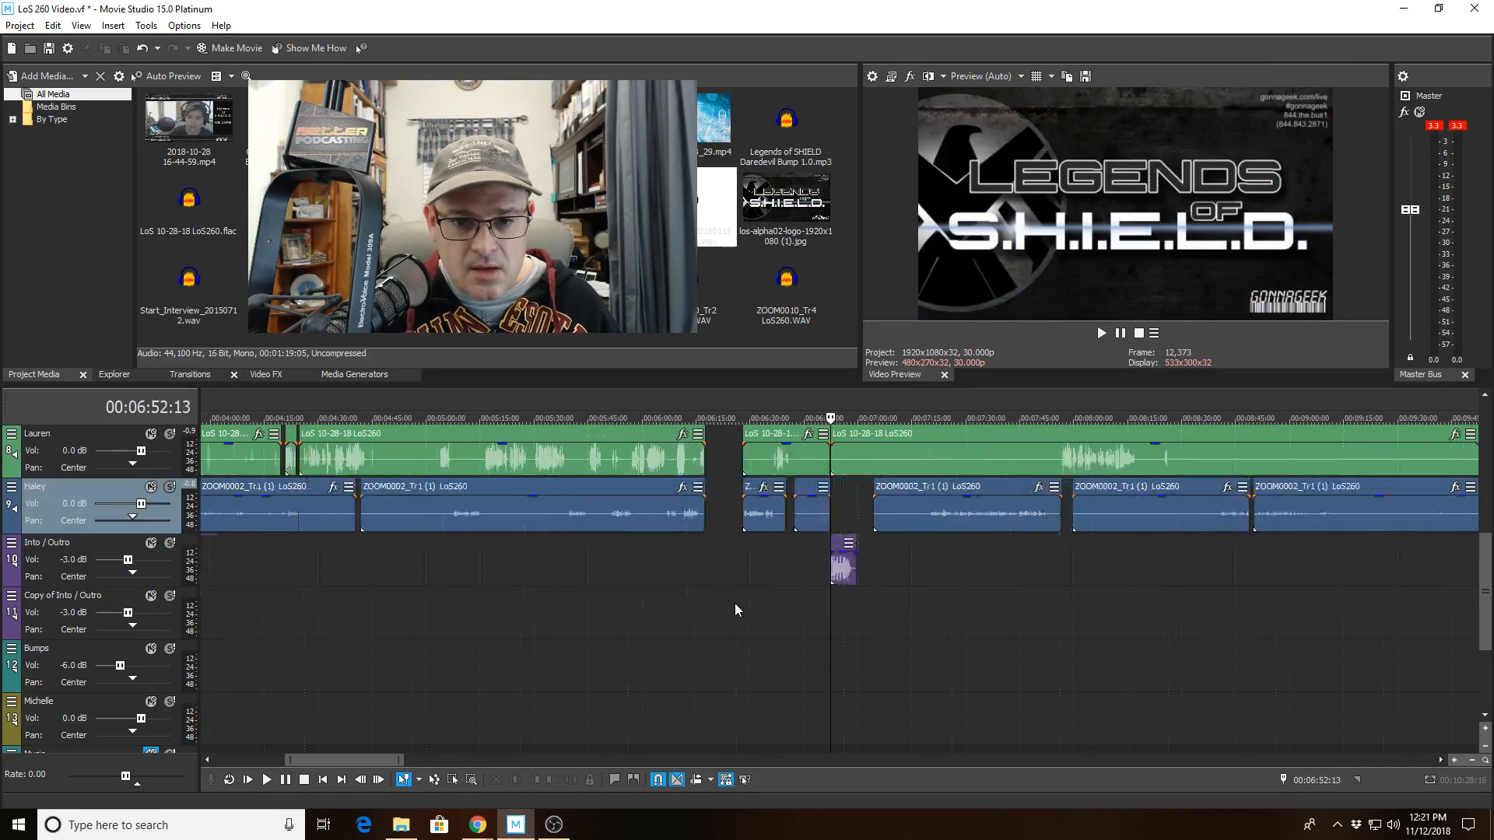
{"action": "left_click", "coordinate": [843, 574]}
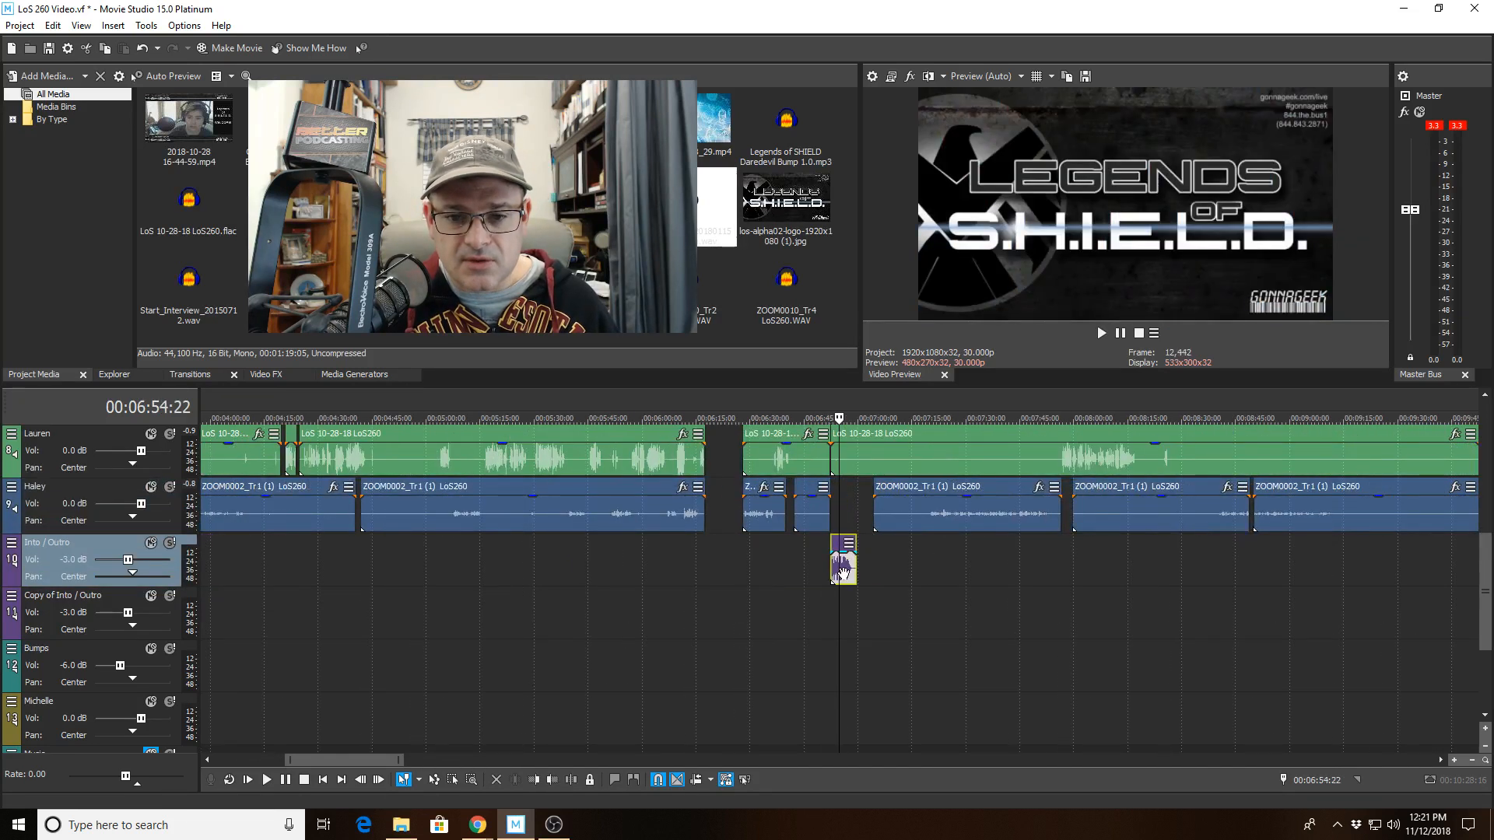
{"action": "left_click", "coordinate": [844, 662]}
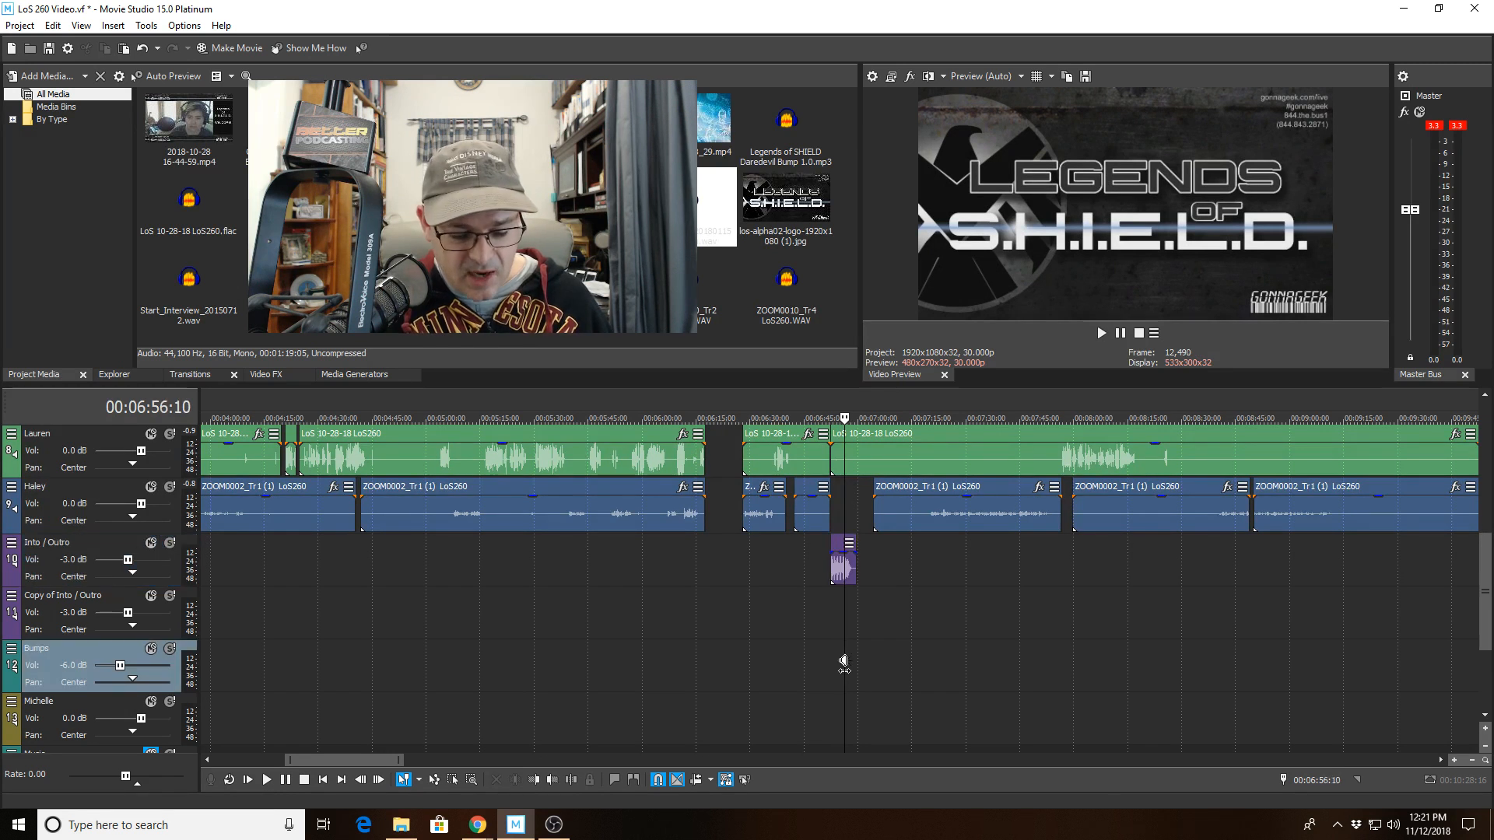
{"action": "key", "text": "ctrl+v"}
{"action": "left_click_drag", "start_coordinate": [855, 661], "coordinate": [841, 661]}
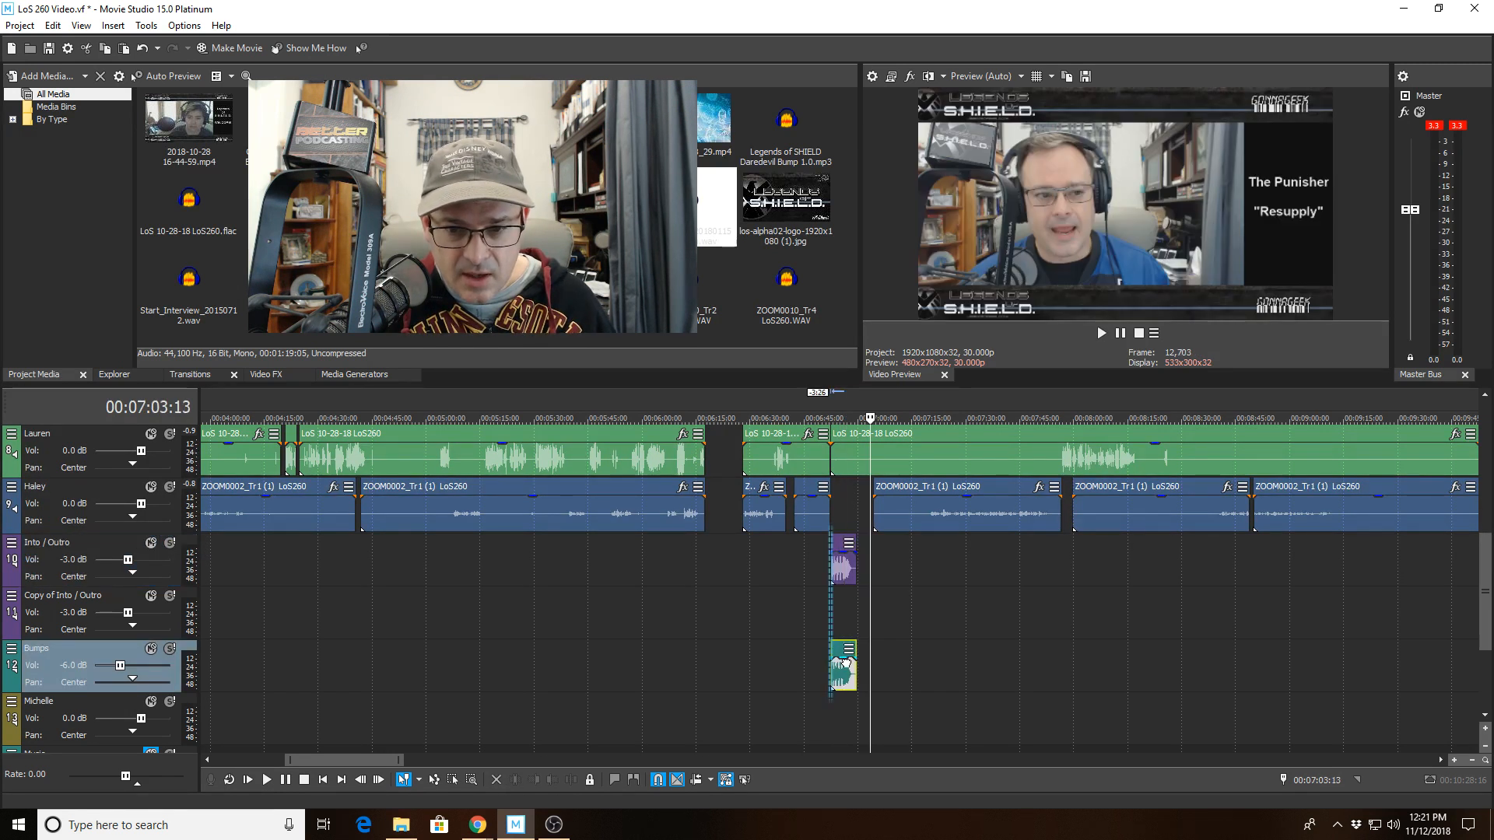
{"action": "left_click", "coordinate": [845, 572]}
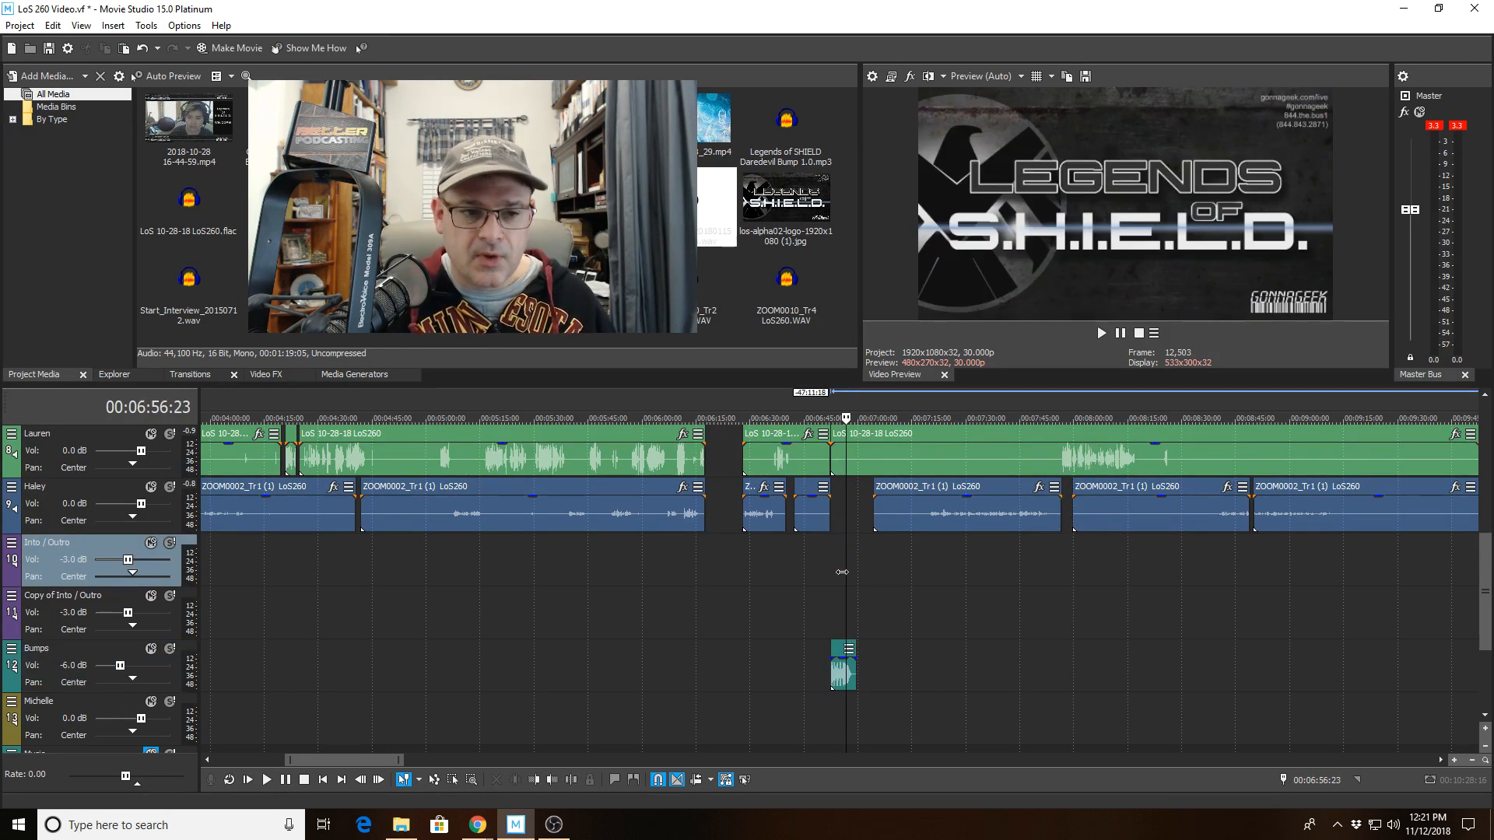
Review the Bumps track volume and scroll through all tracks across the whole timeline.
{"action": "scroll", "coordinate": [828, 577], "scroll_direction": "down", "scroll_amount": 10}
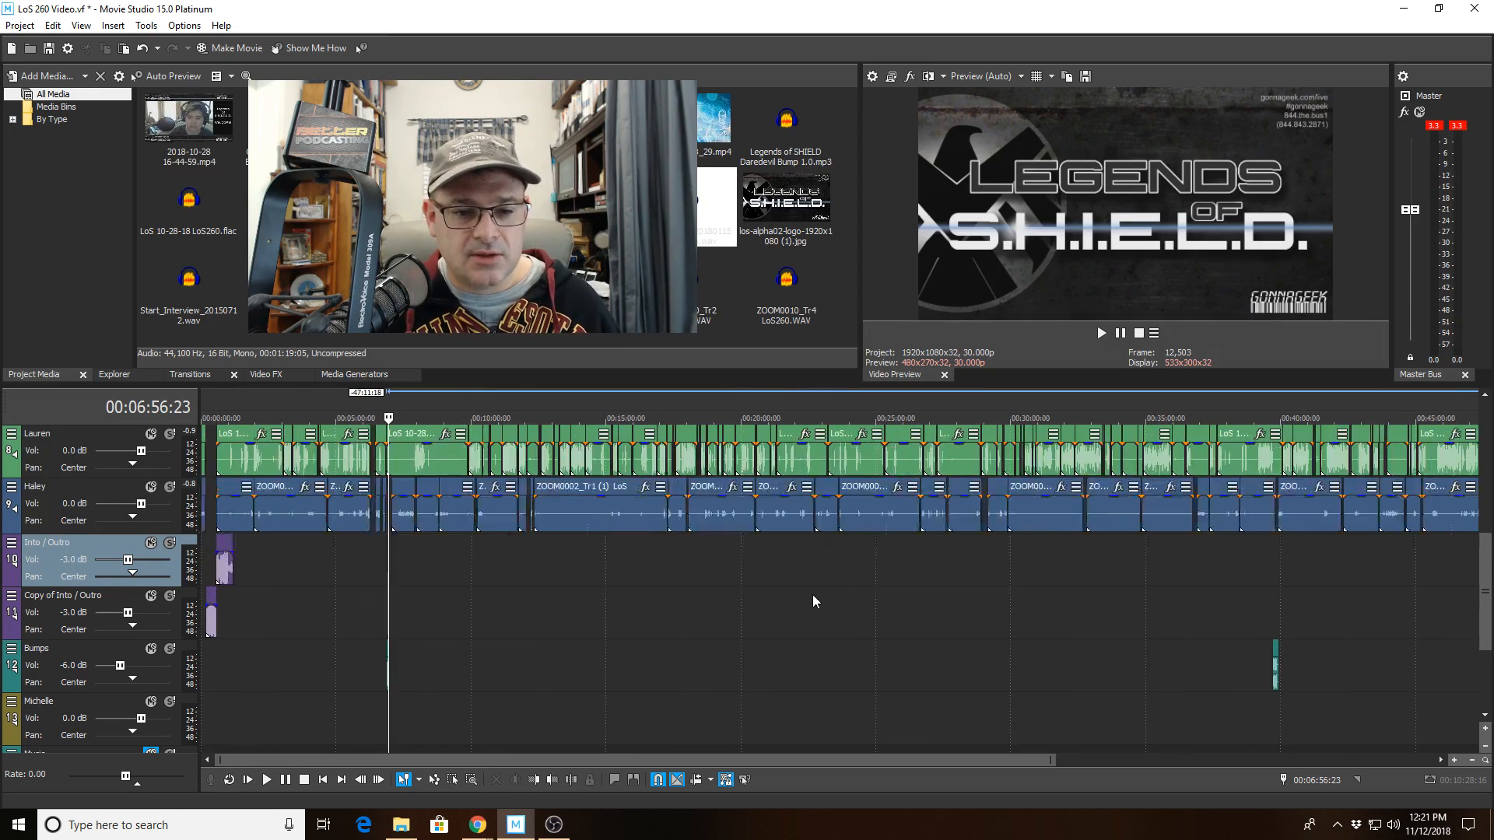
{"action": "left_click", "coordinate": [79, 666]}
{"action": "double_click", "coordinate": [81, 667]}
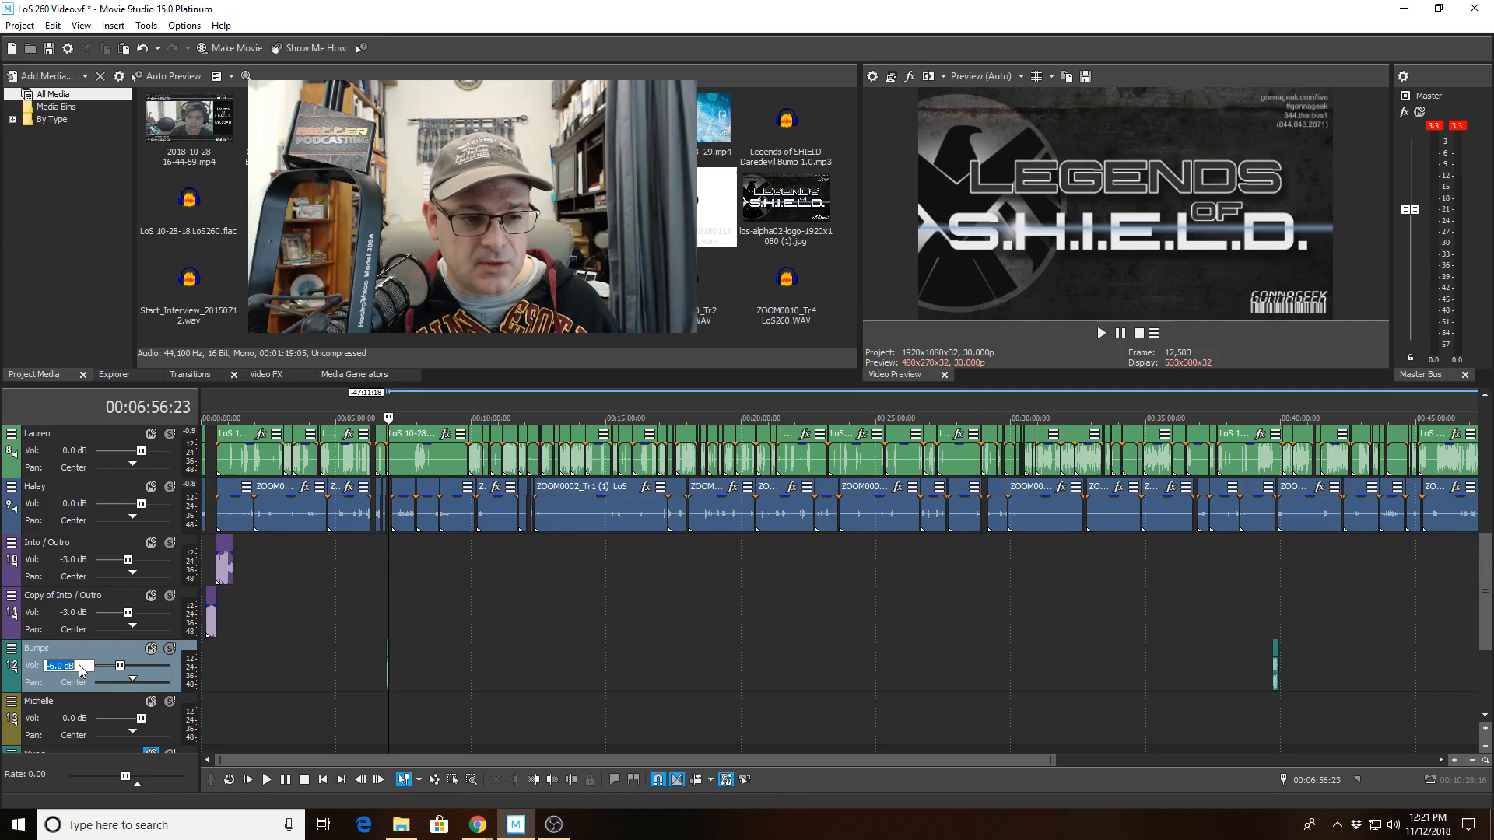
{"action": "left_click", "coordinate": [443, 660]}
{"action": "scroll", "coordinate": [413, 600], "scroll_direction": "up", "scroll_amount": 8}
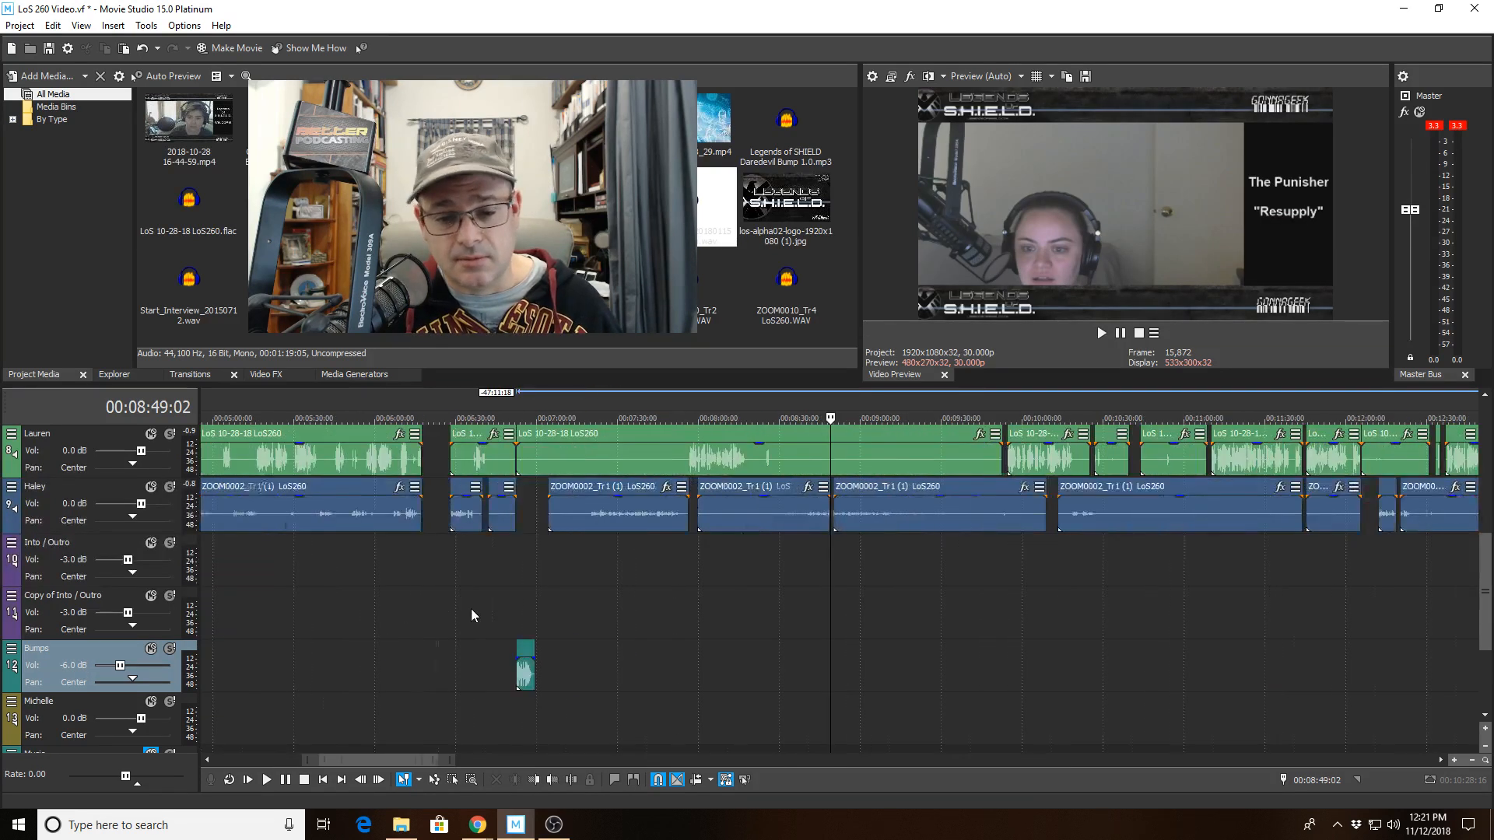
{"action": "scroll", "coordinate": [473, 606], "scroll_direction": "down", "scroll_amount": 10}
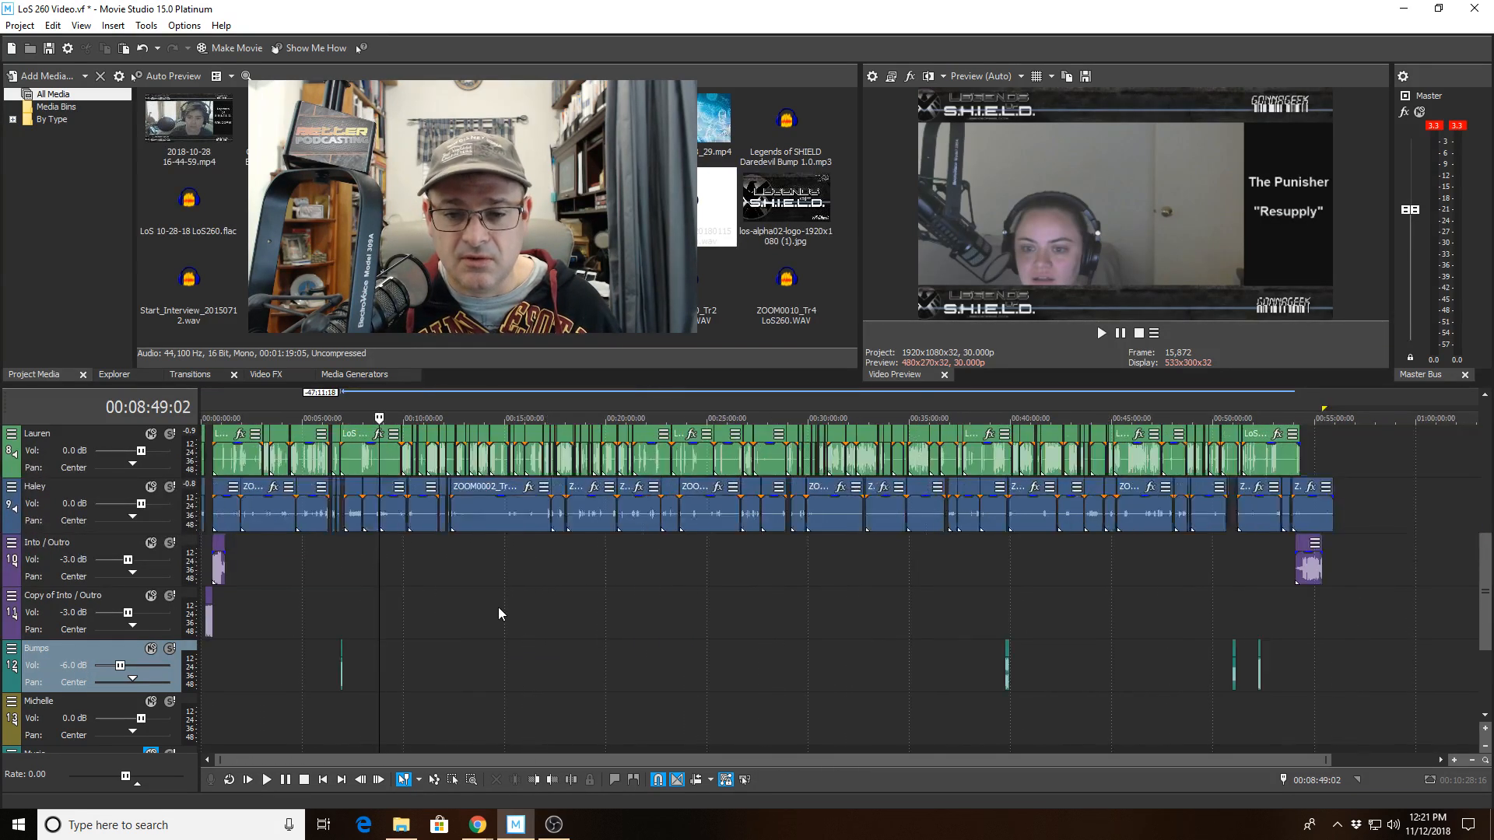
{"action": "scroll", "coordinate": [470, 724], "scroll_direction": "down", "scroll_amount": 1}
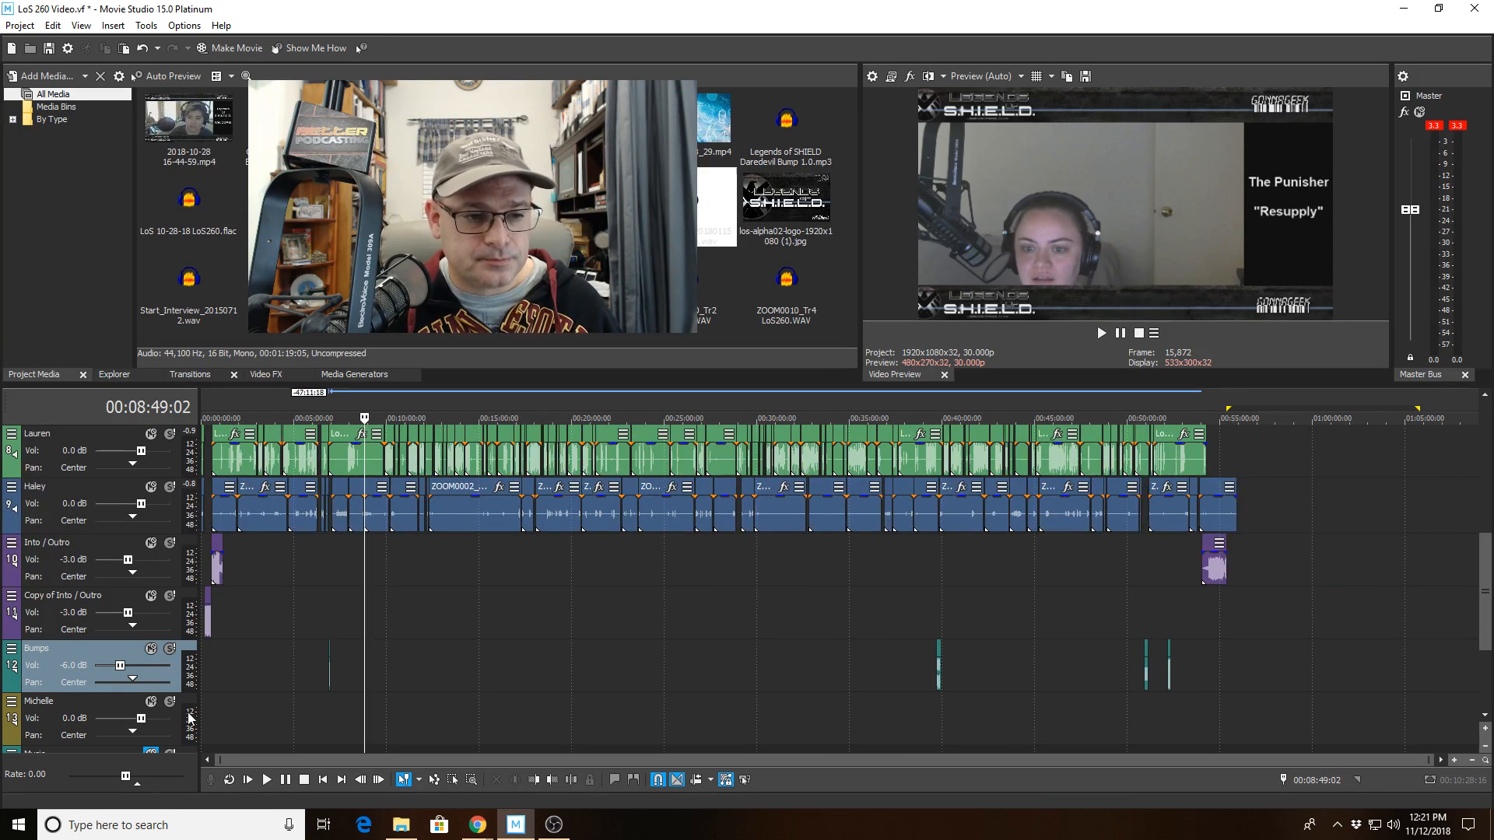
{"action": "scroll", "coordinate": [1482, 597], "scroll_direction": "down", "scroll_amount": 1}
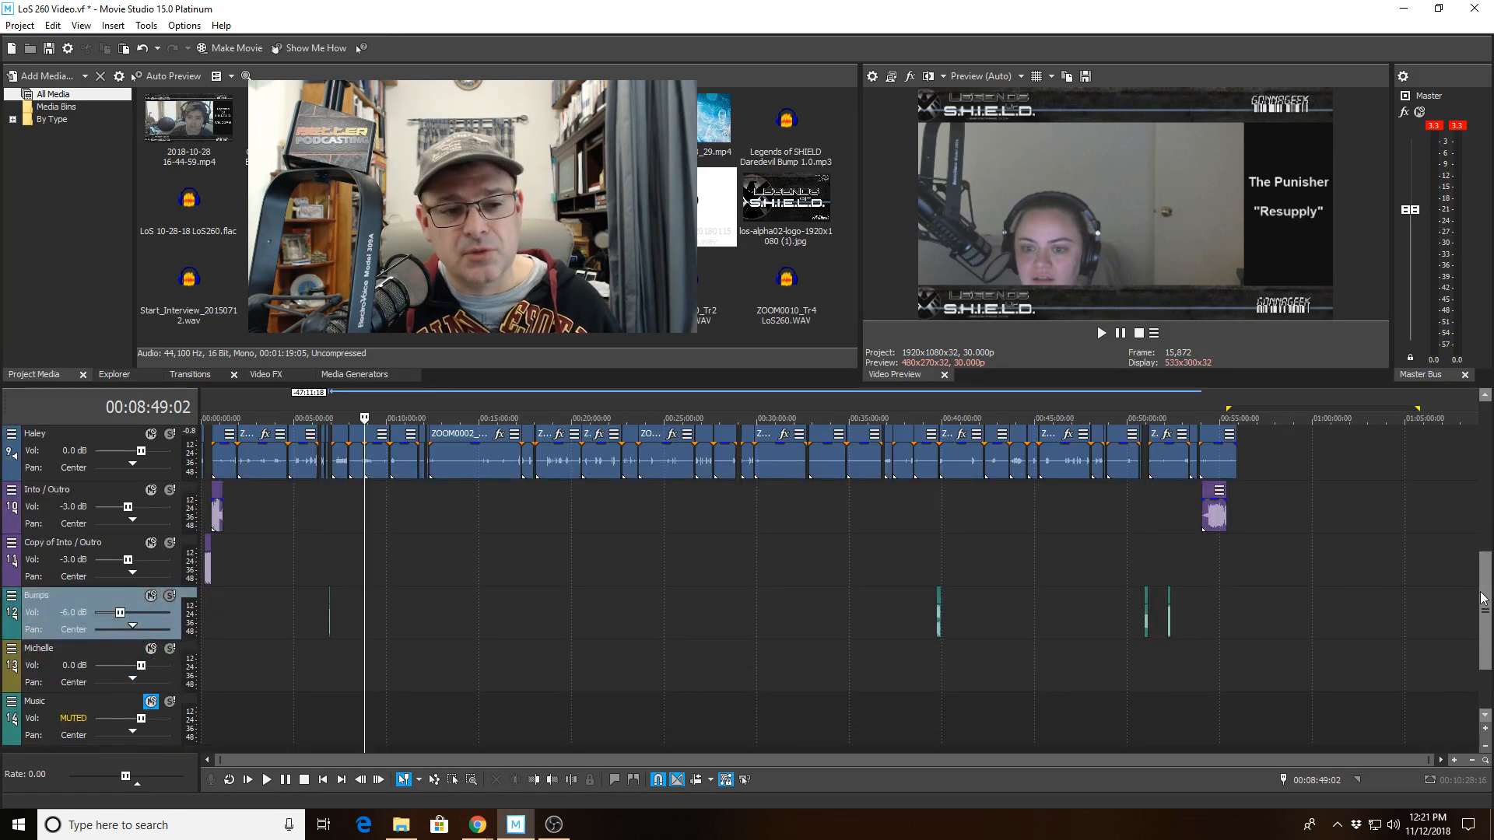
{"action": "scroll", "coordinate": [1483, 597], "scroll_direction": "up", "scroll_amount": 1}
{"action": "scroll", "coordinate": [1484, 598], "scroll_direction": "down", "scroll_amount": 1}
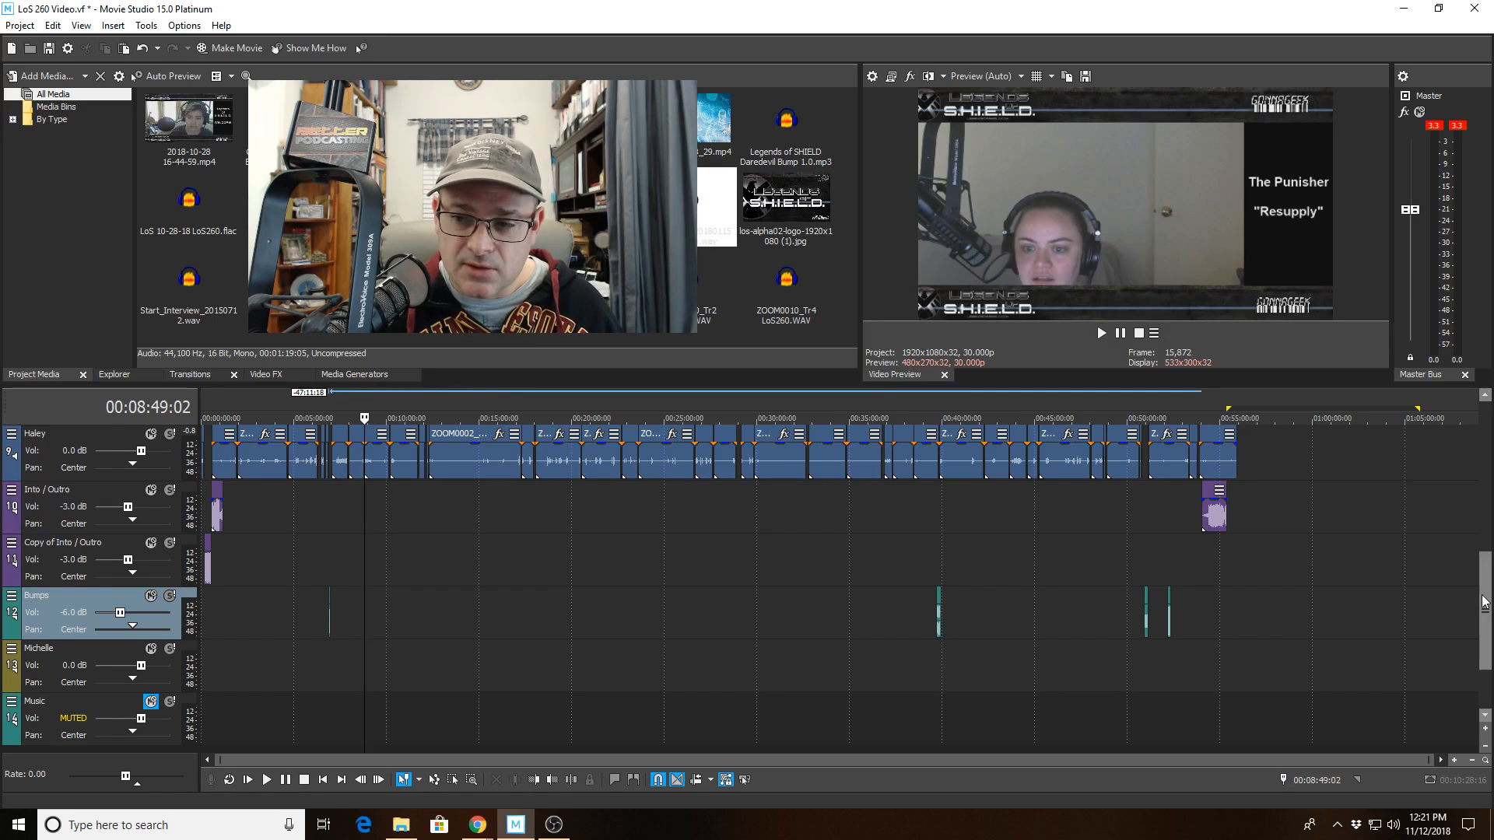
{"action": "left_click_drag", "start_coordinate": [1482, 606], "coordinate": [1481, 536]}
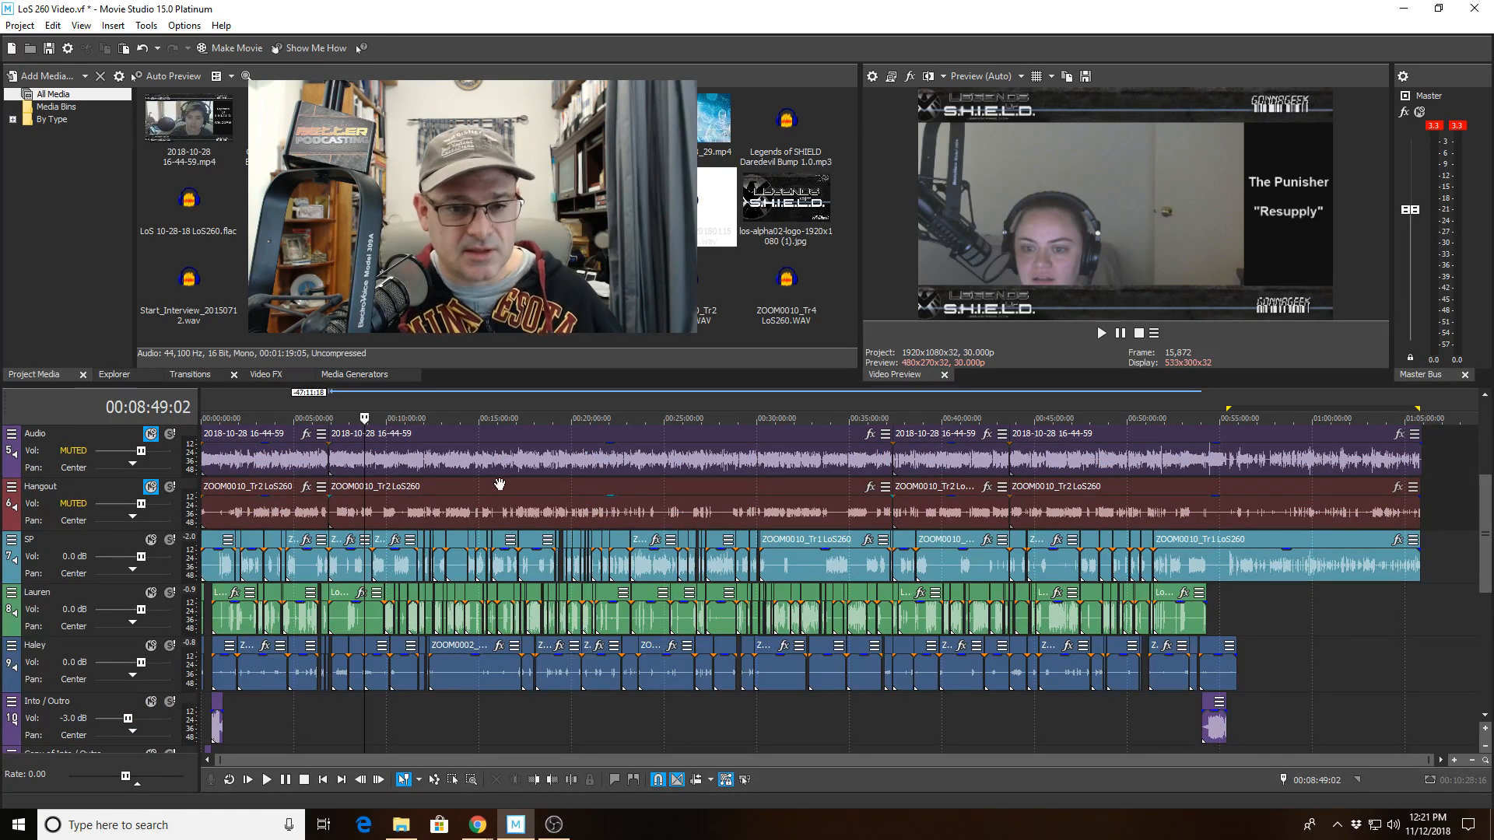
{"action": "left_click", "coordinate": [512, 460]}
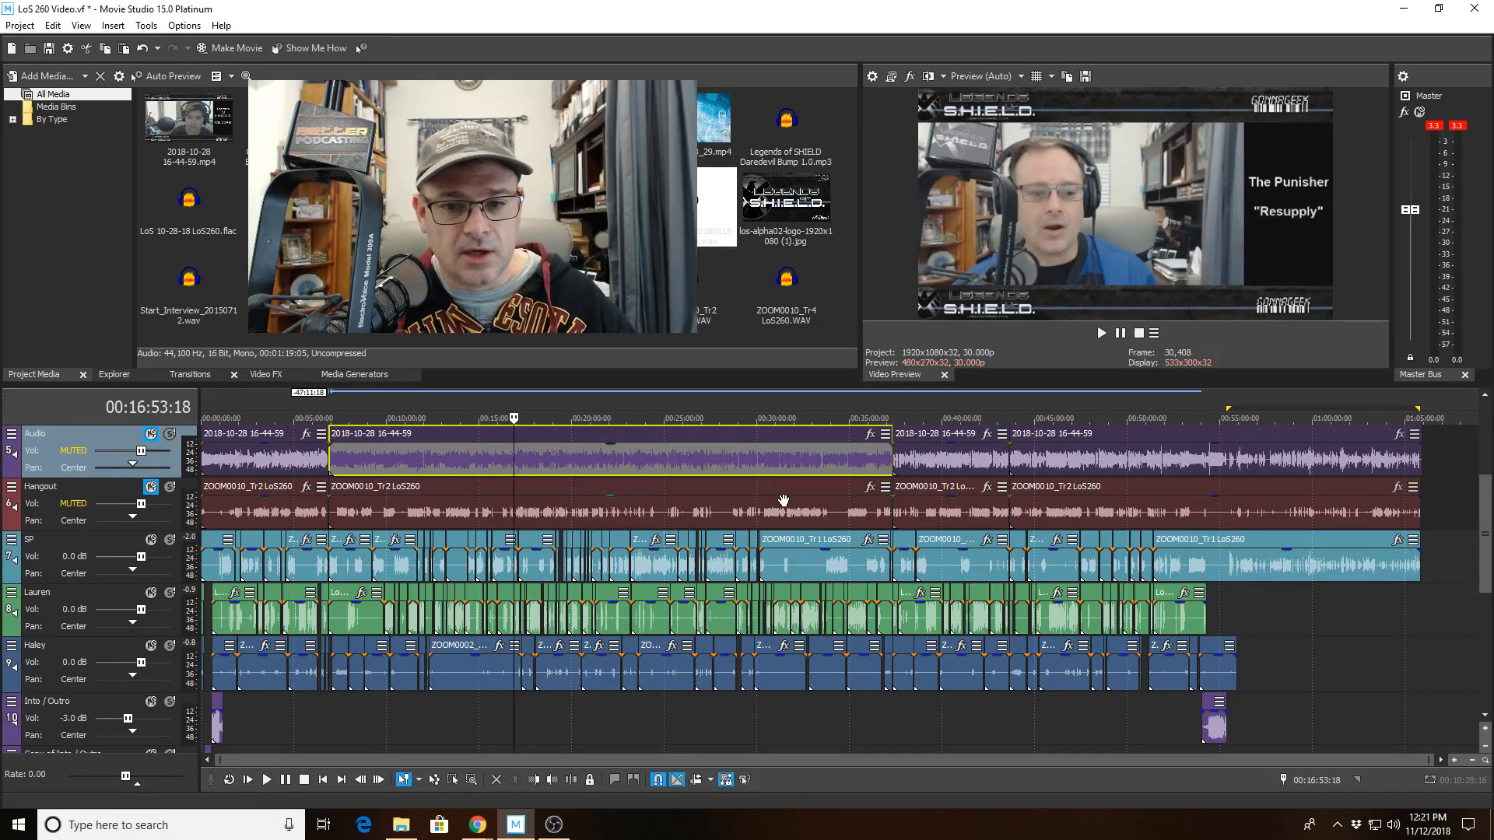
Split the tracks at the end of the outro music, 00:55:23:07, and delete the remainder of Haley's clip after that point.
{"action": "left_click_drag", "start_coordinate": [1485, 495], "coordinate": [1489, 430]}
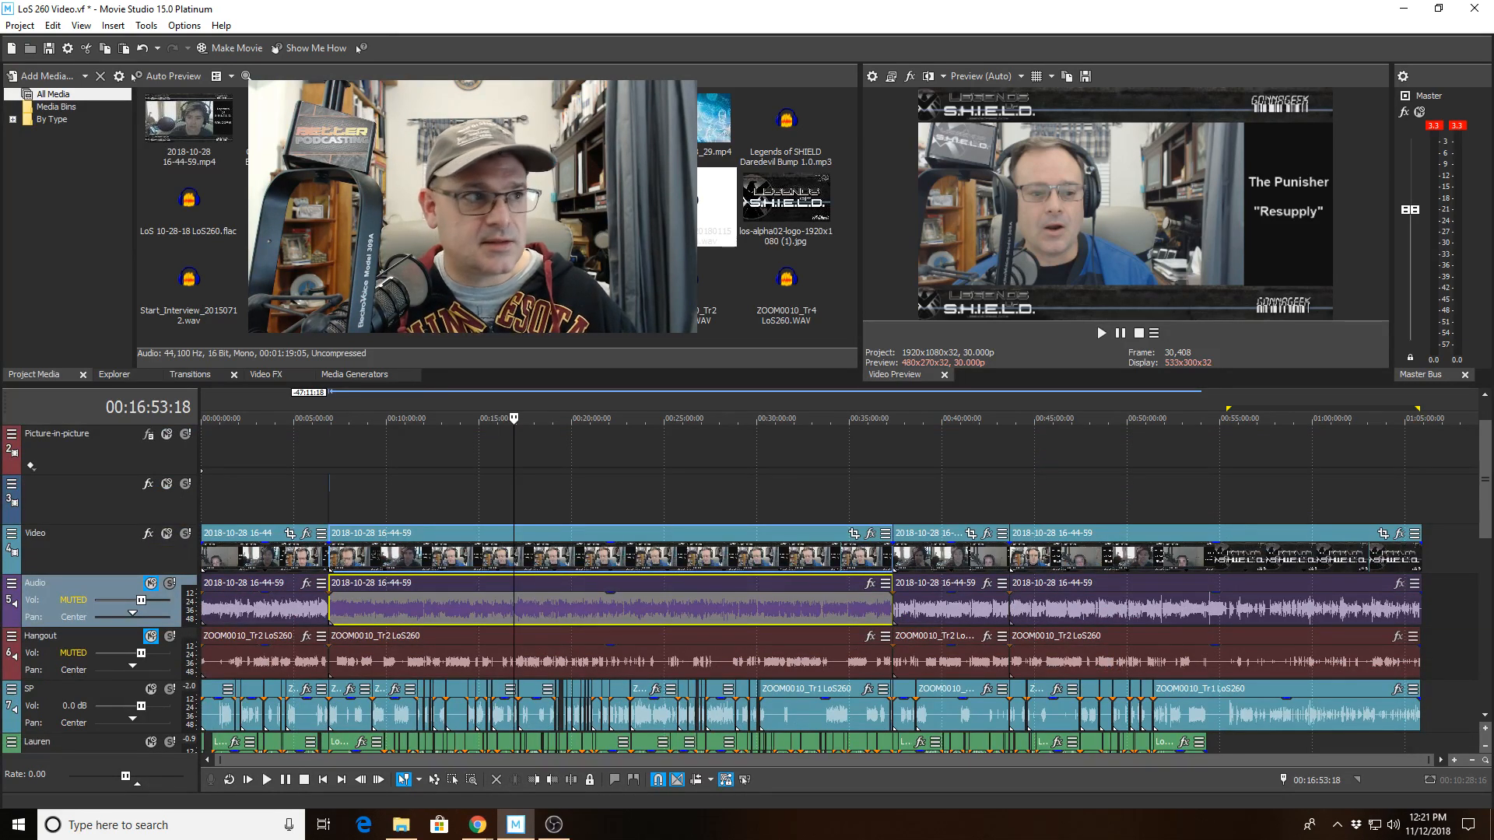
{"action": "key", "text": "alt+Tab"}
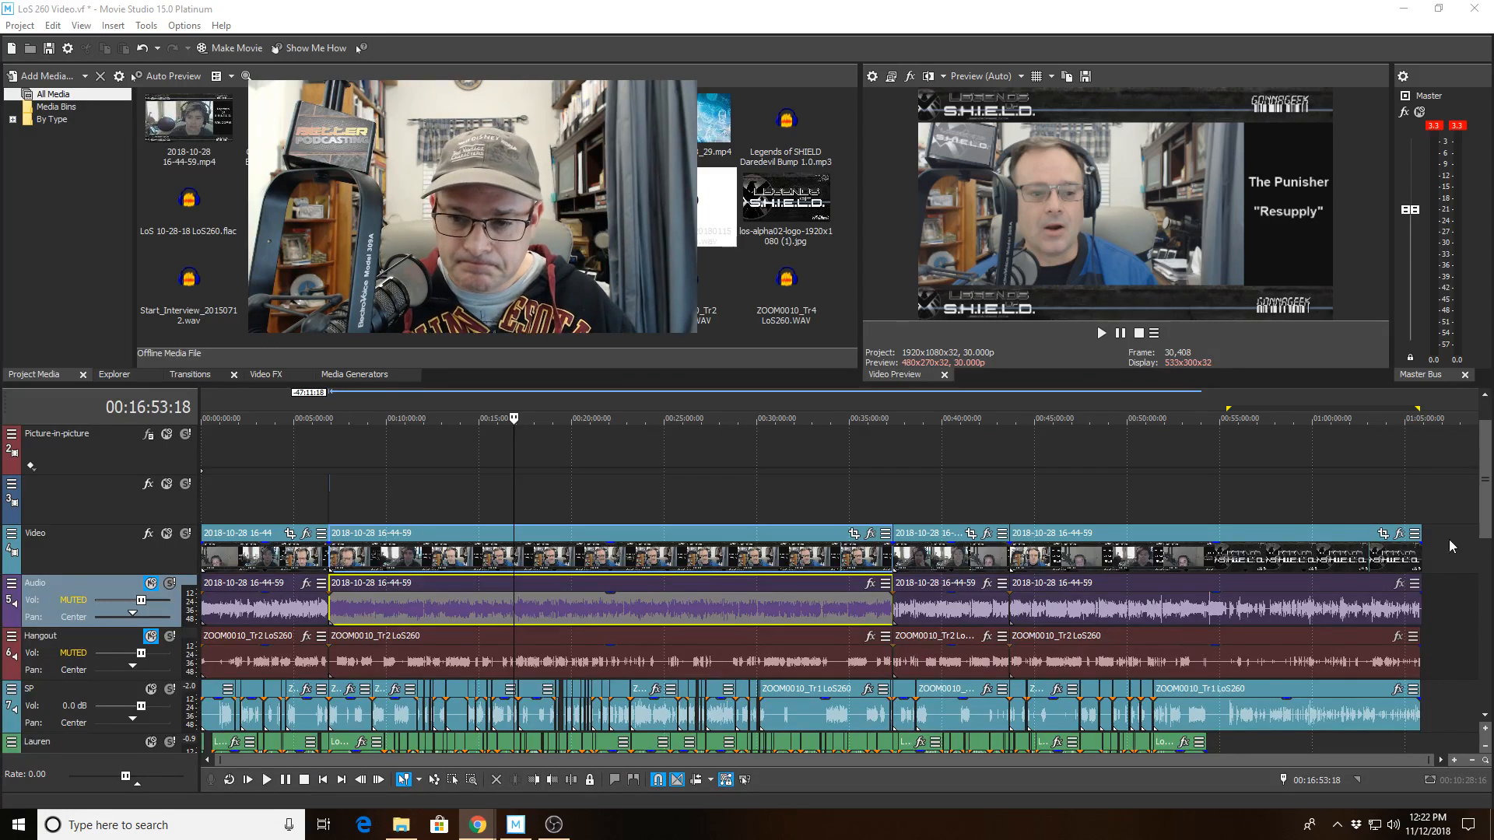
{"action": "left_click_drag", "start_coordinate": [1485, 516], "coordinate": [1487, 594]}
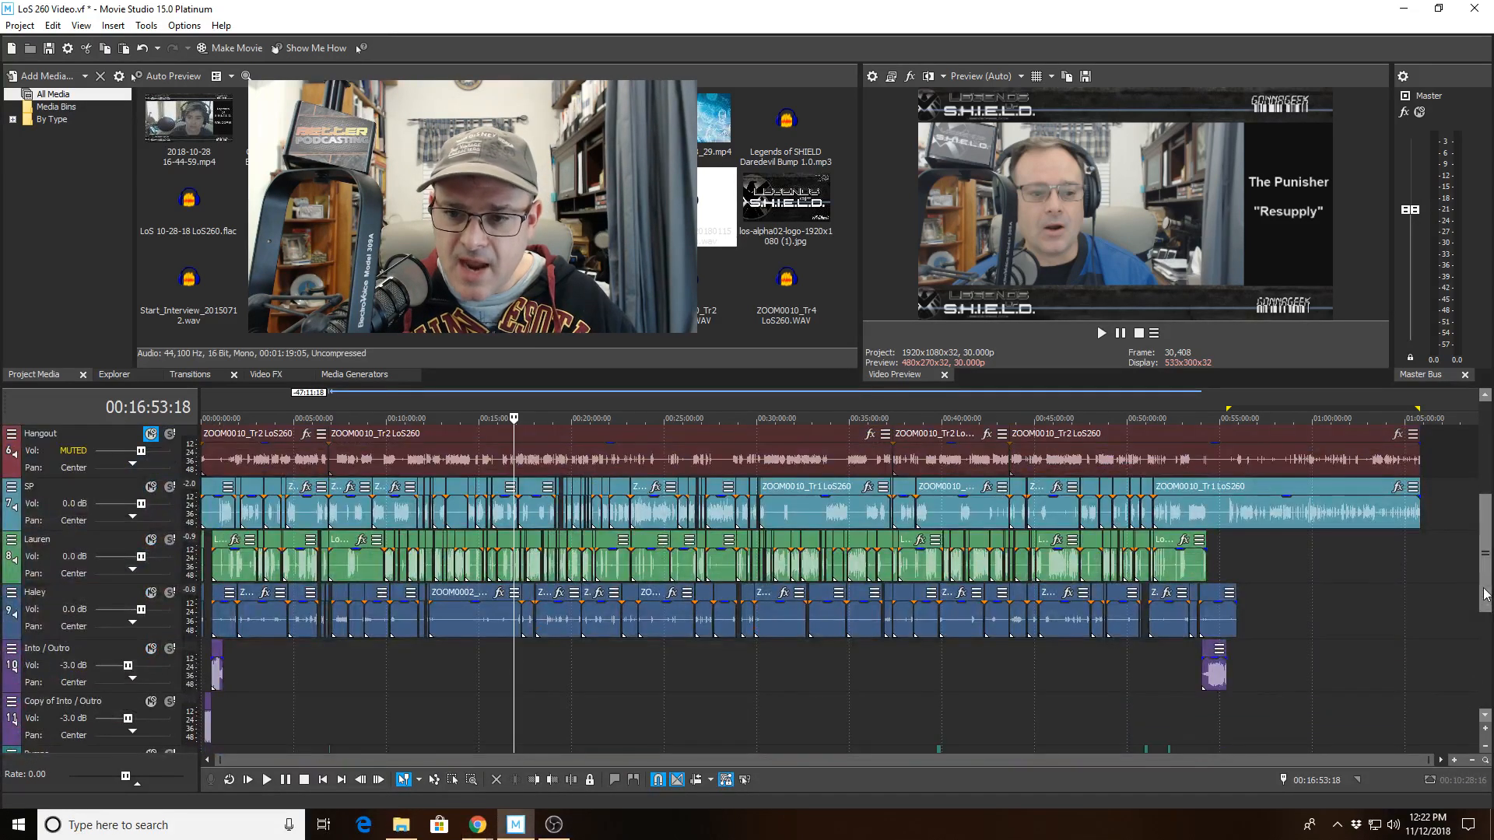
{"action": "left_click", "coordinate": [1220, 577]}
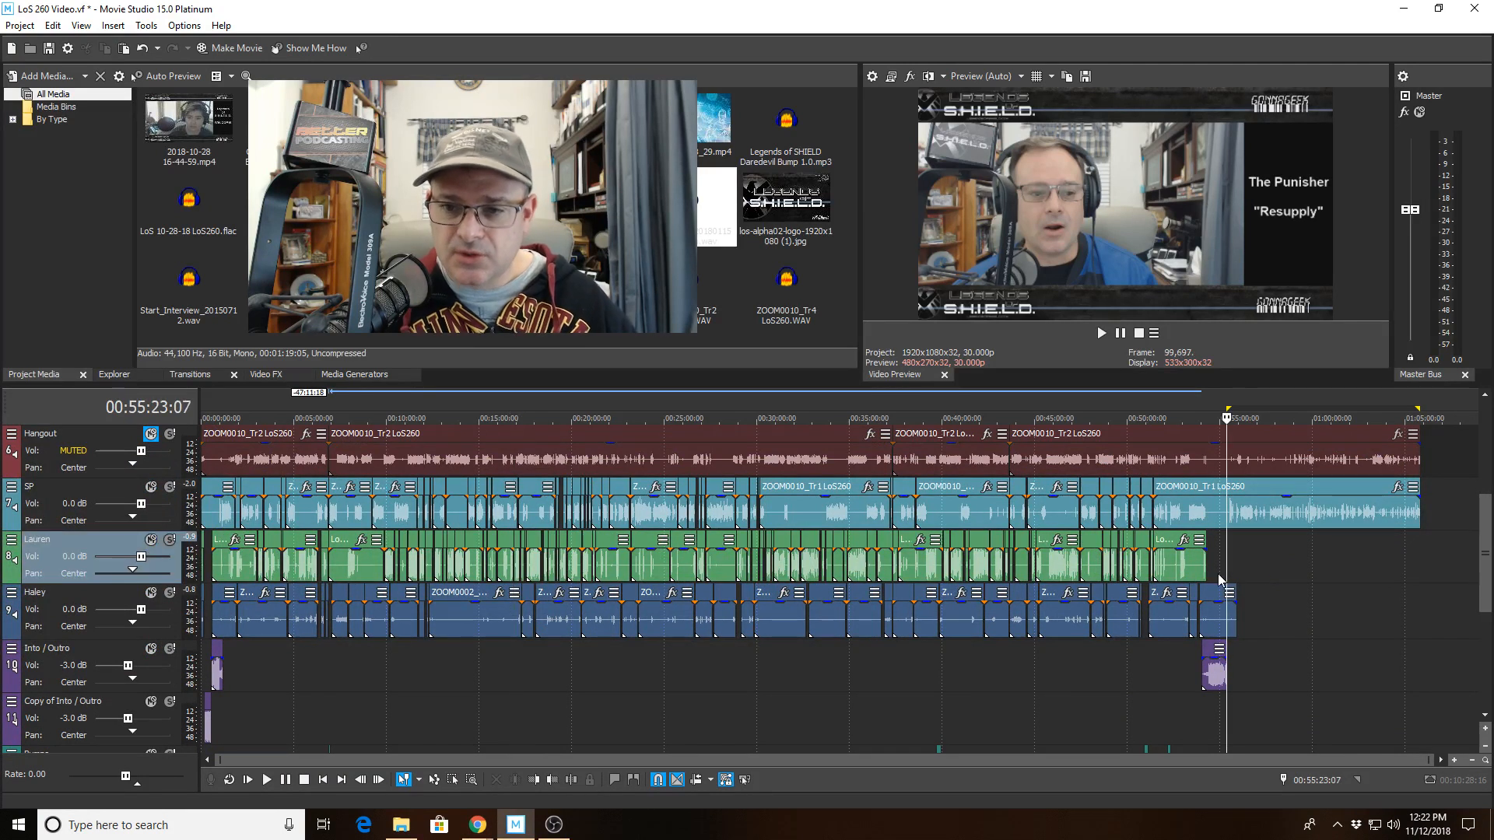
{"action": "scroll", "coordinate": [1217, 572], "scroll_direction": "up", "scroll_amount": 10}
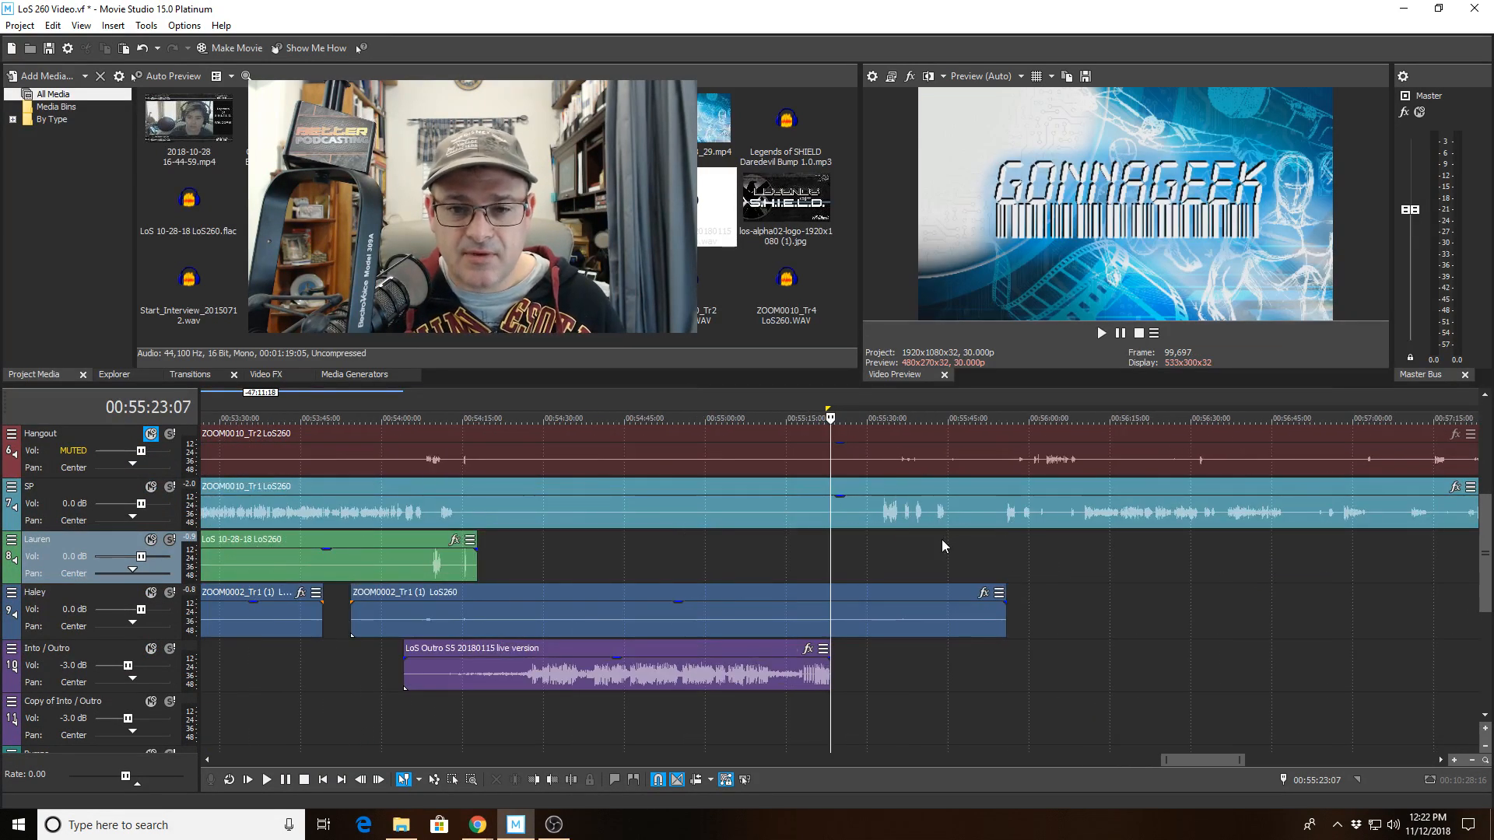
{"action": "left_click", "coordinate": [569, 782]}
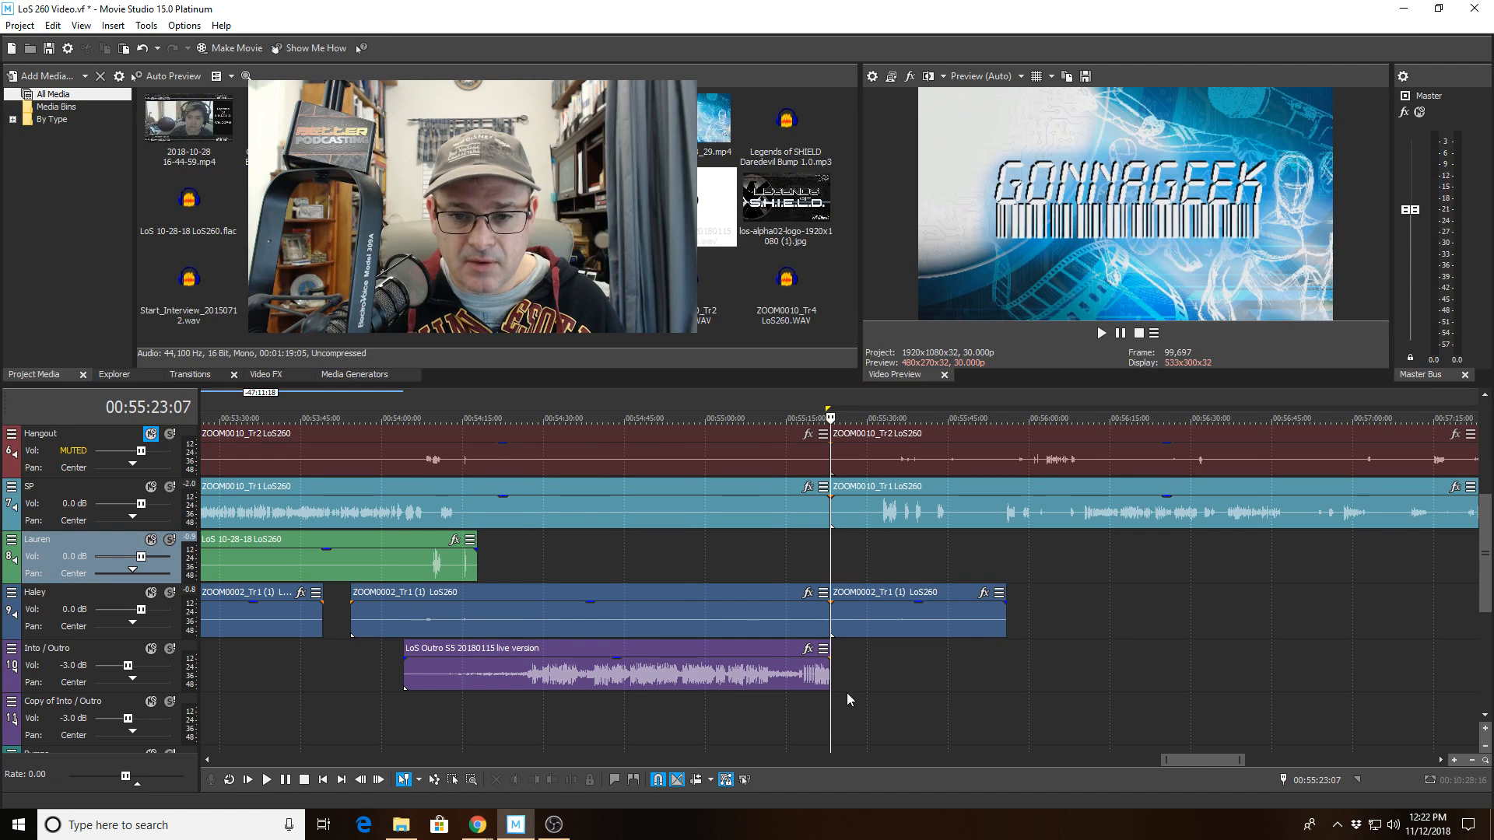
{"action": "left_click", "coordinate": [908, 619]}
{"action": "key", "text": "Delete"}
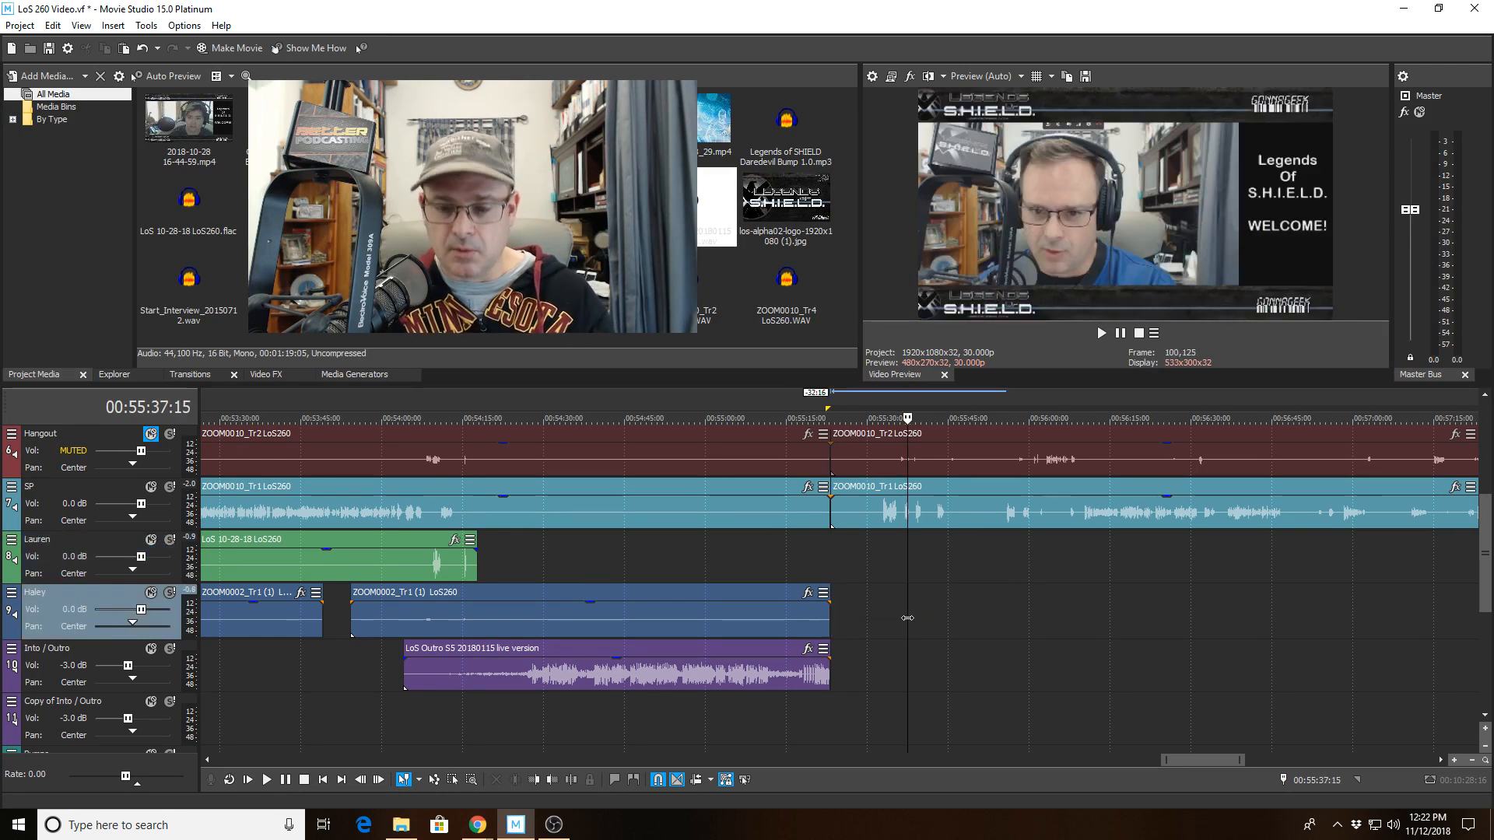
Move the trailing Video, Audio, Hangout and SP segments after the split far to the right, clearing the episode's end.
{"action": "scroll", "coordinate": [907, 617], "scroll_direction": "down", "scroll_amount": 10}
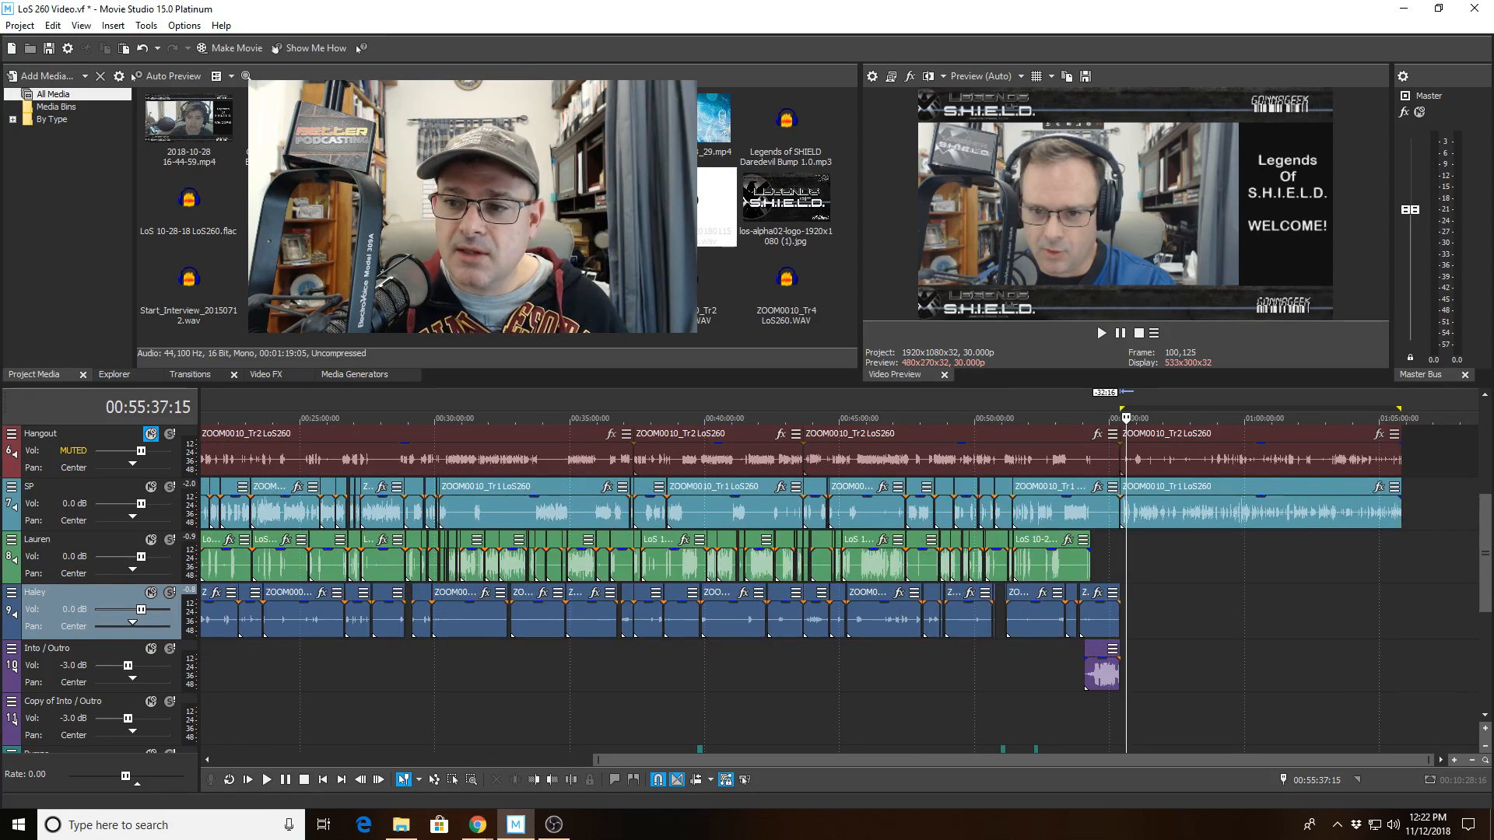
{"action": "scroll", "coordinate": [1482, 514], "scroll_direction": "up", "scroll_amount": 2}
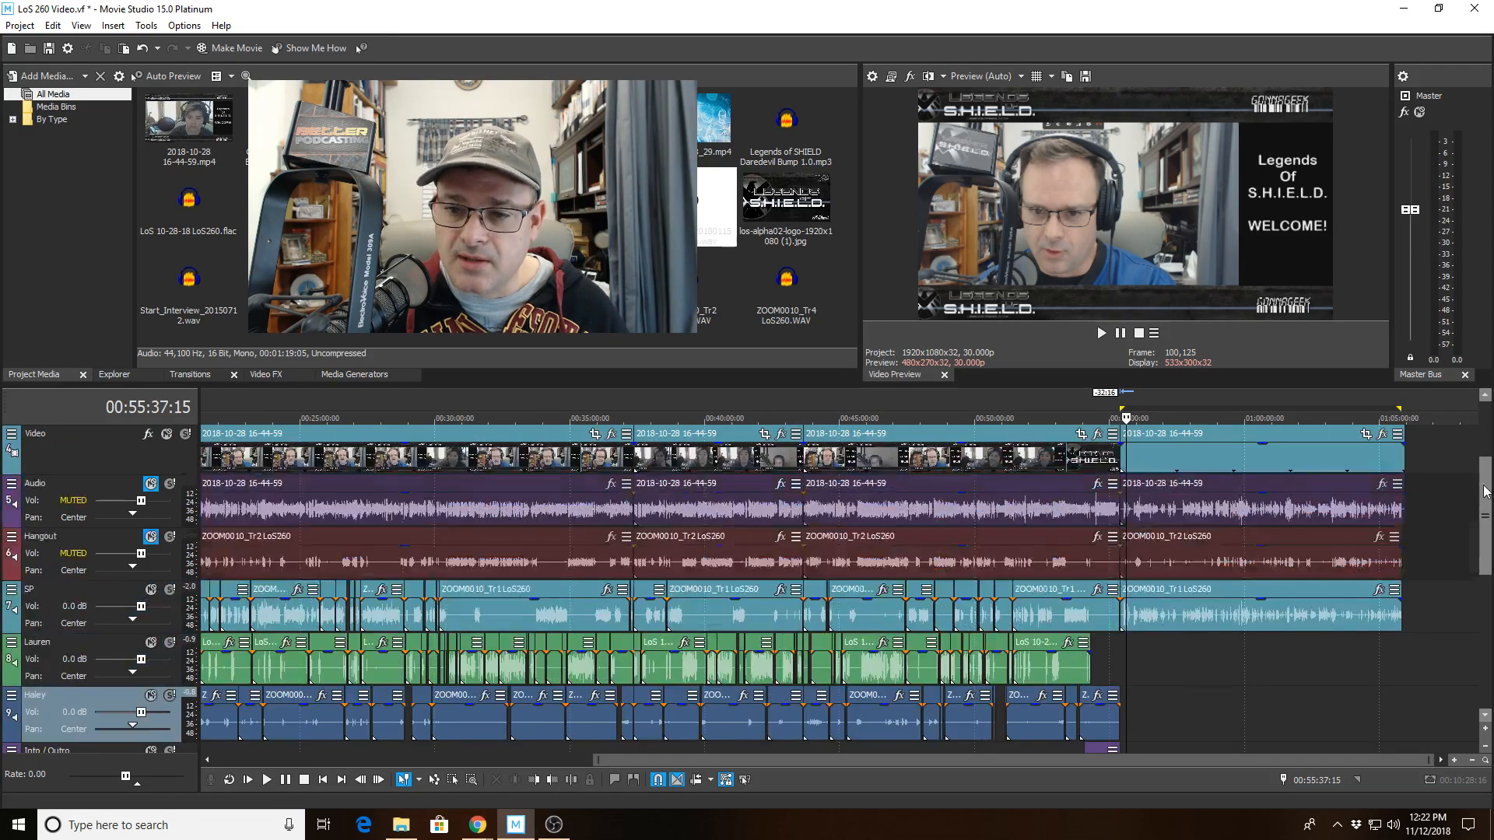
{"action": "left_click", "coordinate": [1265, 457]}
{"action": "left_click_drag", "start_coordinate": [1299, 457], "coordinate": [1482, 440]}
{"action": "left_click", "coordinate": [1304, 620], "text": "shift"}
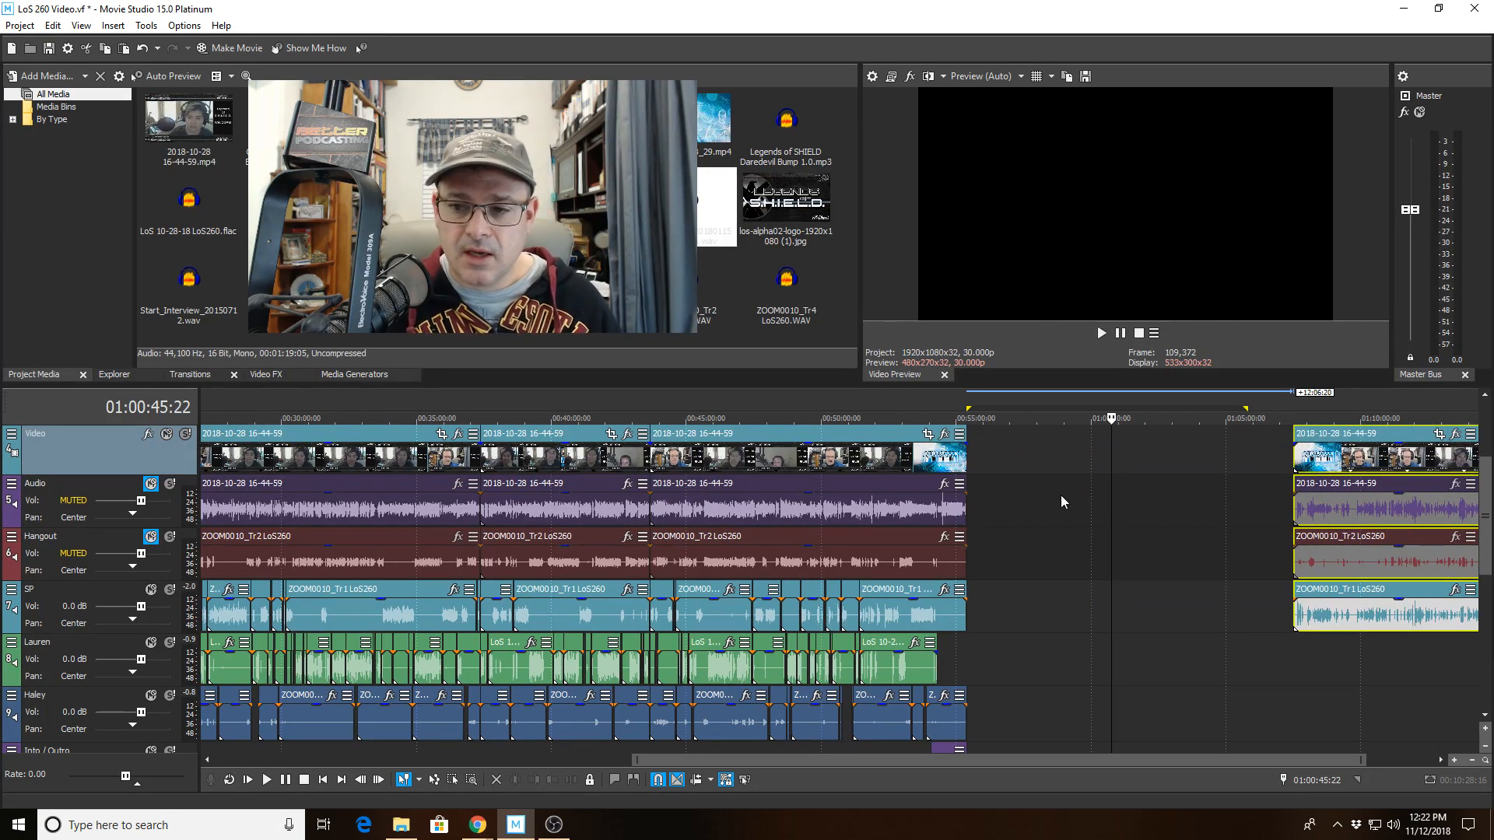
Zoom in on the video's ending around 00:55:23 and check where each track's clips finish.
{"action": "left_click", "coordinate": [983, 458]}
{"action": "scroll", "coordinate": [955, 506], "scroll_direction": "up", "scroll_amount": 4}
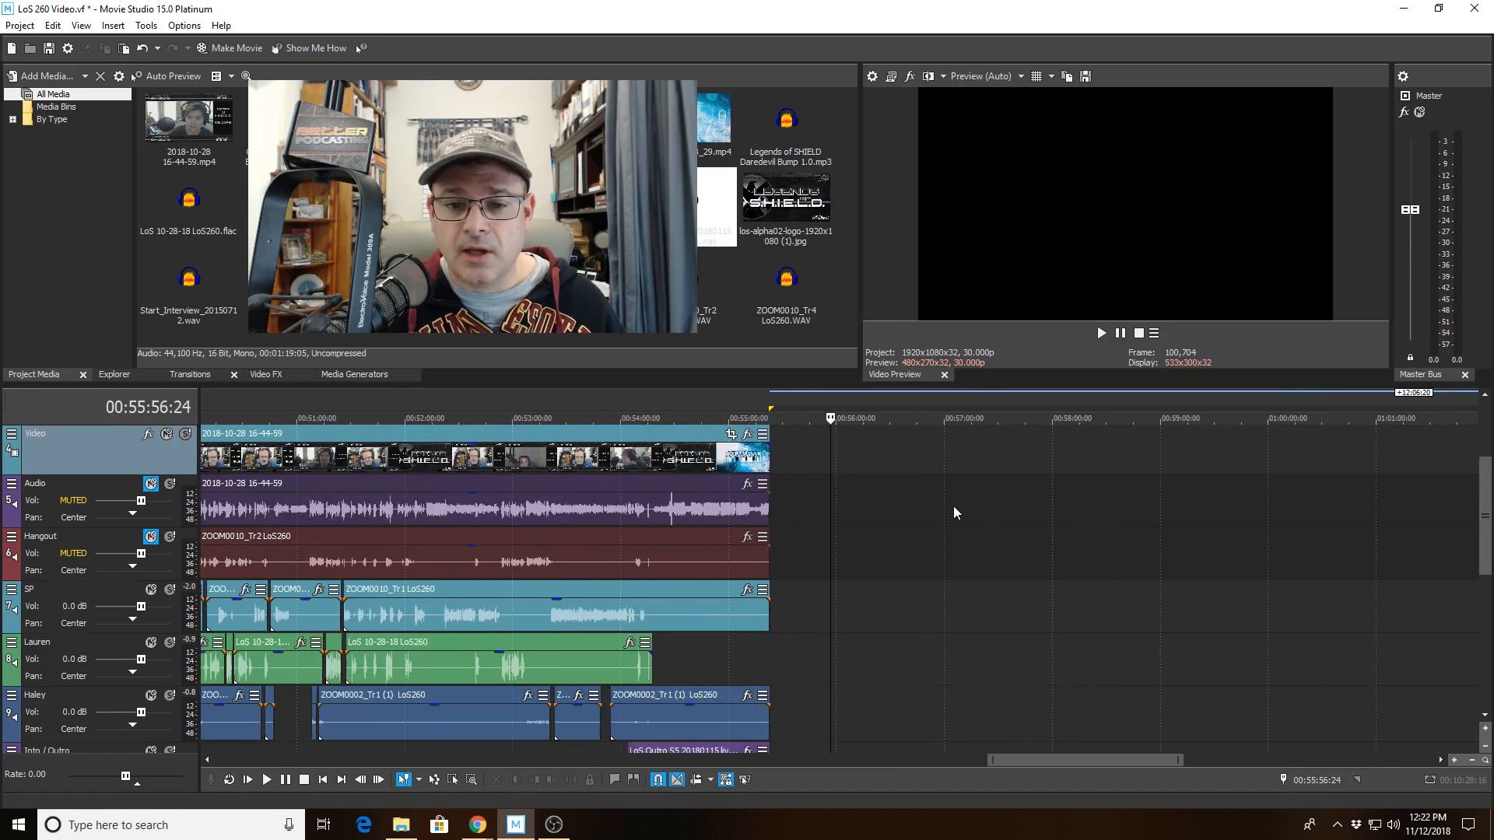
{"action": "scroll", "coordinate": [954, 507], "scroll_direction": "down", "scroll_amount": 2}
{"action": "left_click", "coordinate": [804, 469]}
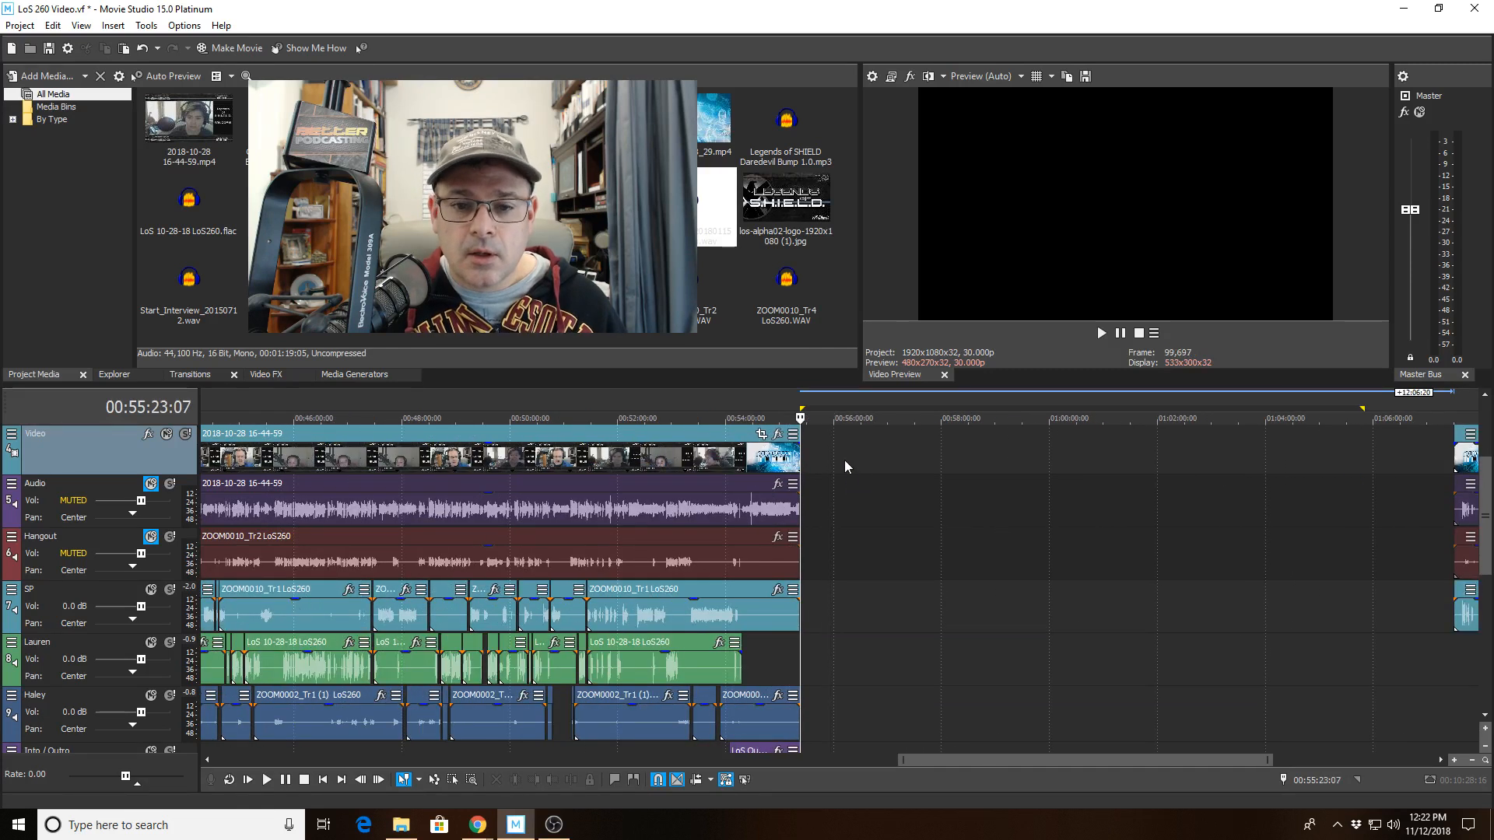
{"action": "scroll", "coordinate": [801, 462], "scroll_direction": "up", "scroll_amount": 8}
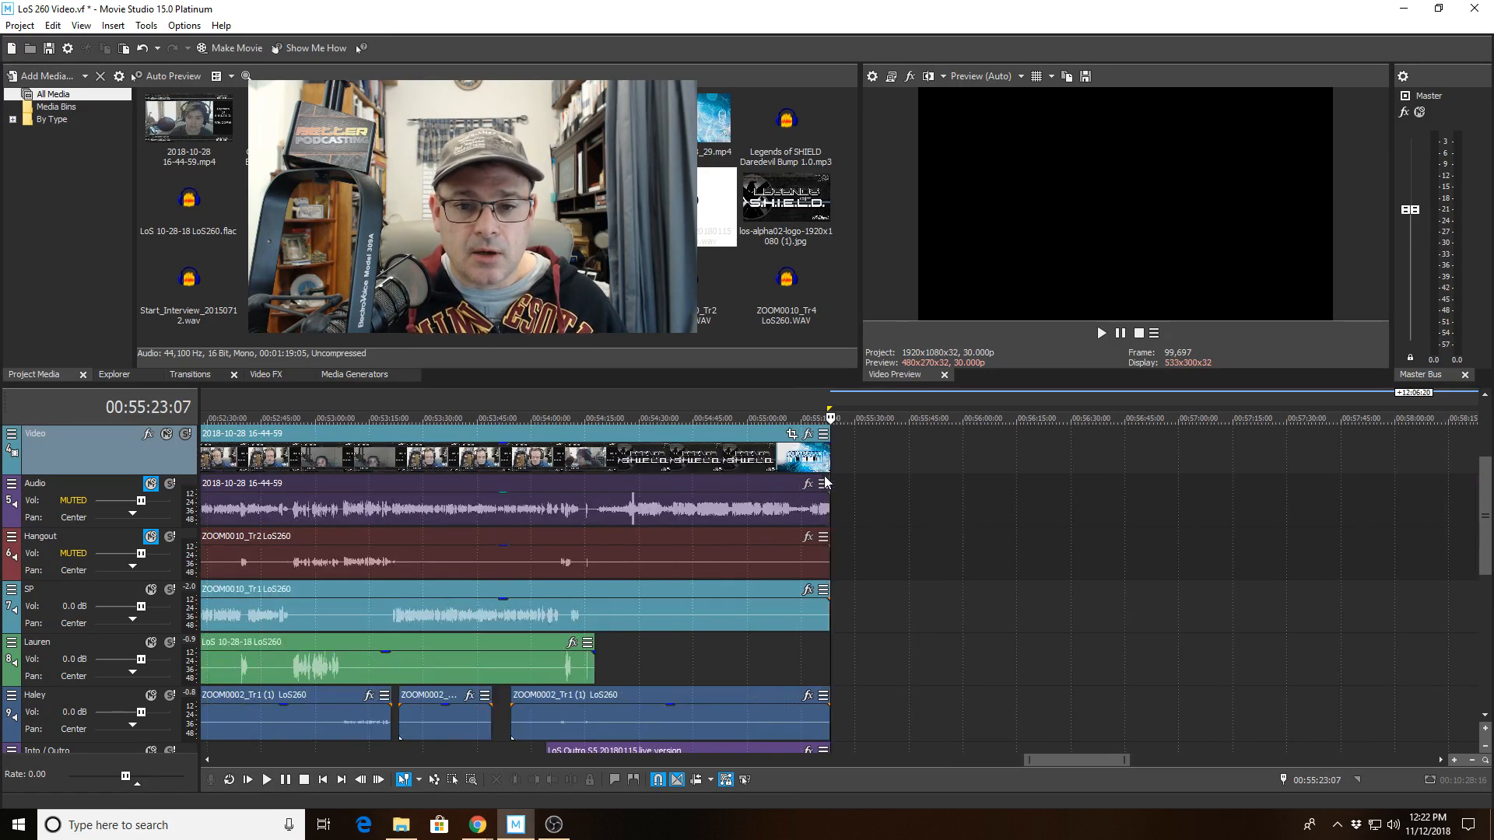
{"action": "scroll", "coordinate": [821, 459], "scroll_direction": "up", "scroll_amount": 6}
{"action": "left_click", "coordinate": [821, 459]}
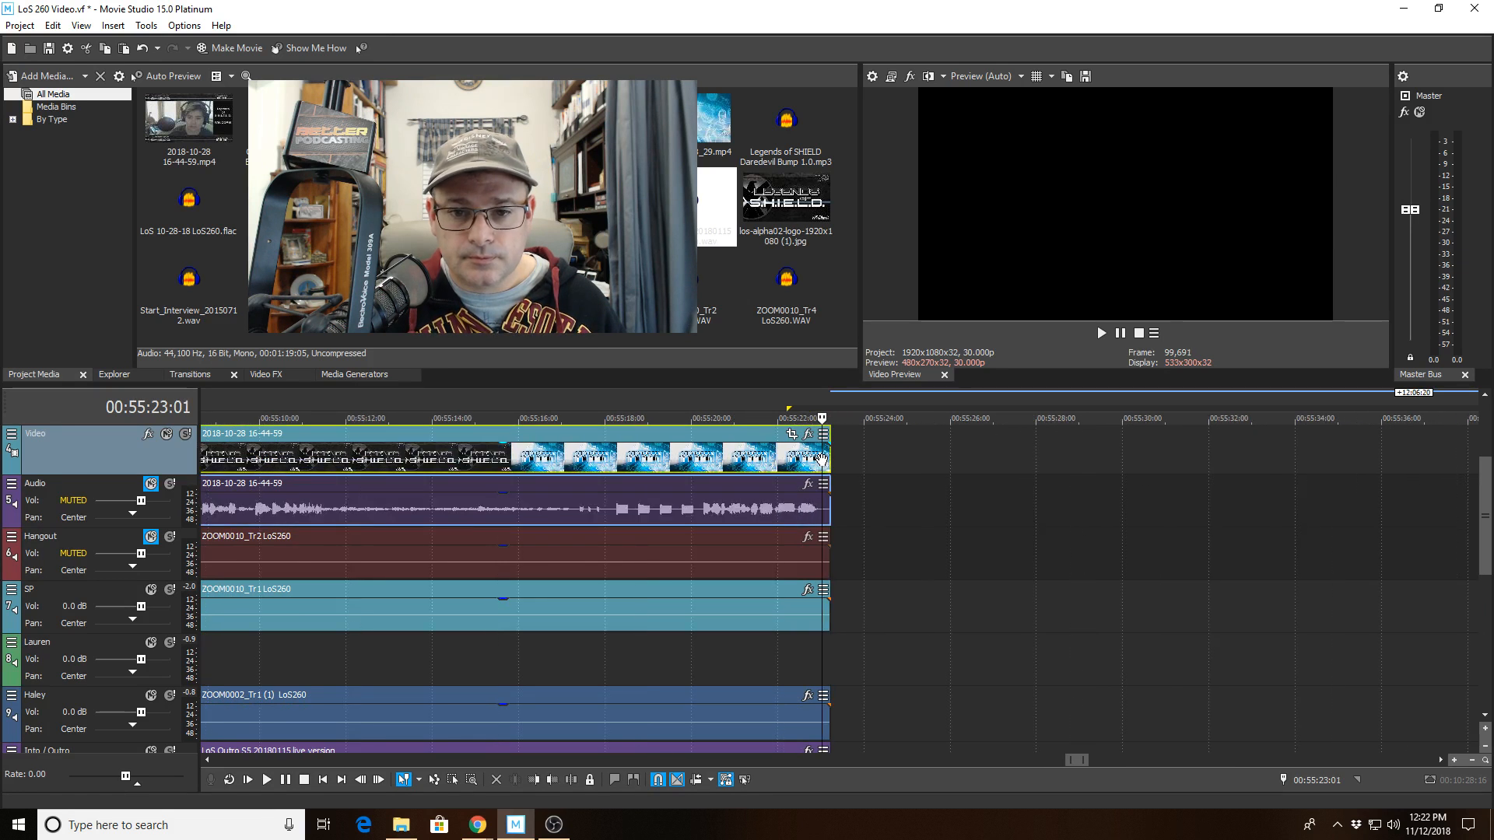
{"action": "scroll", "coordinate": [795, 467], "scroll_direction": "up", "scroll_amount": 1}
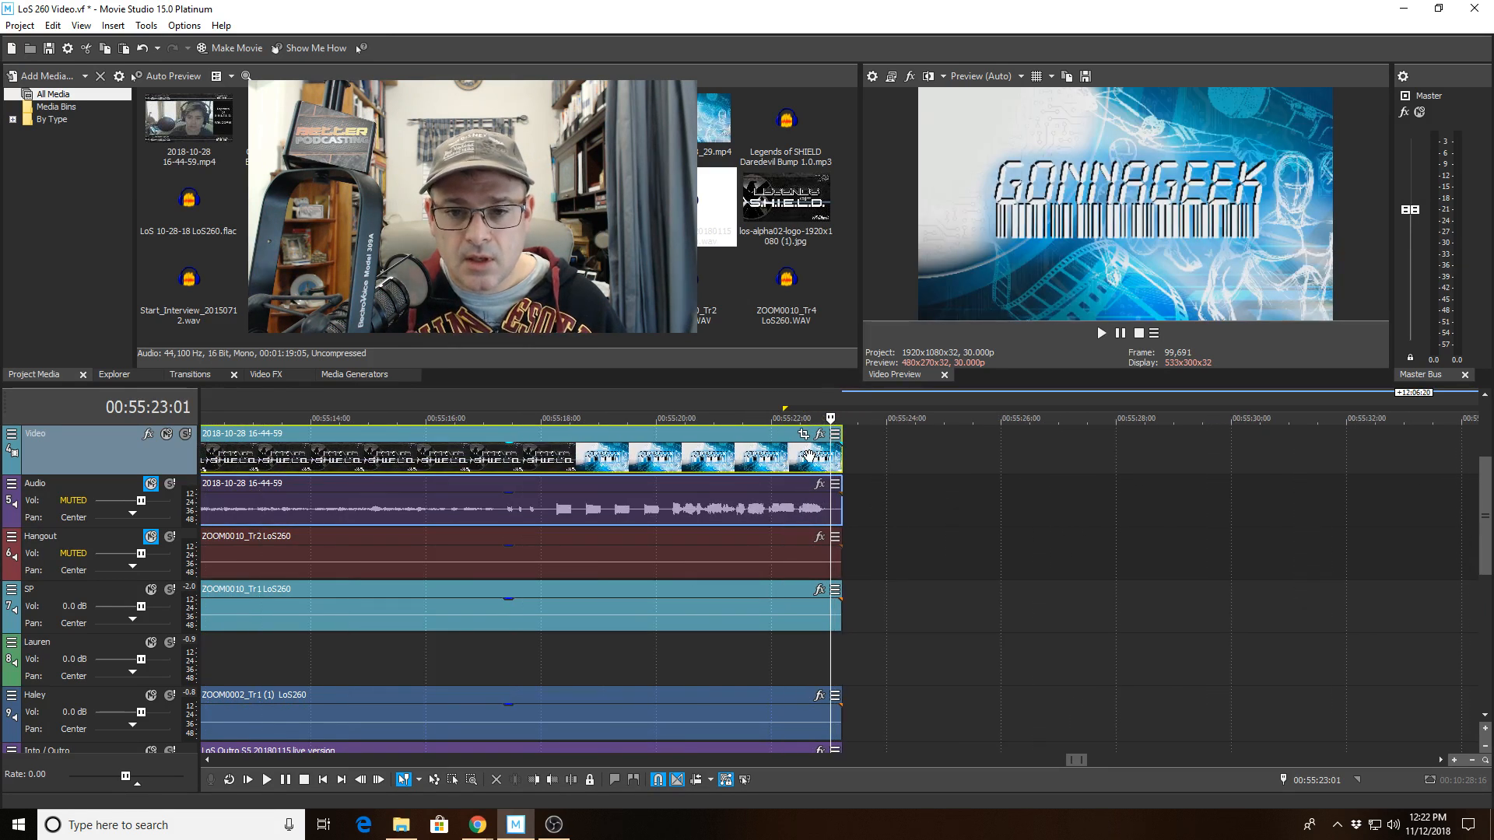
{"action": "left_click", "coordinate": [861, 467]}
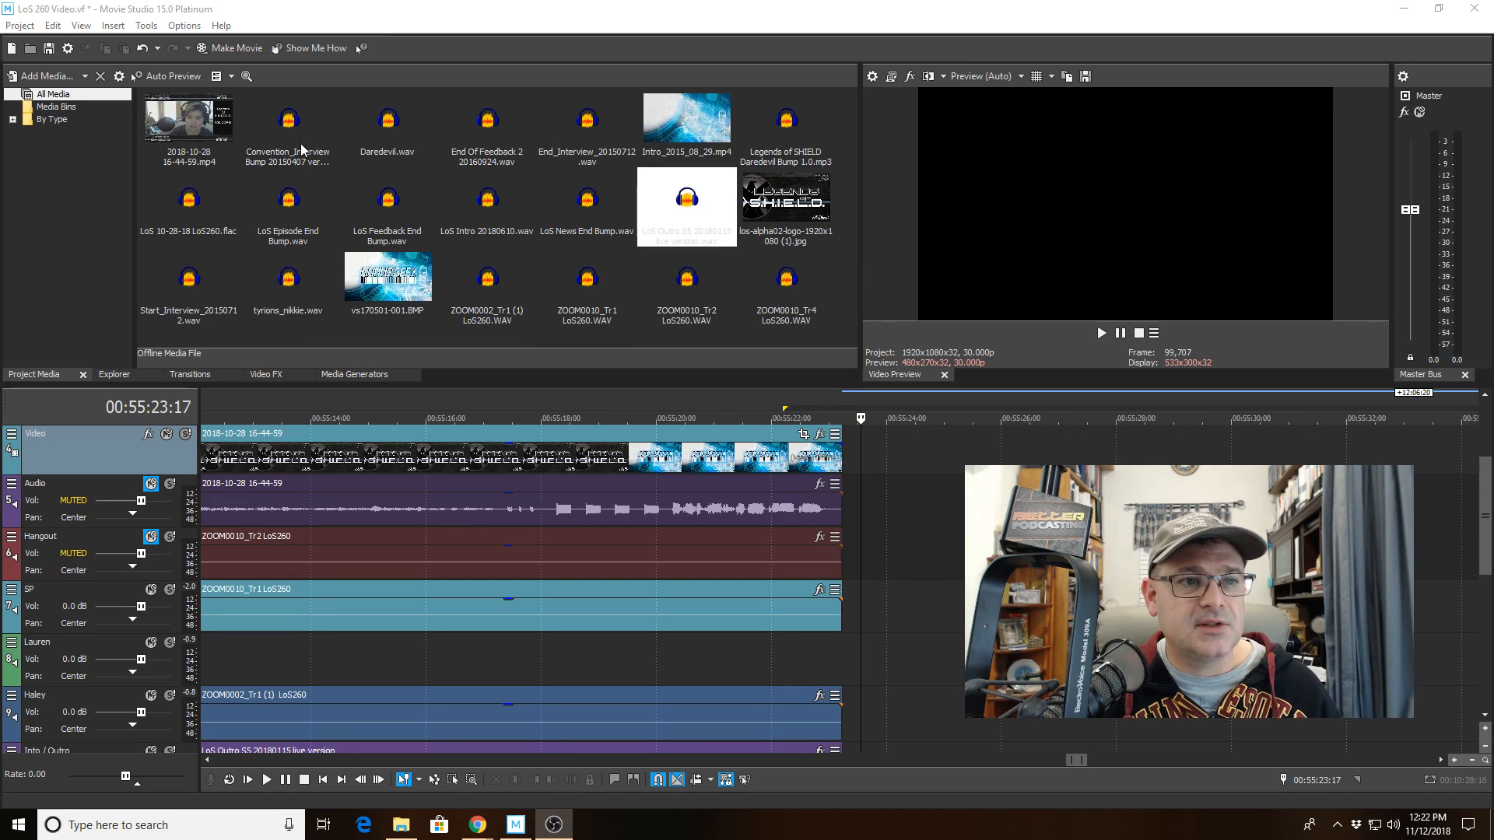
Insert a VEGAS Titles & Text event on the Video track just after the video ends.
{"action": "left_click", "coordinate": [119, 28]}
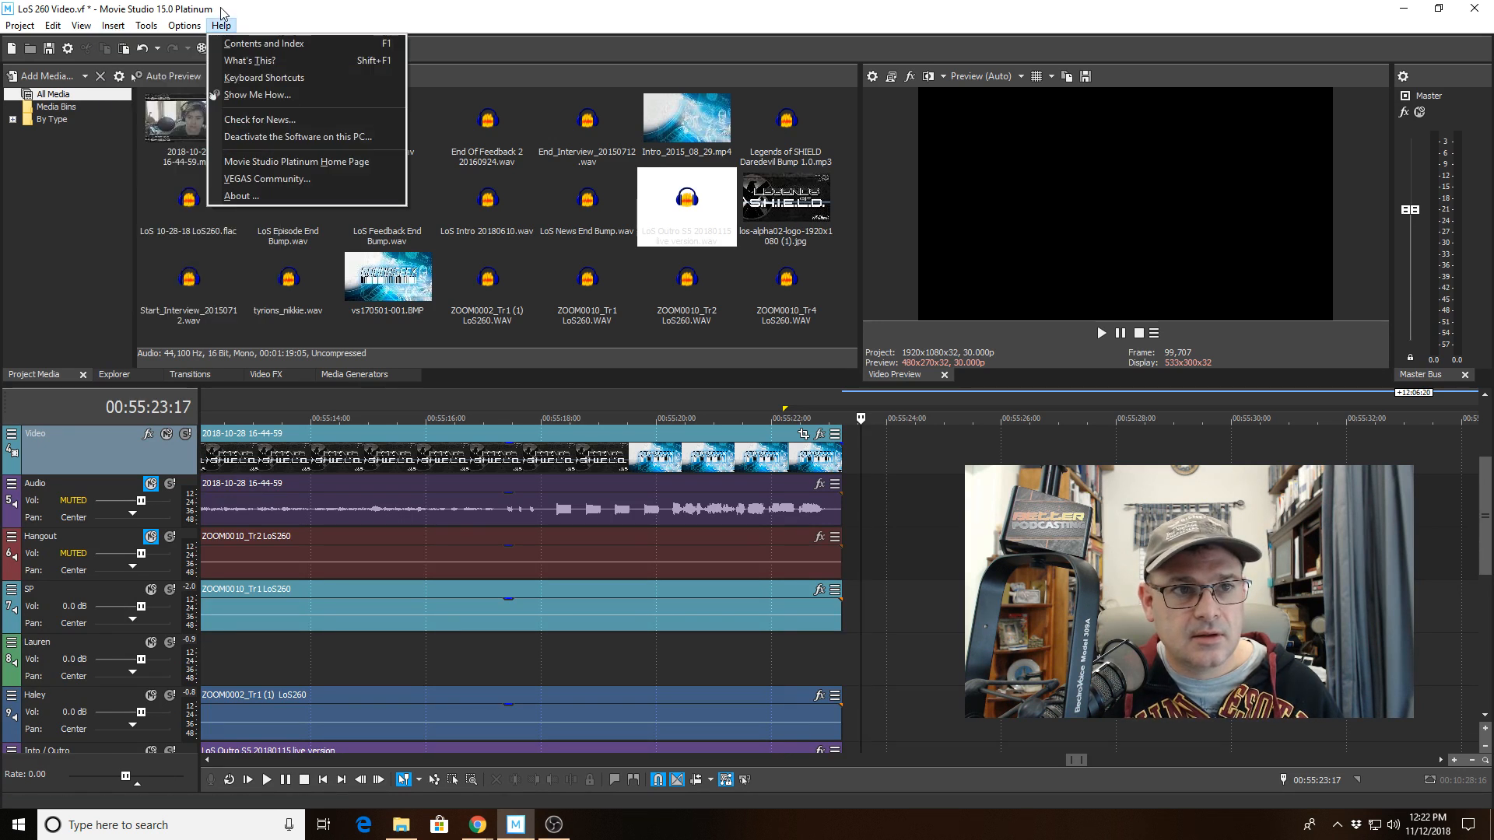
{"action": "left_click", "coordinate": [935, 455]}
{"action": "left_click", "coordinate": [900, 442]}
{"action": "left_click", "coordinate": [807, 452]}
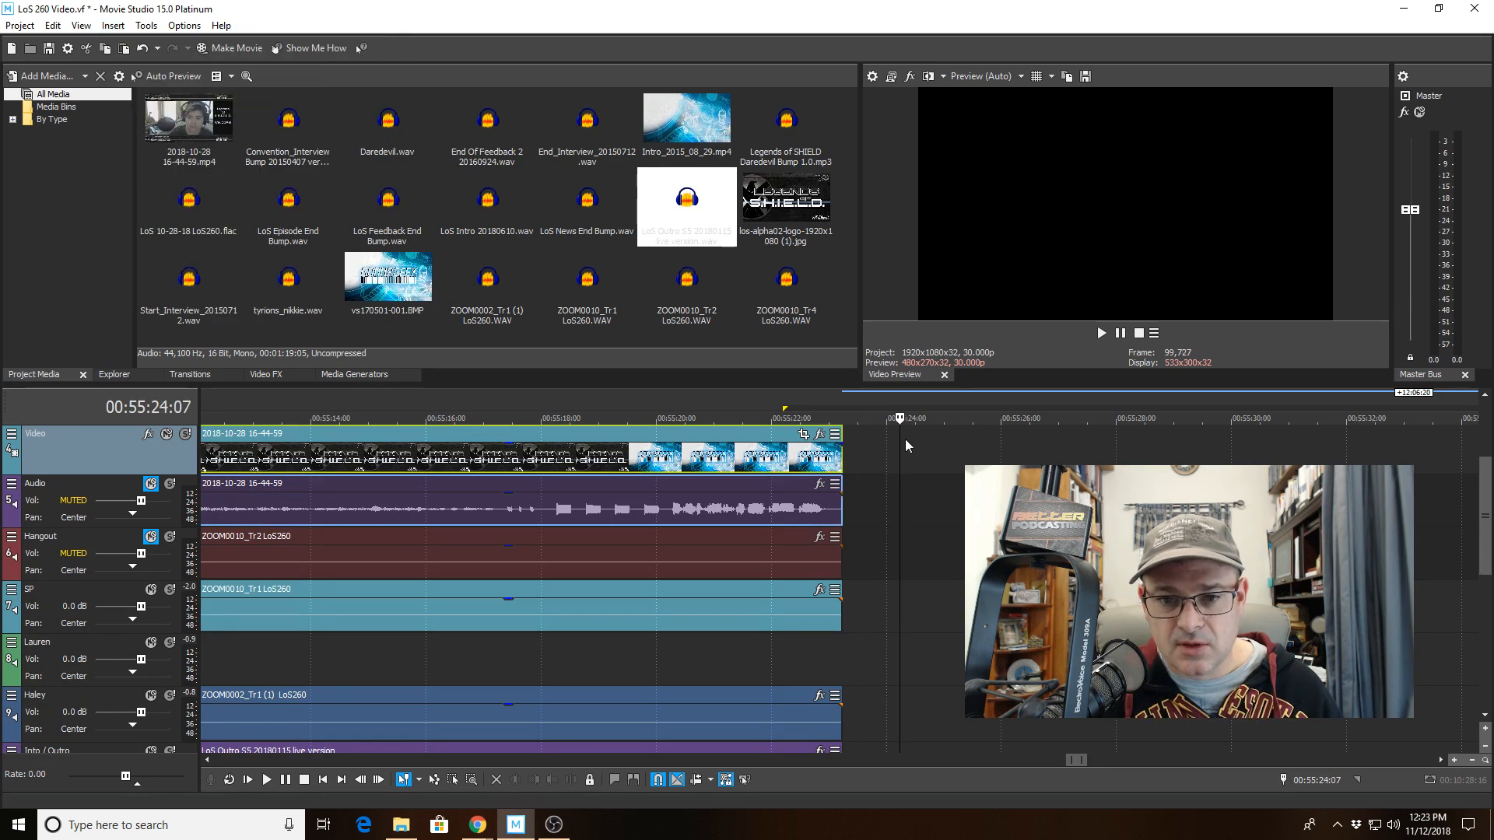
{"action": "left_click", "coordinate": [866, 454]}
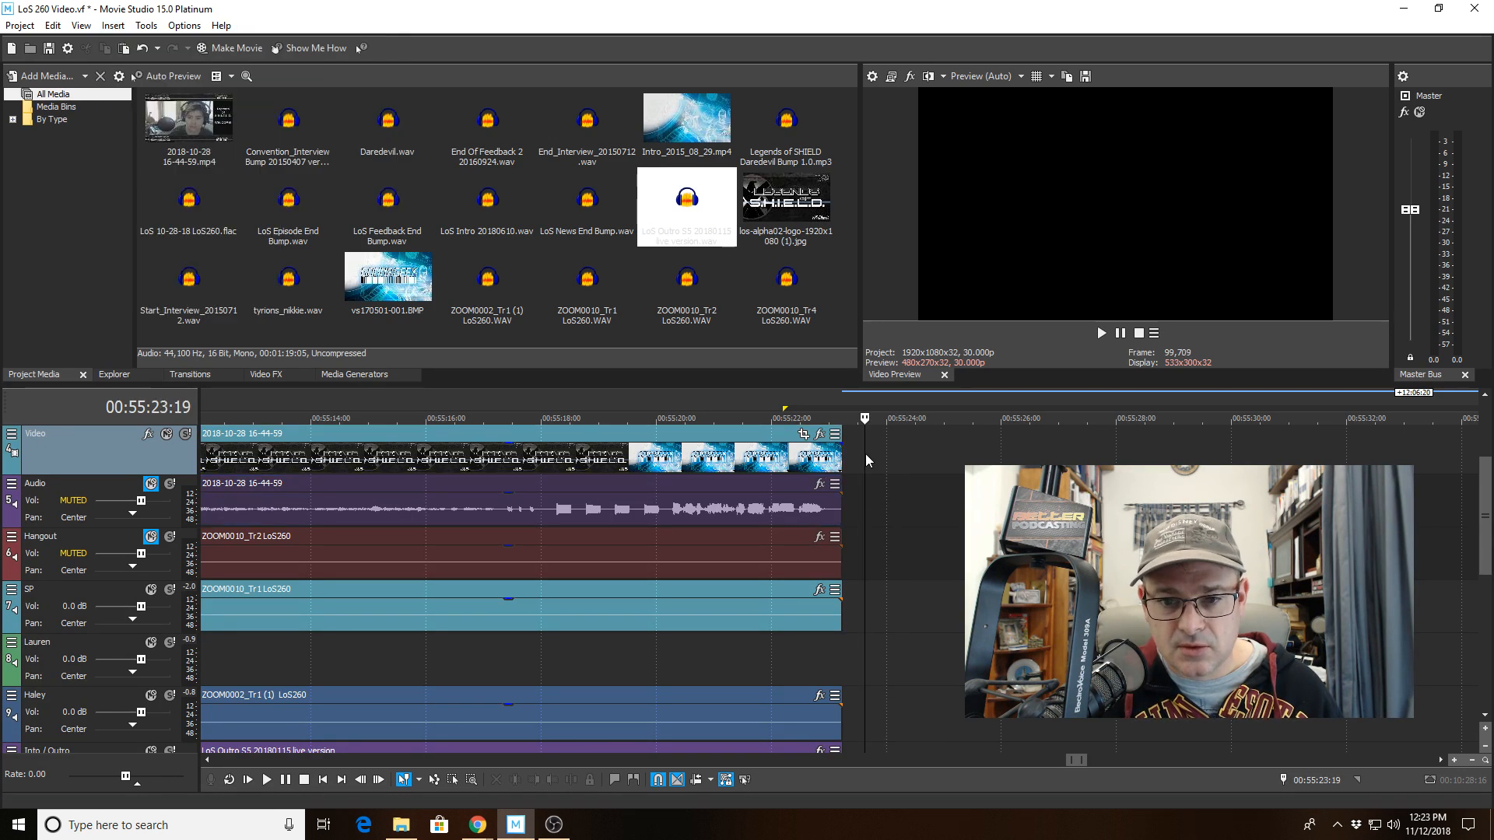
{"action": "left_click", "coordinate": [112, 25]}
{"action": "left_click", "coordinate": [140, 145]}
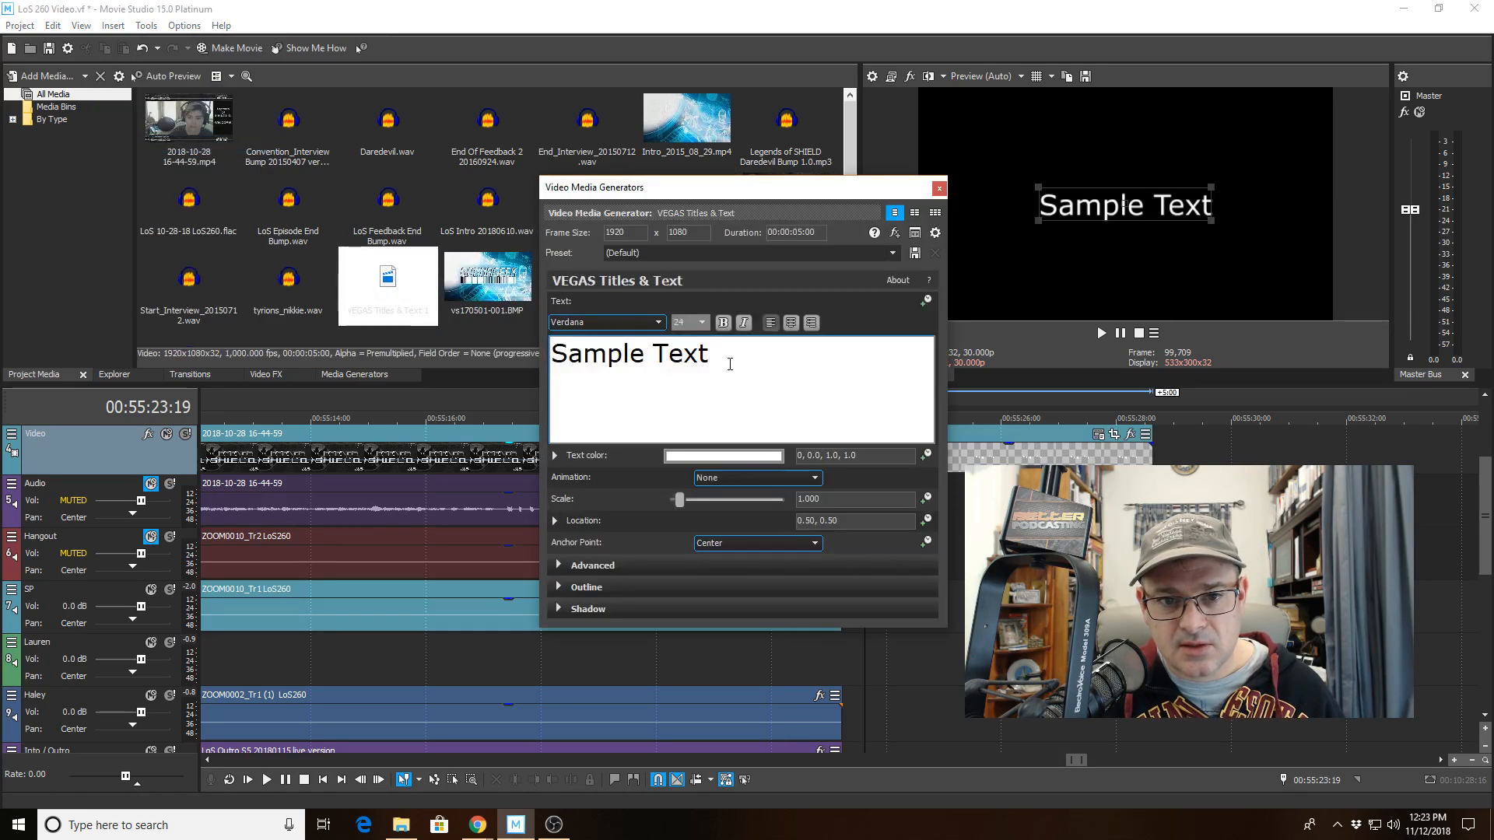
Replace the sample text with the credit "Video Produced By" followed by the producer's name.
{"action": "left_click_drag", "start_coordinate": [727, 360], "coordinate": [537, 340]}
{"action": "type", "text": "Vi"}
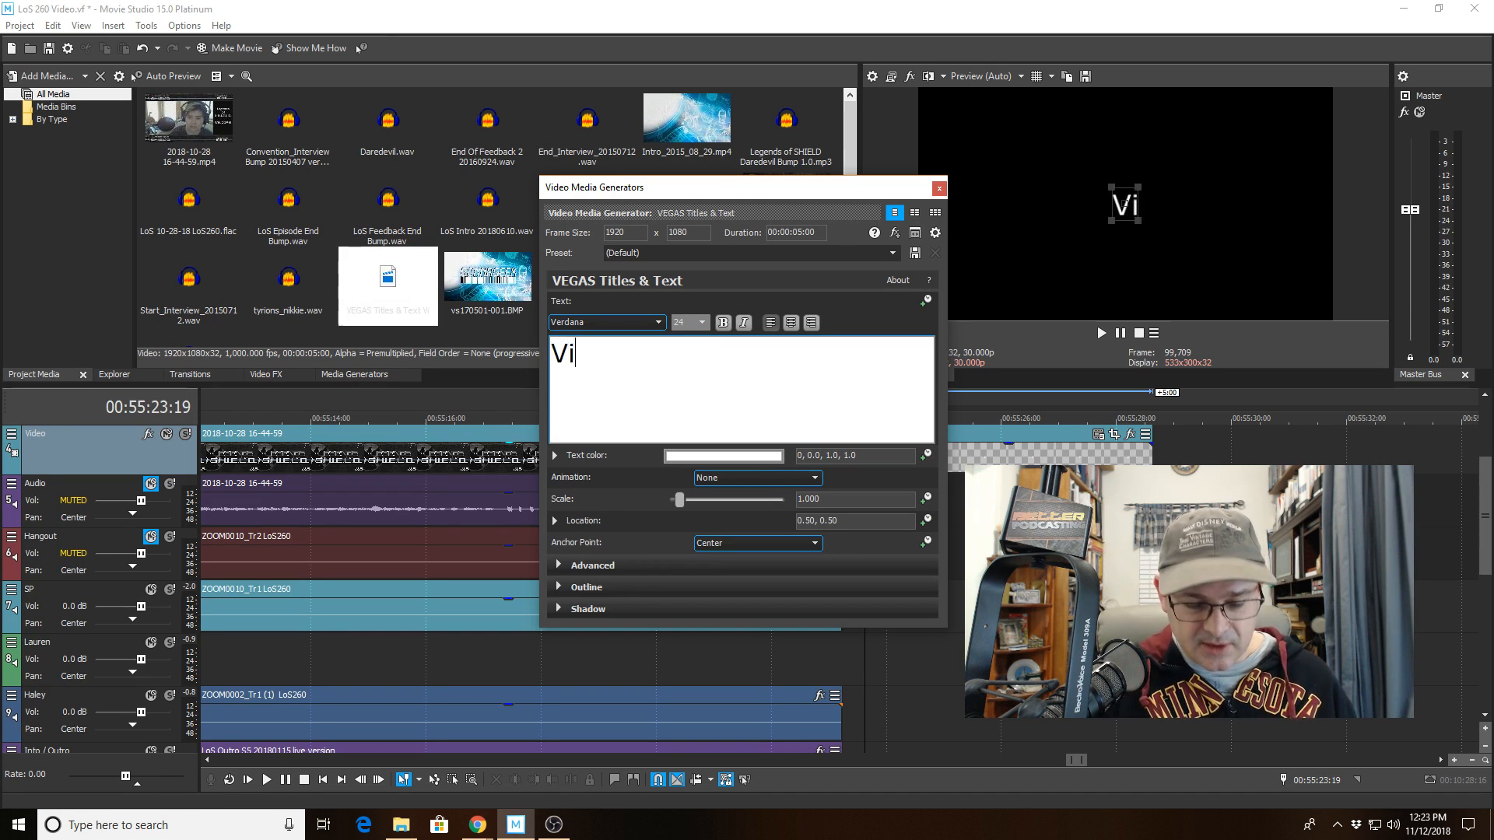
{"action": "type", "text": "deo Produced"}
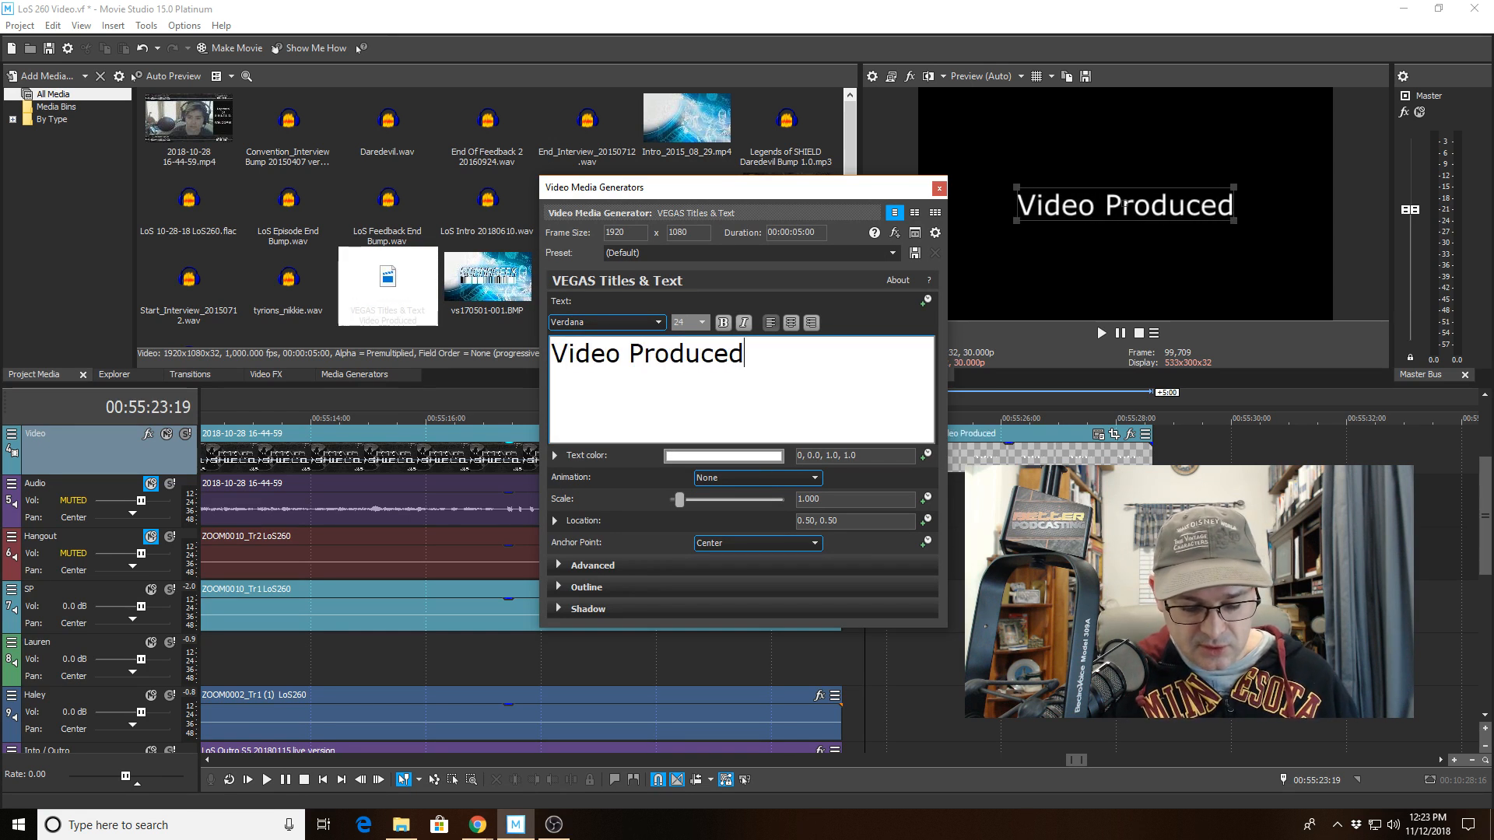
{"action": "type", "text": " By Stargate Pioneer"}
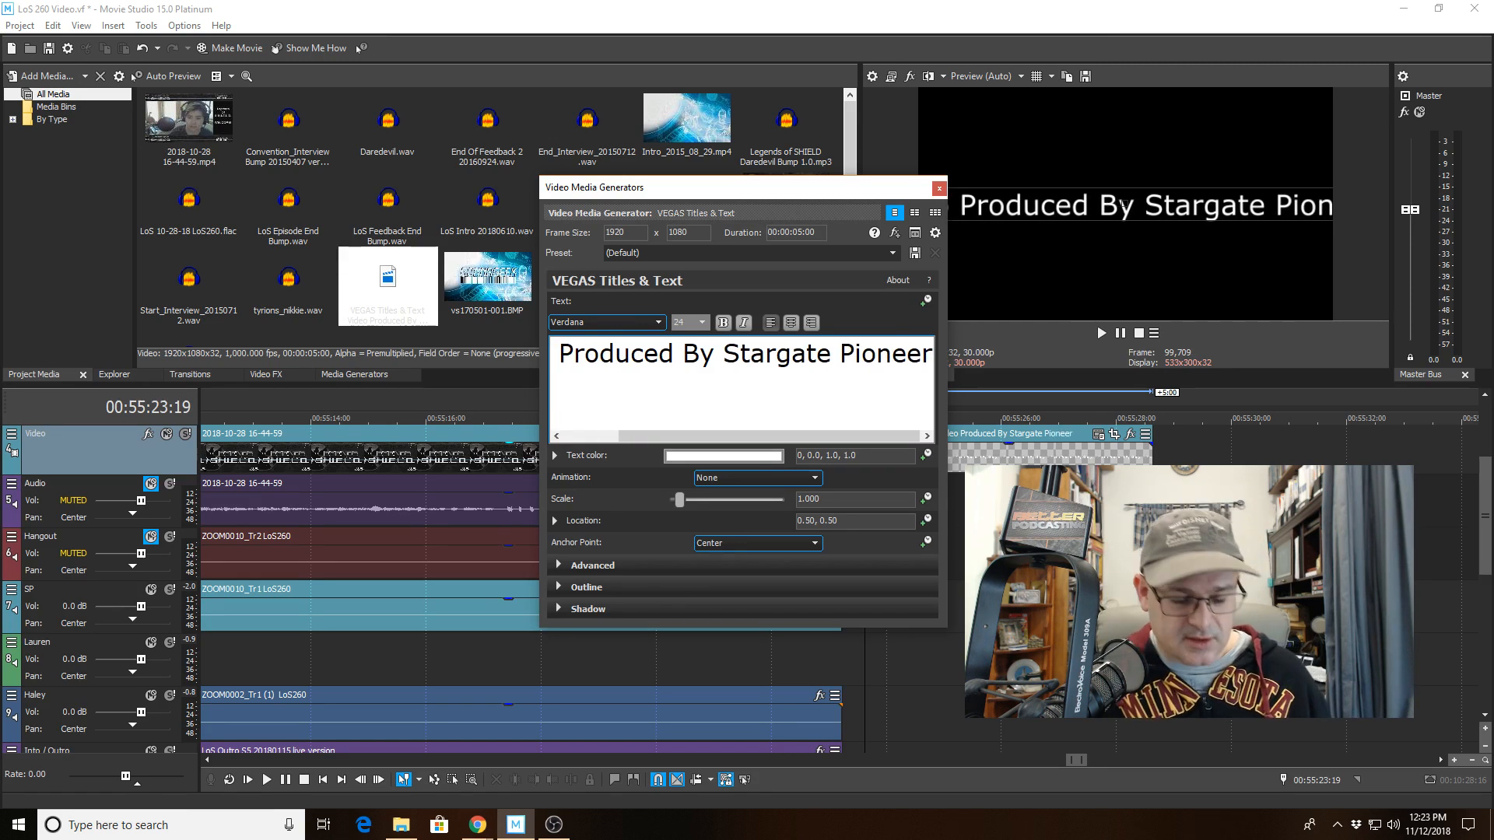
Set the whole title text to font size 16, center its alignment, and close the generator.
{"action": "key", "text": "ctrl+a"}
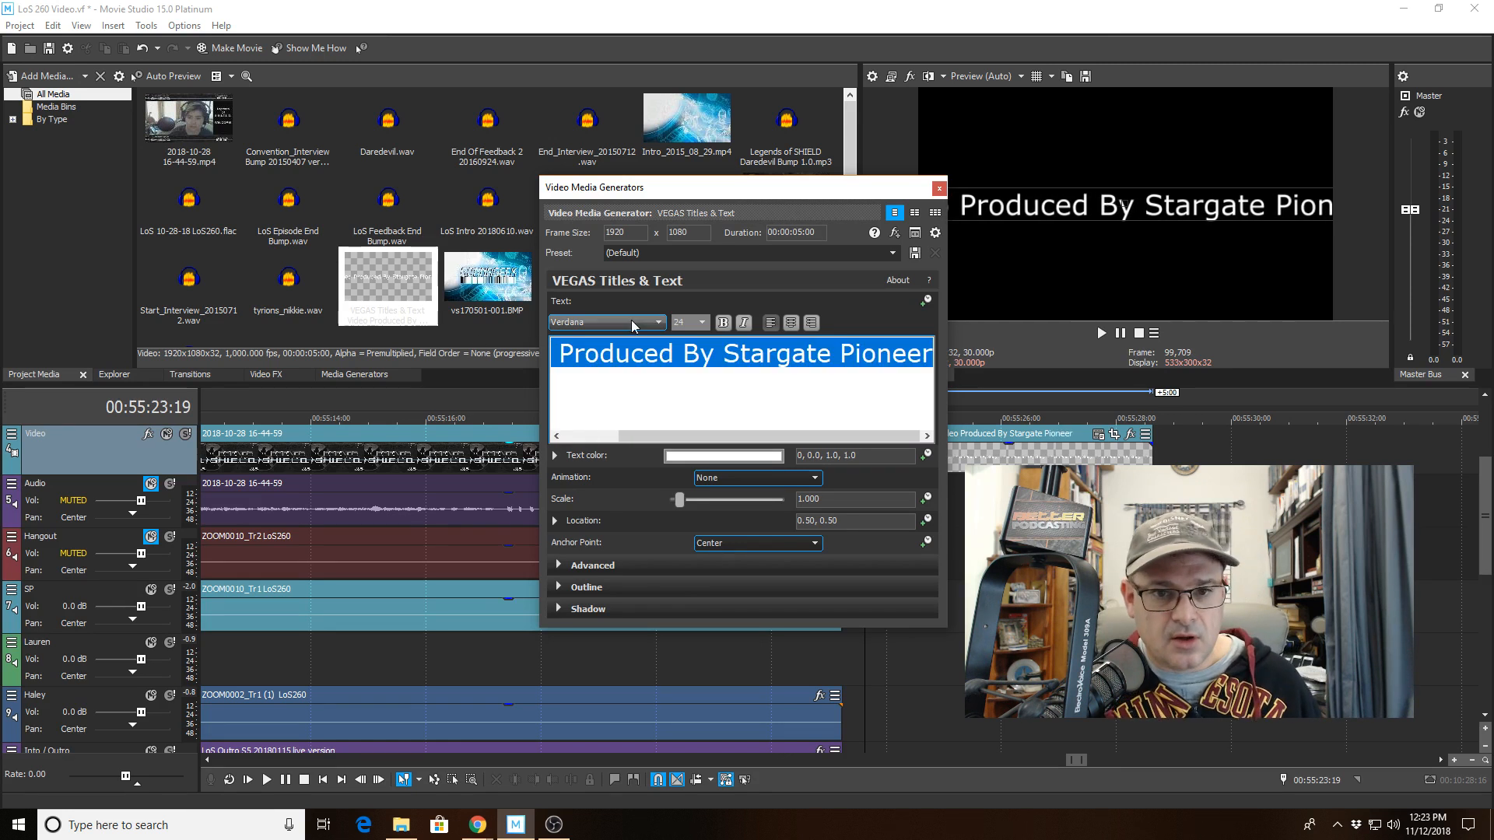
{"action": "left_click", "coordinate": [704, 323]}
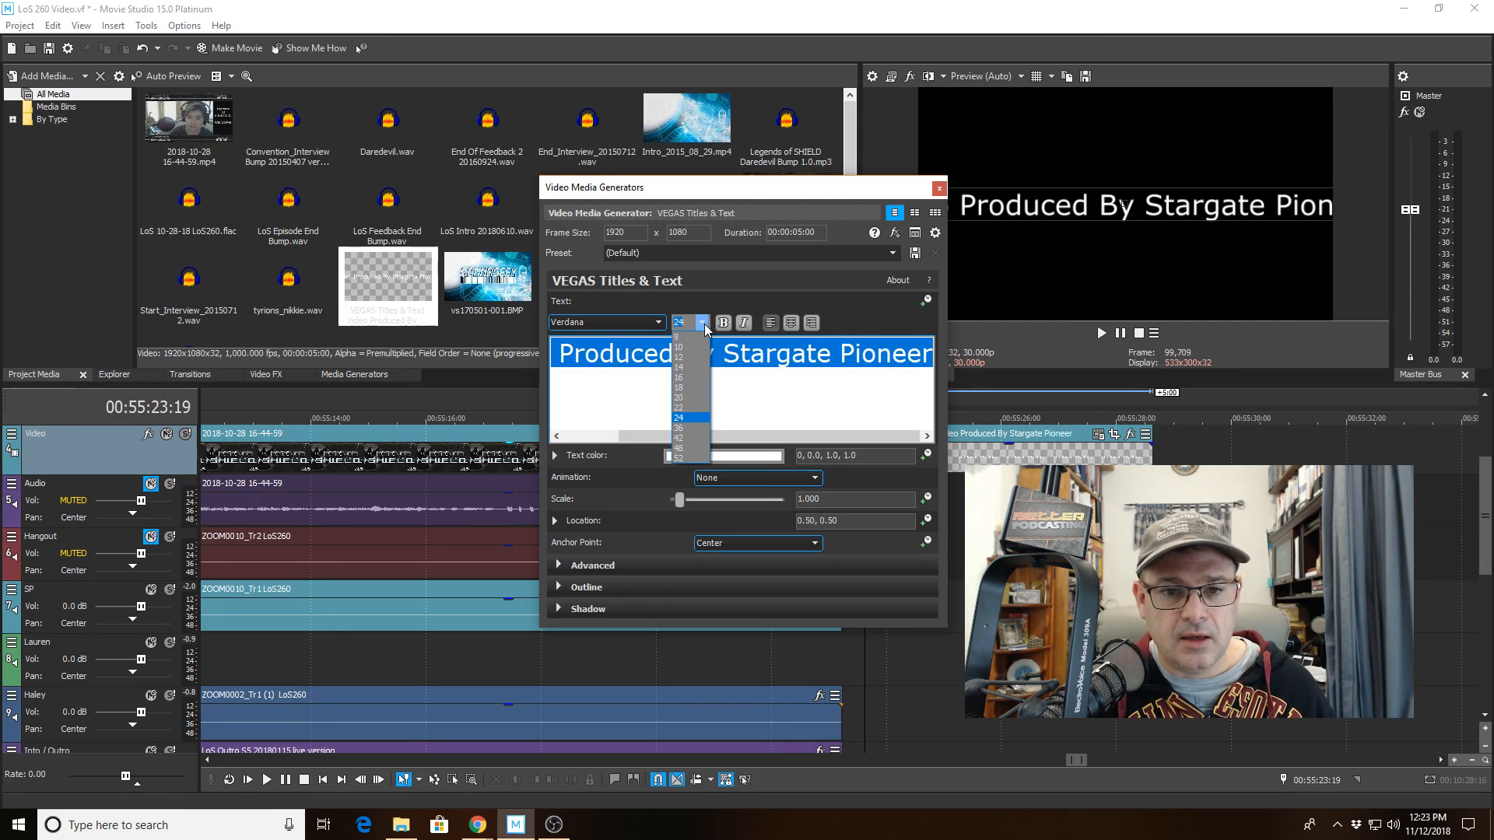
{"action": "left_click", "coordinate": [691, 378]}
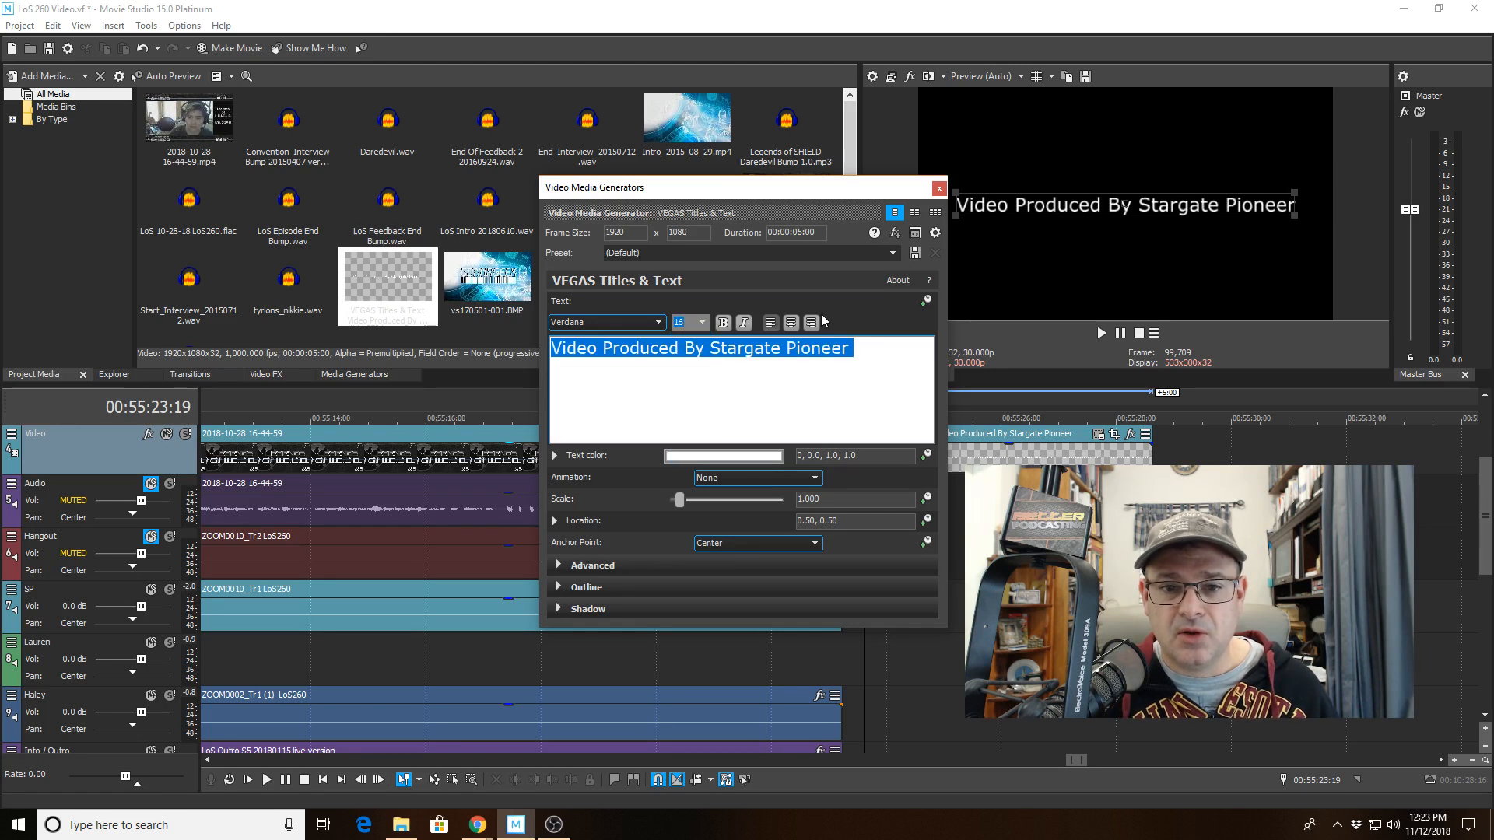
{"action": "left_click", "coordinate": [796, 325]}
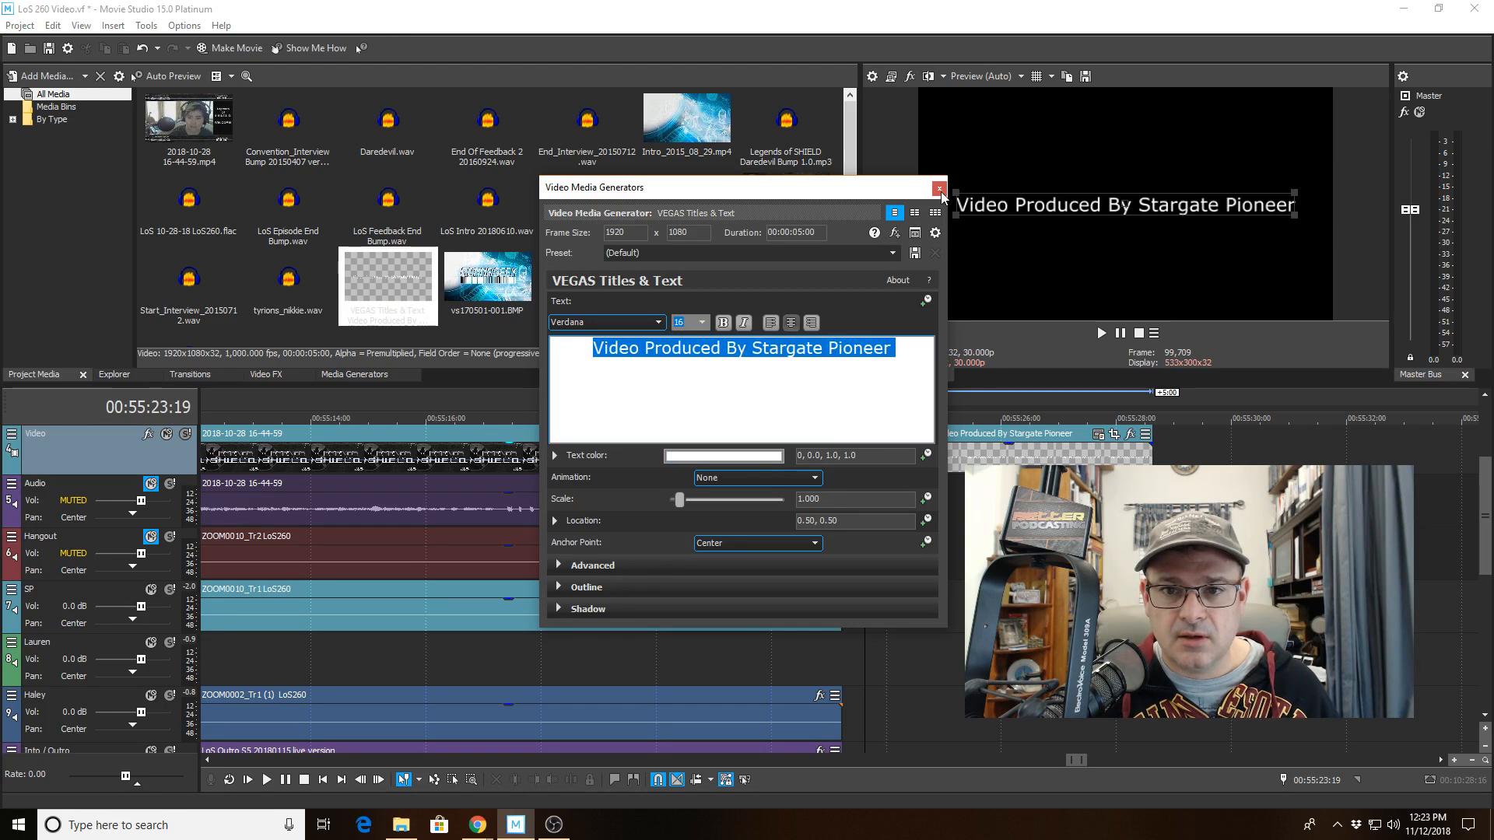
{"action": "left_click", "coordinate": [940, 189]}
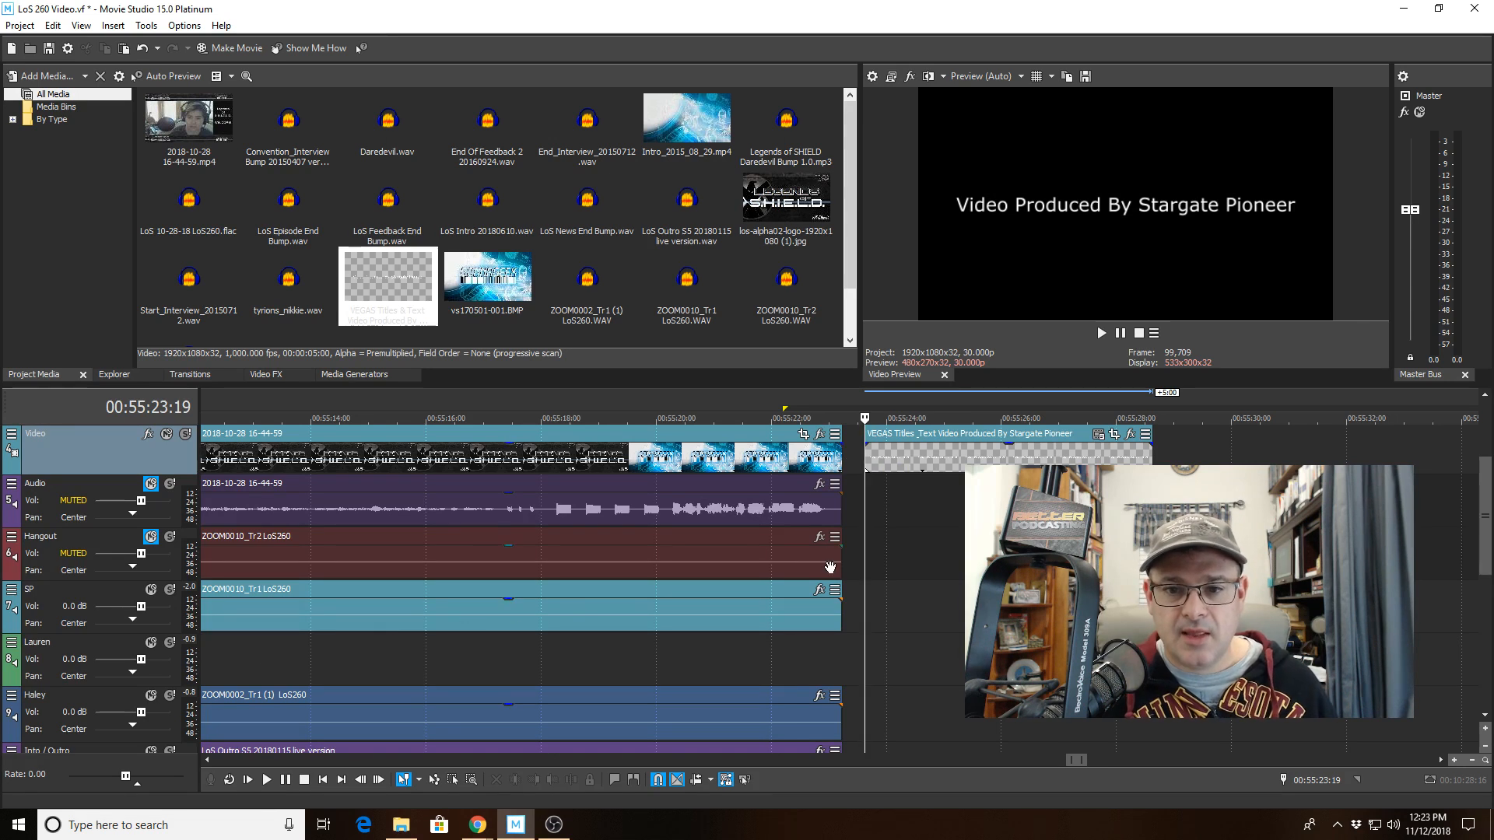
Slide the title event left so it overlaps the end of the final video clip.
{"action": "scroll", "coordinate": [947, 502], "scroll_direction": "down", "scroll_amount": 15}
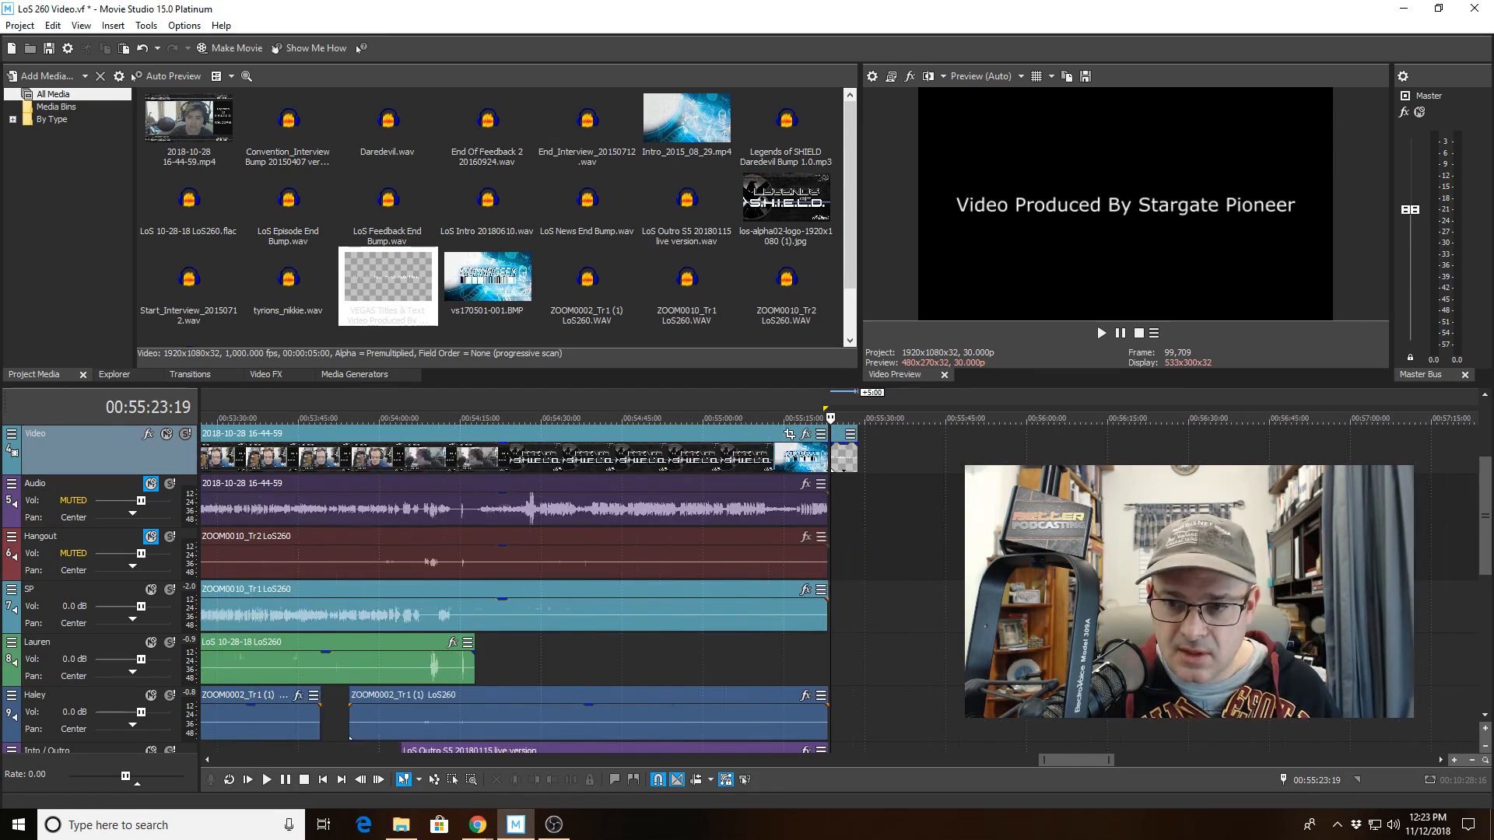
{"action": "scroll", "coordinate": [947, 502], "scroll_direction": "down", "scroll_amount": 6}
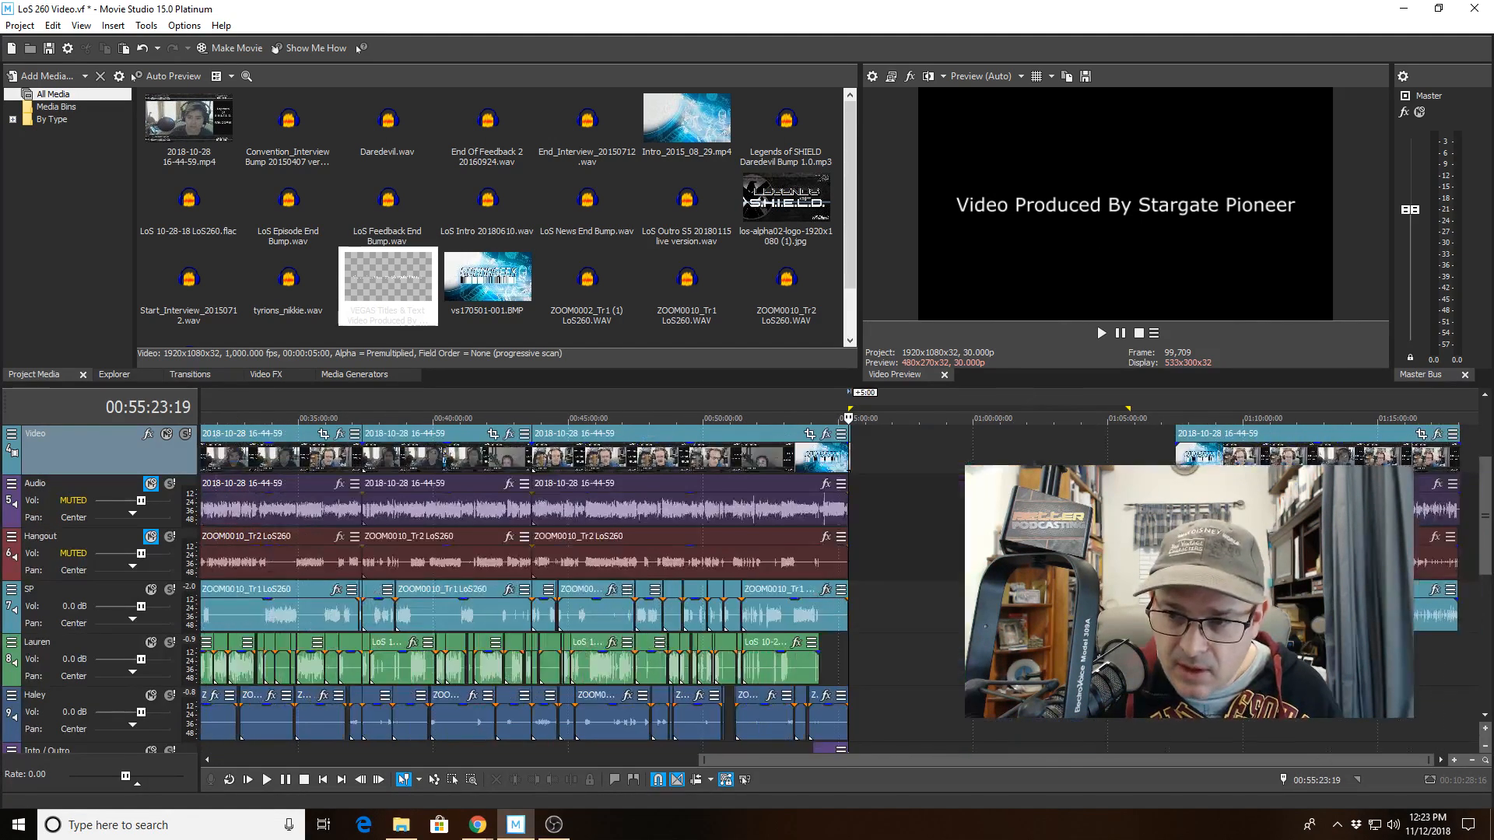
{"action": "scroll", "coordinate": [942, 558], "scroll_direction": "up", "scroll_amount": 20}
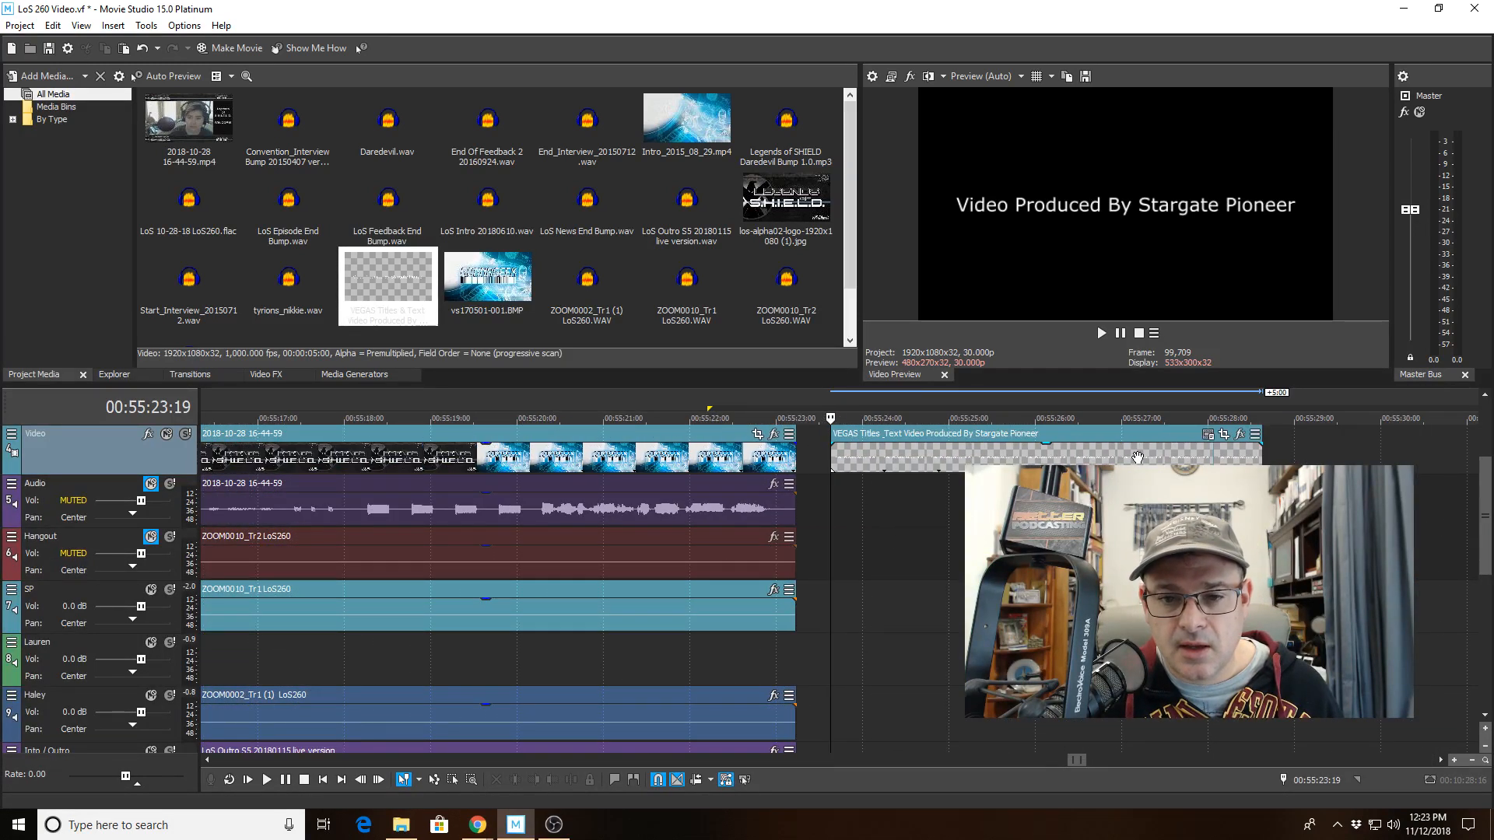
{"action": "left_click_drag", "start_coordinate": [1136, 462], "coordinate": [1057, 463]}
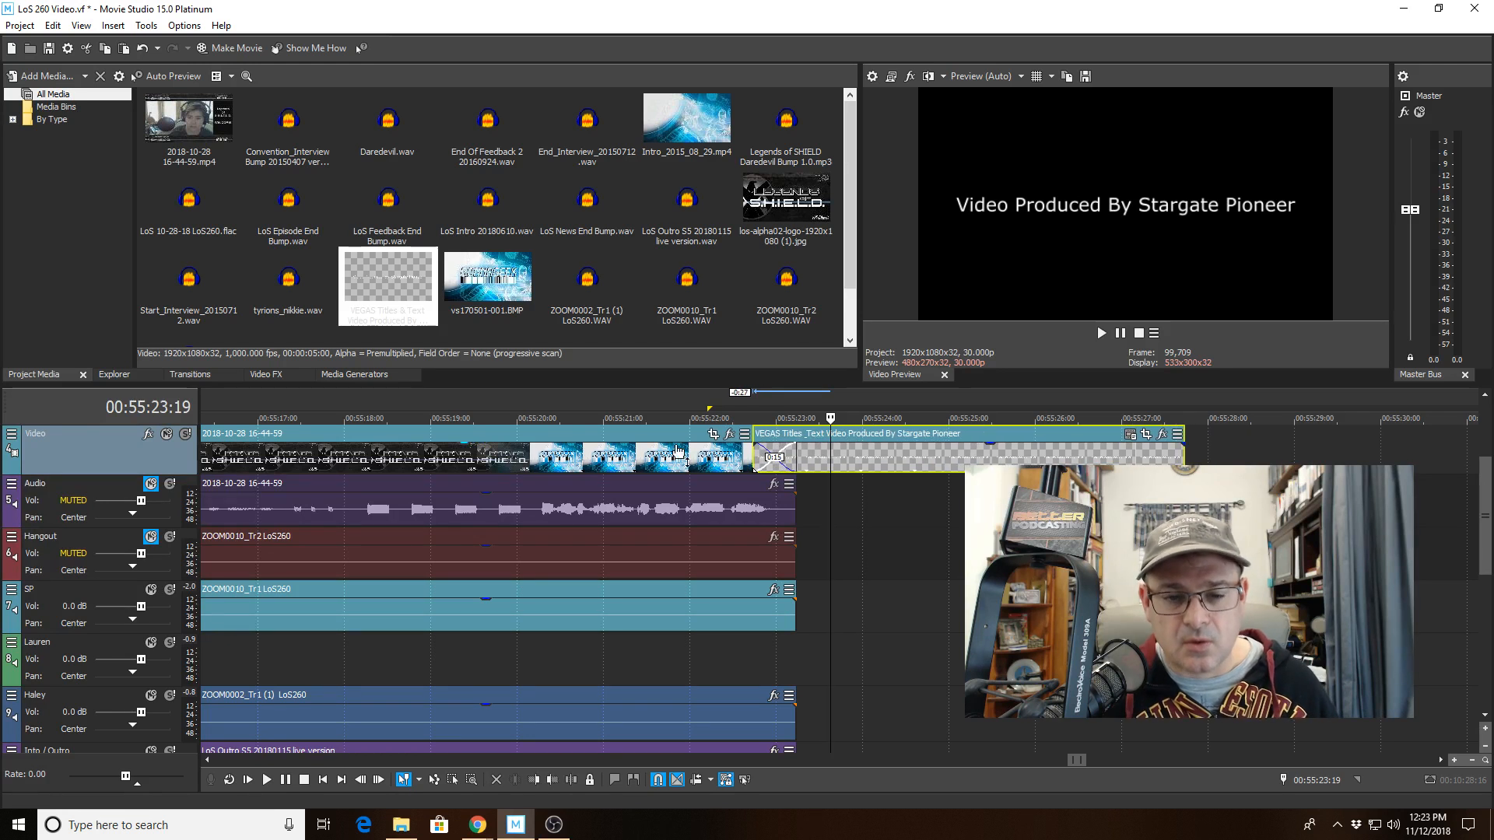
Play back the ending from about 00:55:21 to review the transition into the credit title.
{"action": "left_click", "coordinate": [564, 419]}
{"action": "key", "text": "space"}
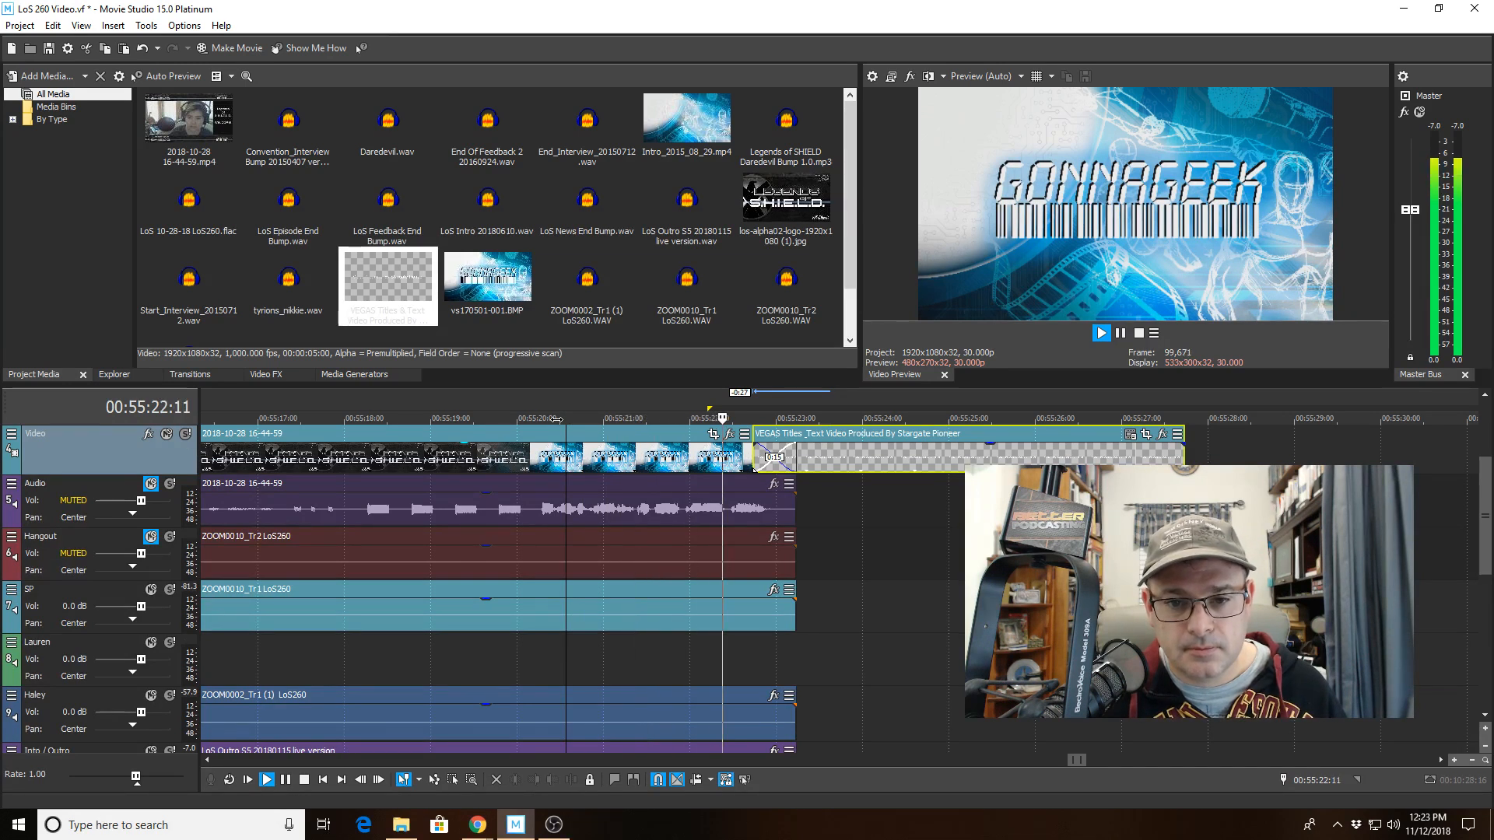
{"action": "scroll", "coordinate": [840, 507], "scroll_direction": "down", "scroll_amount": 5}
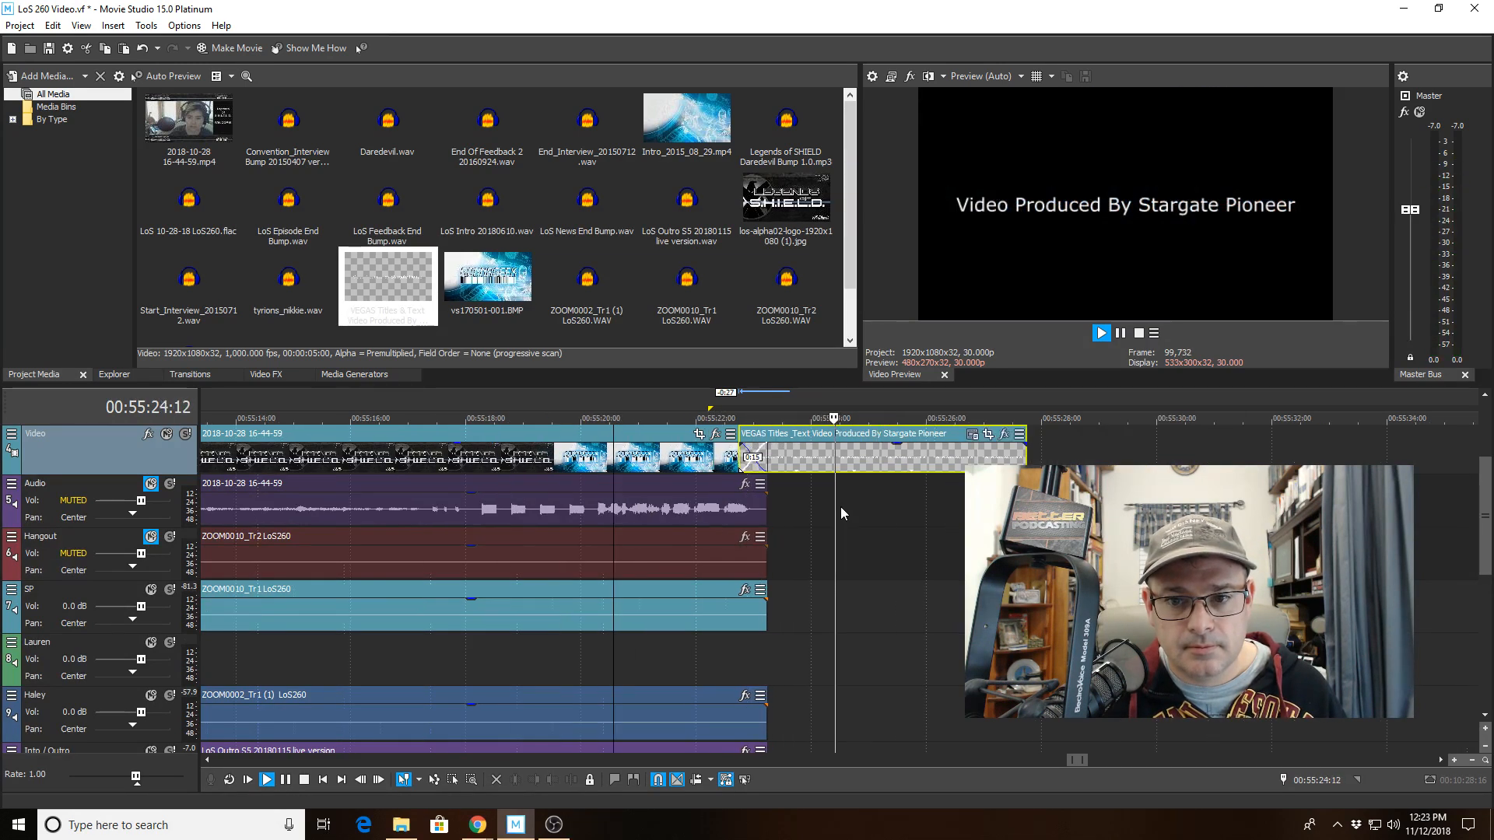
{"action": "scroll", "coordinate": [842, 506], "scroll_direction": "down", "scroll_amount": 4}
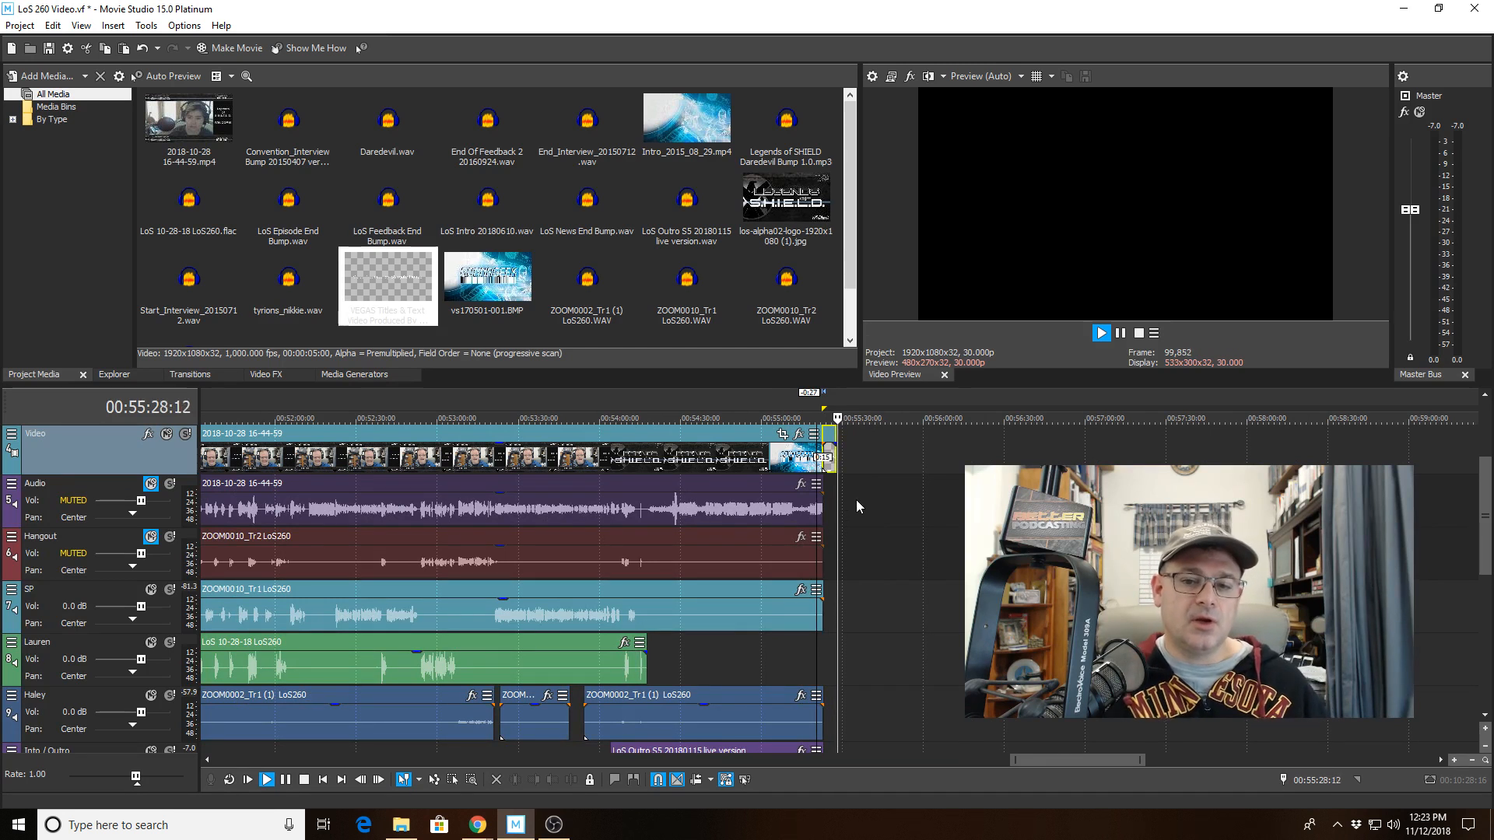
Stop playback and save the project.
{"action": "key", "text": "space"}
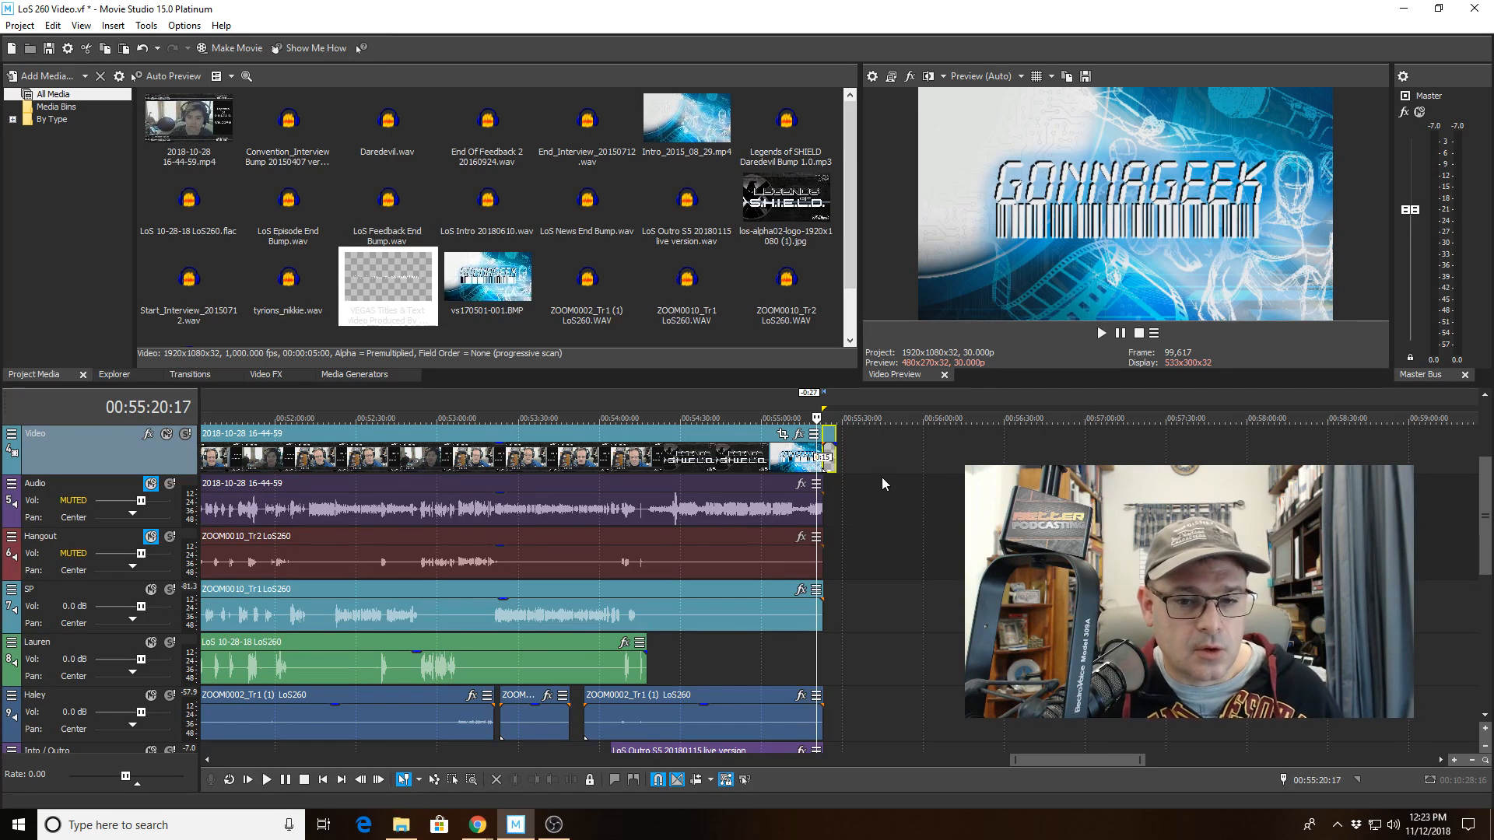
{"action": "scroll", "coordinate": [881, 478], "scroll_direction": "down", "scroll_amount": 10}
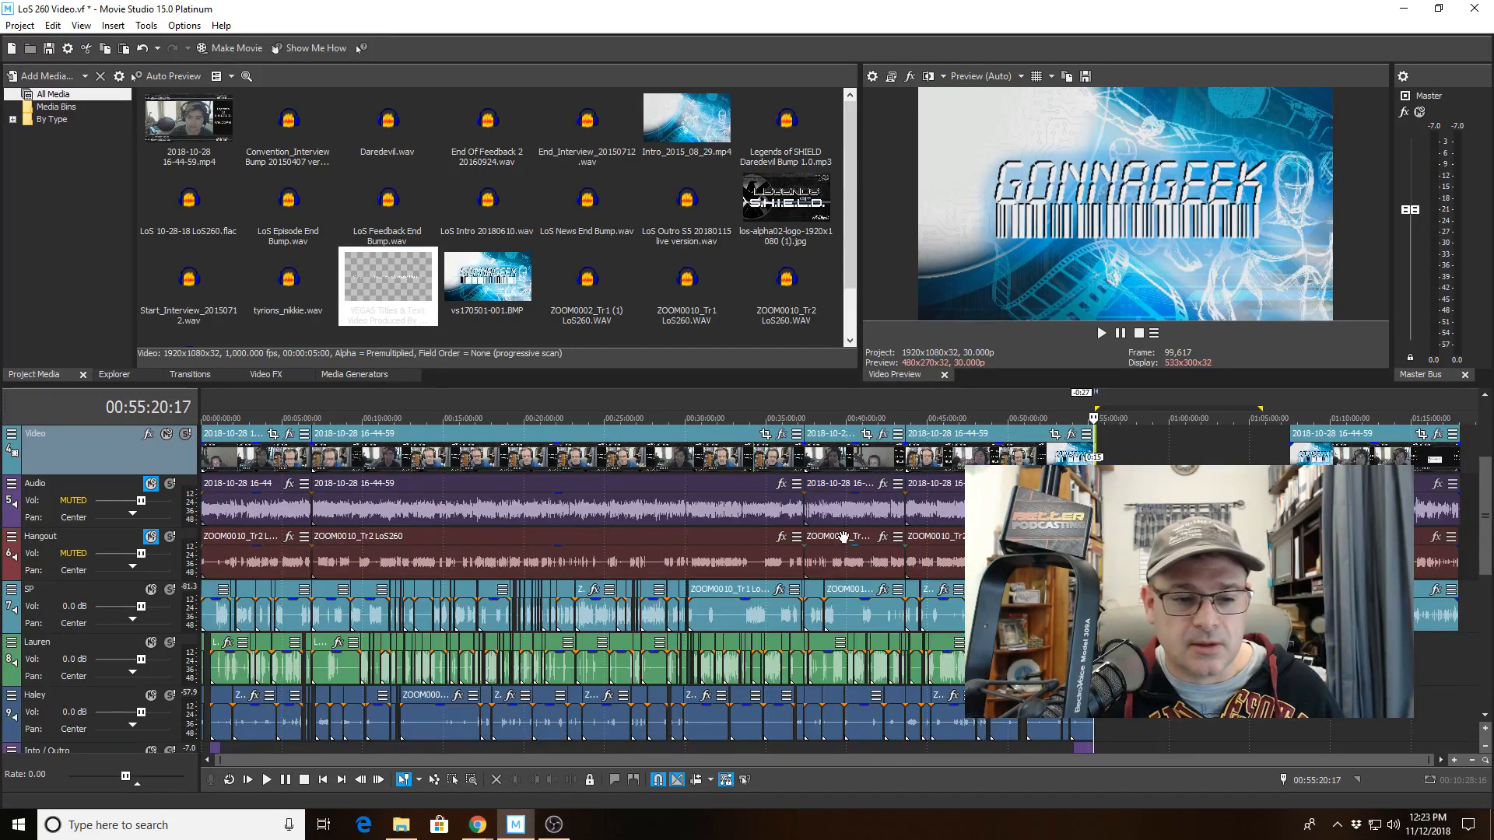
{"action": "left_click", "coordinate": [15, 26]}
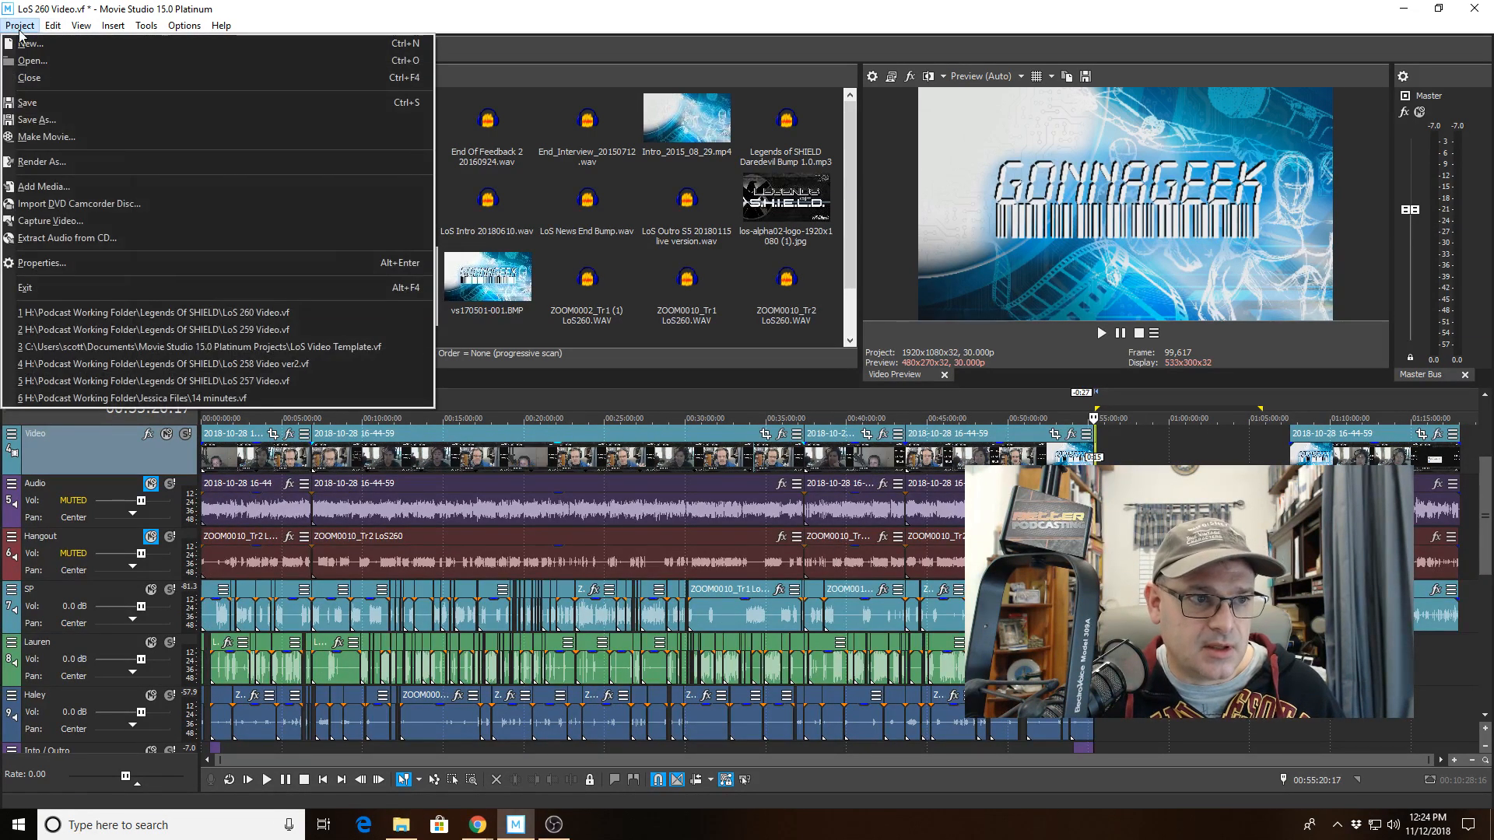
{"action": "left_click", "coordinate": [35, 99]}
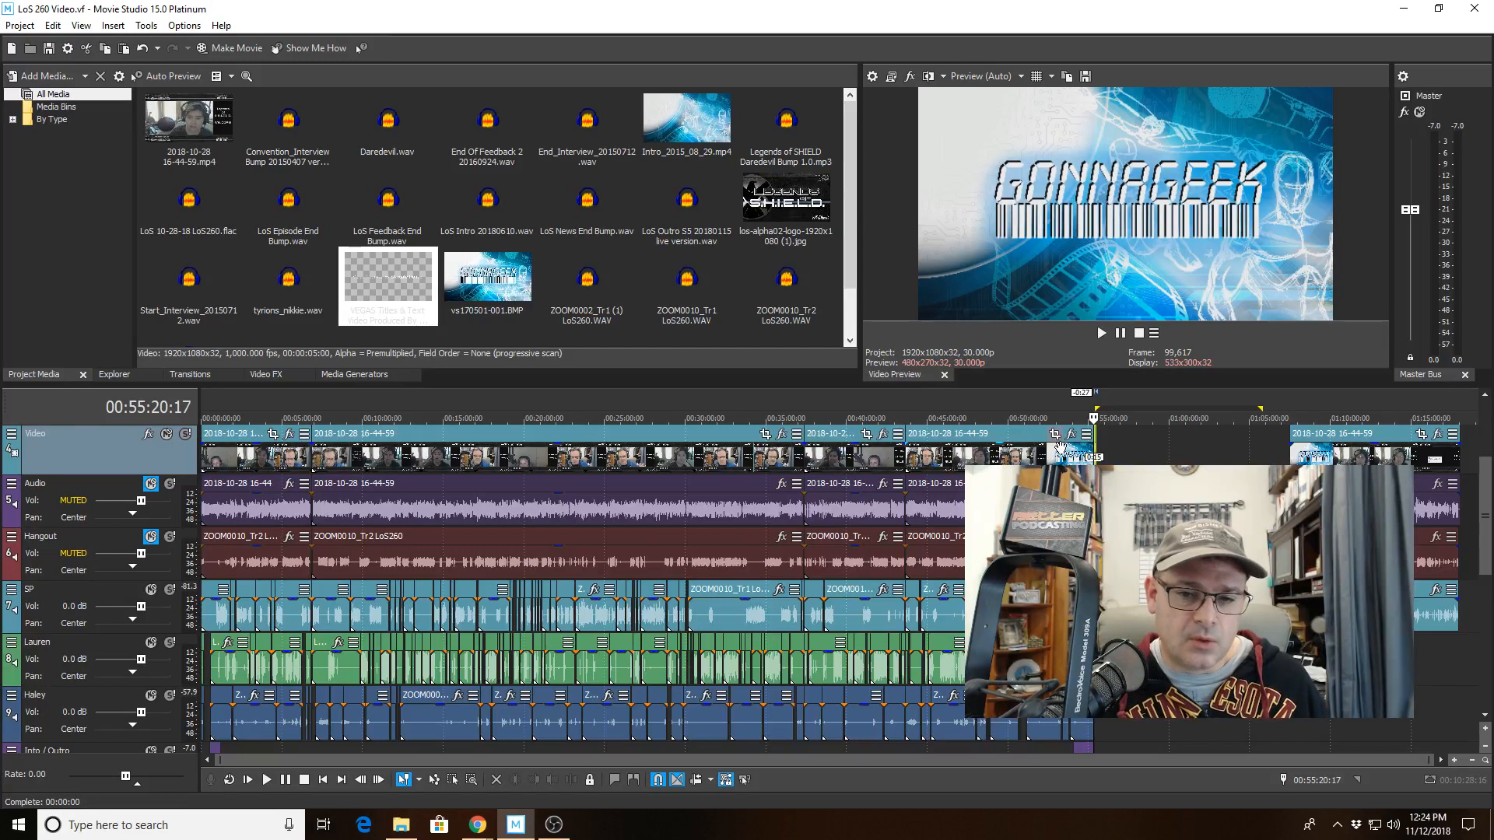
Examine the end of the timeline and the gap after the final clips.
{"action": "scroll", "coordinate": [1060, 445], "scroll_direction": "up", "scroll_amount": 4}
{"action": "left_click", "coordinate": [802, 464]}
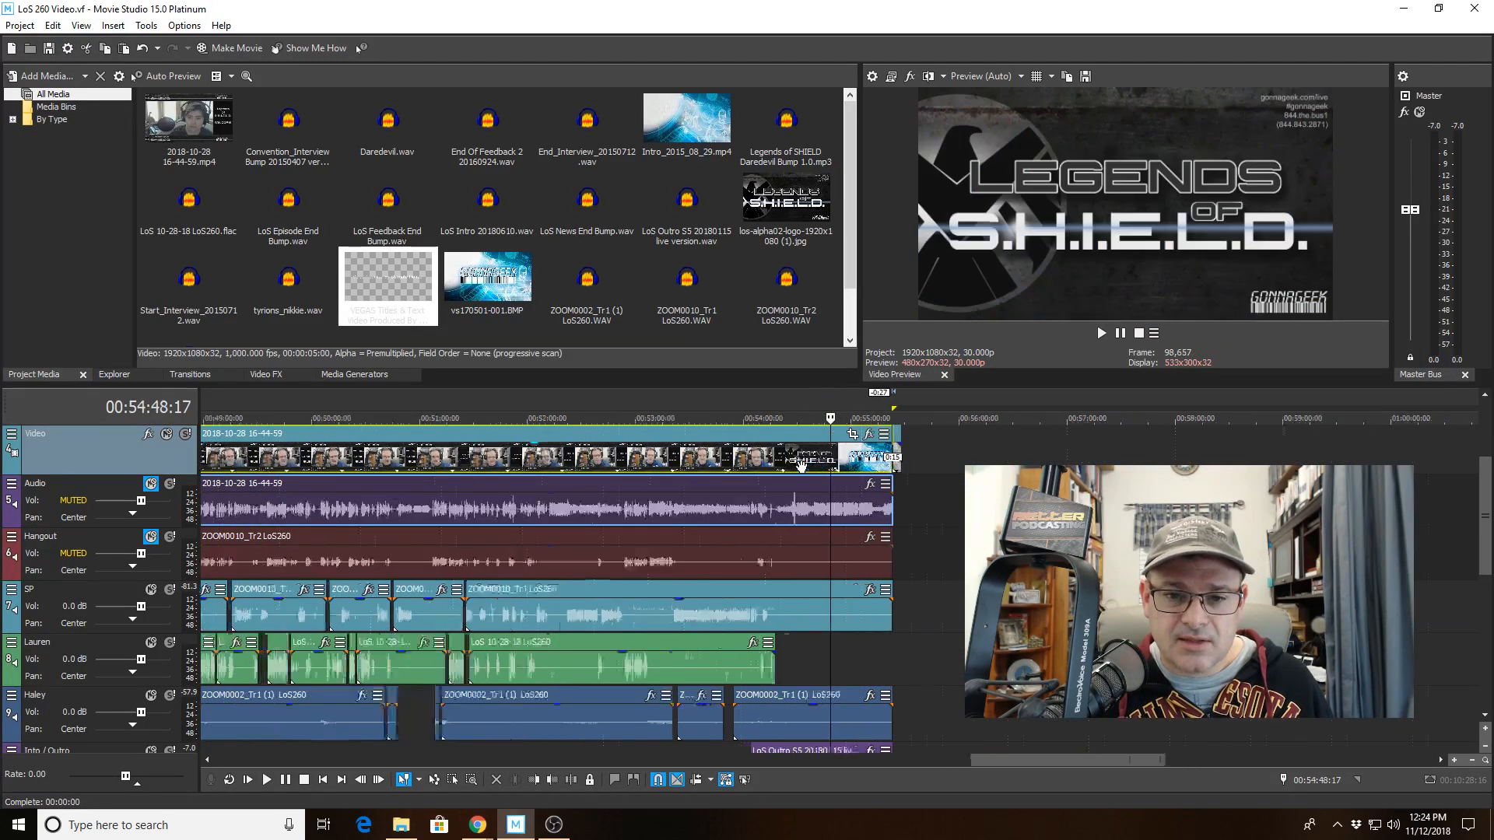
{"action": "scroll", "coordinate": [755, 467], "scroll_direction": "up", "scroll_amount": 6}
{"action": "left_click", "coordinate": [698, 464]}
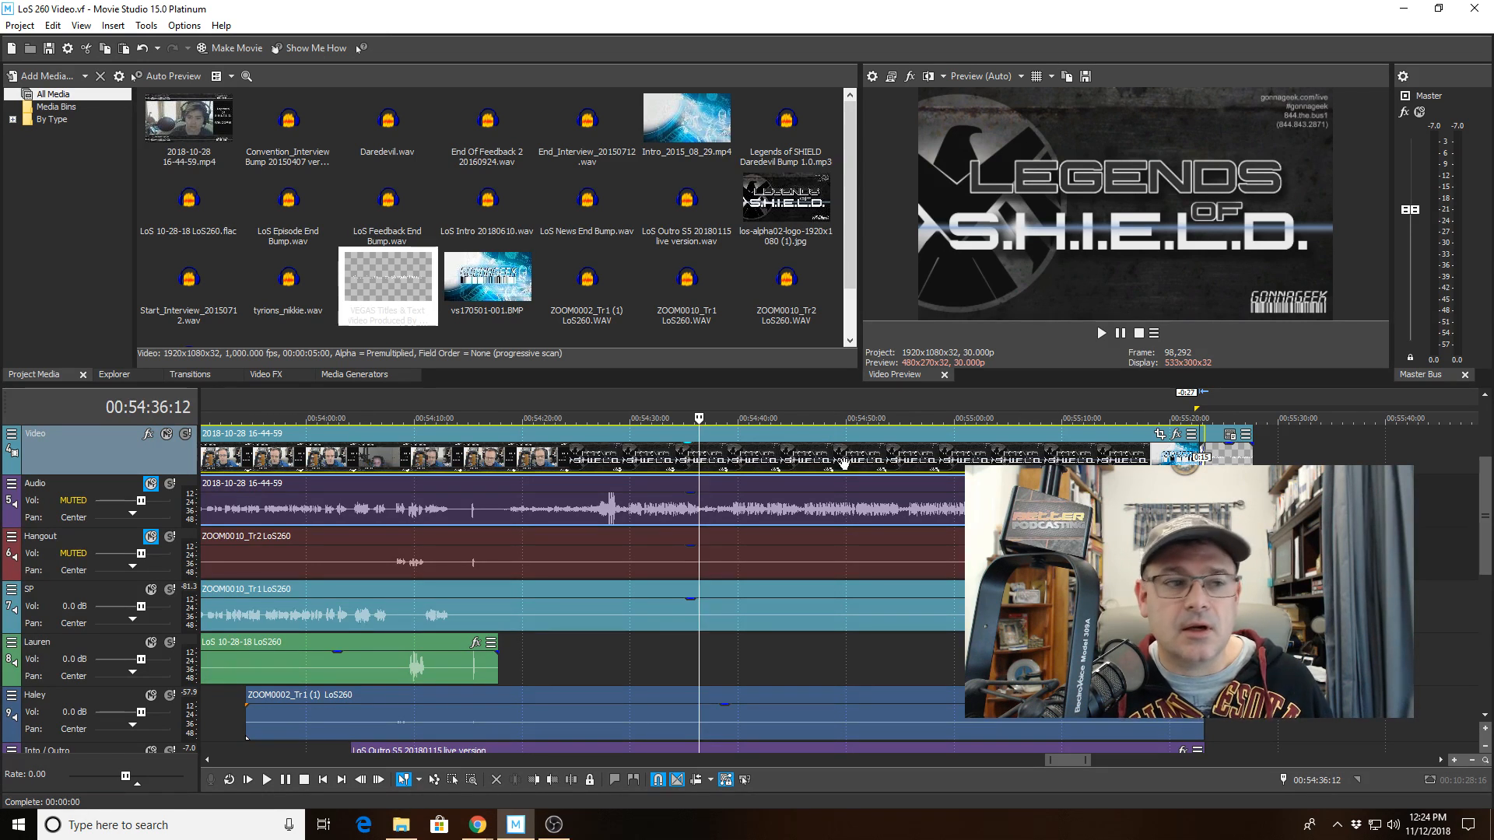
{"action": "scroll", "coordinate": [844, 465], "scroll_direction": "down", "scroll_amount": 3}
{"action": "scroll", "coordinate": [844, 464], "scroll_direction": "down", "scroll_amount": 8}
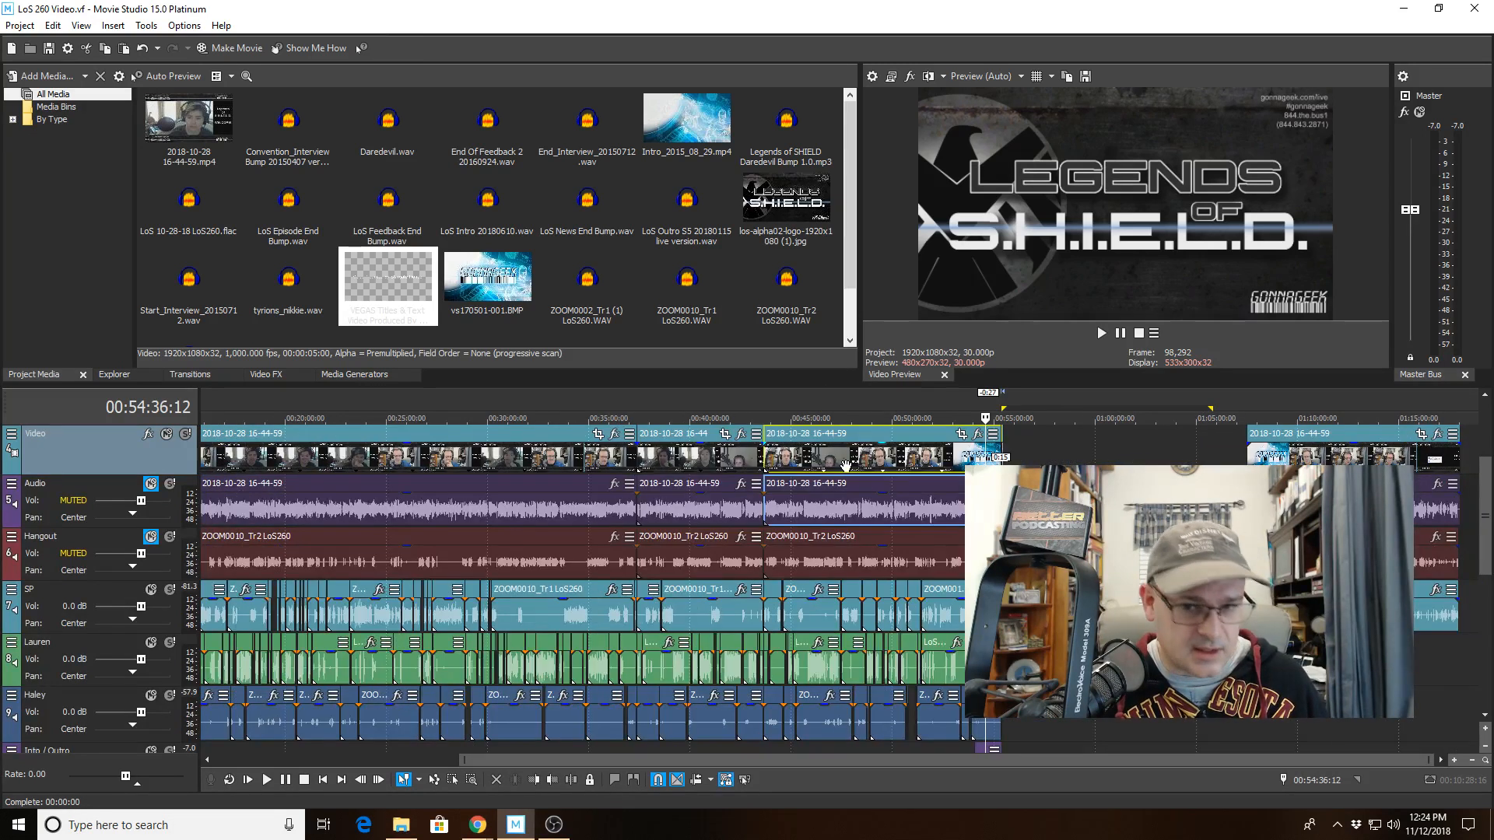
{"action": "left_click", "coordinate": [1052, 453]}
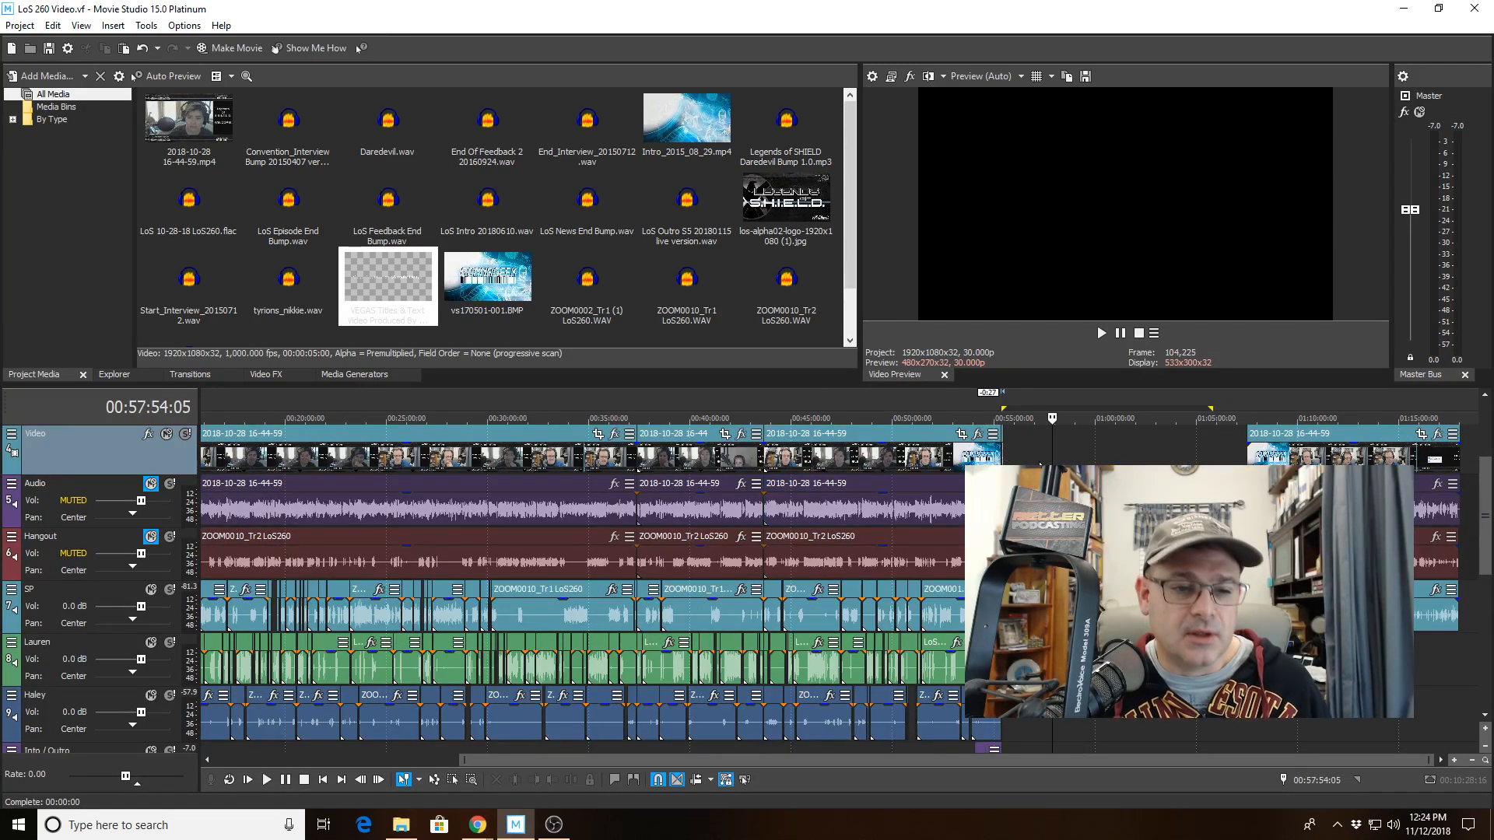
{"action": "left_click", "coordinate": [1247, 423]}
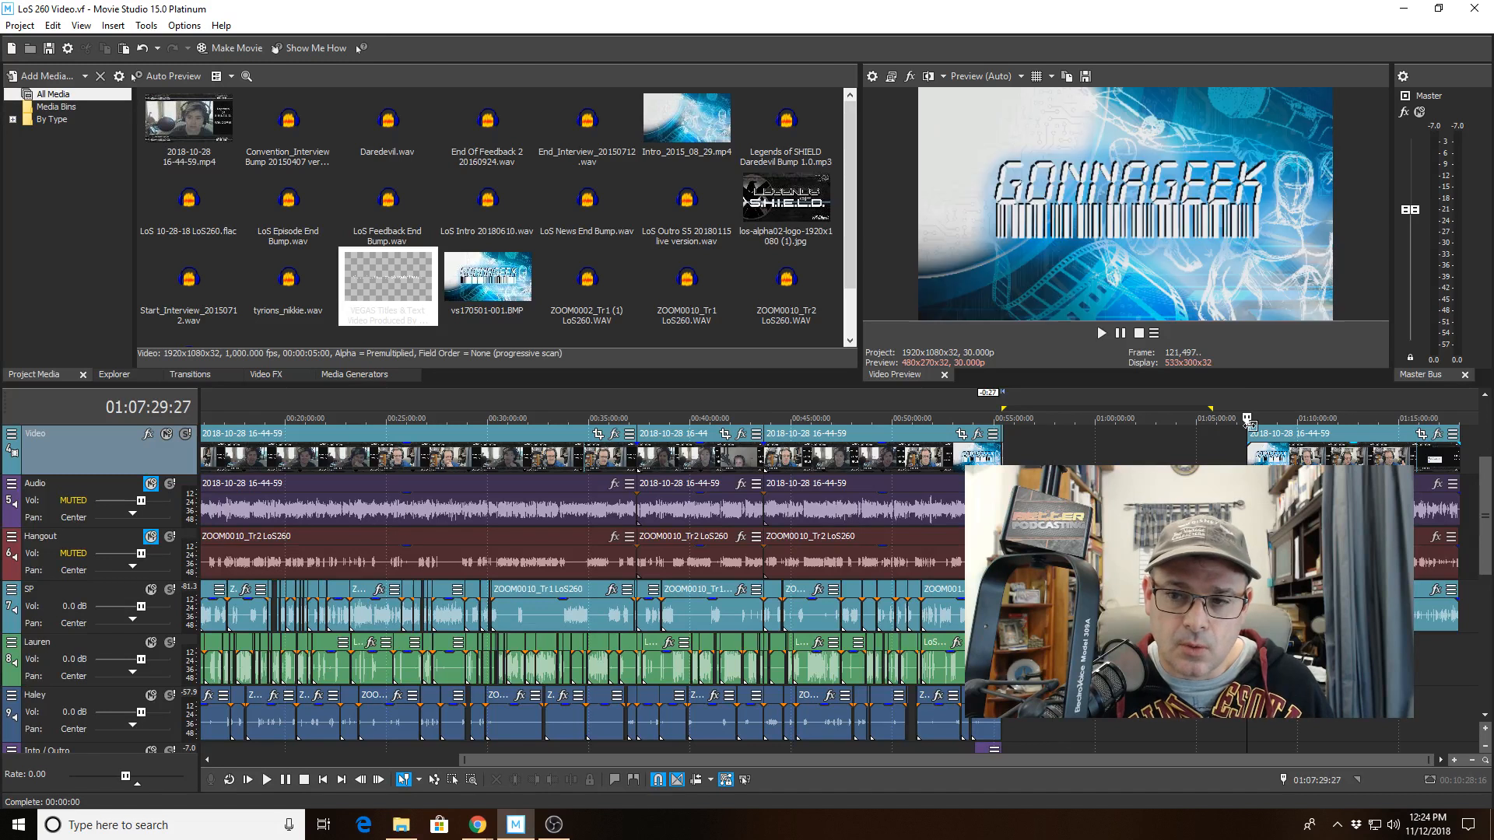
{"action": "scroll", "coordinate": [1248, 422], "scroll_direction": "up", "scroll_amount": 10}
{"action": "scroll", "coordinate": [841, 425], "scroll_direction": "down", "scroll_amount": 10}
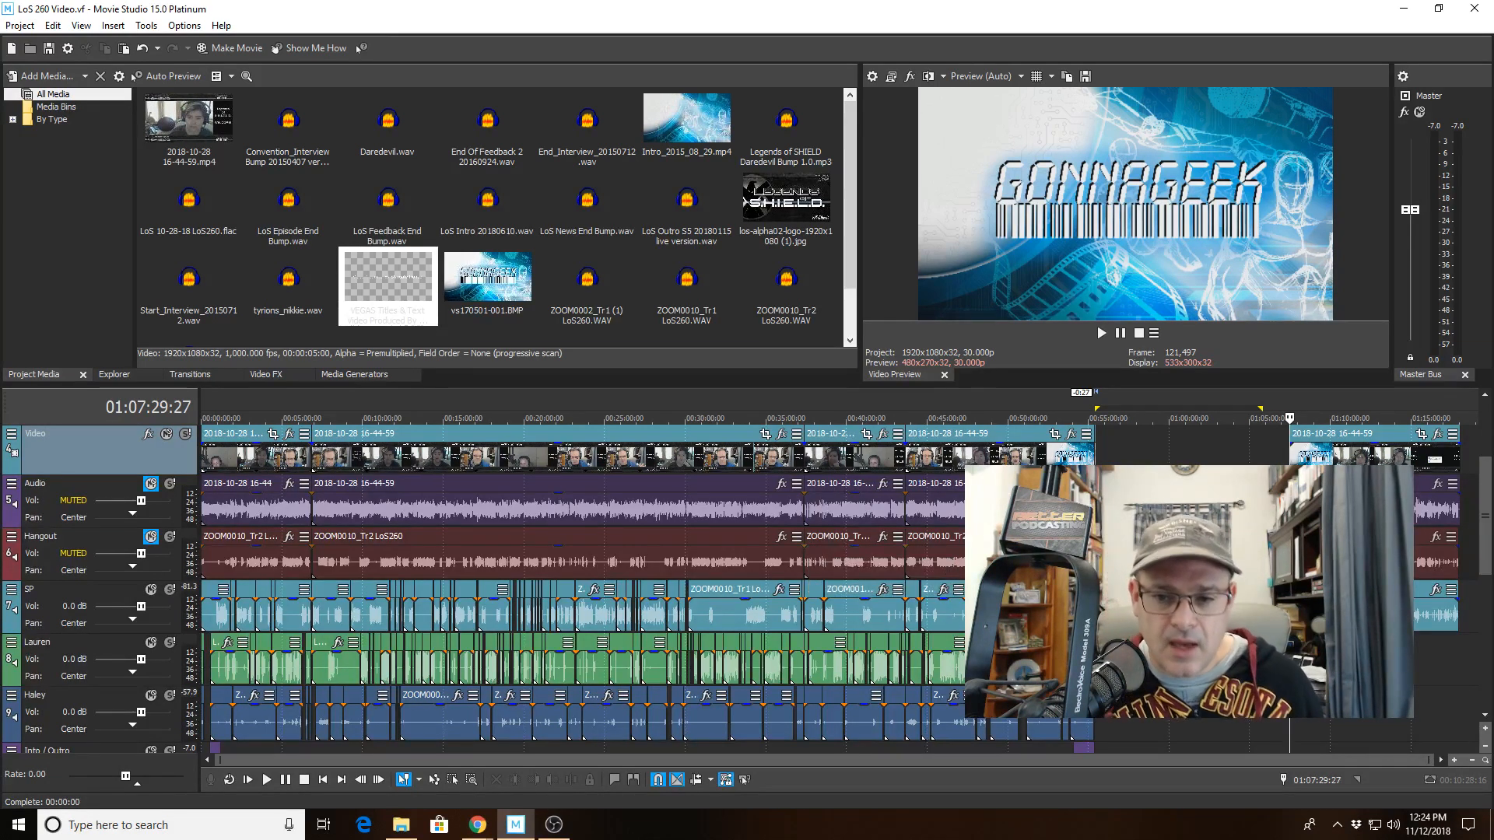
Mark a time selection around the end of the final clips on the lower audio tracks.
{"action": "left_click", "coordinate": [1085, 661]}
{"action": "scroll", "coordinate": [1085, 661], "scroll_direction": "up", "scroll_amount": 2}
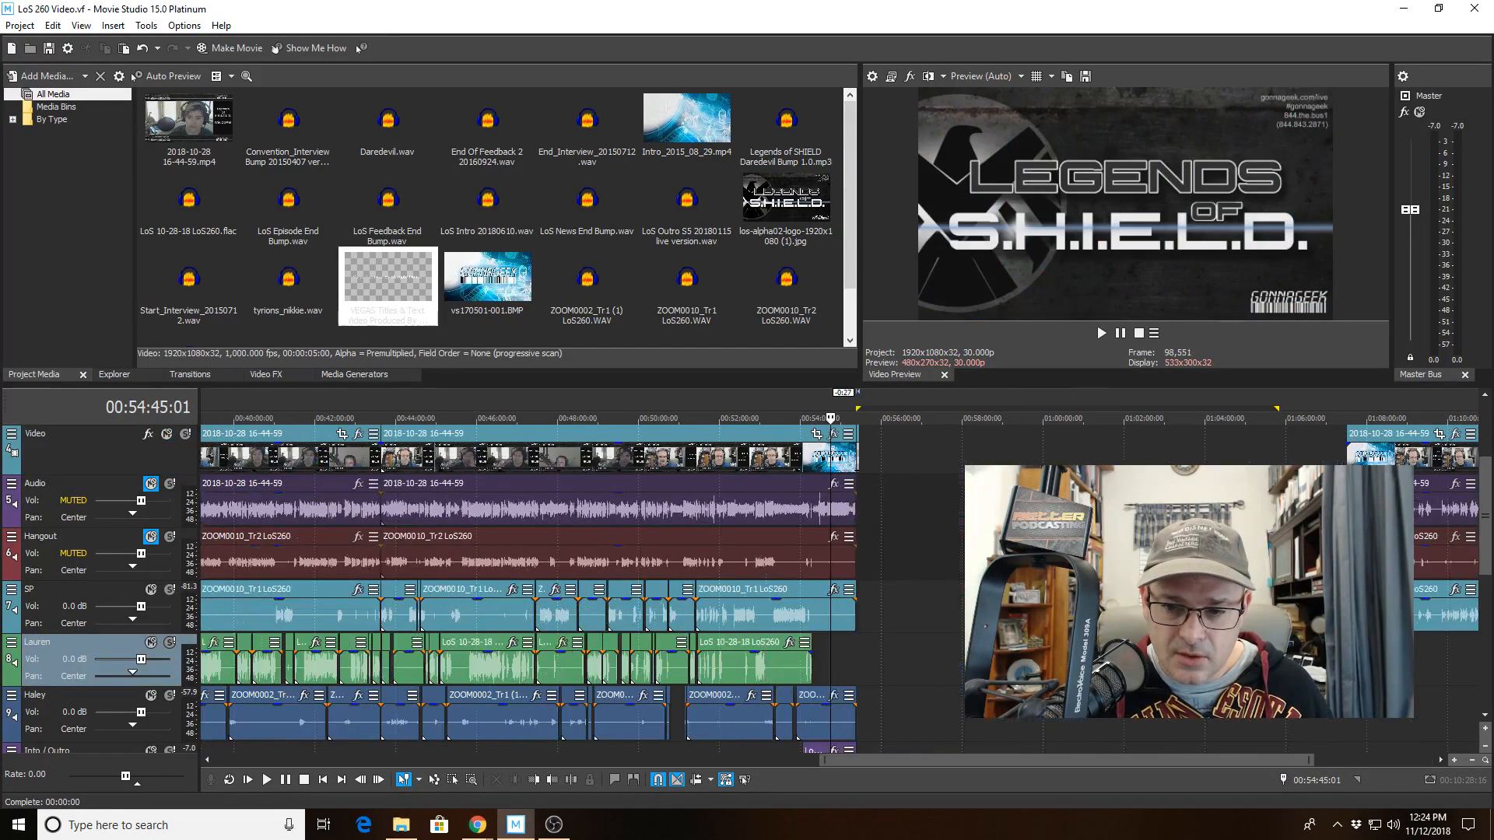
{"action": "left_click_drag", "start_coordinate": [1487, 533], "coordinate": [1487, 609]}
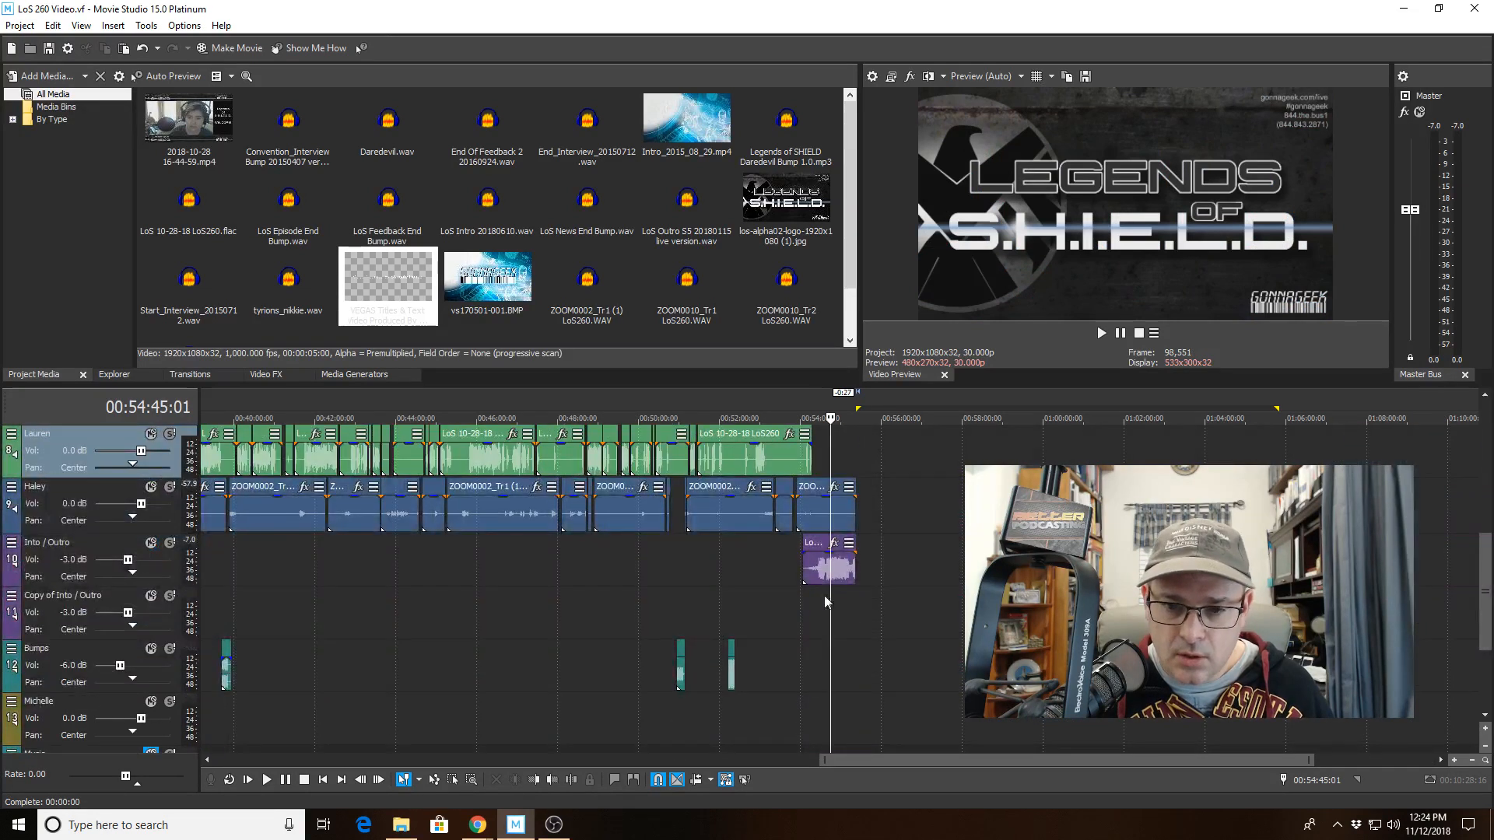
{"action": "left_click_drag", "start_coordinate": [801, 602], "coordinate": [856, 613]}
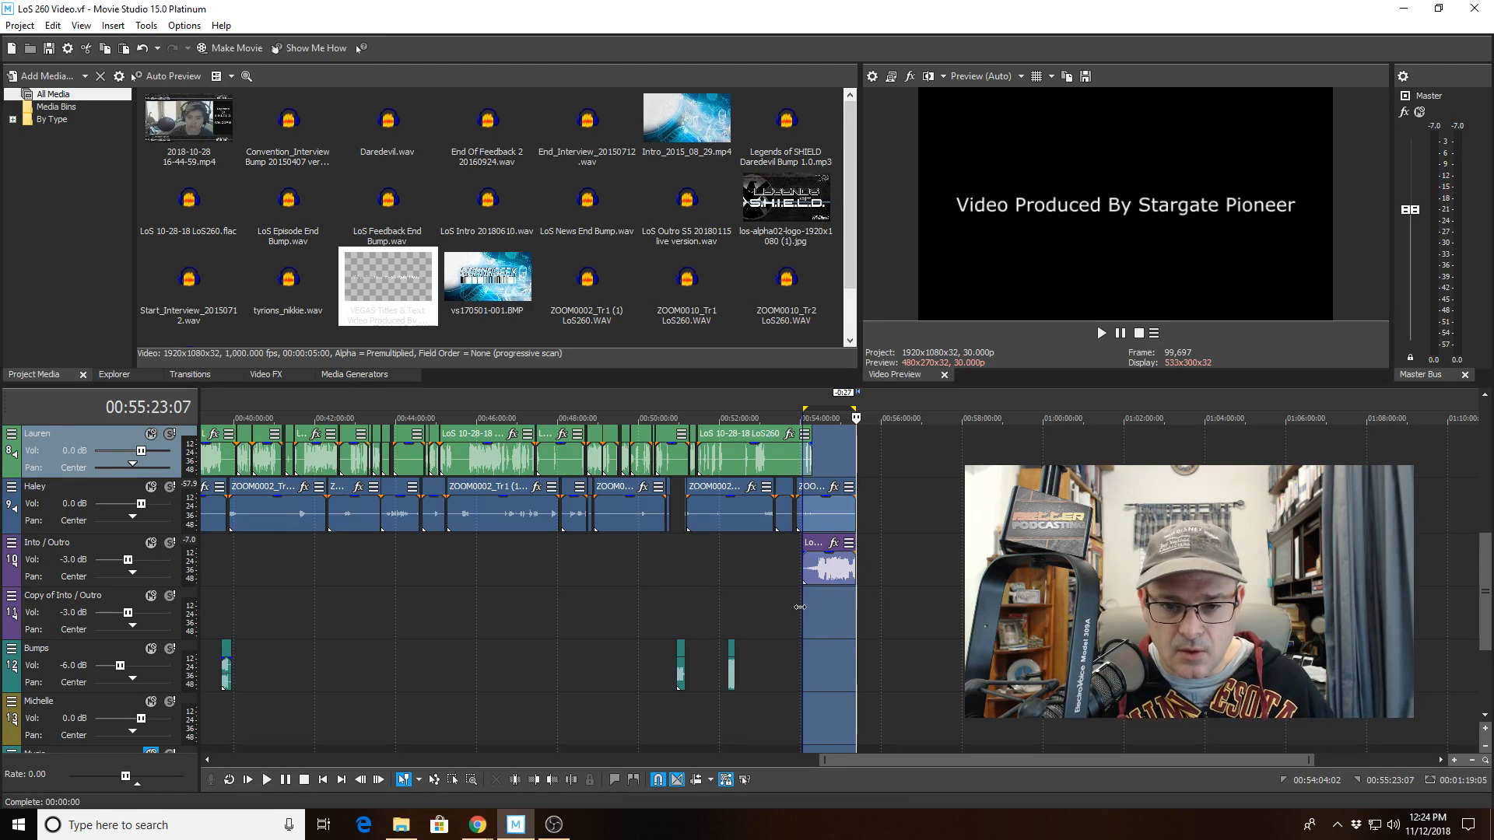
{"action": "left_click_drag", "start_coordinate": [803, 607], "coordinate": [818, 609]}
{"action": "scroll", "coordinate": [818, 608], "scroll_direction": "up", "scroll_amount": 5}
{"action": "scroll", "coordinate": [818, 609], "scroll_direction": "up", "scroll_amount": 2}
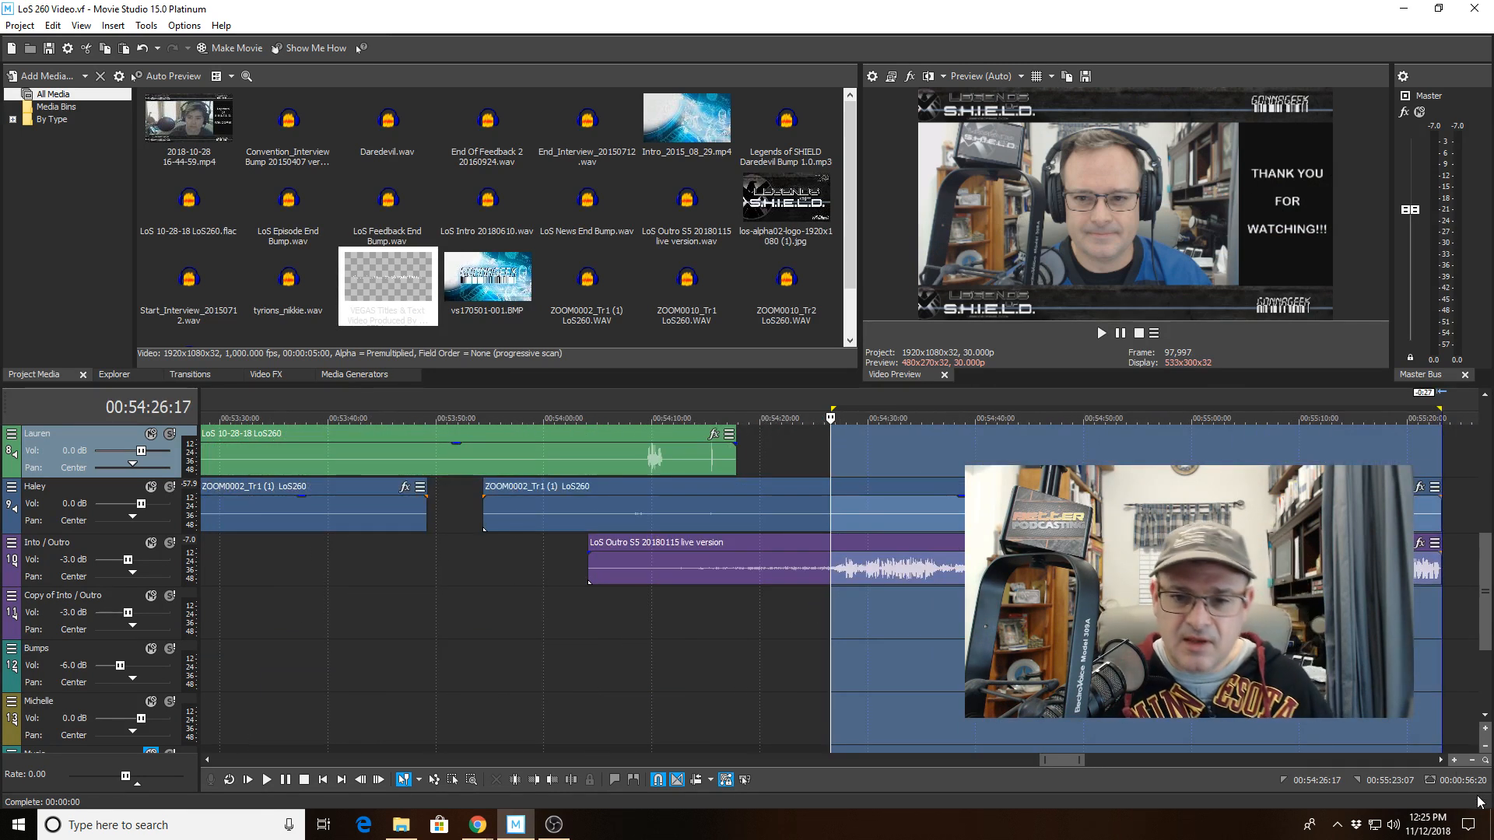
Review the whole timeline and scroll down to the Intro / Outro and Bumps tracks.
{"action": "scroll", "coordinate": [1049, 746], "scroll_direction": "down", "scroll_amount": 2}
{"action": "scroll", "coordinate": [955, 674], "scroll_direction": "down", "scroll_amount": 3}
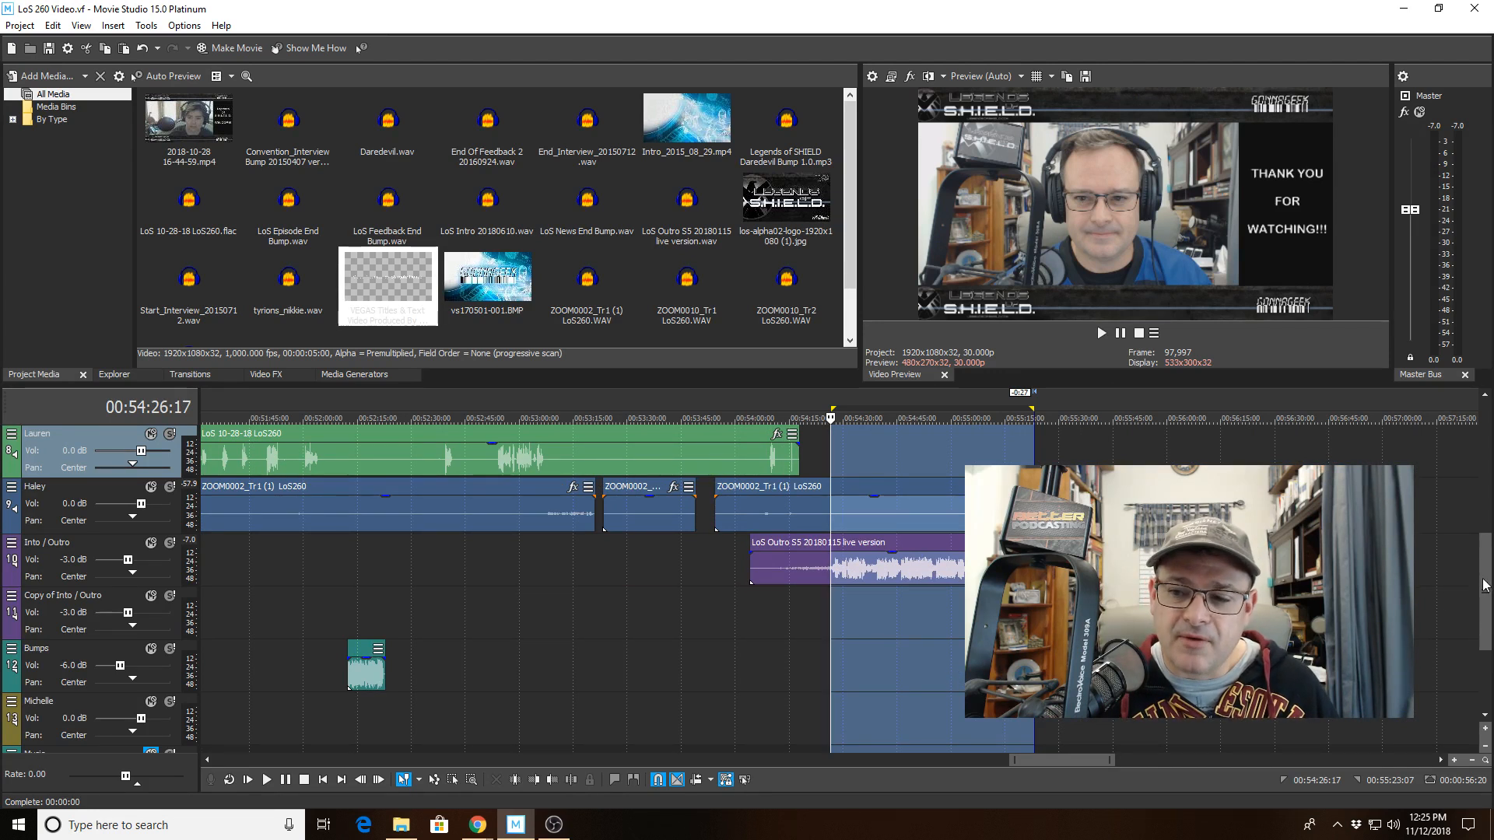
{"action": "left_click_drag", "start_coordinate": [1484, 591], "coordinate": [1484, 498]}
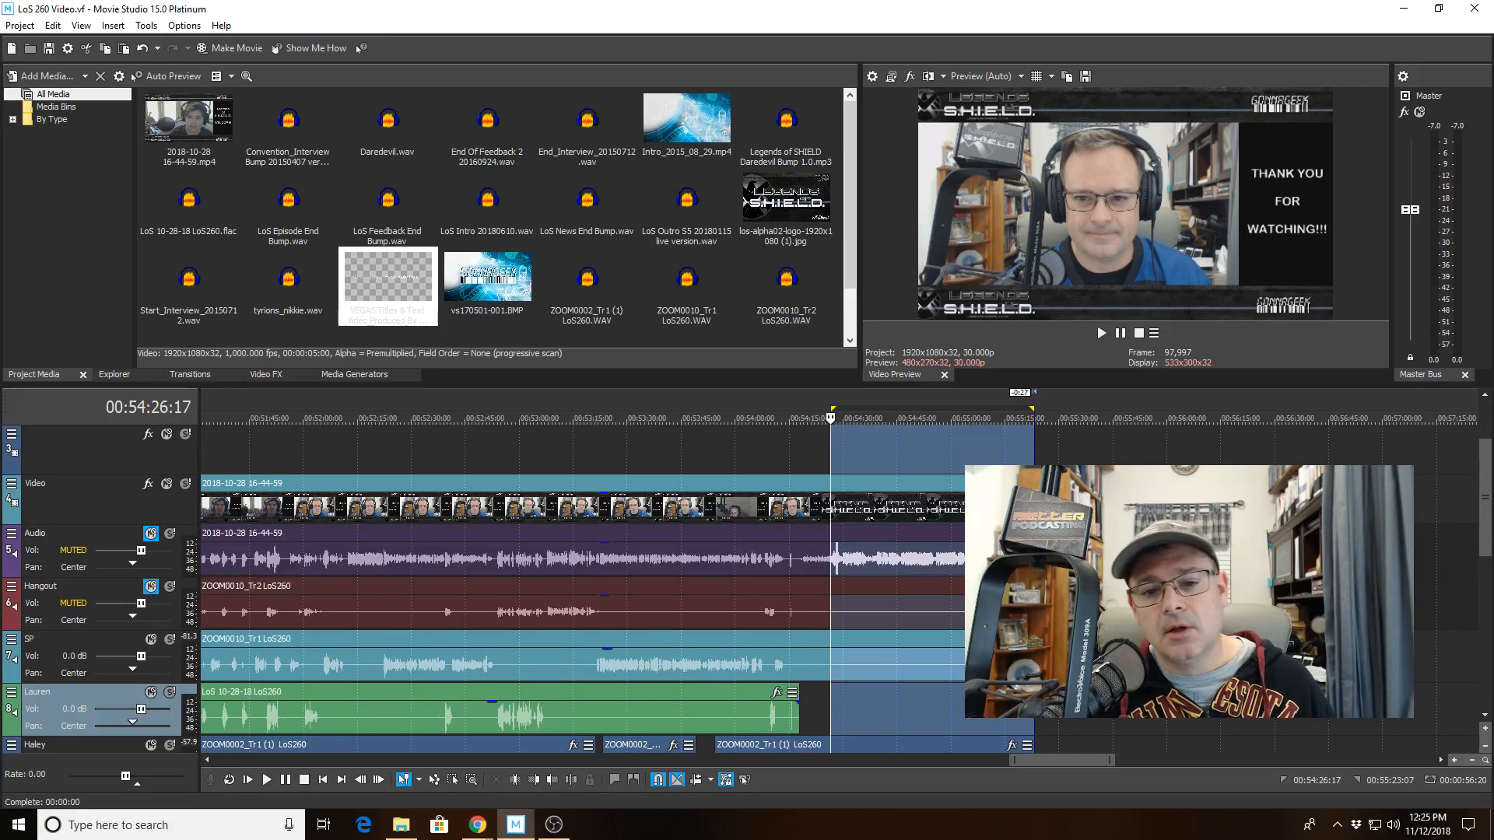
{"action": "scroll", "coordinate": [753, 445], "scroll_direction": "down", "scroll_amount": 5}
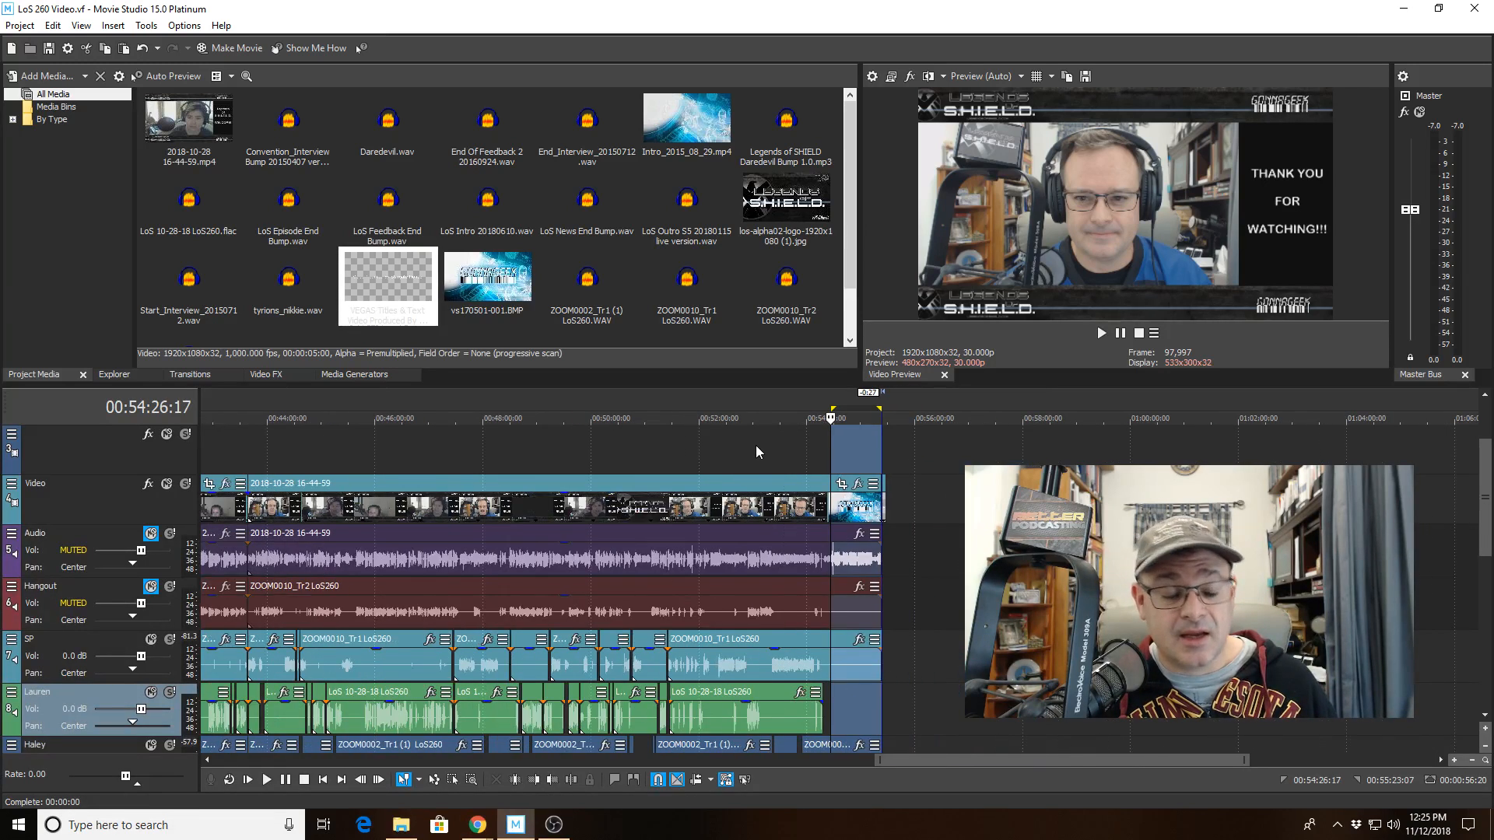
{"action": "scroll", "coordinate": [755, 445], "scroll_direction": "down", "scroll_amount": 4}
{"action": "left_click", "coordinate": [967, 452]}
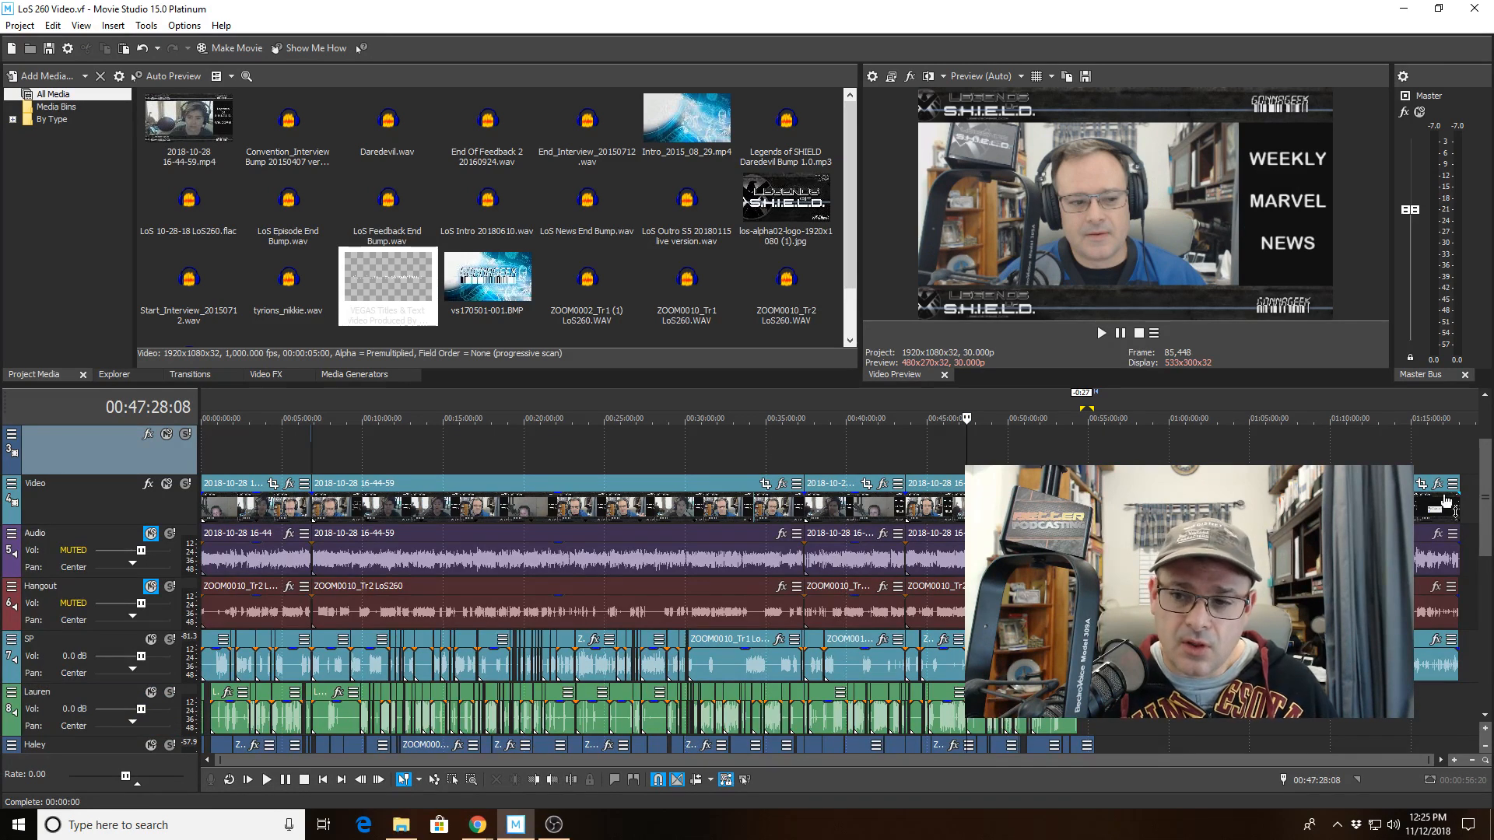
{"action": "scroll", "coordinate": [1485, 498], "scroll_direction": "up", "scroll_amount": 2}
{"action": "scroll", "coordinate": [583, 584], "scroll_direction": "down", "scroll_amount": 7}
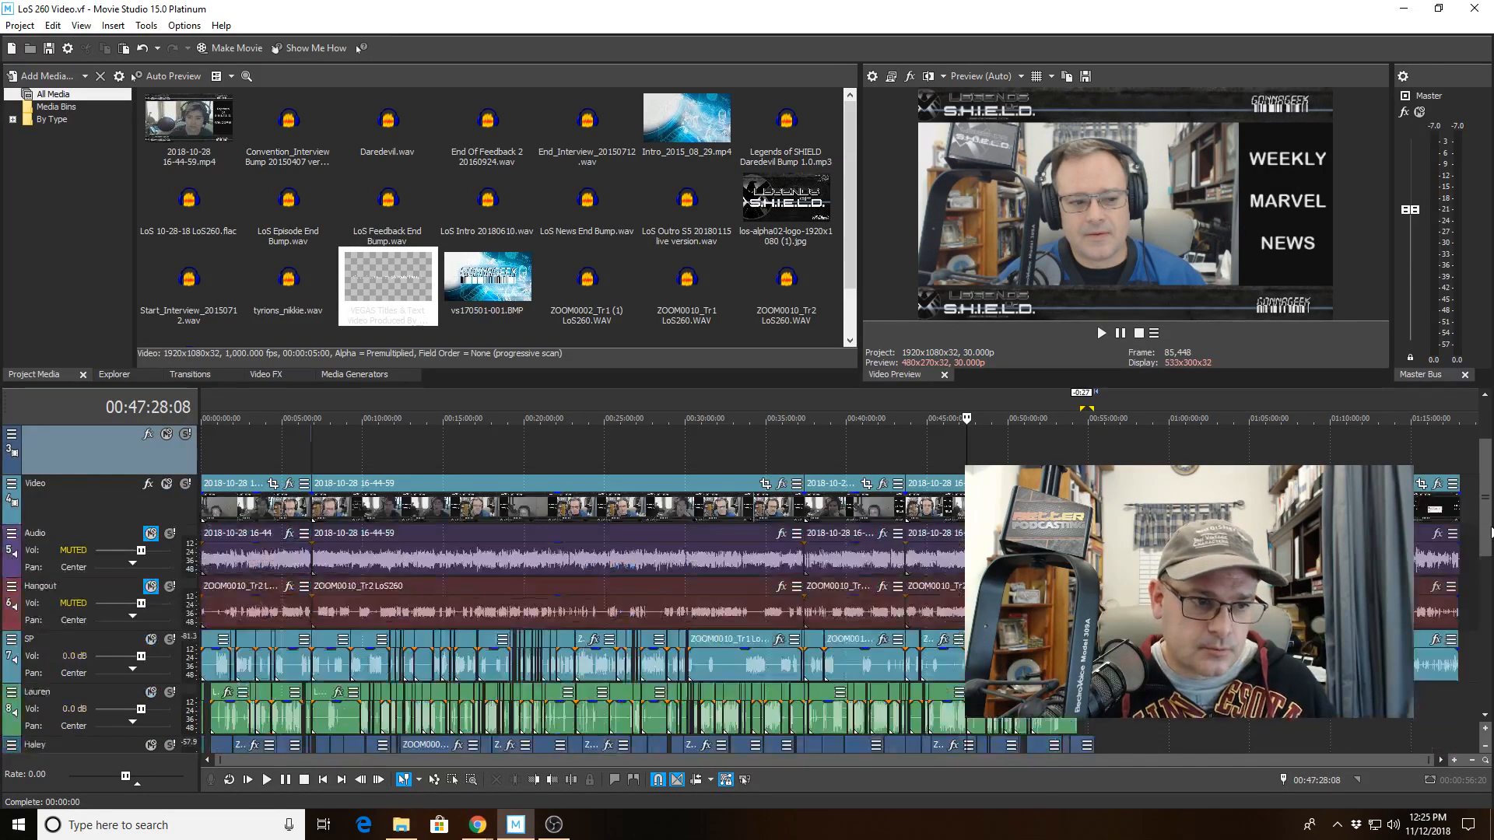
{"action": "scroll", "coordinate": [576, 505], "scroll_direction": "up", "scroll_amount": 1}
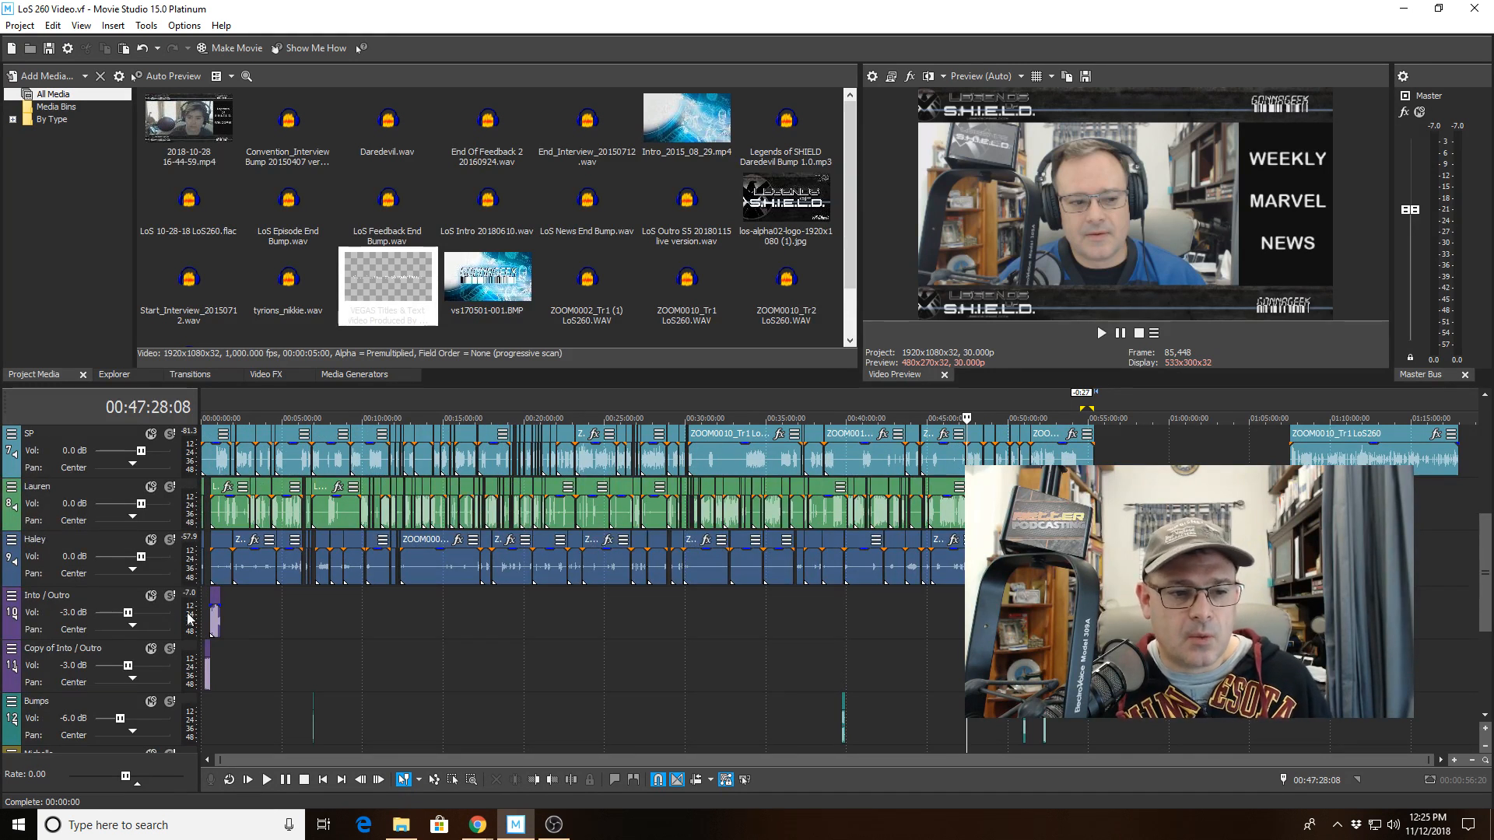
Mute the Intro / Outro, Copy of Intro / Outro and Bumps tracks.
{"action": "left_click", "coordinate": [151, 596]}
{"action": "left_click", "coordinate": [151, 648]}
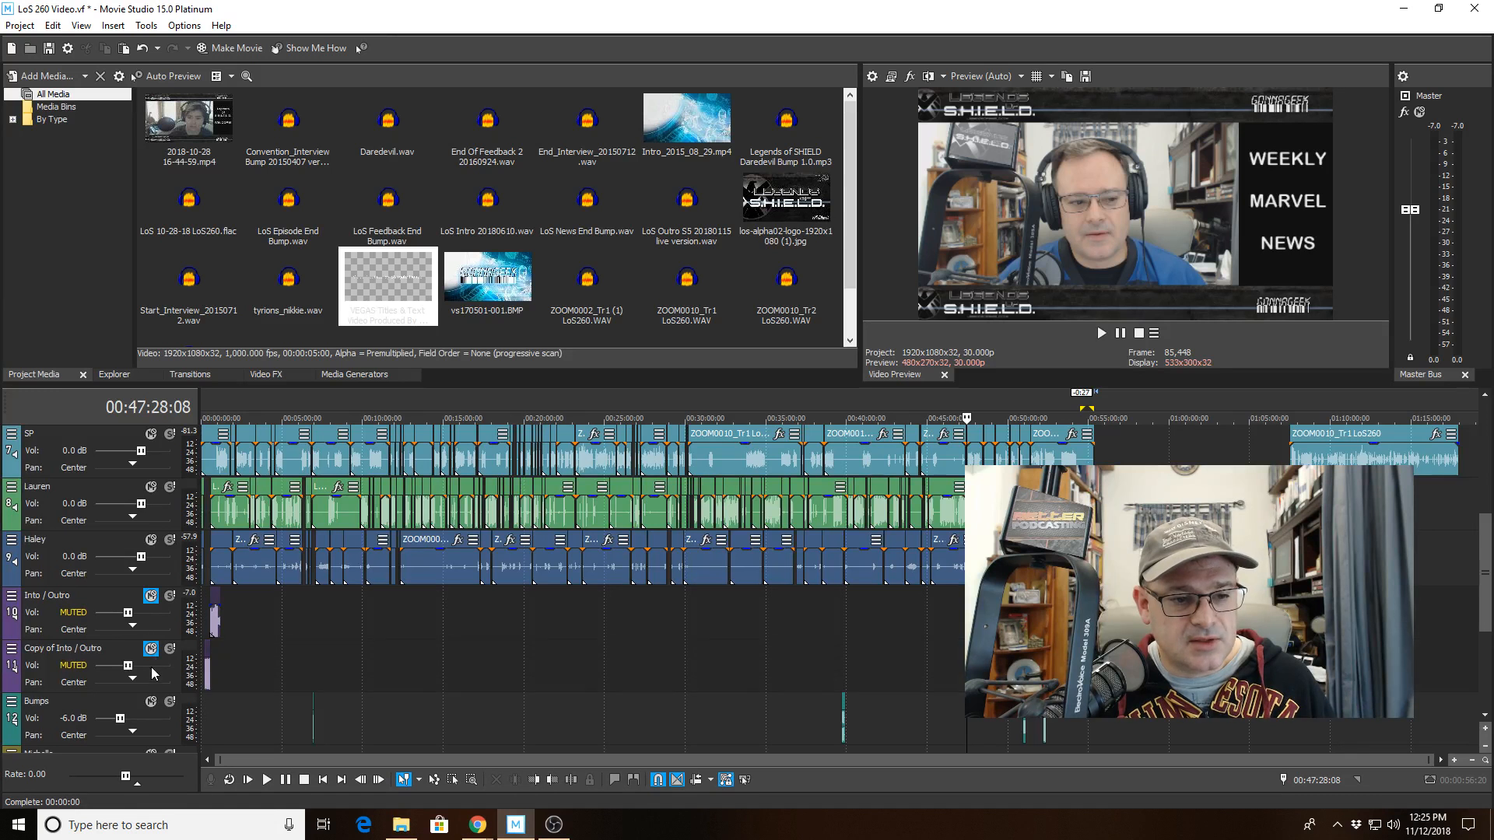
{"action": "left_click", "coordinate": [151, 701]}
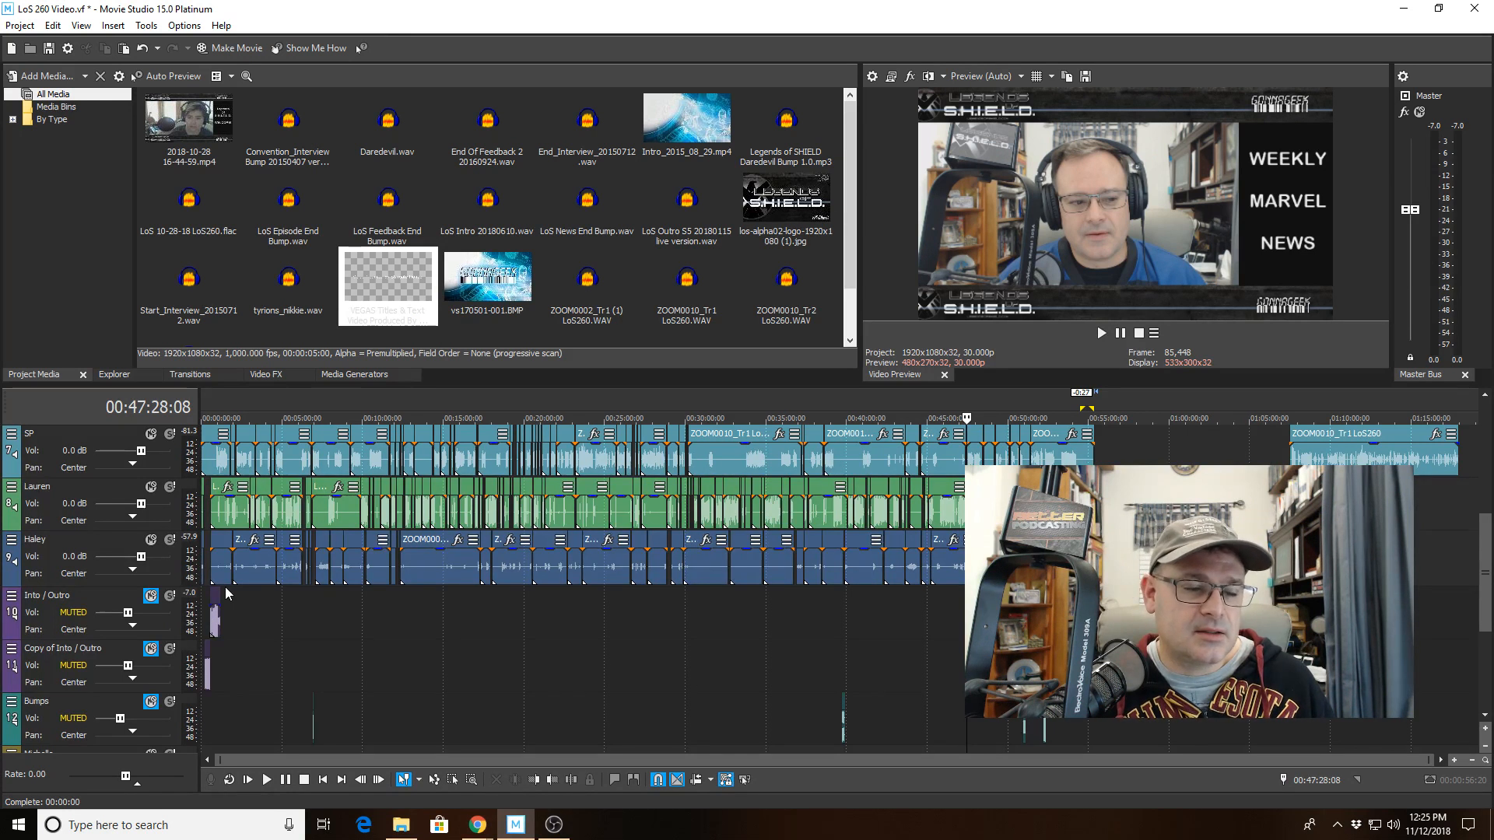
Unmute the Intro / Outro, Copy of Intro / Outro and Bumps tracks.
{"action": "left_click", "coordinate": [151, 595]}
{"action": "left_click", "coordinate": [151, 649]}
{"action": "left_click", "coordinate": [151, 701]}
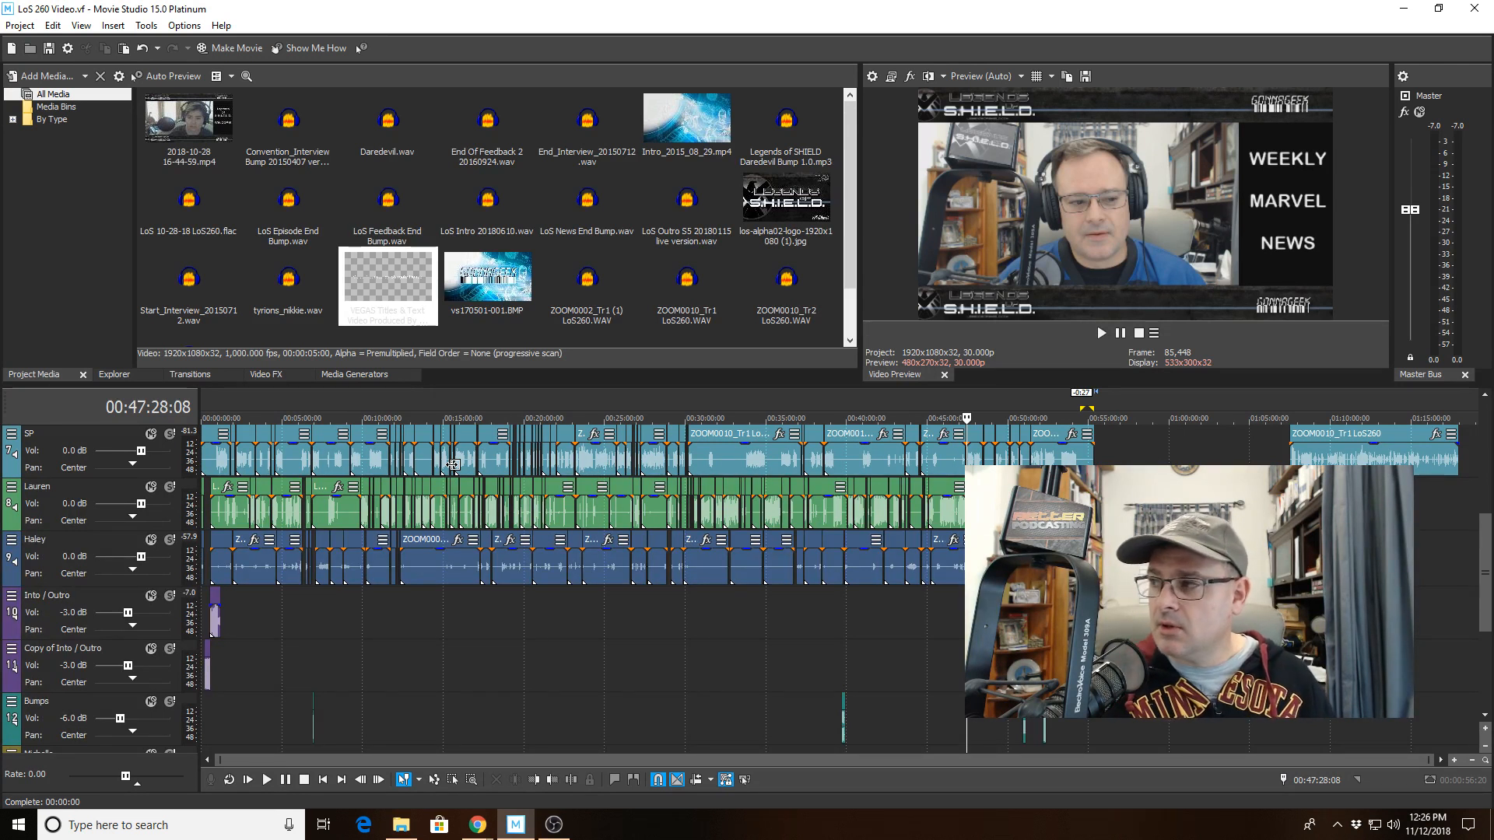
Inspect the end of the timeline where the credit title follows the final video clip.
{"action": "left_click_drag", "start_coordinate": [1191, 529], "coordinate": [1055, 529]}
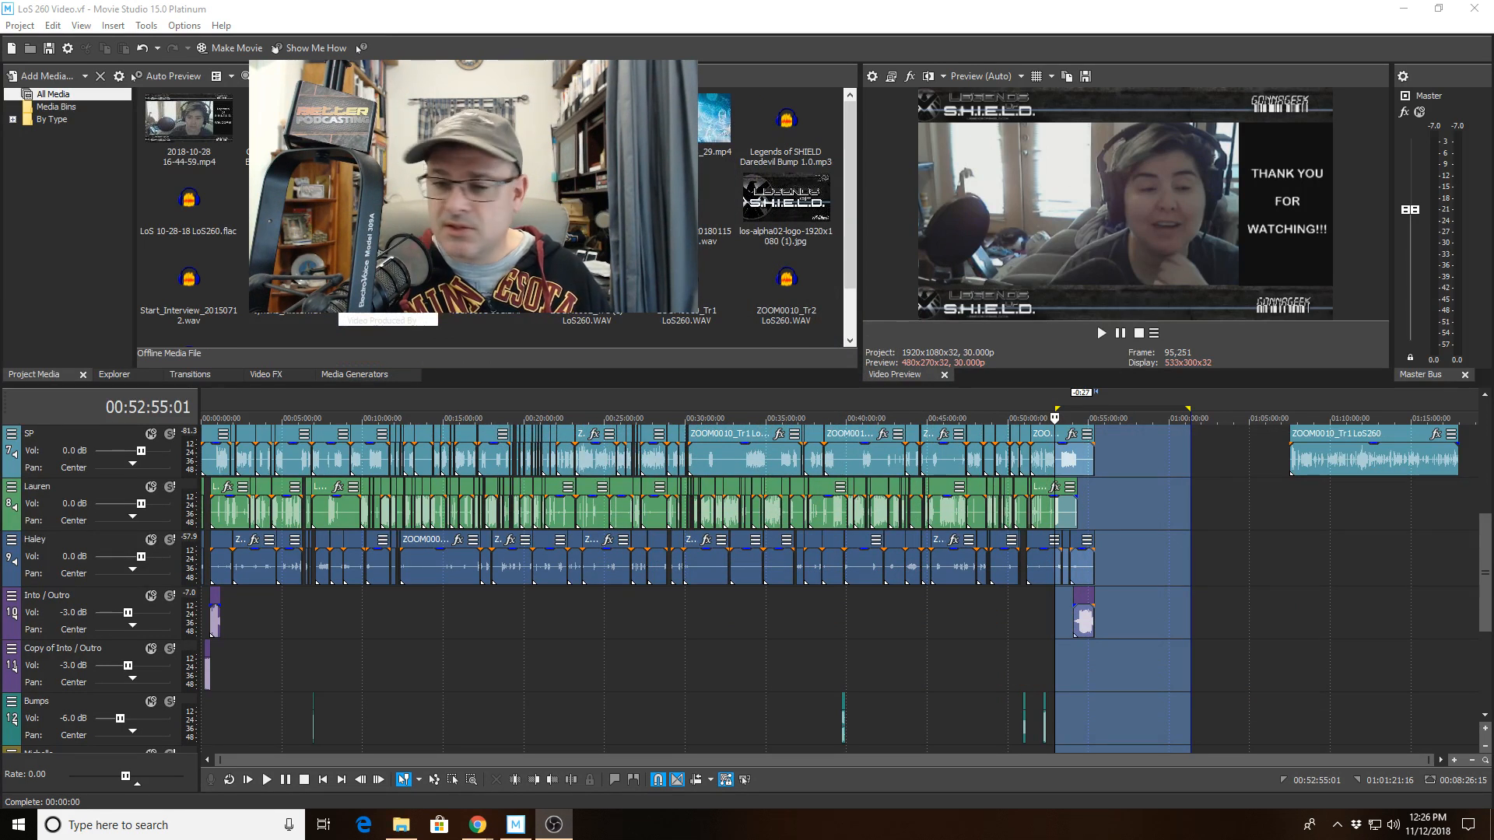
{"action": "left_click", "coordinate": [1160, 575]}
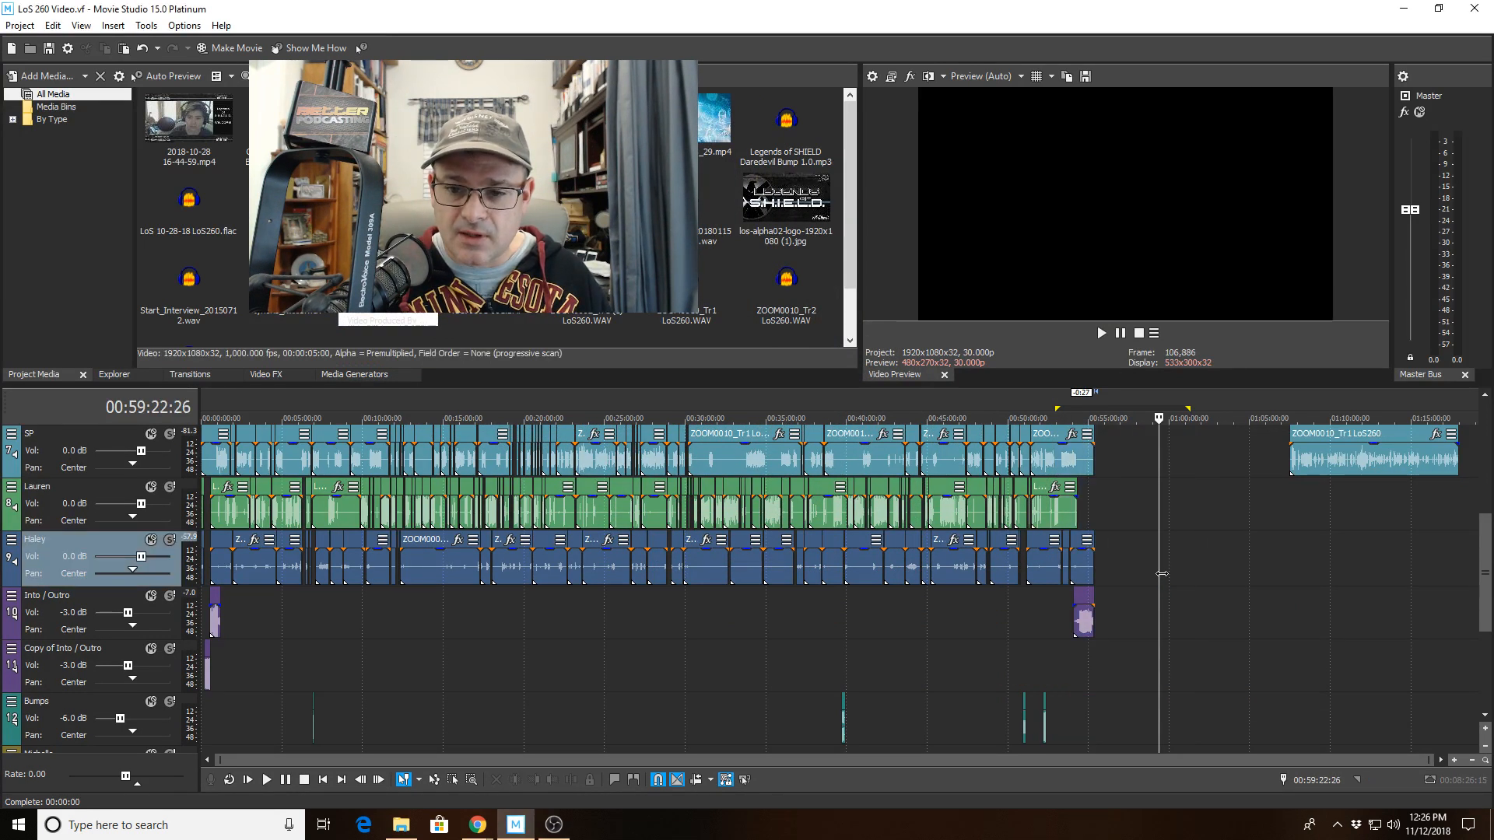
{"action": "left_click_drag", "start_coordinate": [1486, 555], "coordinate": [1487, 484]}
{"action": "left_click", "coordinate": [1092, 453]}
{"action": "scroll", "coordinate": [1093, 453], "scroll_direction": "up", "scroll_amount": 10}
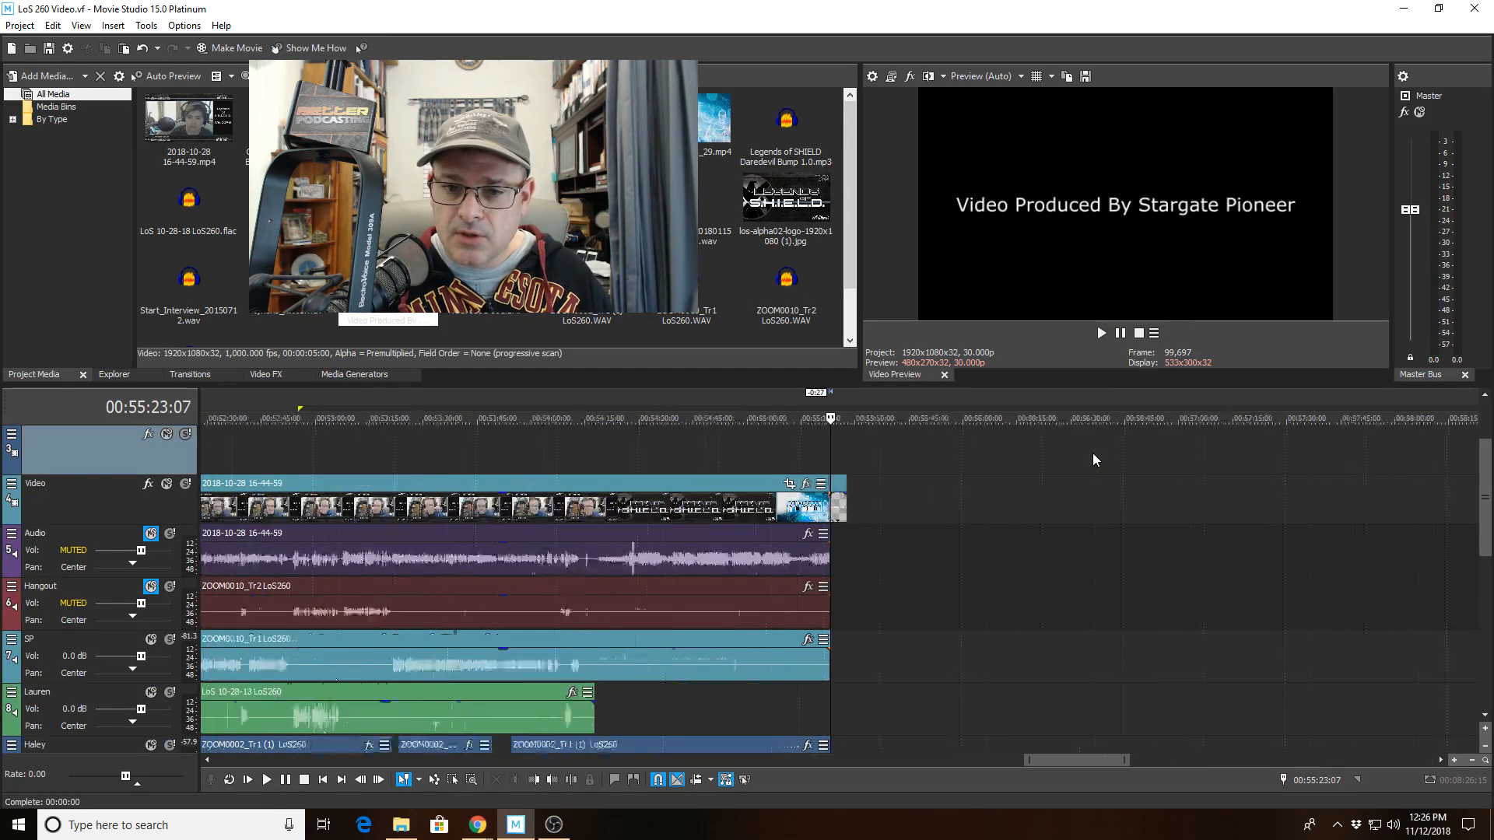
{"action": "scroll", "coordinate": [1085, 461], "scroll_direction": "up", "scroll_amount": 4}
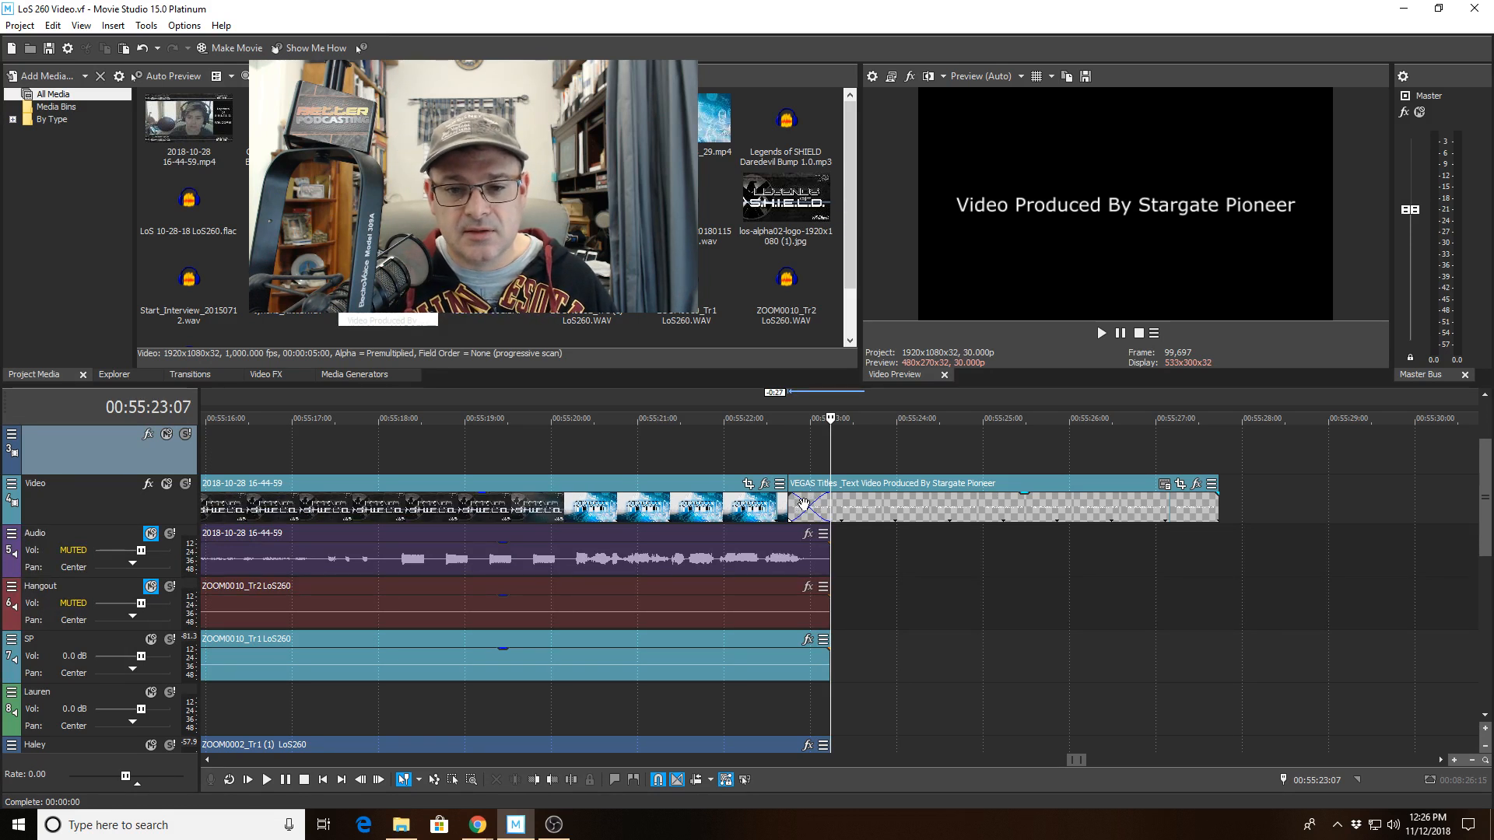
Select the credit title event and review it against the whole timeline.
{"action": "scroll", "coordinate": [808, 504], "scroll_direction": "down", "scroll_amount": 2}
{"action": "left_click", "coordinate": [896, 500]}
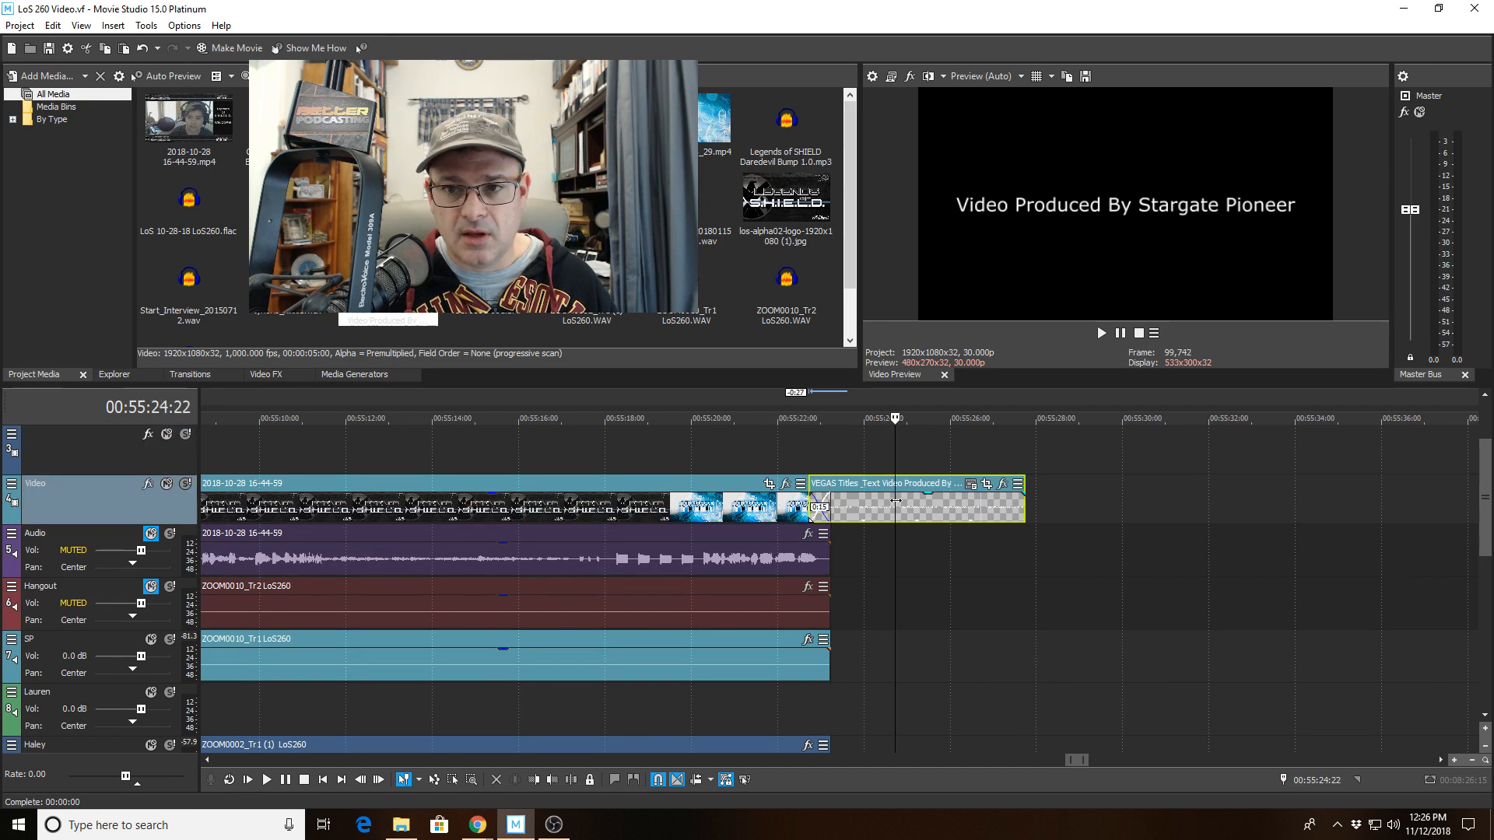
{"action": "scroll", "coordinate": [896, 500], "scroll_direction": "down", "scroll_amount": 4}
{"action": "scroll", "coordinate": [895, 500], "scroll_direction": "down", "scroll_amount": 8}
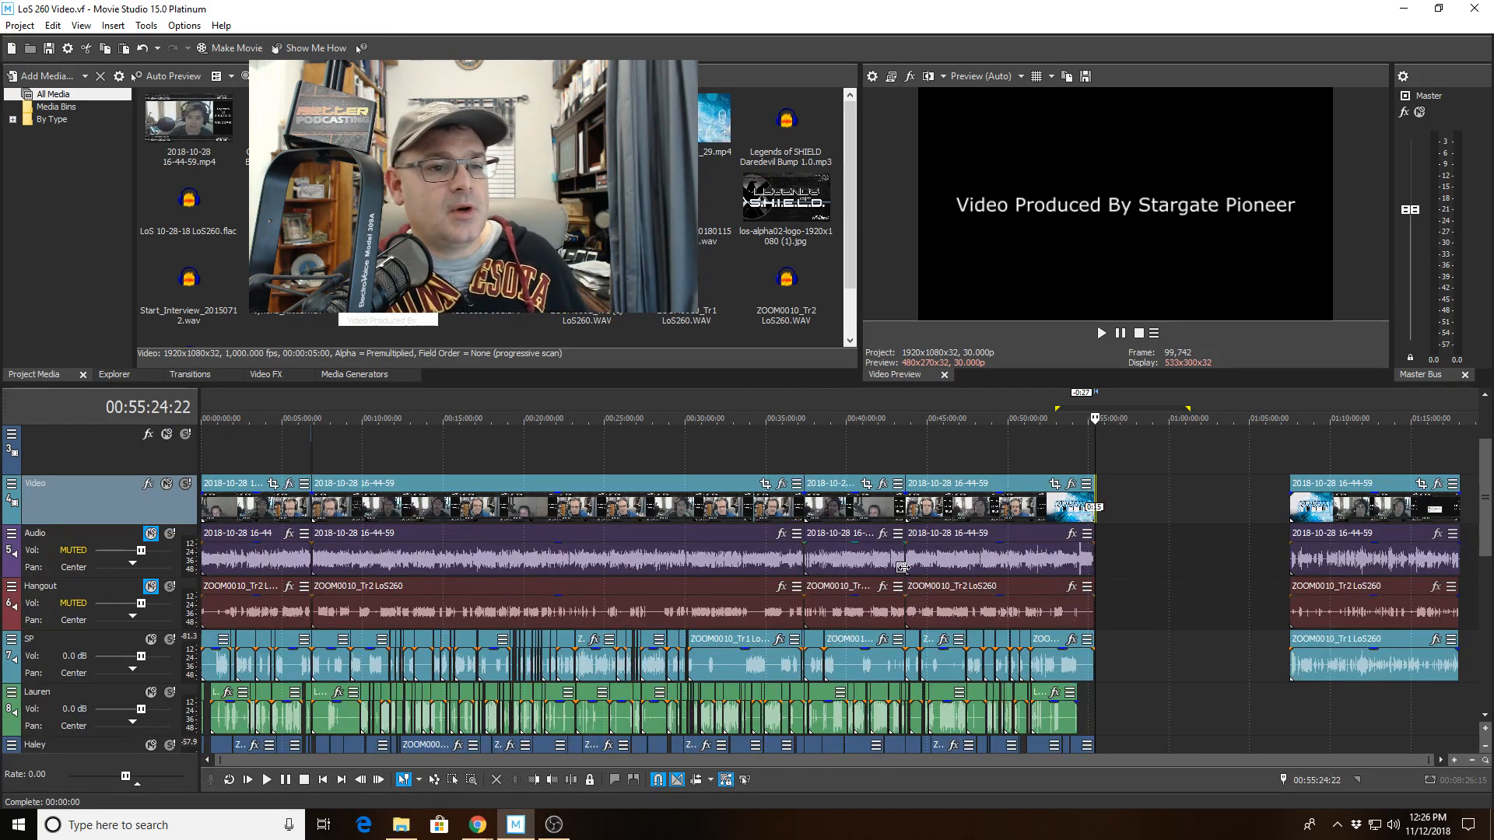
{"action": "left_click", "coordinate": [991, 461]}
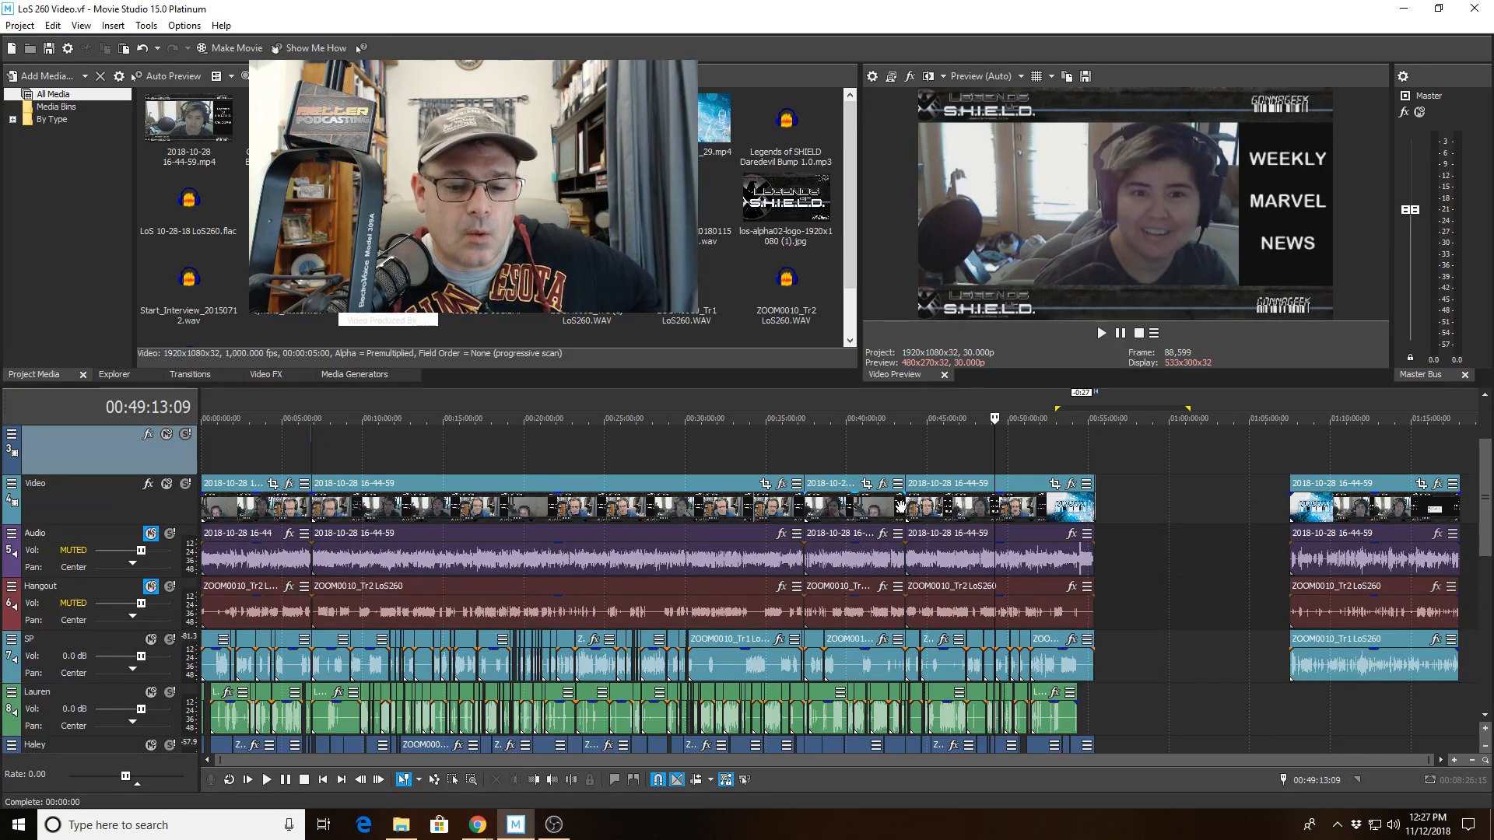